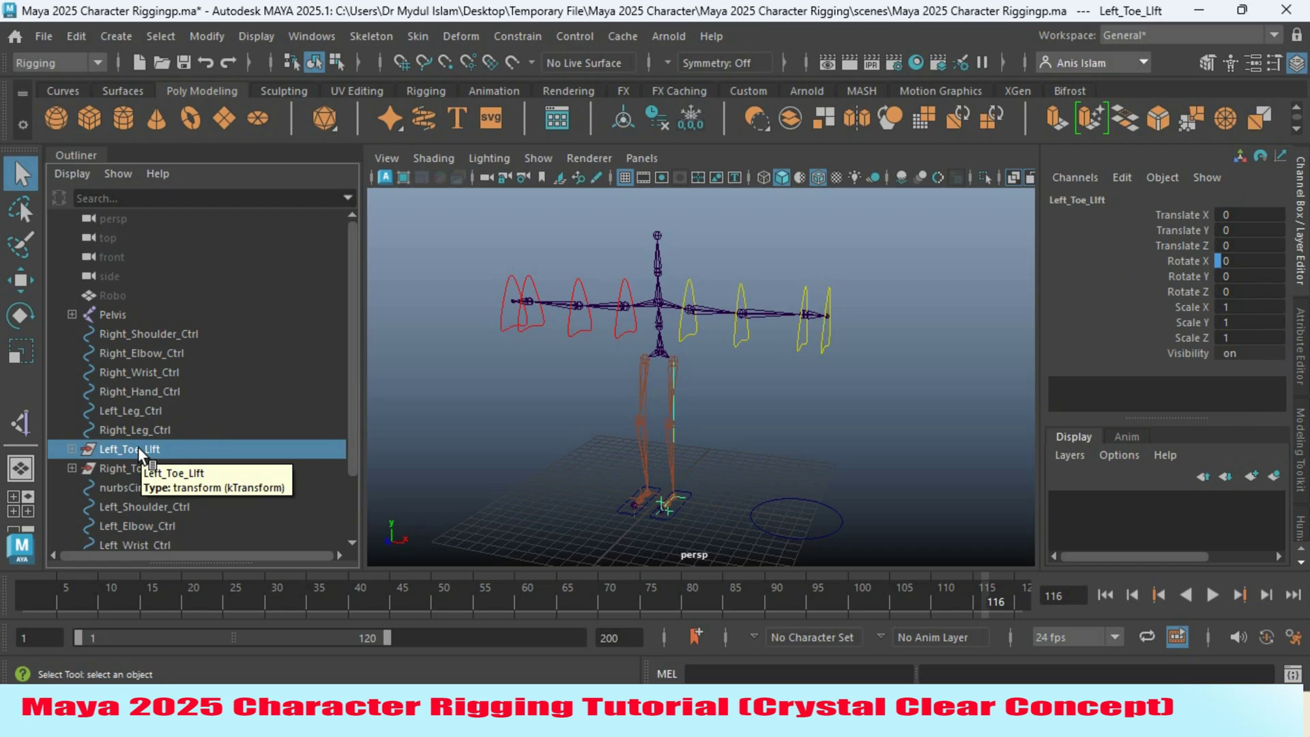
# Parent the Left_Toe_LIft group under Left_Leg_Ctrl and the Right_Toe_LIft group under Right_Leg_Ctrl
pyautogui.moveTo(138, 446); pyautogui.dragTo(140, 408, button='middle')
pyautogui.click(121, 449)
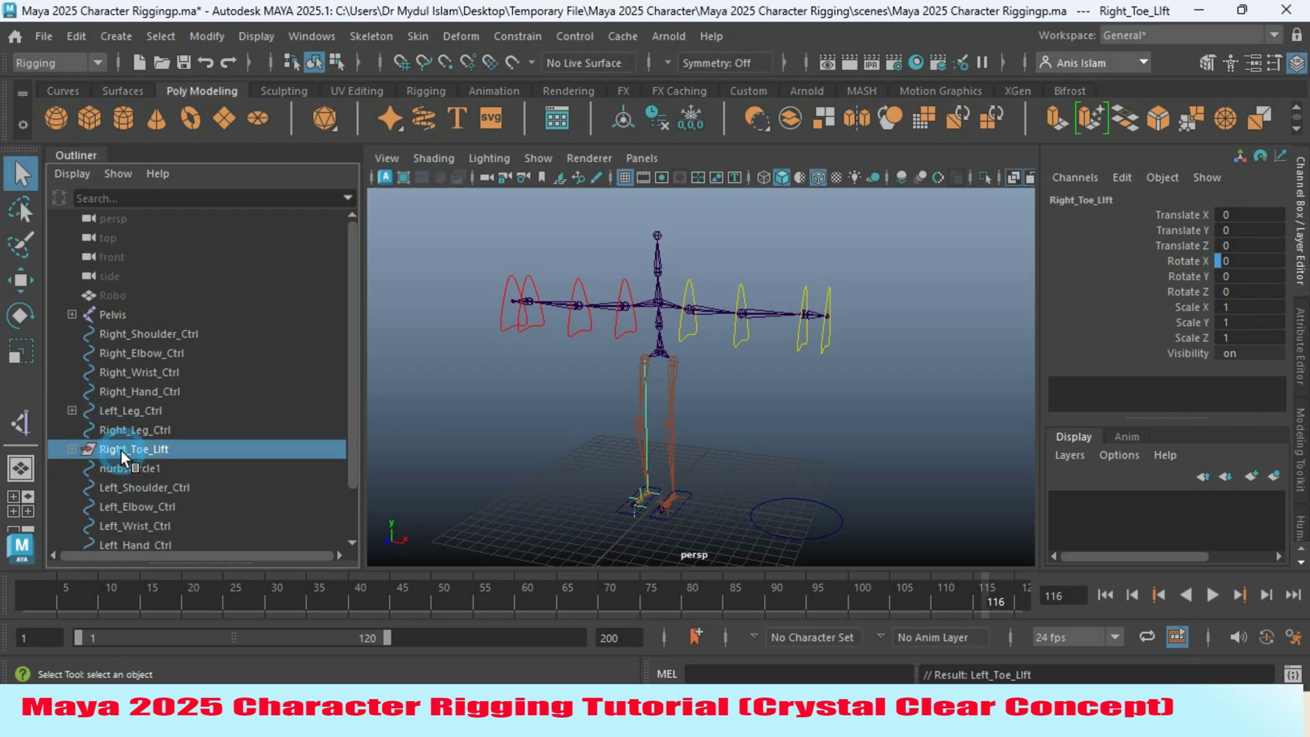
pyautogui.moveTo(121, 449); pyautogui.dragTo(128, 428, button='middle')
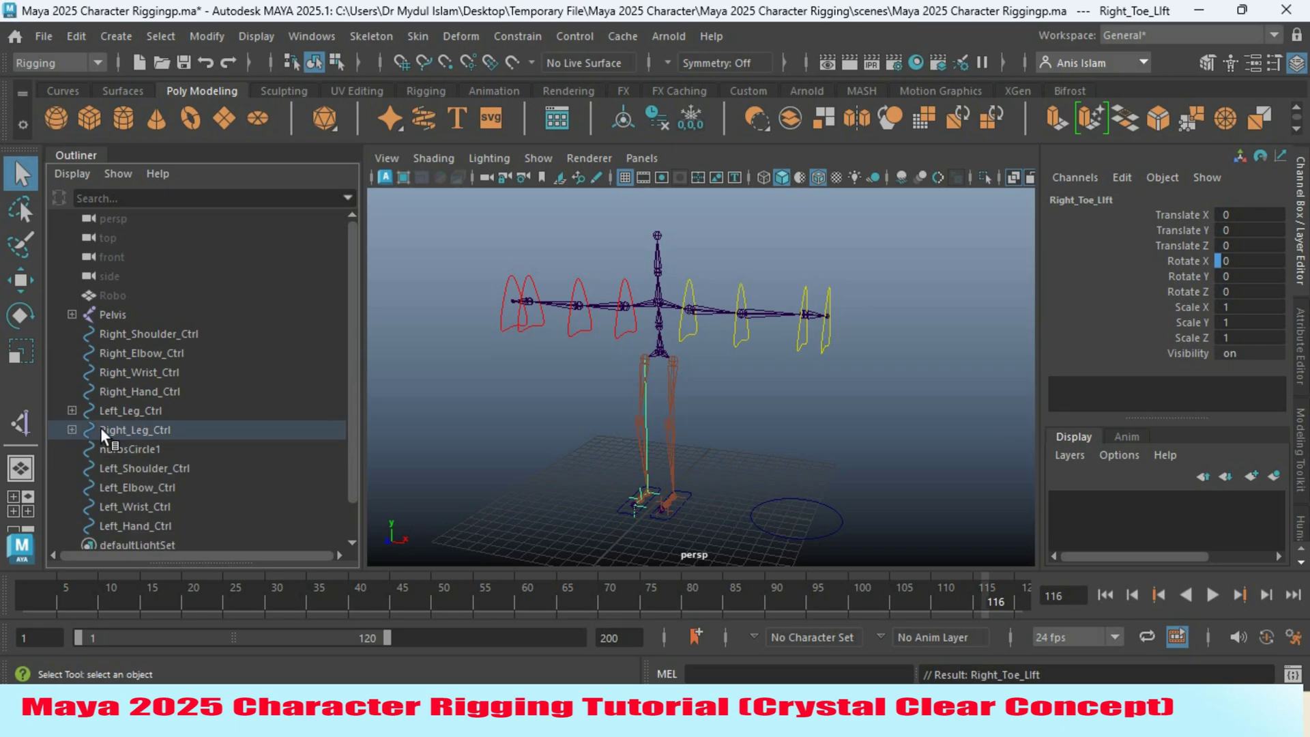
# Group Left_Shoulder_Ctrl on its own and name the group Left_Shoulder_Ctrl_Grp
pyautogui.click(158, 333)
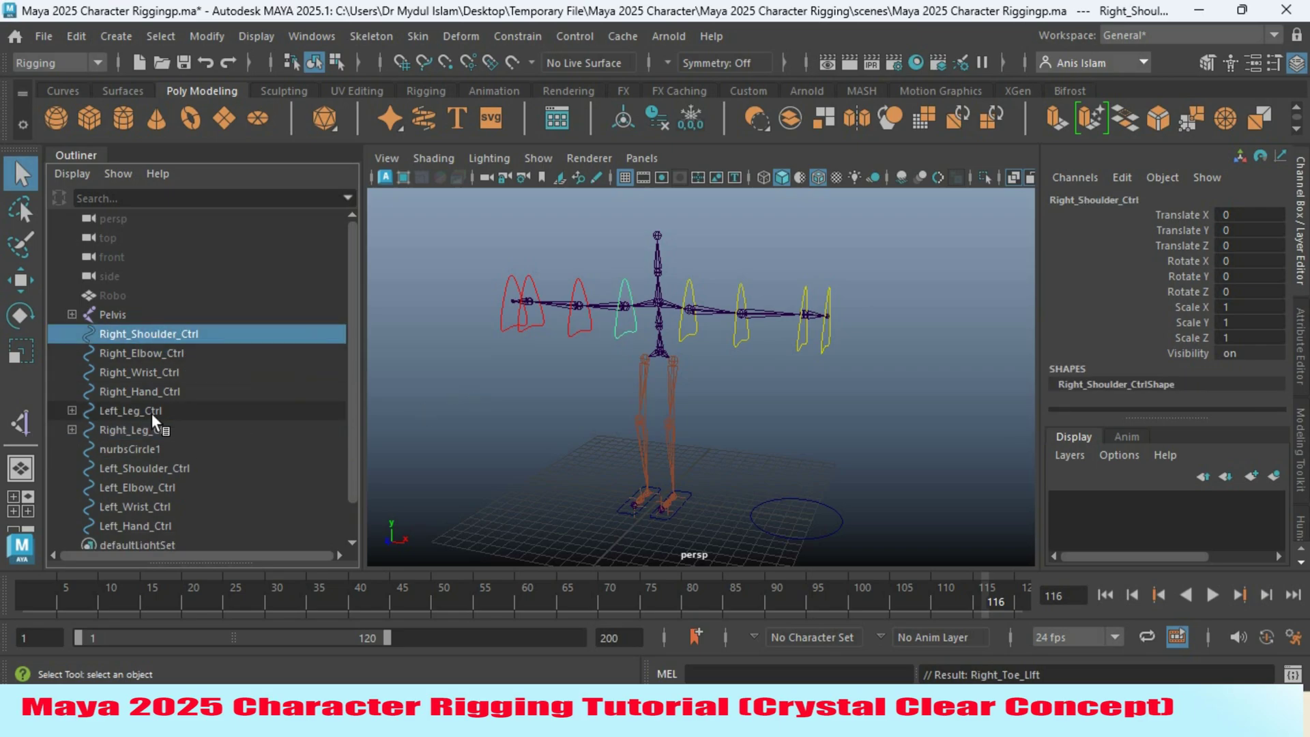
pyautogui.click(135, 468)
pyautogui.moveTo(584, 459)
pyautogui.keyDown('alt'); pyautogui.mouseDown()
pyautogui.moveTo(582, 438)
pyautogui.moveTo(612, 442)
pyautogui.moveTo(599, 447)
pyautogui.mouseUp(); pyautogui.keyUp('alt')
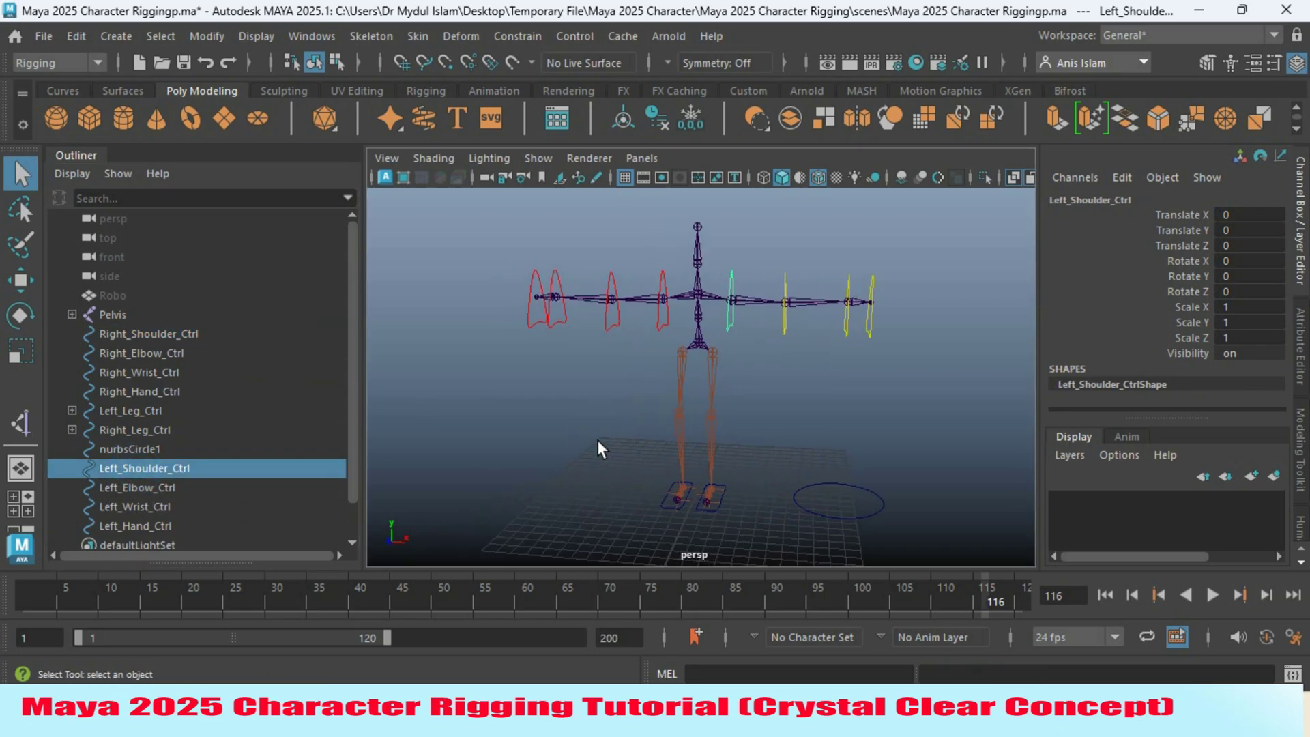
pyautogui.doubleClick(147, 468)
pyautogui.hotkey('ctrl', 'c')
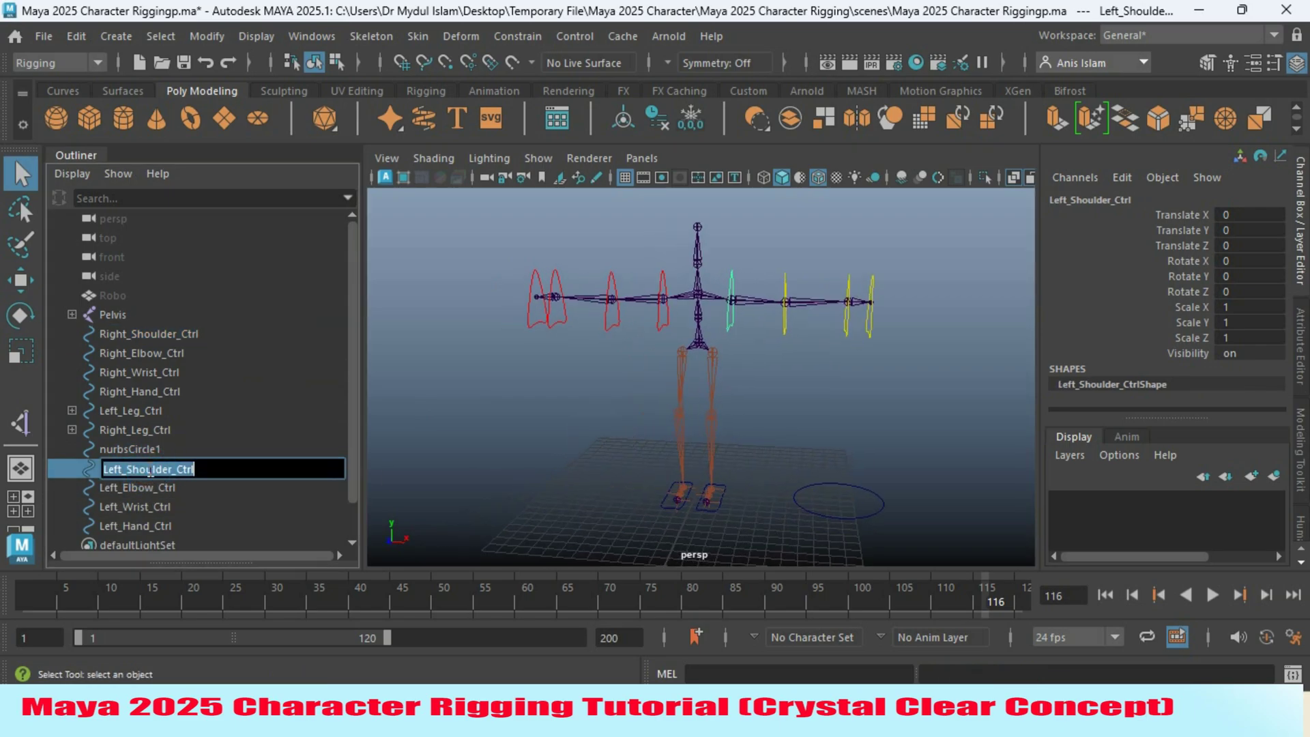
pyautogui.press('Return')
pyautogui.press('w')
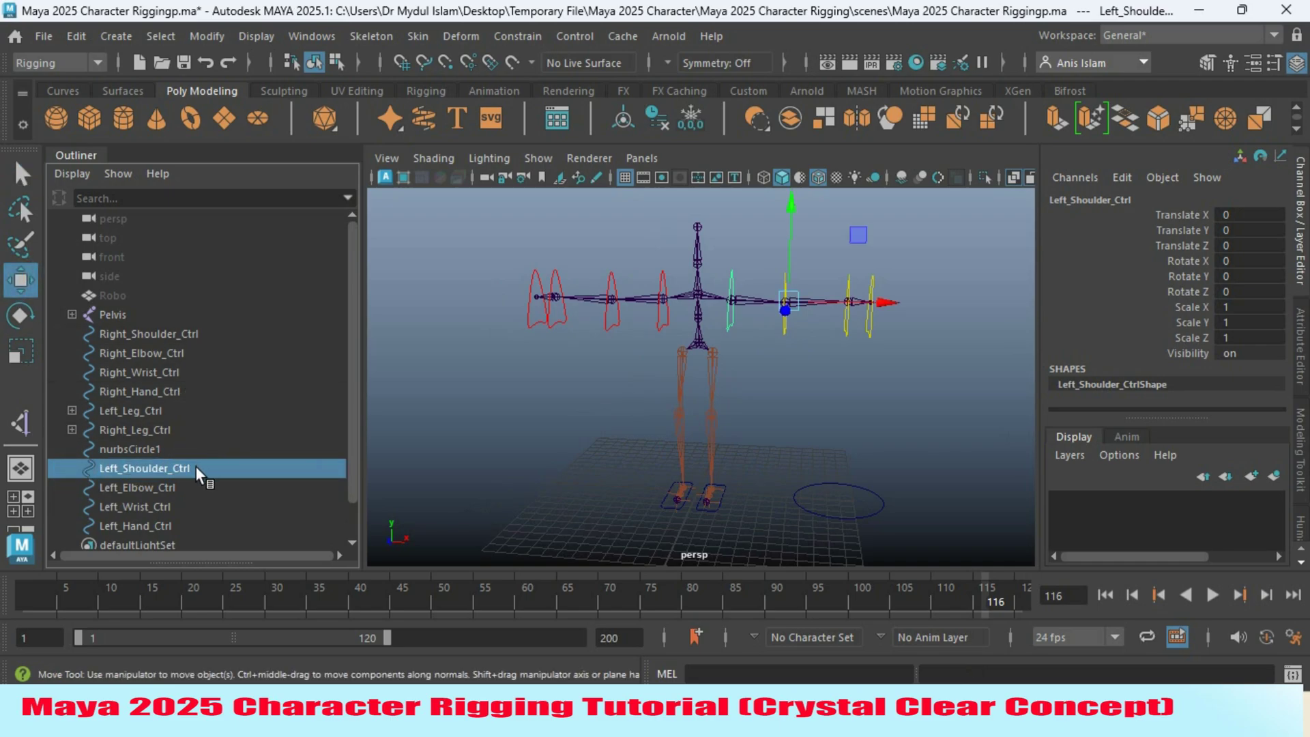
pyautogui.hotkey('ctrl', 'g')
pyautogui.doubleClick(163, 524)
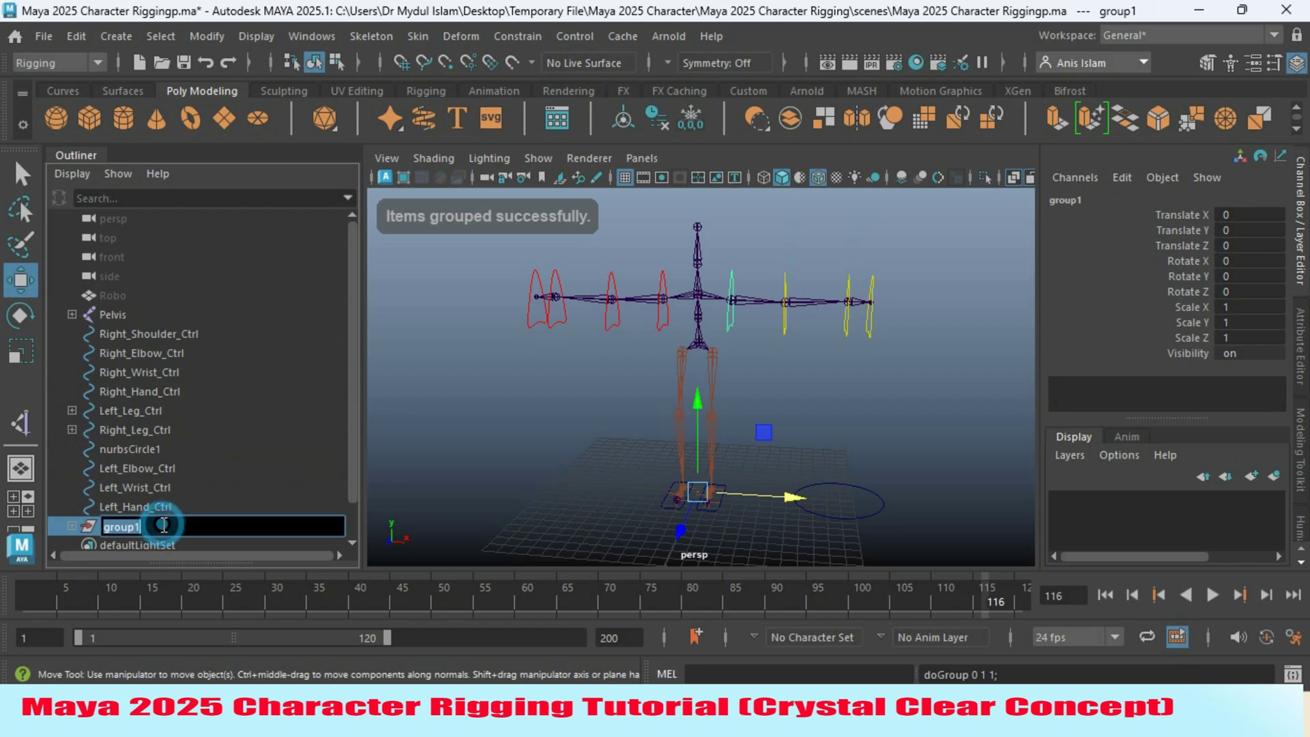
pyautogui.hotkey('ctrl', 'v')
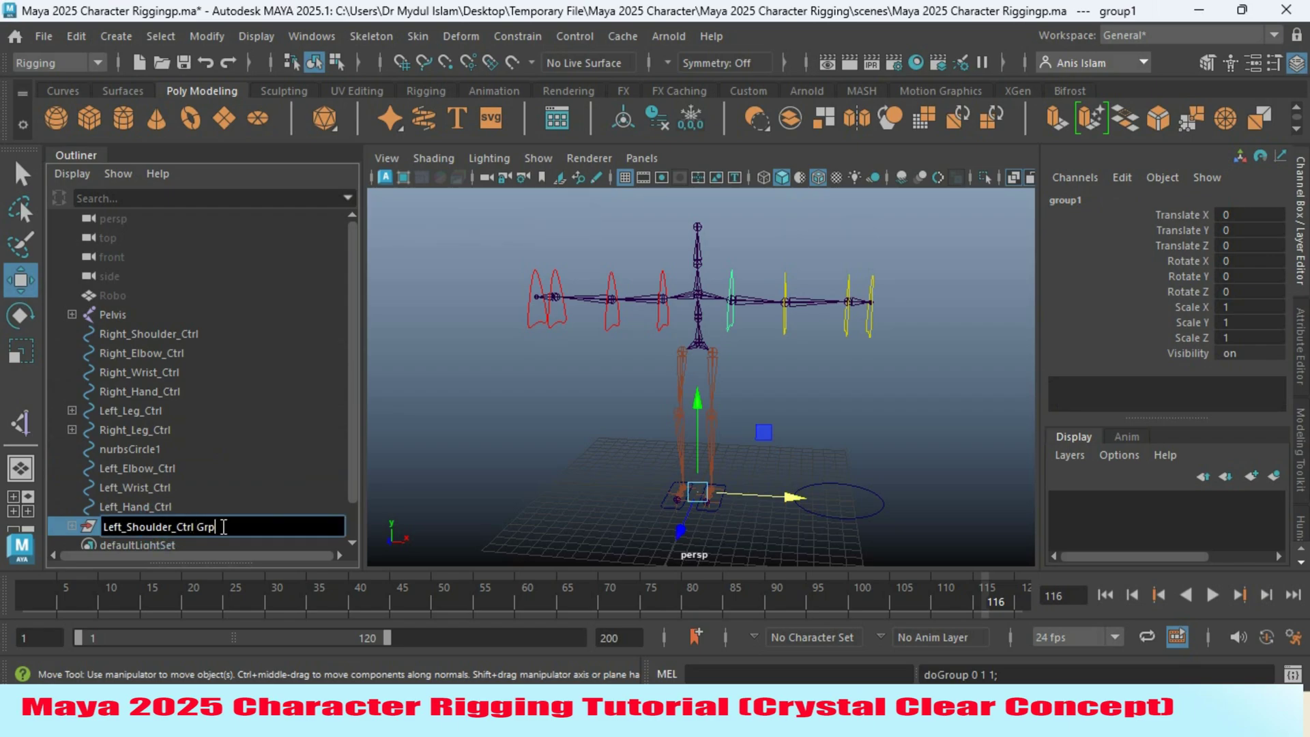
pyautogui.press('Return')
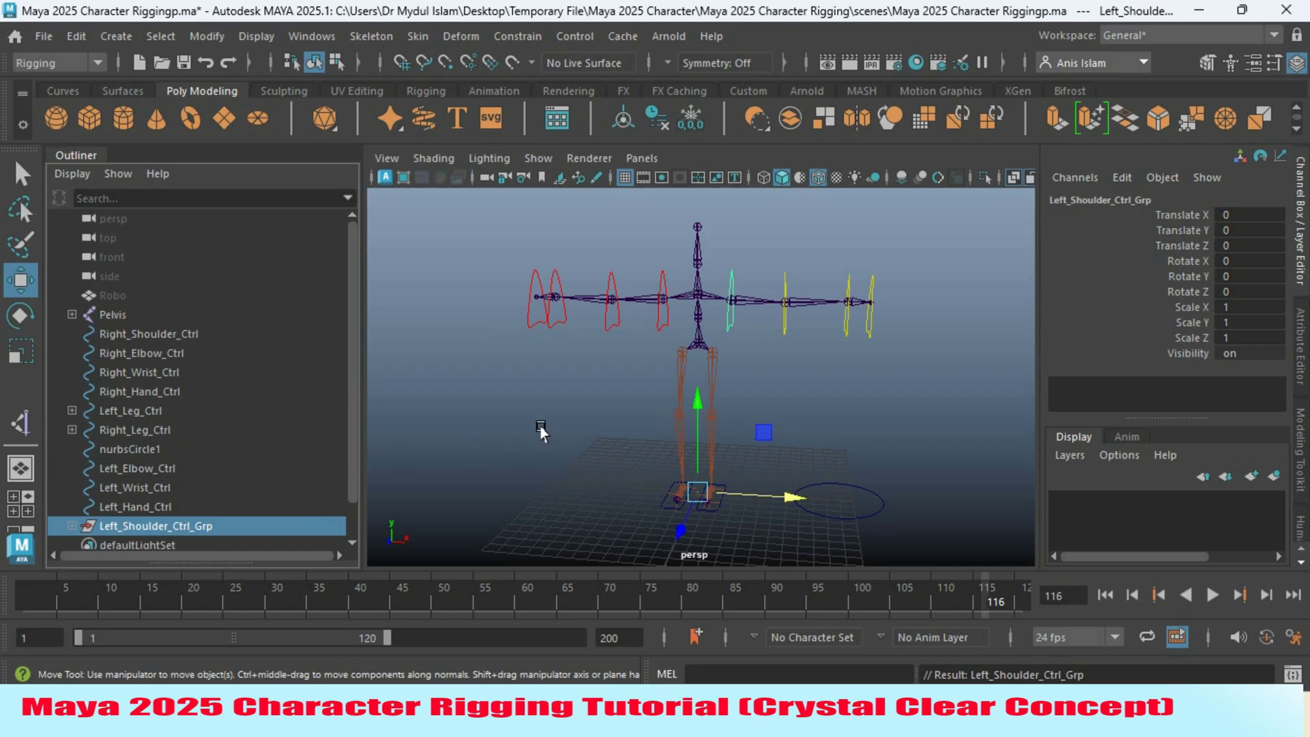
# Group Left_Elbow_Ctrl on its own and name the group Left_Elbow_Ctrl_Grp
pyautogui.click(168, 471)
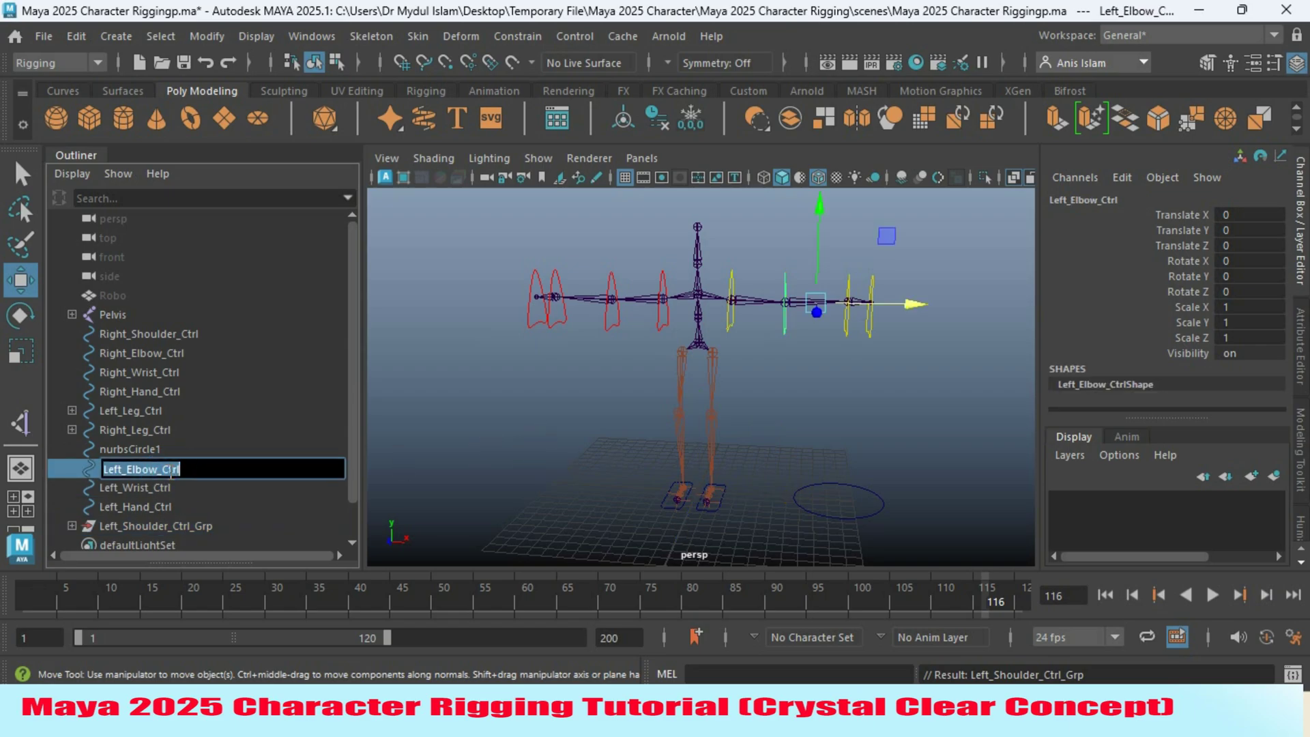
pyautogui.hotkey('ctrl', 'g')
pyautogui.write('Left_Elbow_Ctrl_Grp')
pyautogui.press('Return')
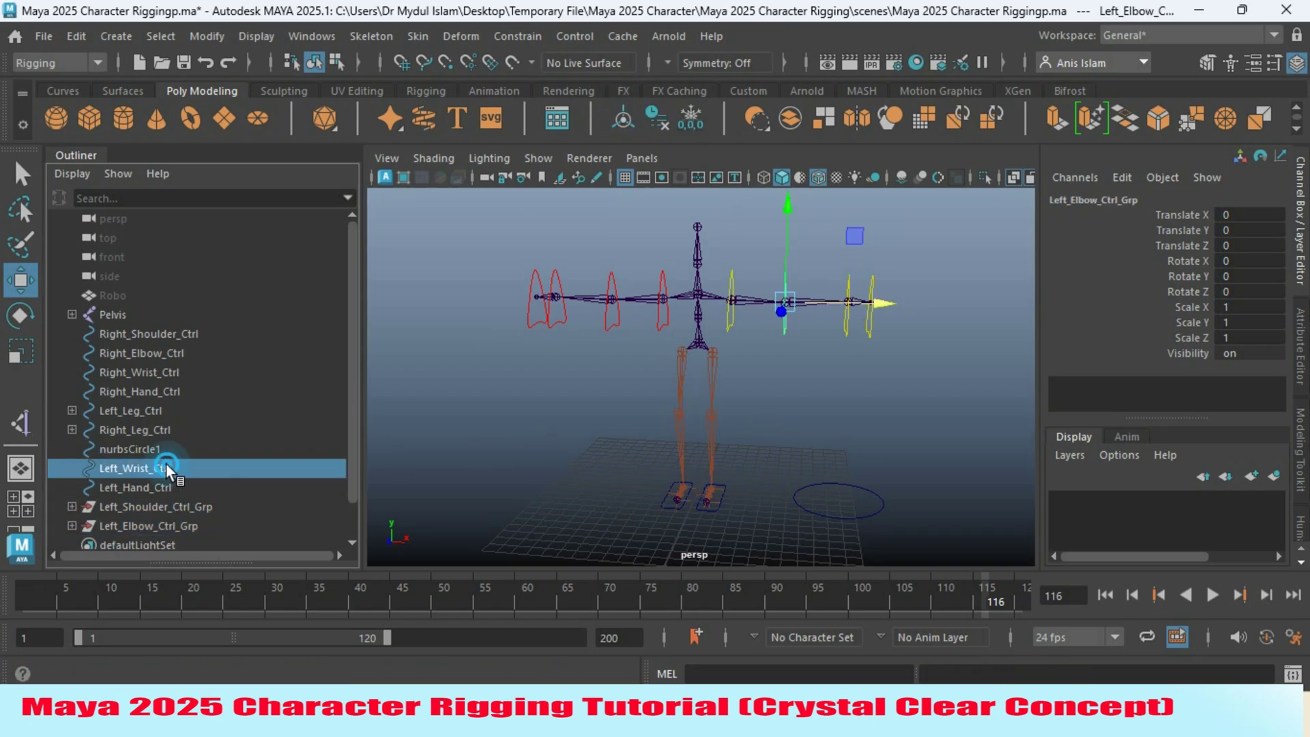
# Group Left_Wrist_Ctrl on its own and name the group Left_Wrist_Ctrl_Grp
pyautogui.click(166, 468)
pyautogui.hotkey('ctrl', 'g')
pyautogui.write('Left_Wrist_Ctrl_Grp')
pyautogui.press('Return')
# Group Right_Shoulder_Ctrl on its own and name the group Right_Shoulder_Ctrl_Grp
pyautogui.scroll(-1, 354, 476)
pyautogui.doubleClick(179, 296)
pyautogui.press('Return')
pyautogui.hotkey('ctrl', 'g')
pyautogui.write('Right_Shoulder_Ctrl_Grp')
pyautogui.press('Return')
# Group Right_Elbow_Ctrl on its own and name the group Right_Elbow_Ctrl_Grp
pyautogui.click(171, 295)
pyautogui.hotkey('ctrl', 'g')
pyautogui.doubleClick(126, 485)
pyautogui.write('Right_Elbow_Ctrl_Grp')
pyautogui.press('Return')
# Group Right_Wrist_Ctrl on its own and name the group Right_Wrist_Ctrl_Grp
pyautogui.click(147, 295)
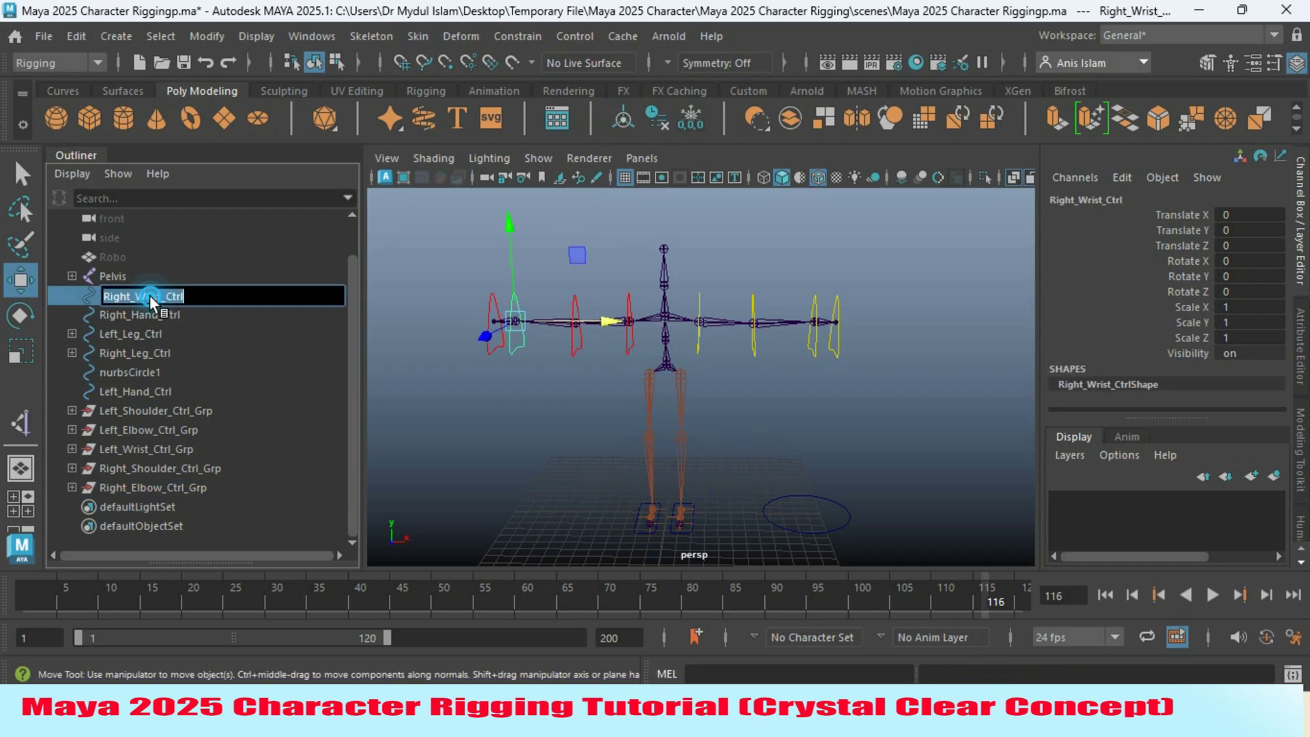
pyautogui.hotkey('ctrl', 'g')
pyautogui.doubleClick(116, 488)
pyautogui.write('Right_Wrist_Ctrl_Grp')
pyautogui.press('Return')
# Unparent the Left_Shoulder joint from the skeleton and rename it Left_Shoulder_Main_Chain
pyautogui.click(139, 295)
pyautogui.keyDown('alt'); pyautogui.moveTo(675, 437); pyautogui.dragTo(614, 409); pyautogui.keyUp('alt')
pyautogui.click(689, 323)
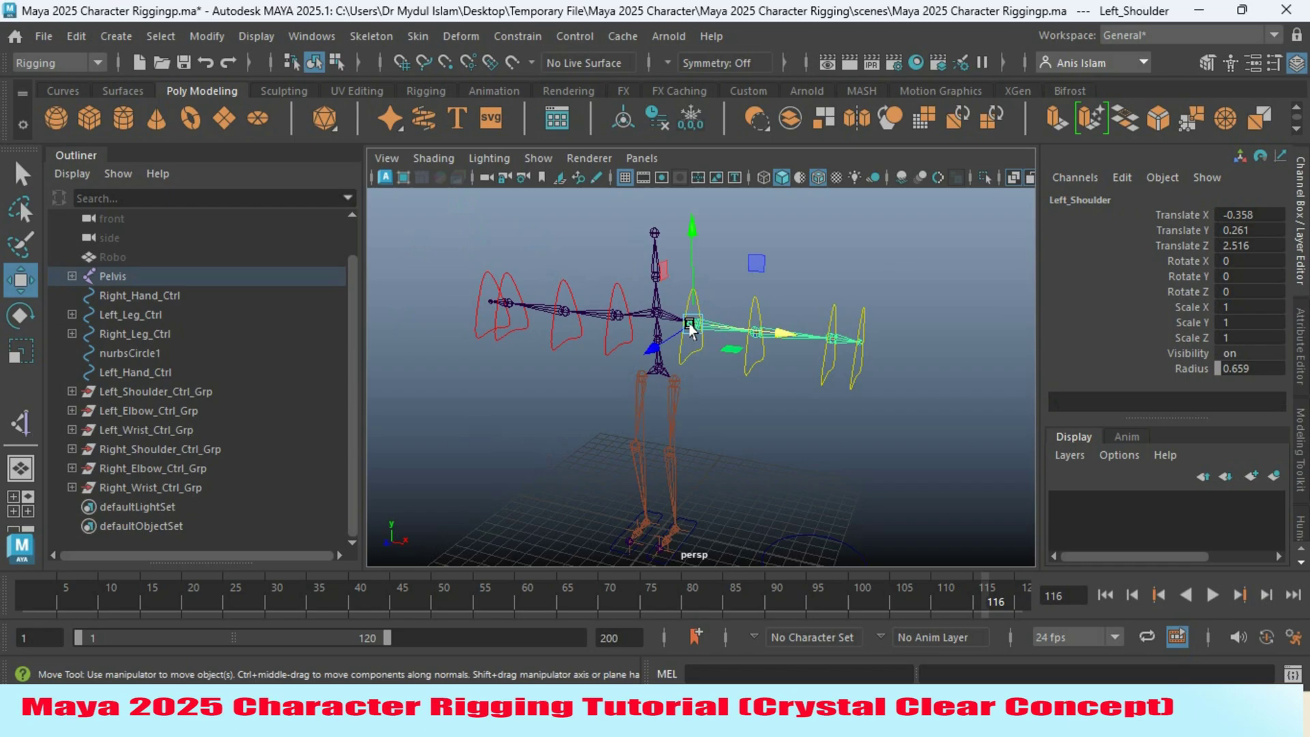
pyautogui.hotkey('shift', 'p')
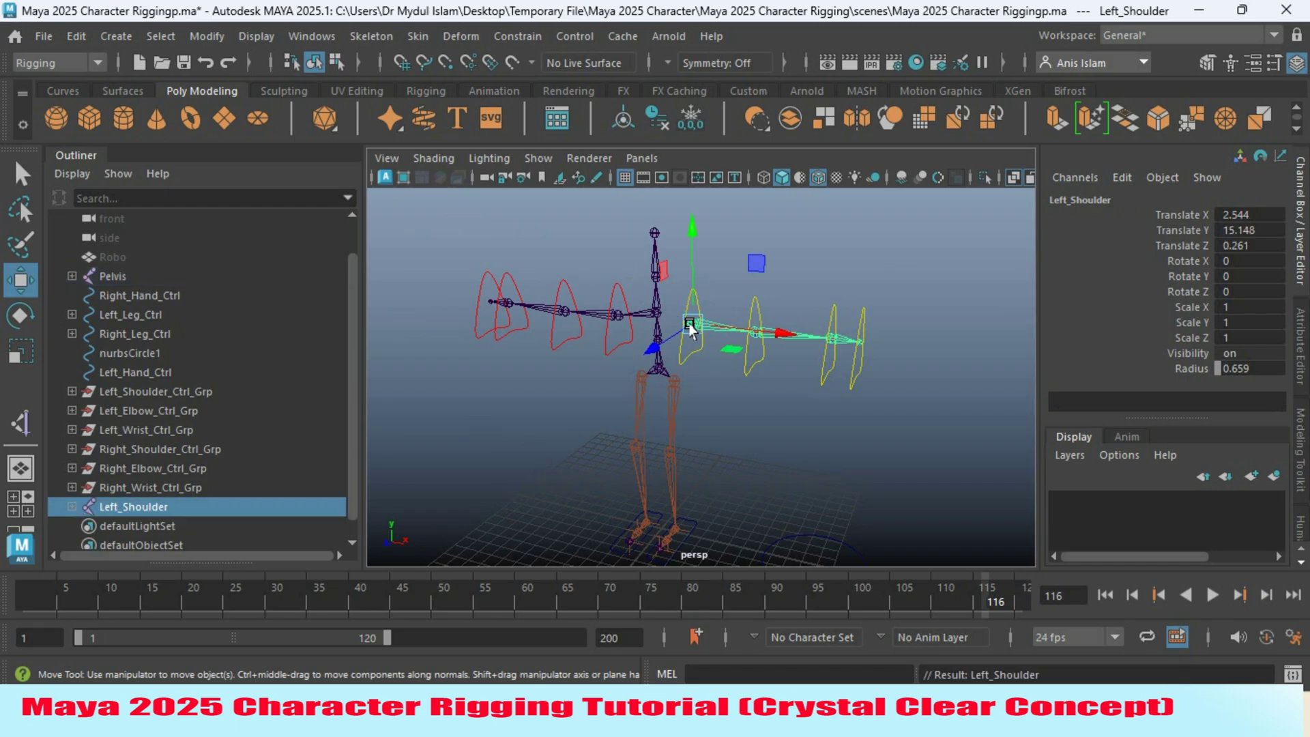
pyautogui.doubleClick(183, 506)
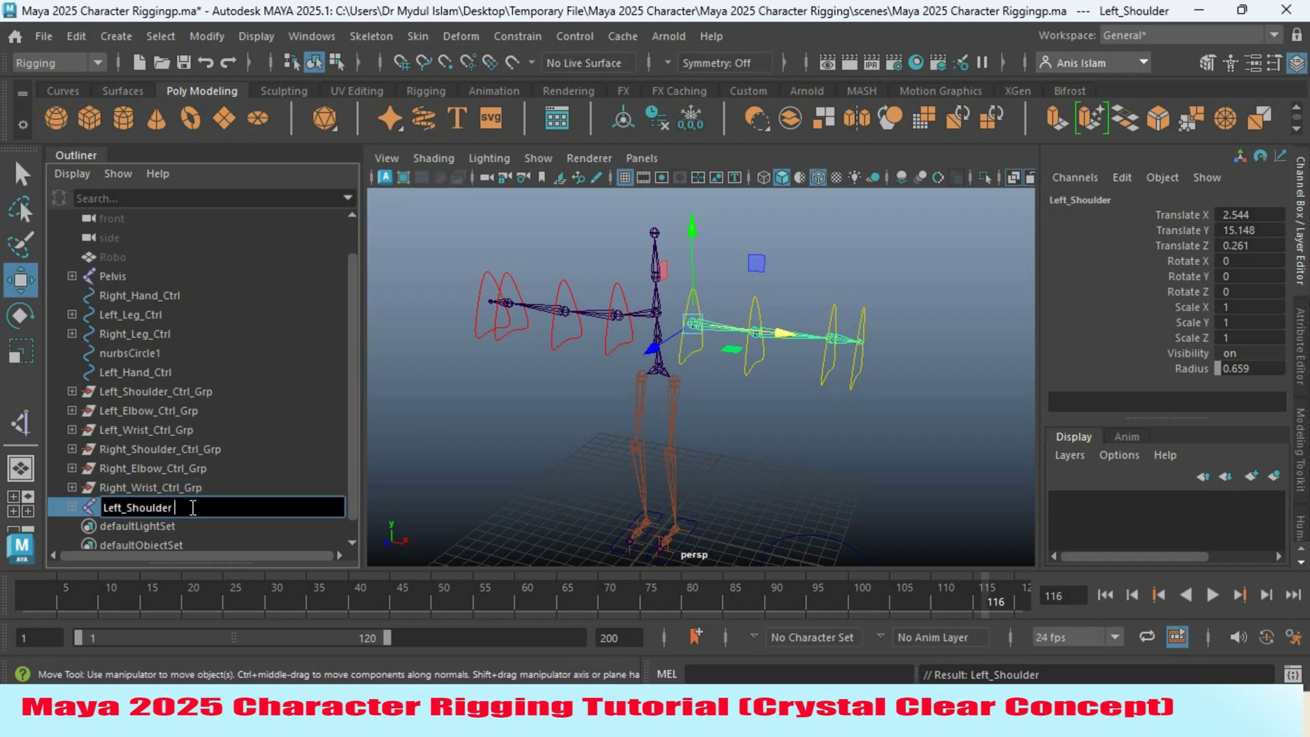
pyautogui.write('_Main_Chain')
pyautogui.press('Return')
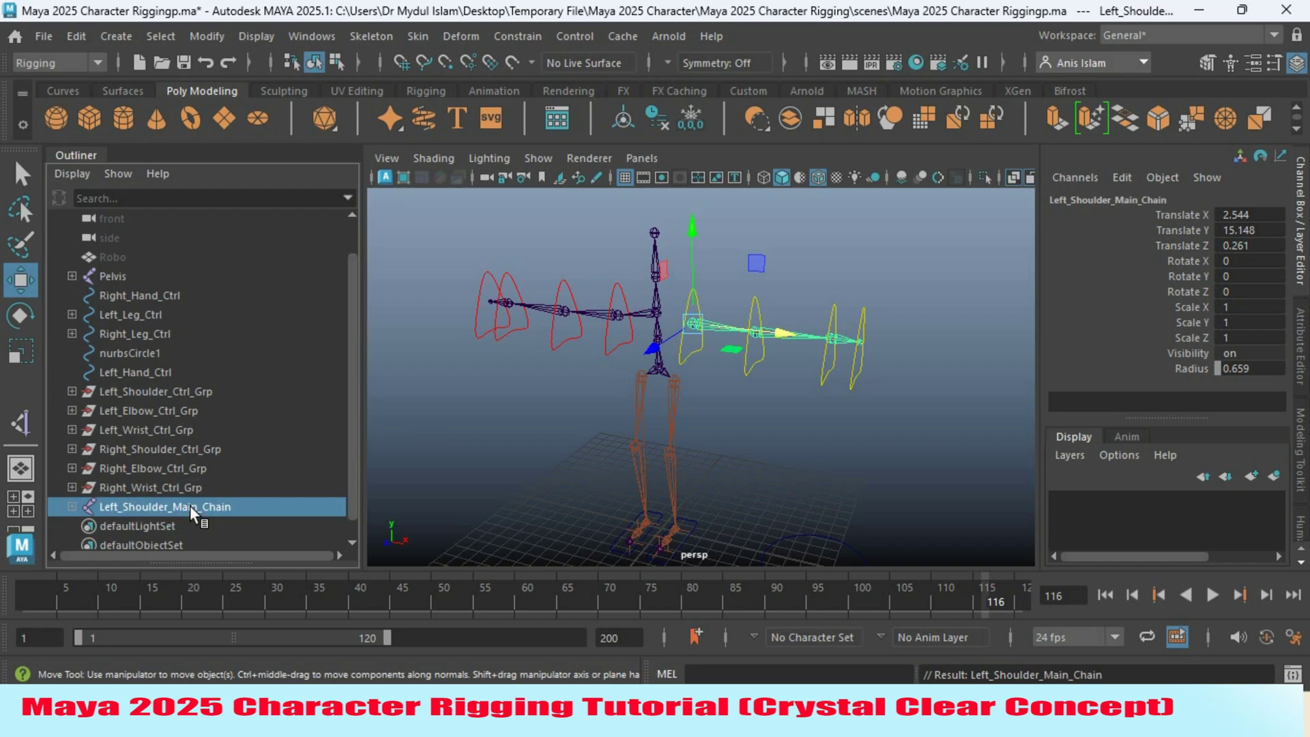
# Duplicate Left_Shoulder_Main_Chain twice and rename the copies Left_Shoulder_IK_Chain and Left_Shoulder_FK_Chain
pyautogui.hotkey('ctrl', 'd')
pyautogui.hotkey('ctrl', 'd')
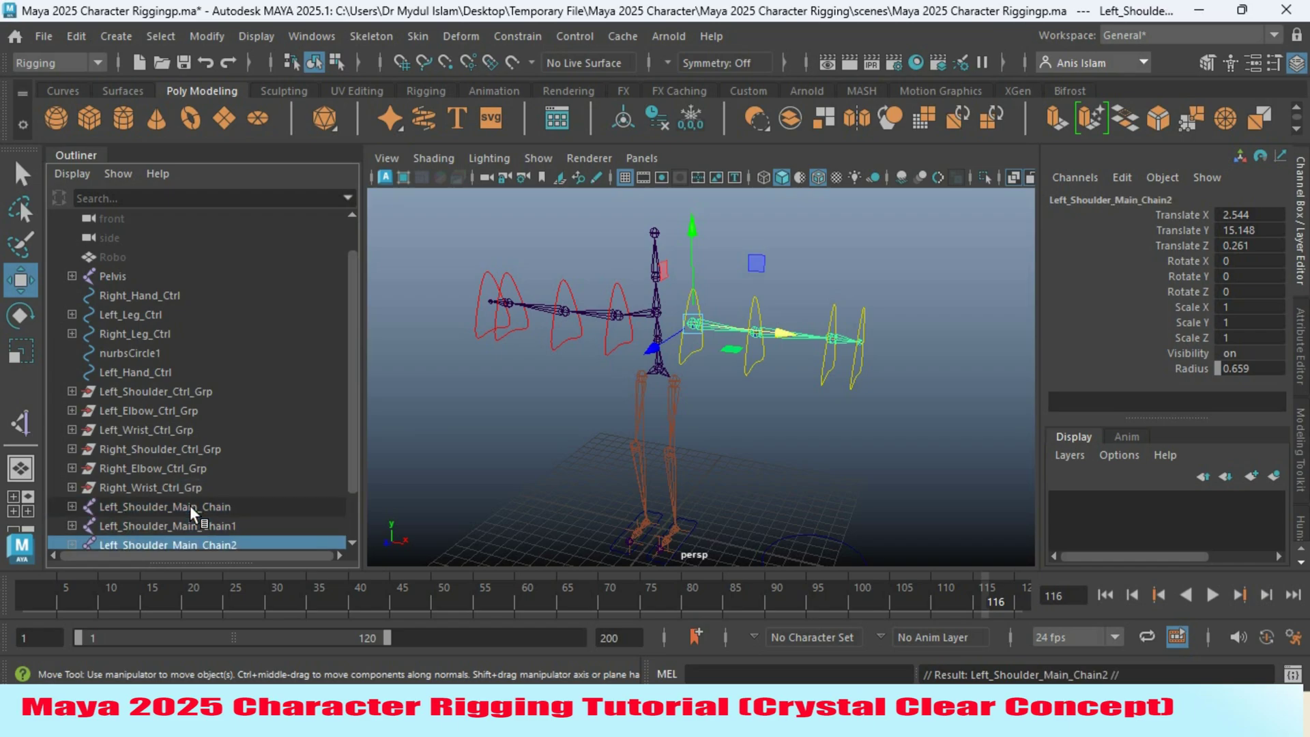
pyautogui.doubleClick(248, 524)
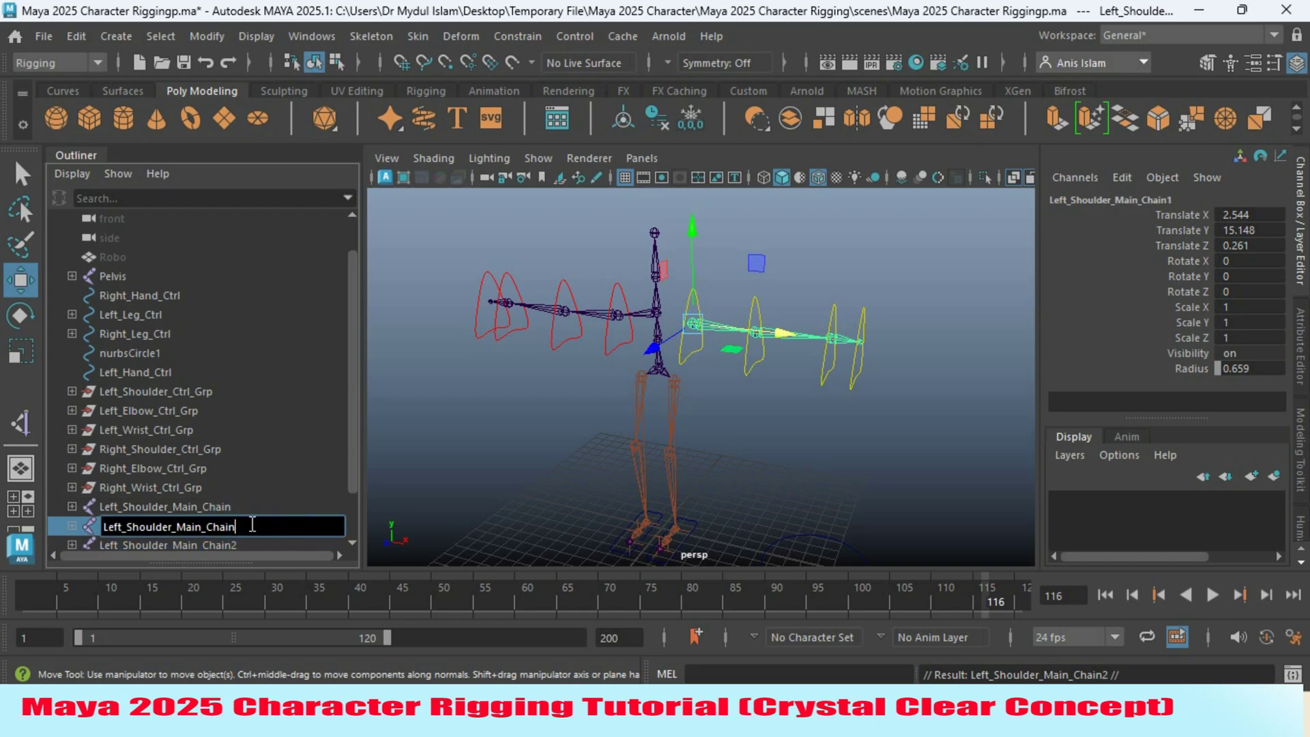
pyautogui.doubleClick(201, 526)
pyautogui.write('IK')
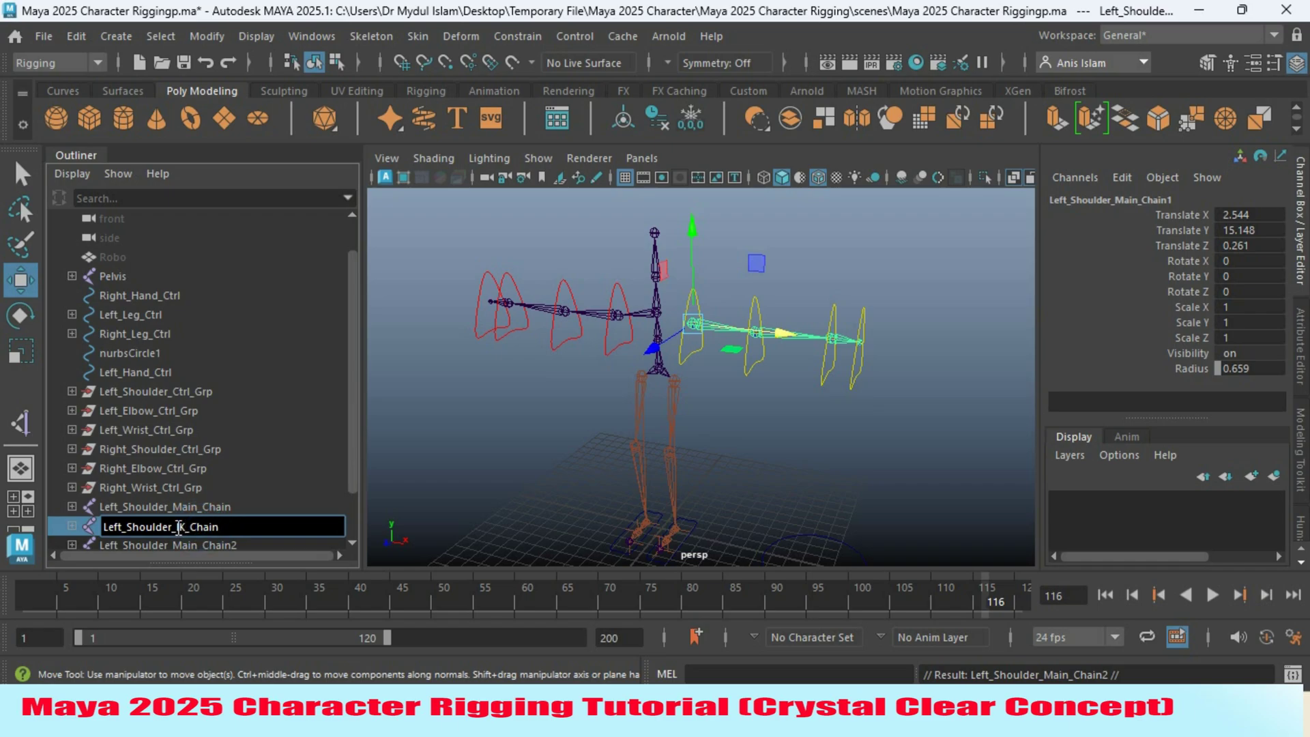
pyautogui.press('Tab')
pyautogui.write('Left_Shoulder_FK_Chain')
pyautogui.press('Return')
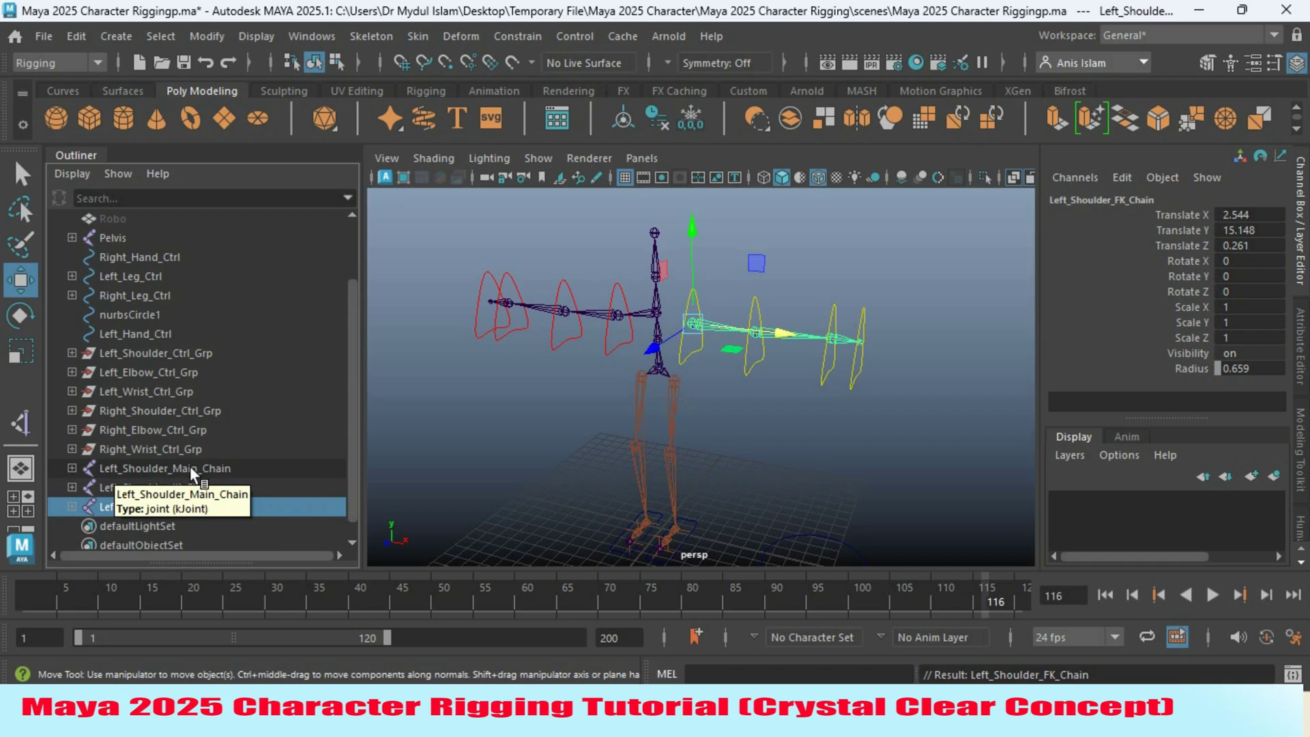
# Create a red display layer named Main_Chain containing the Left_Shoulder_Main_Chain joint
pyautogui.click(157, 468)
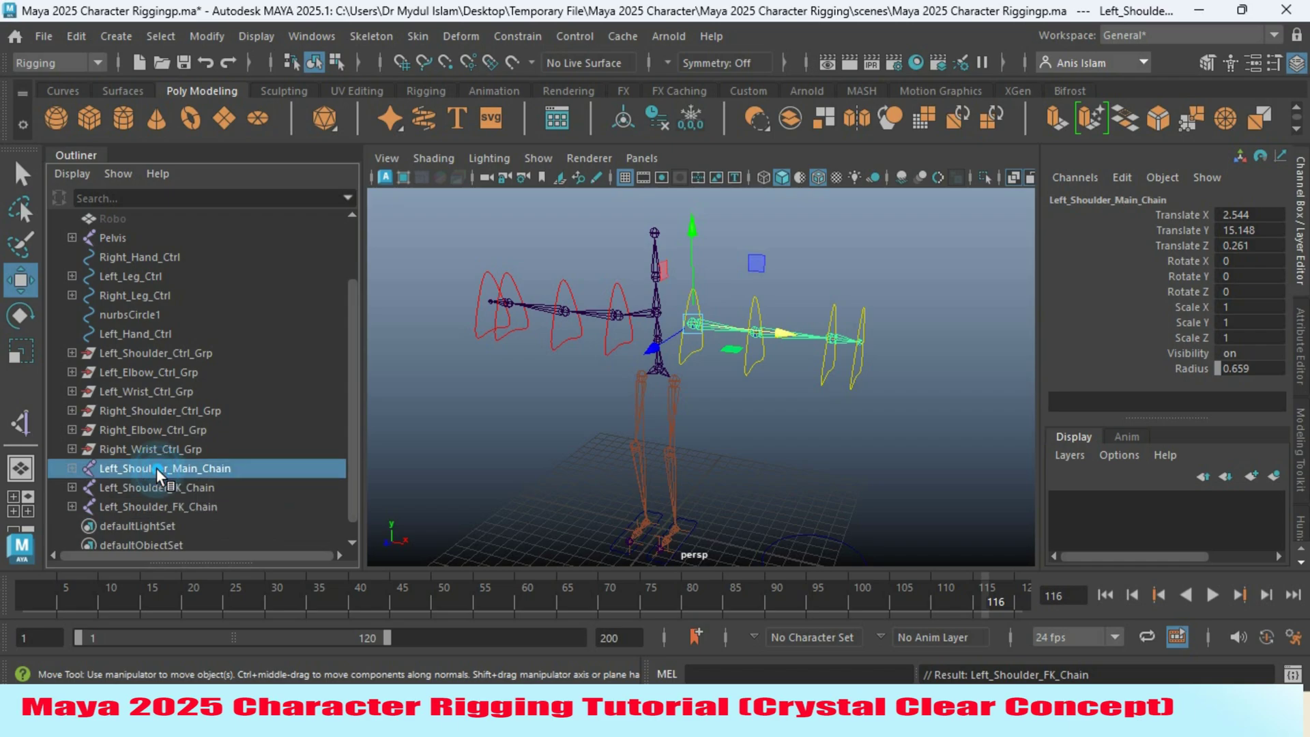
pyautogui.doubleClick(218, 469)
pyautogui.moveTo(243, 470); pyautogui.dragTo(179, 469)
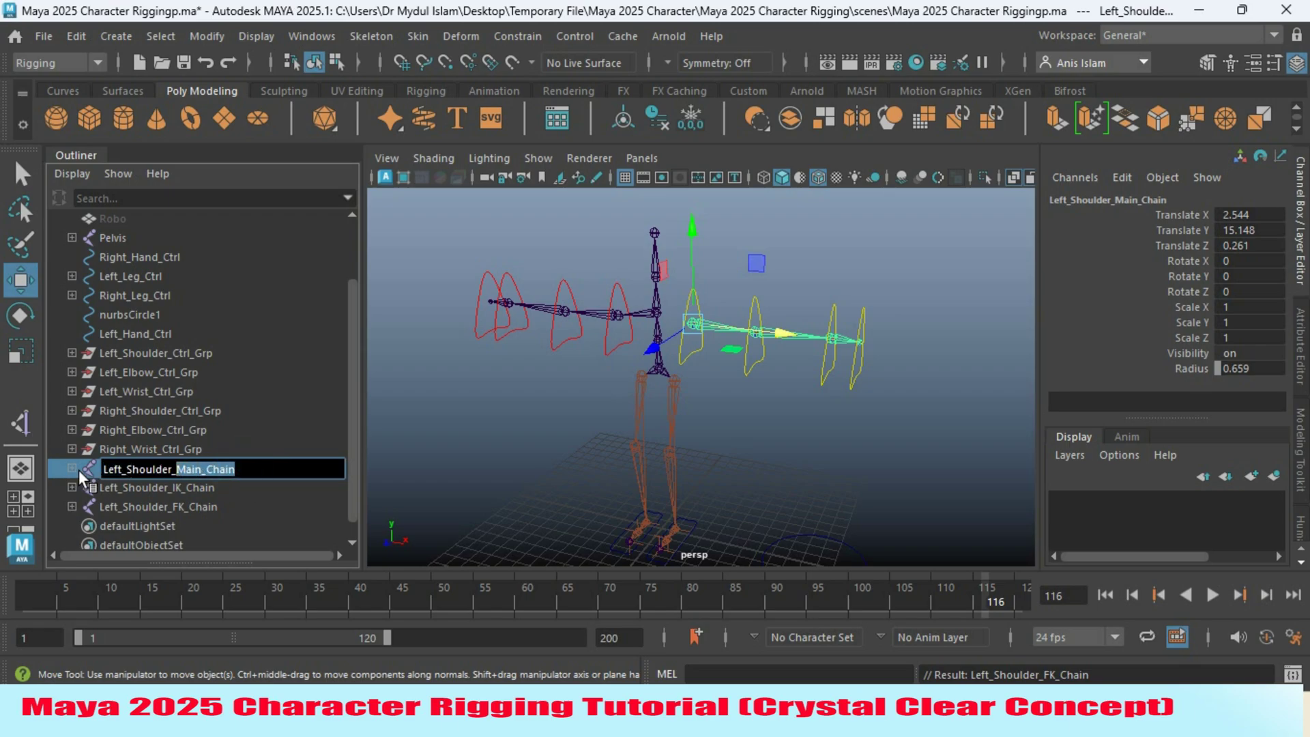
pyautogui.press('Return')
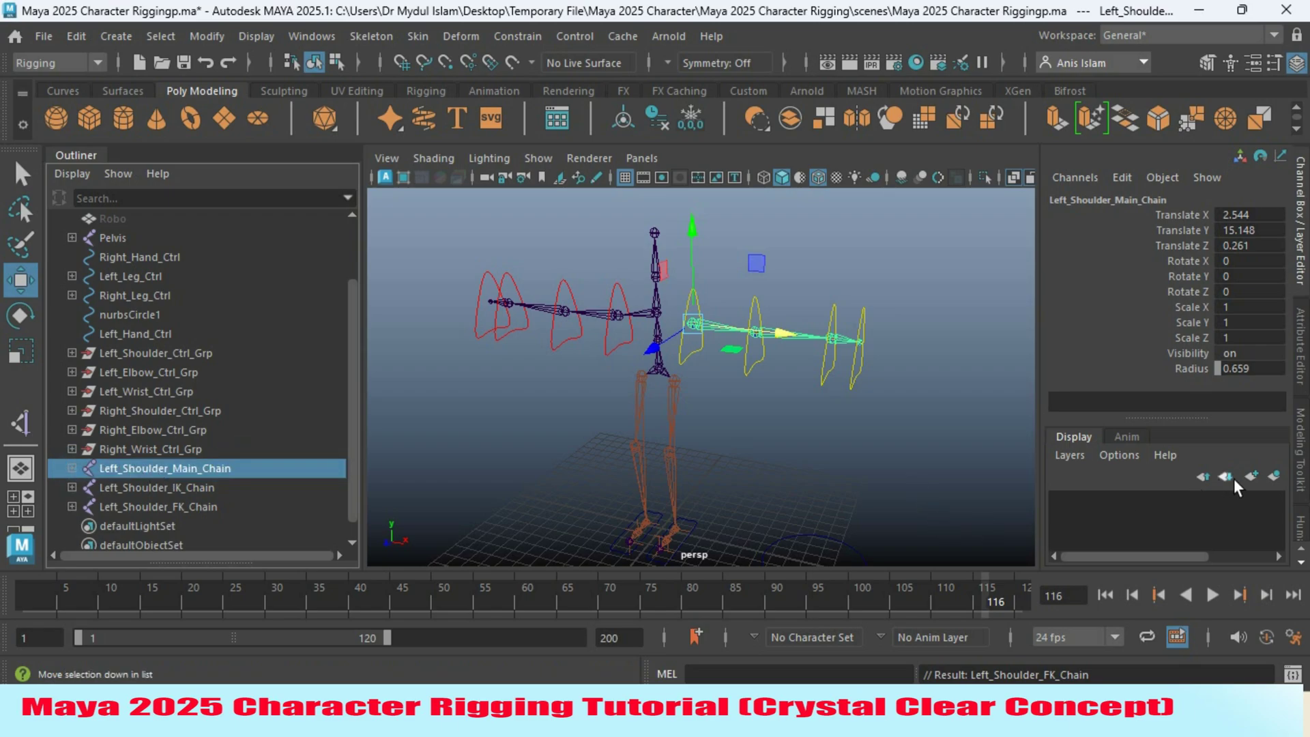
pyautogui.click(1275, 474)
pyautogui.doubleClick(1146, 503)
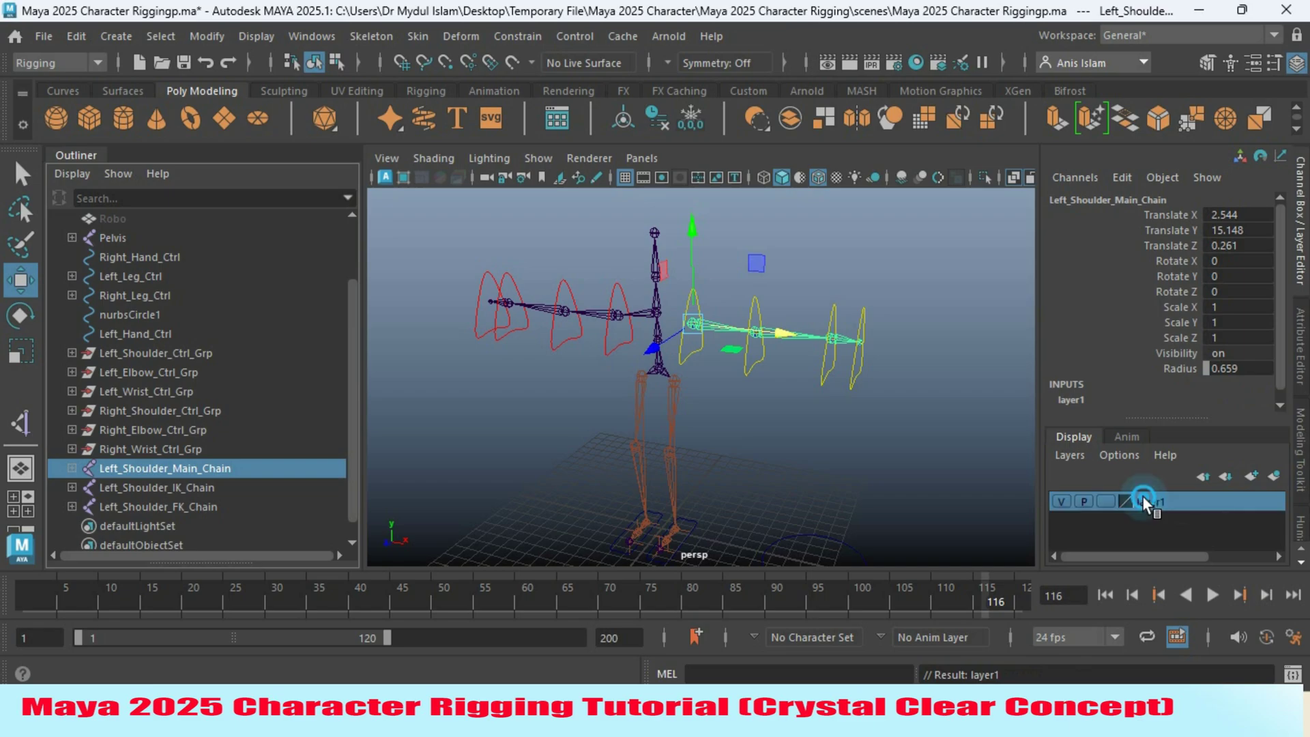
pyautogui.doubleClick(912, 273)
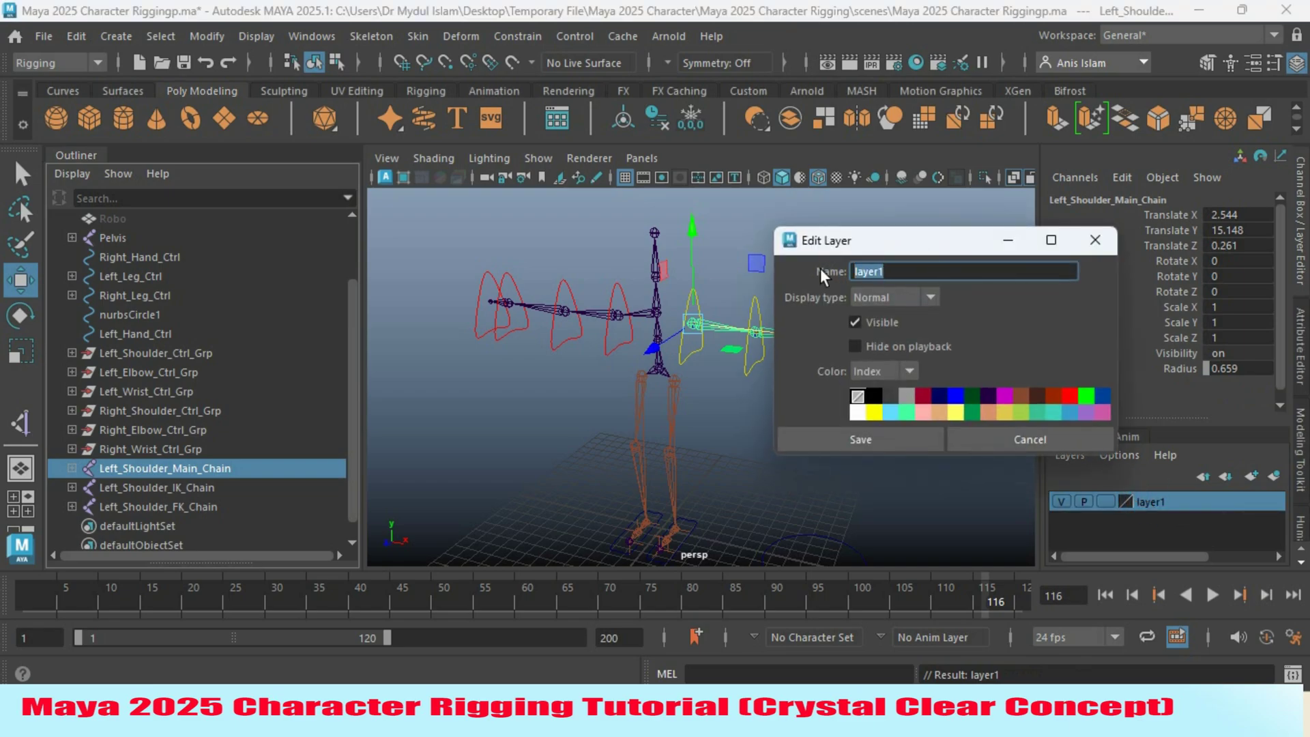
pyautogui.write('Main_Chain')
pyautogui.click(1073, 395)
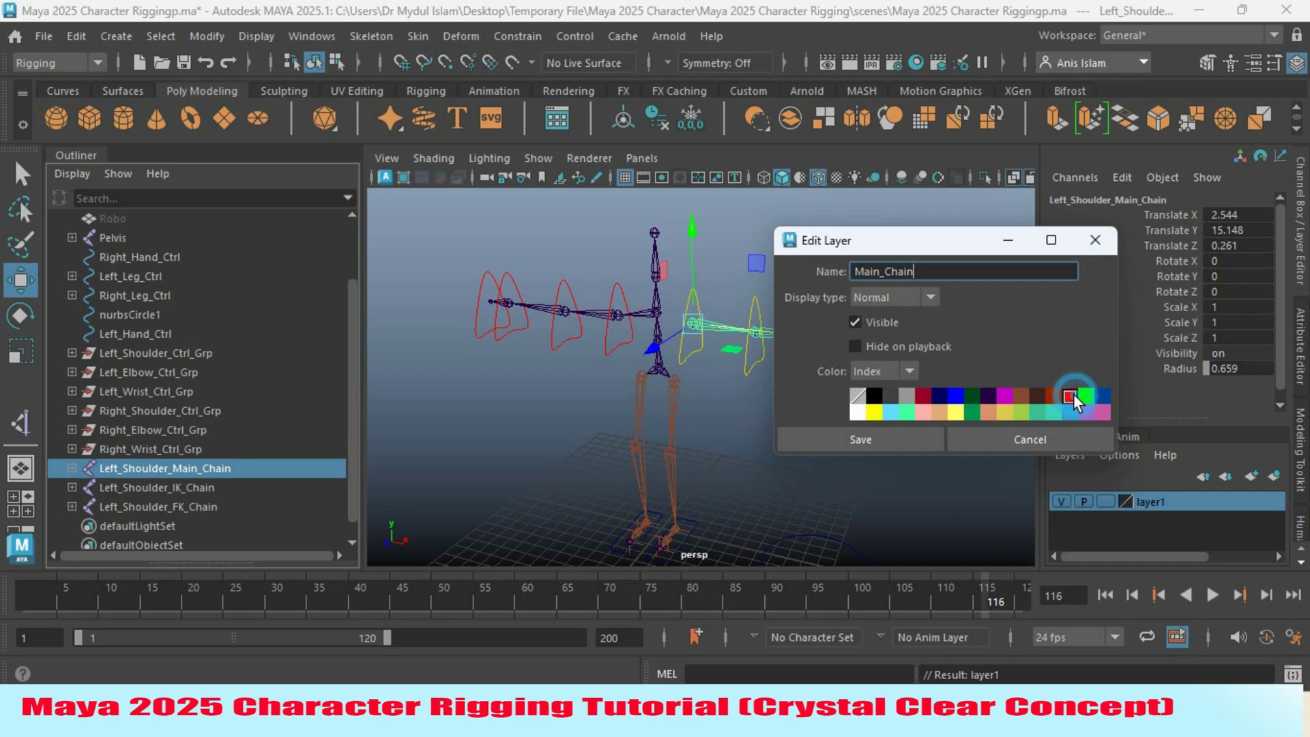
pyautogui.click(834, 440)
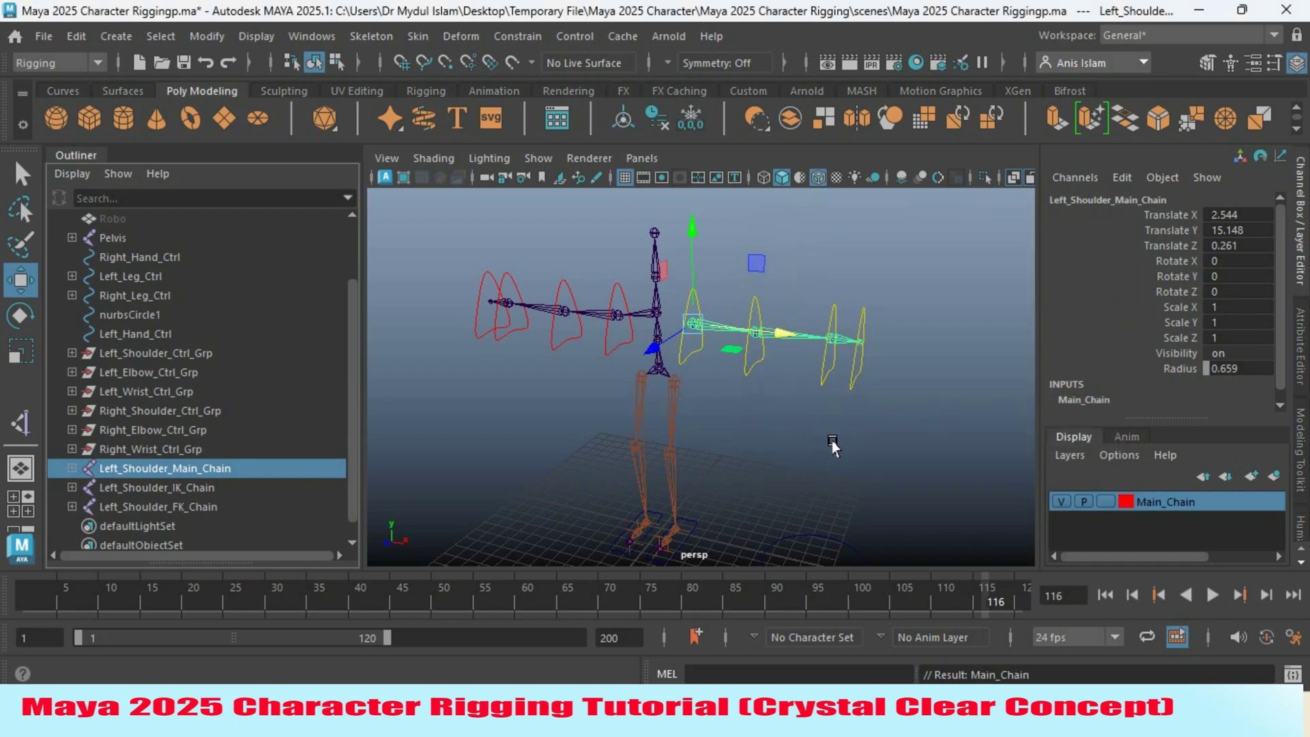
# Create a bright green display layer named IK_Chain containing the Left_Shoulder_IK_Chain joint
pyautogui.click(138, 486)
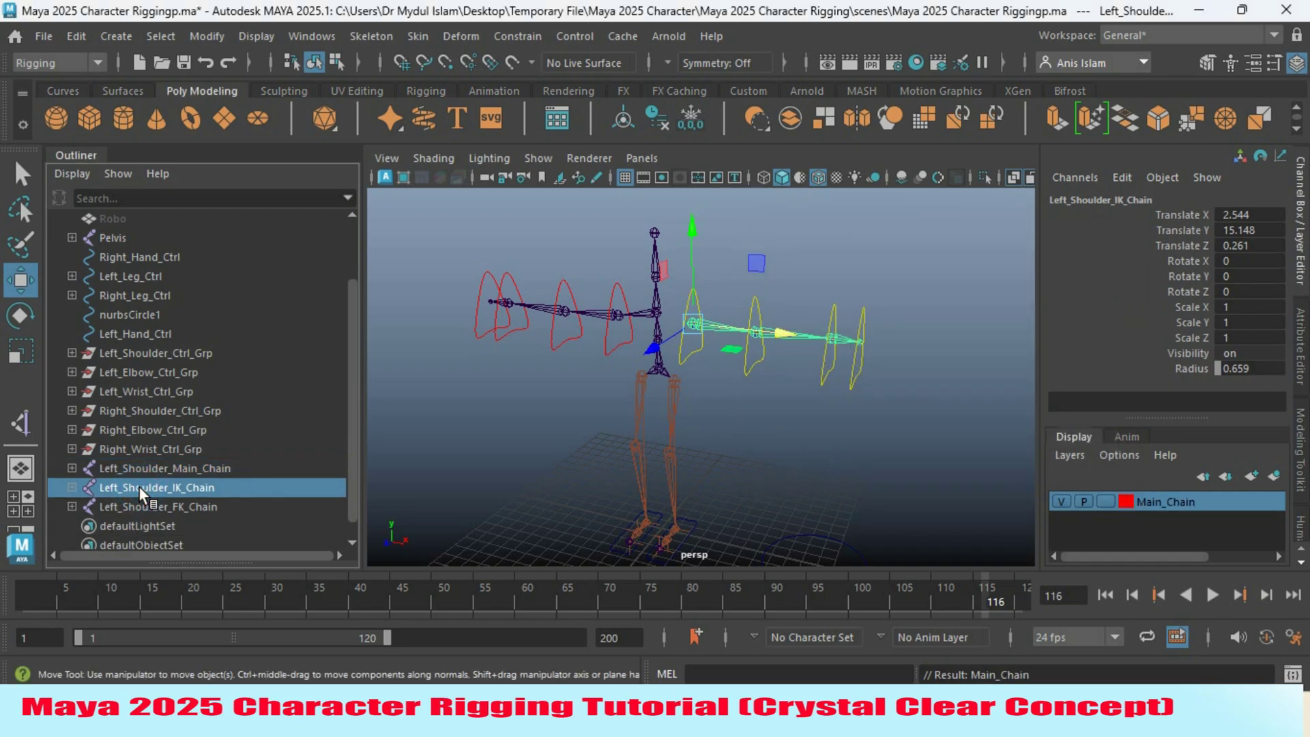
pyautogui.doubleClick(215, 488)
pyautogui.moveTo(220, 488); pyautogui.dragTo(174, 492)
pyautogui.hotkey('ctrl', 'c')
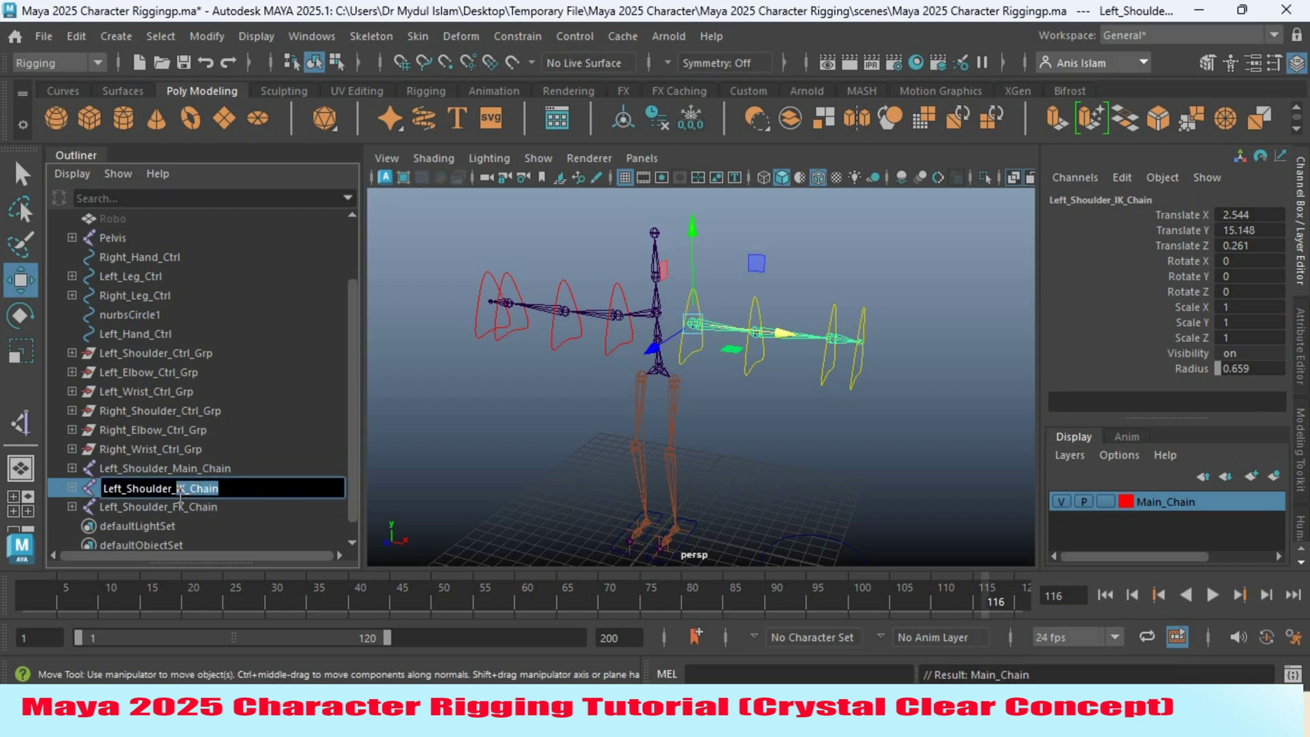
pyautogui.press('Return')
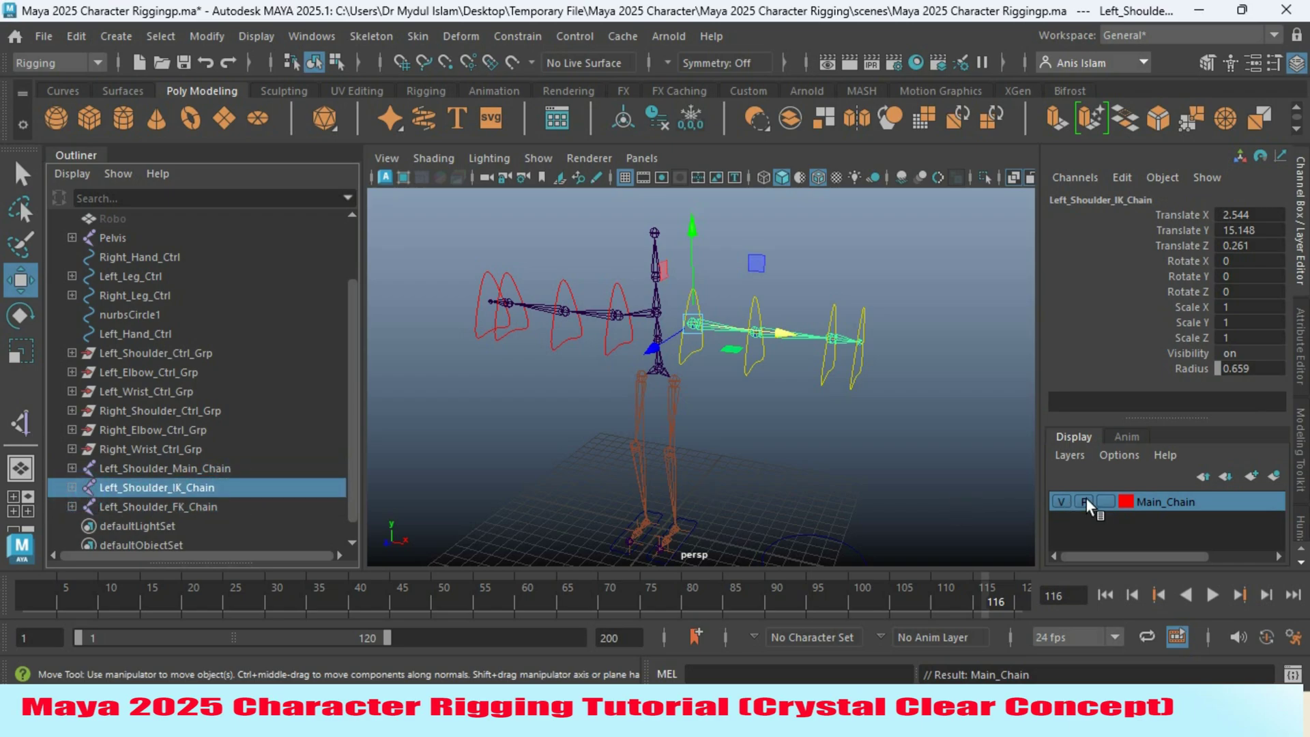
pyautogui.click(1273, 476)
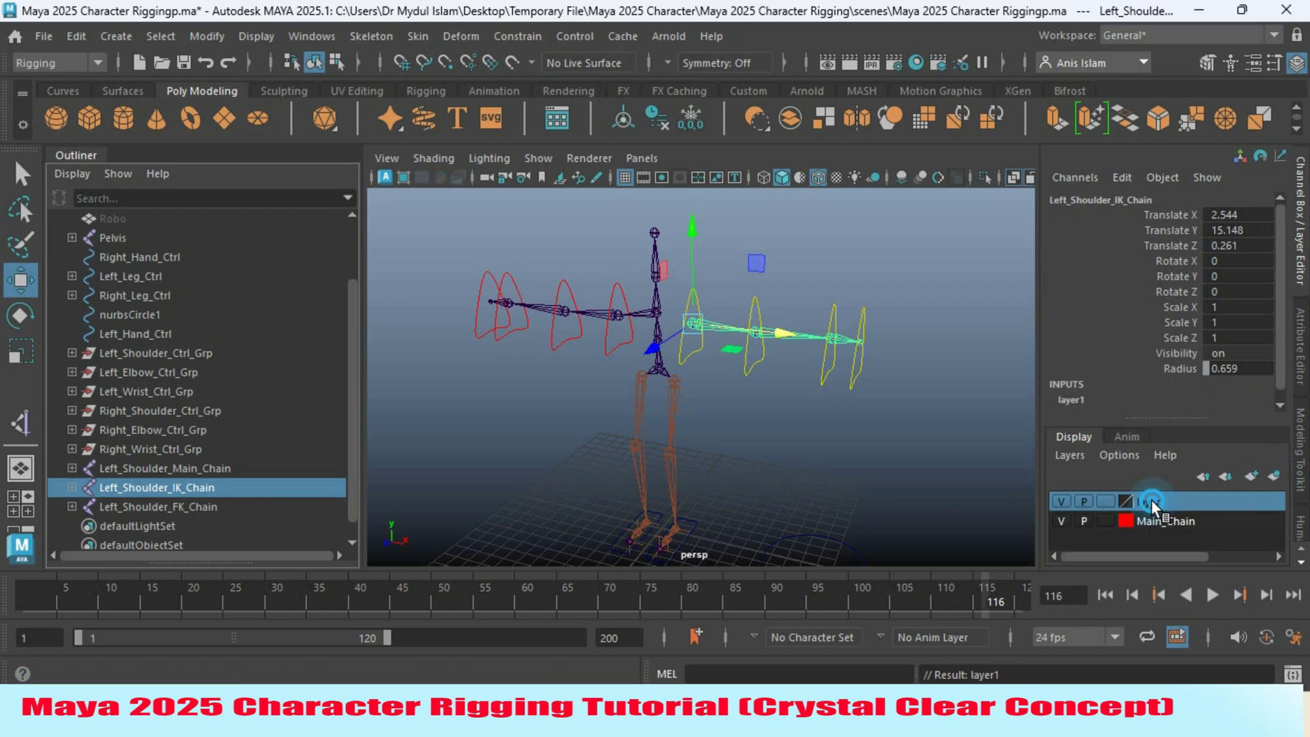
pyautogui.doubleClick(1153, 501)
pyautogui.doubleClick(869, 272)
pyautogui.hotkey('ctrl', 'v')
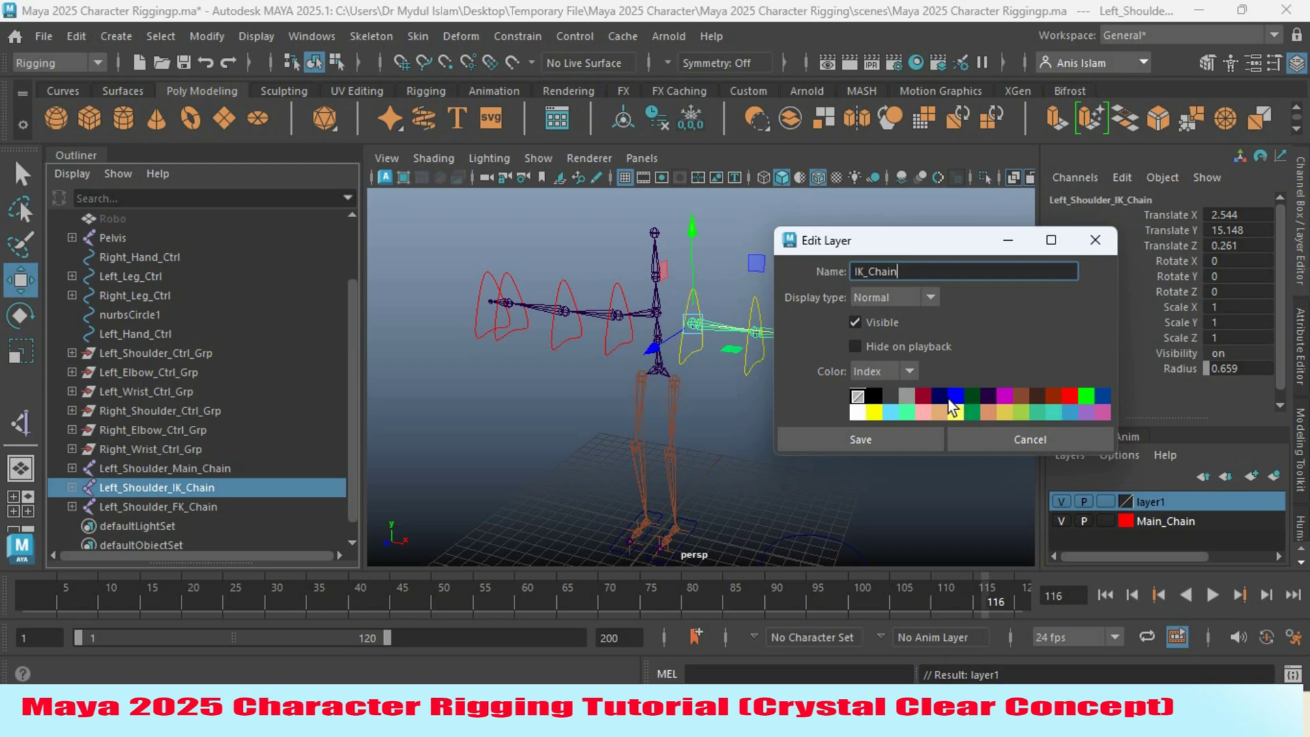
pyautogui.click(1085, 395)
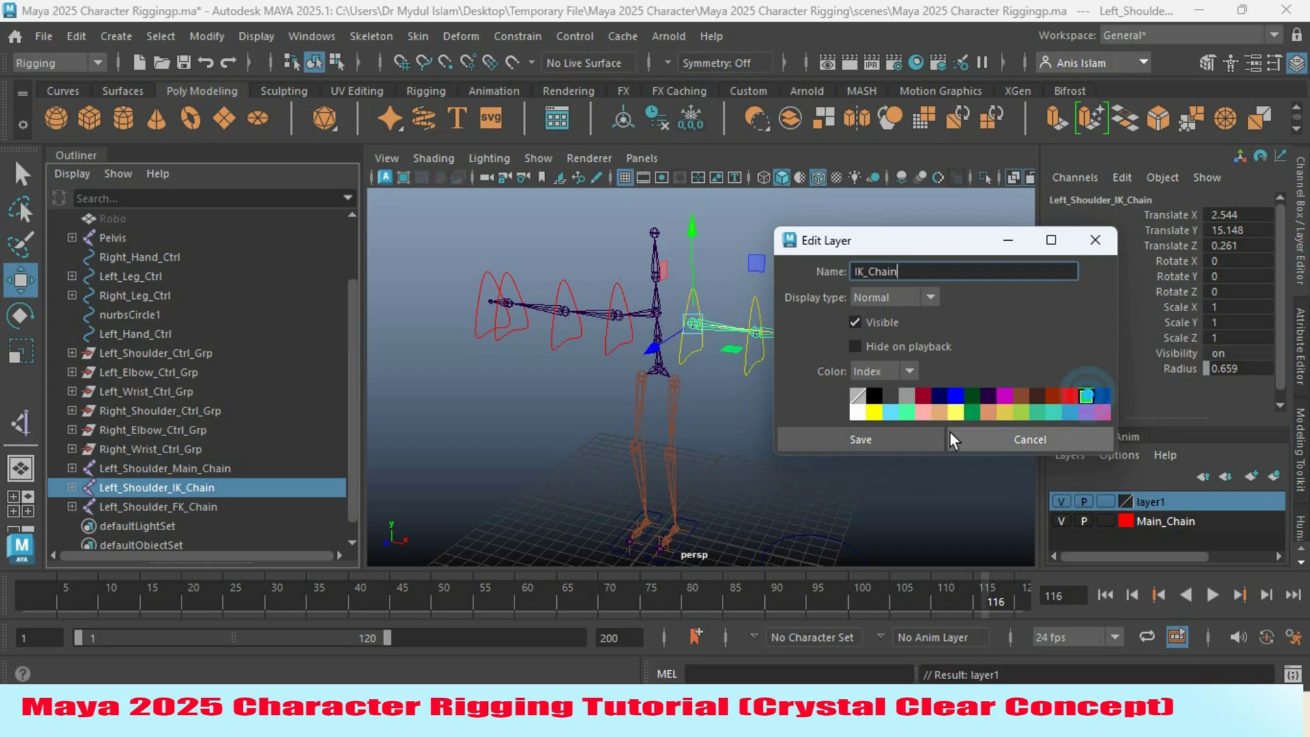
pyautogui.click(891, 441)
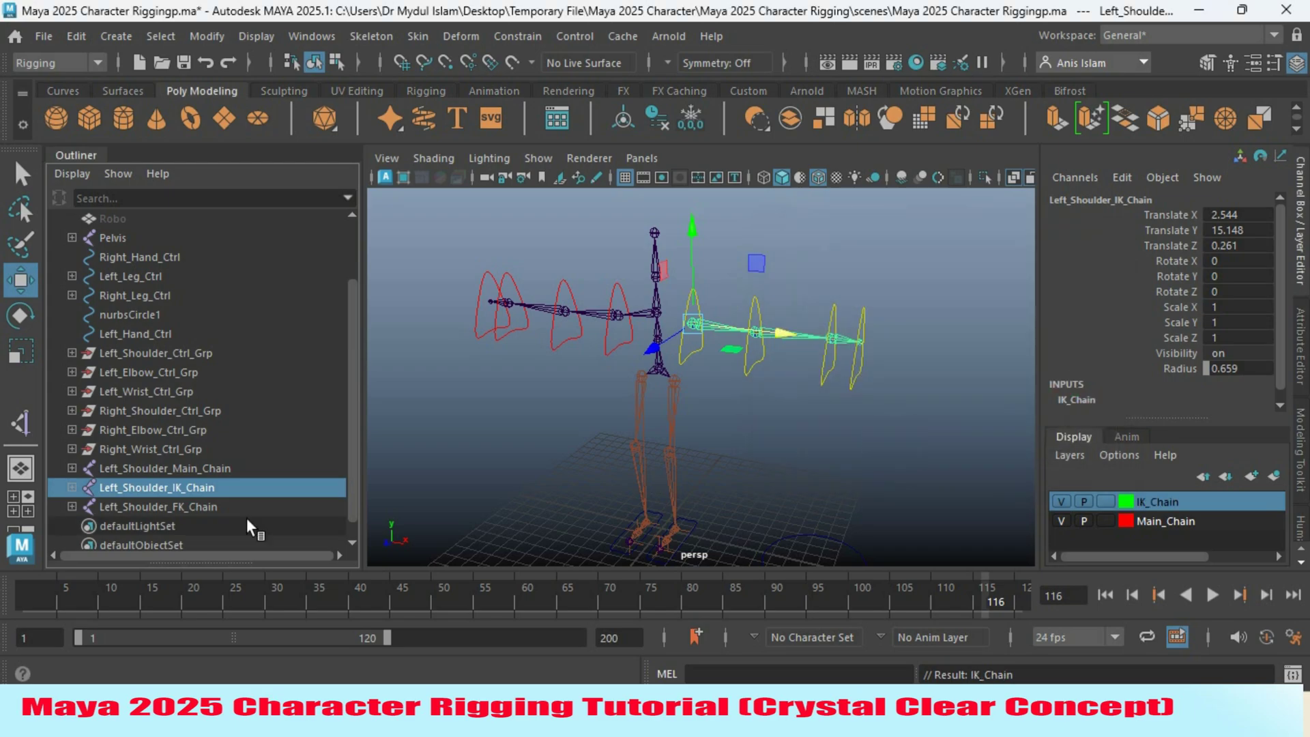
# Create a blue display layer named FK_Chain containing the Left_Shoulder_FK_Chain joint
pyautogui.doubleClick(211, 509)
pyautogui.moveTo(234, 506); pyautogui.dragTo(183, 507)
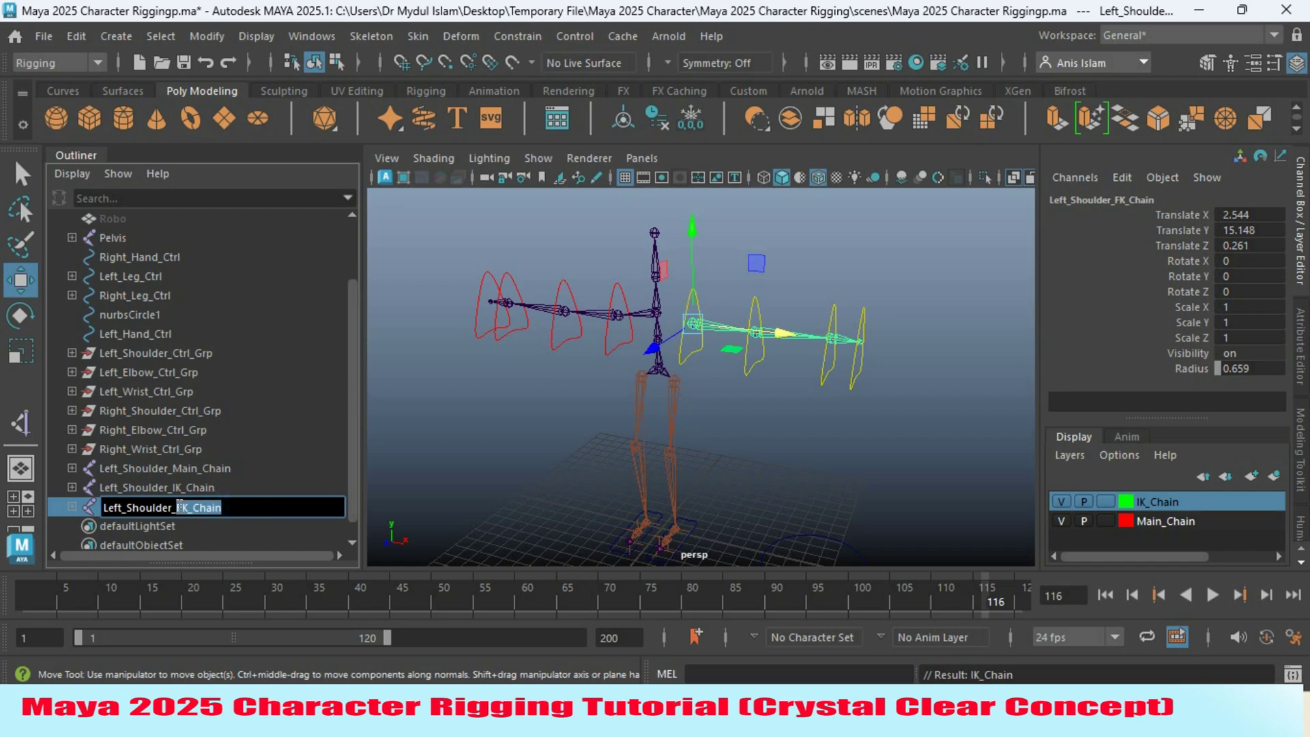
pyautogui.click(60, 502)
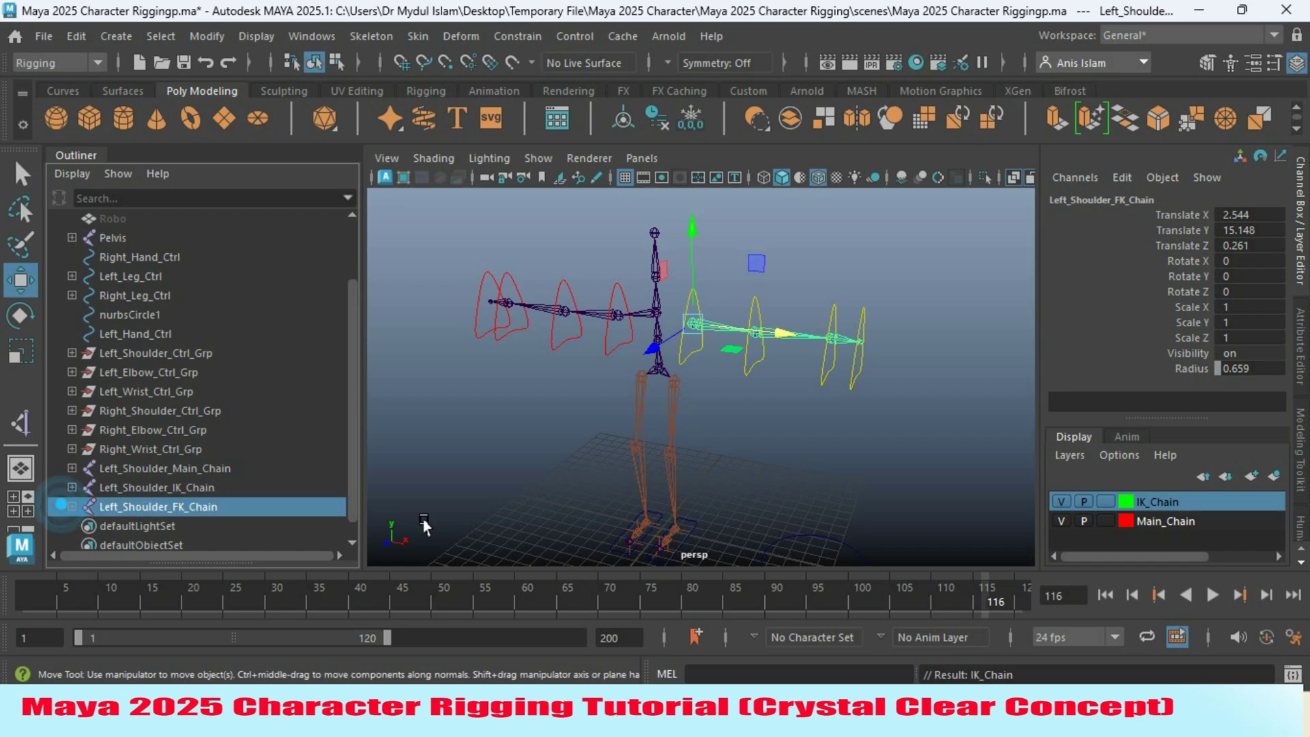
pyautogui.click(1271, 476)
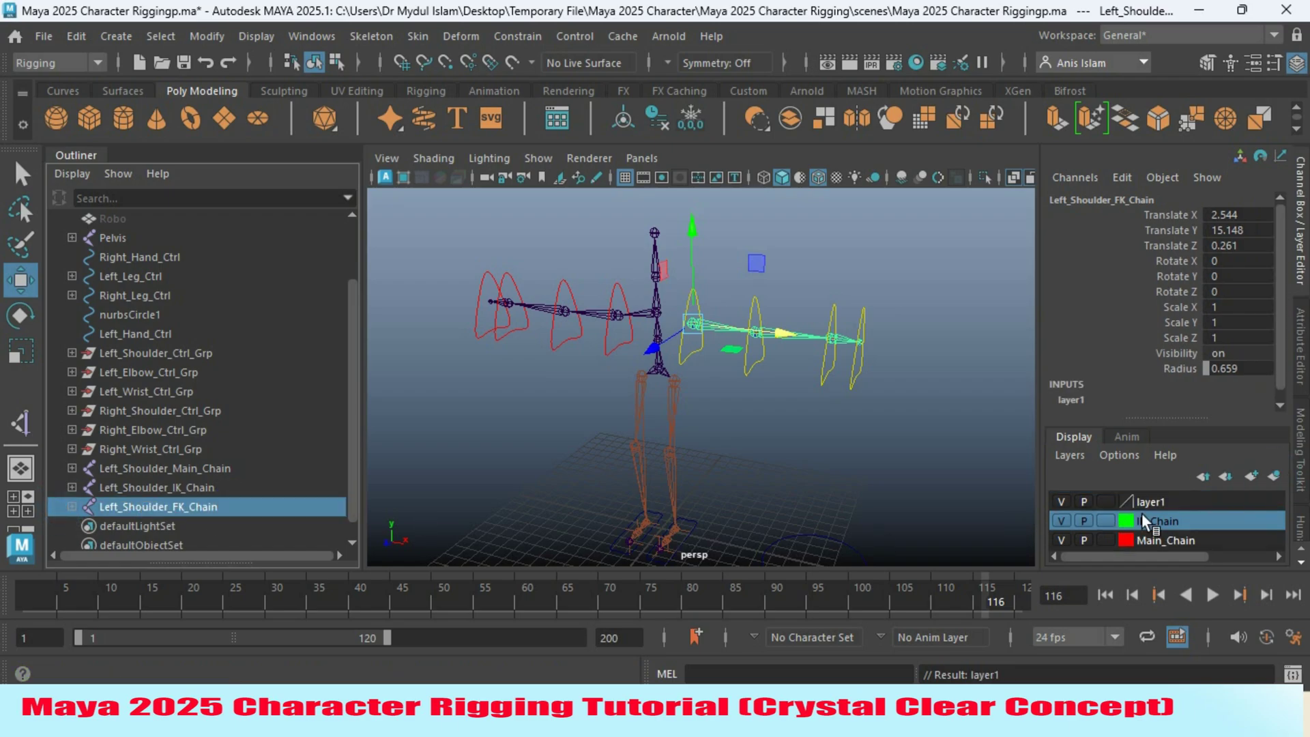
pyautogui.doubleClick(1138, 502)
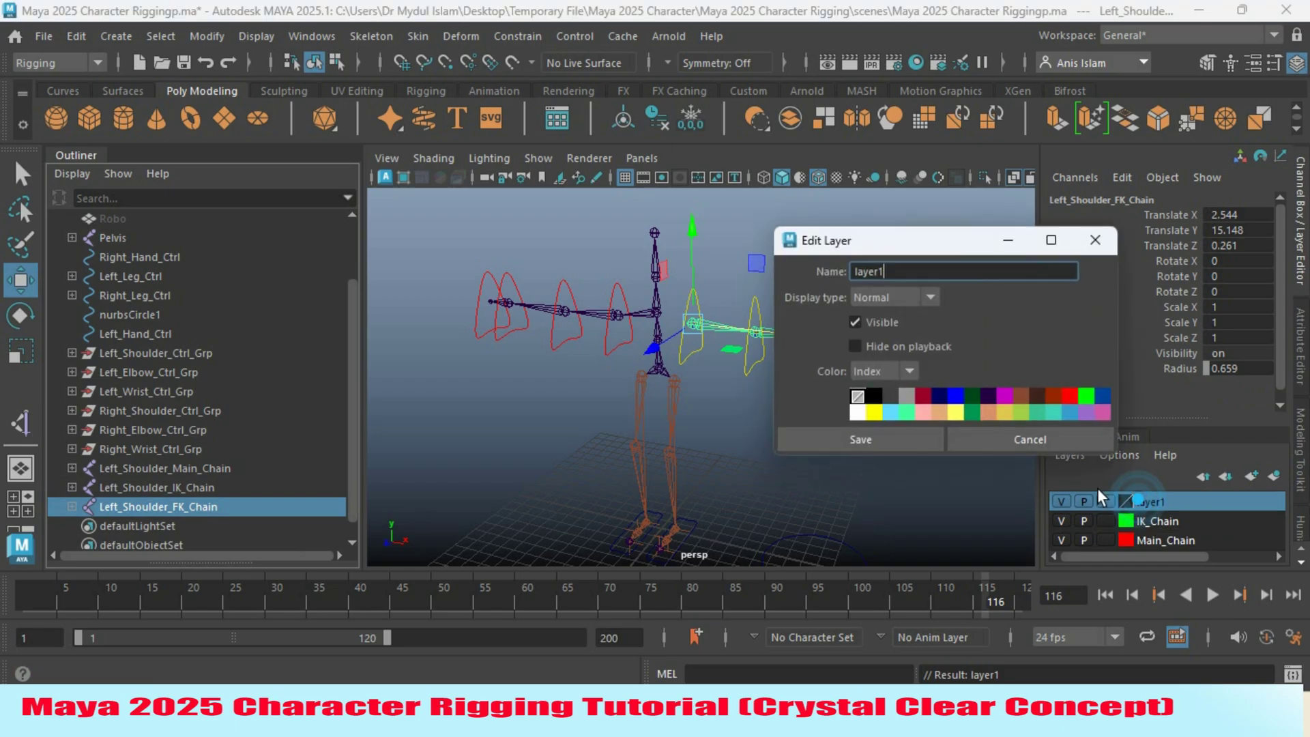
pyautogui.doubleClick(904, 280)
pyautogui.write('FK_Chain')
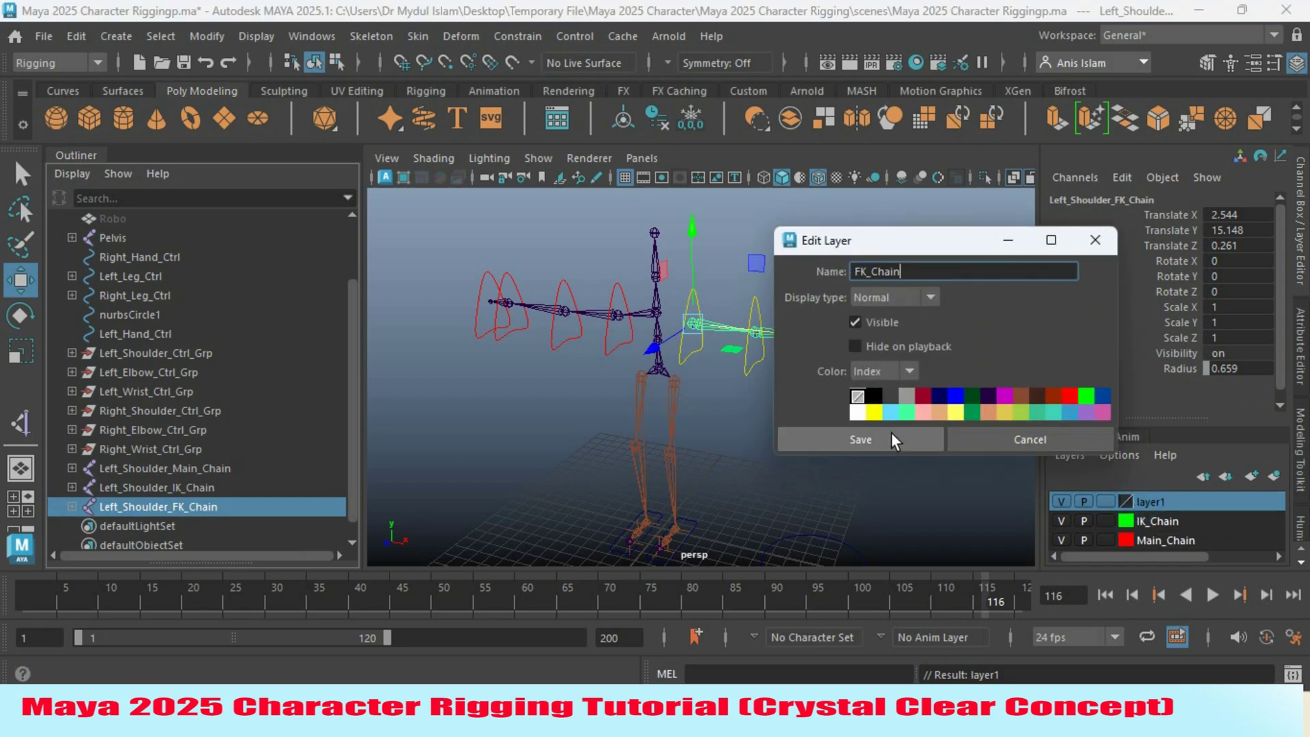
pyautogui.click(955, 396)
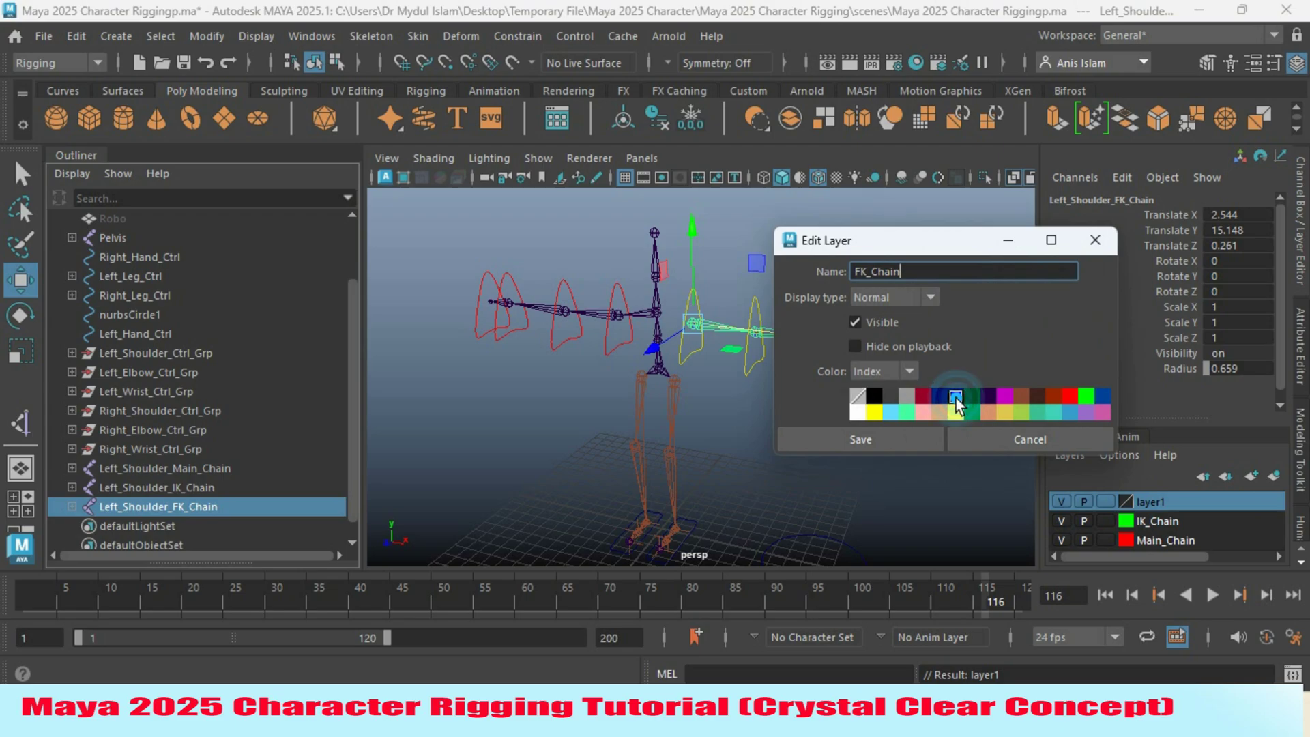
pyautogui.click(888, 440)
# Hide the Main_Chain and IK_Chain display layers so only the FK arm chain is shown
pyautogui.keyDown('alt'); pyautogui.moveTo(881, 444); pyautogui.dragTo(786, 463); pyautogui.keyUp('alt')
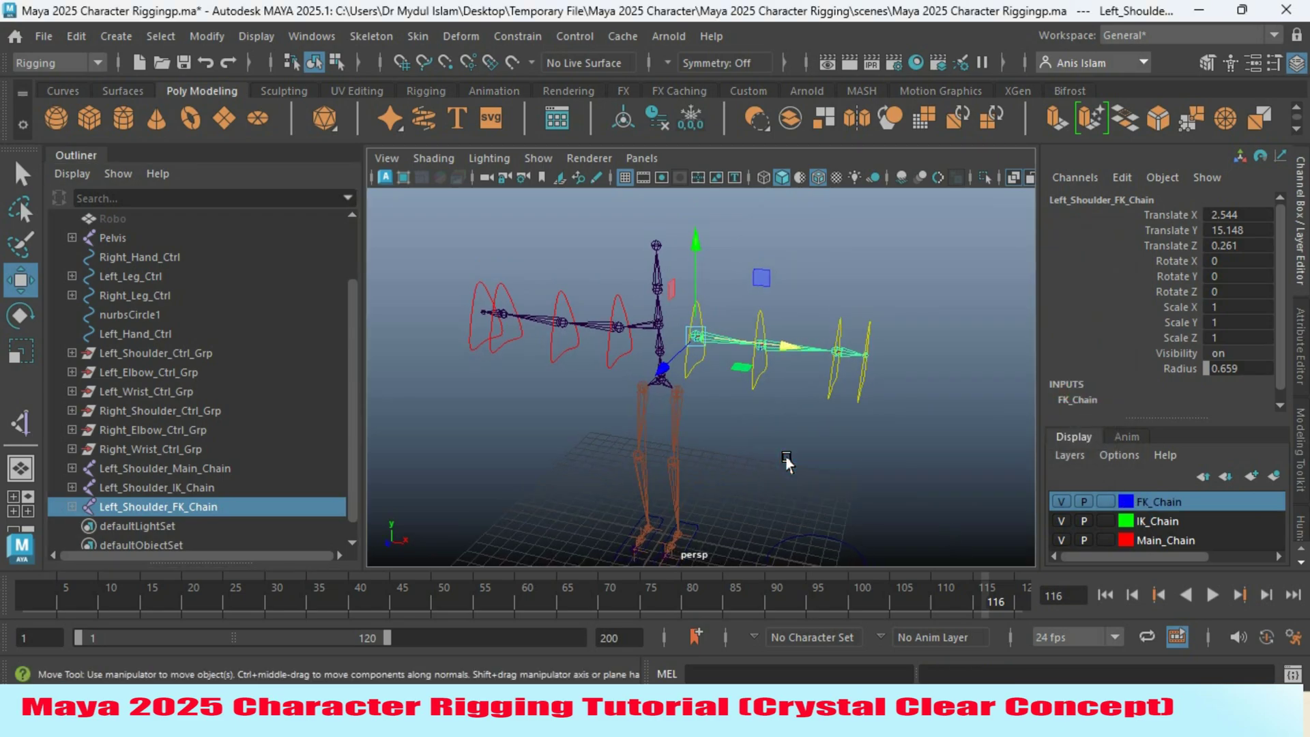
pyautogui.click(1060, 539)
pyautogui.keyDown('alt'); pyautogui.moveTo(883, 531); pyautogui.dragTo(845, 530); pyautogui.keyUp('alt')
# Delete the Left_Hand end joints from both the Left_Shoulder_IK_Chain and Left_Shoulder_FK_Chain hierarchies
pyautogui.moveTo(143, 506); pyautogui.dragTo(71, 485, button='middle')
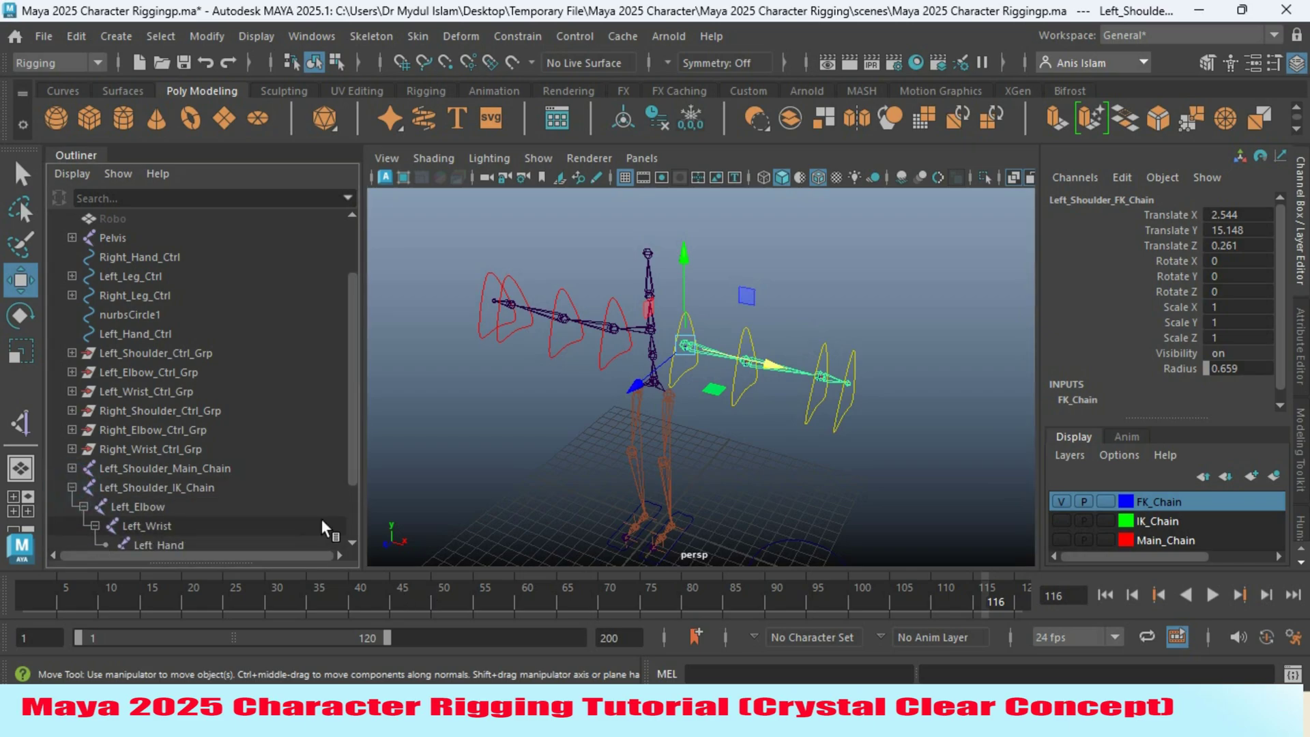
pyautogui.scroll(-2, 354, 445)
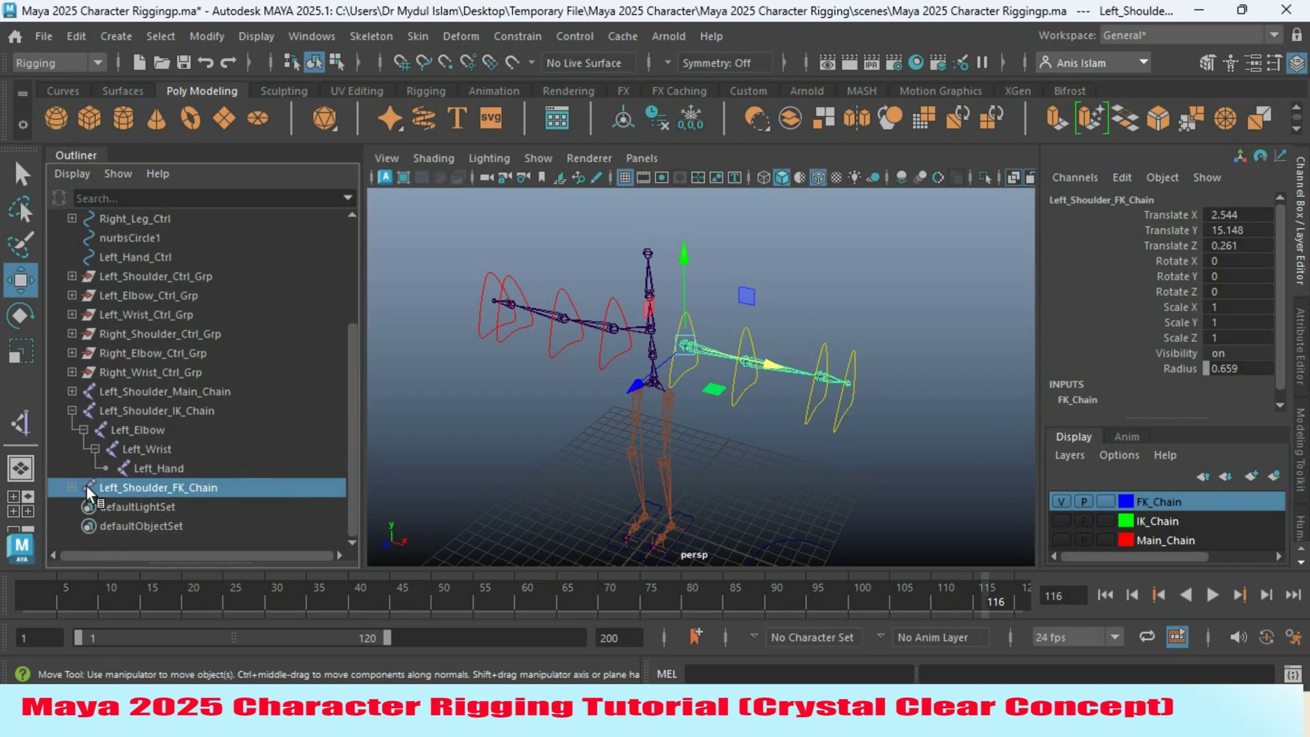
pyautogui.click(71, 487)
pyautogui.click(177, 468)
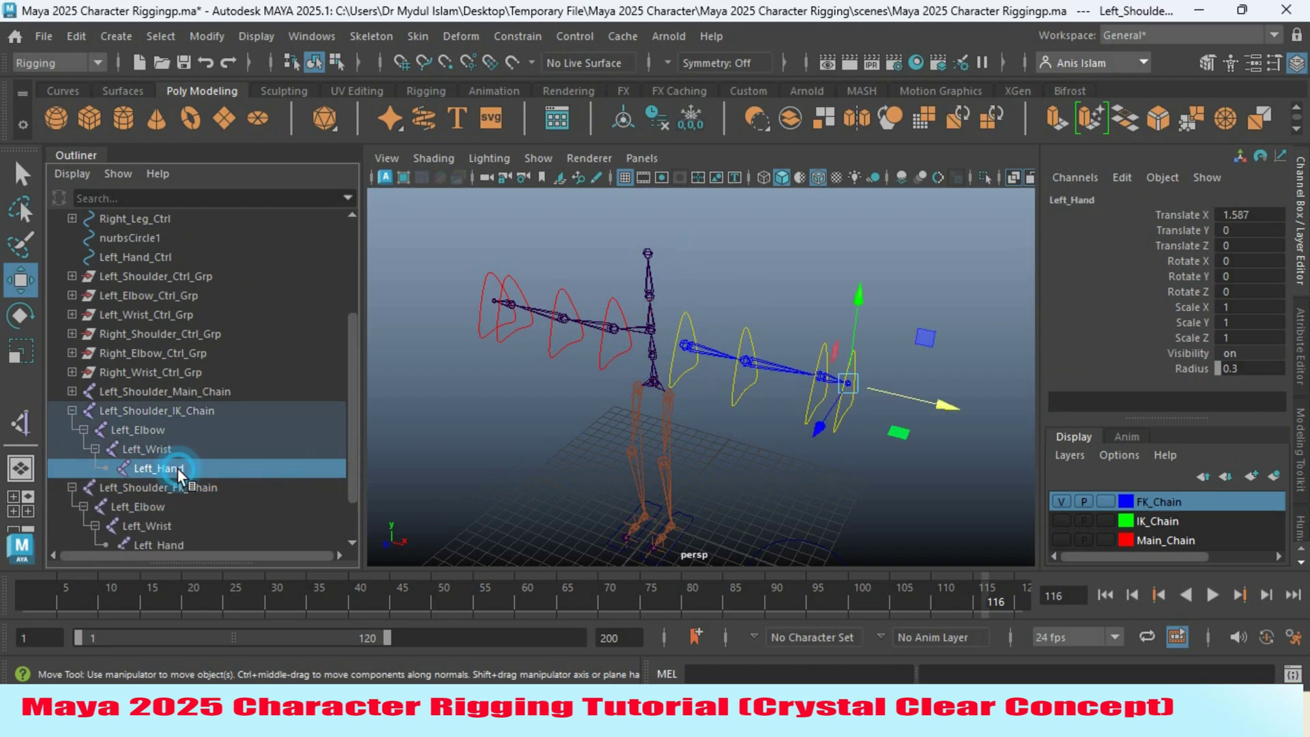
pyautogui.press('Delete')
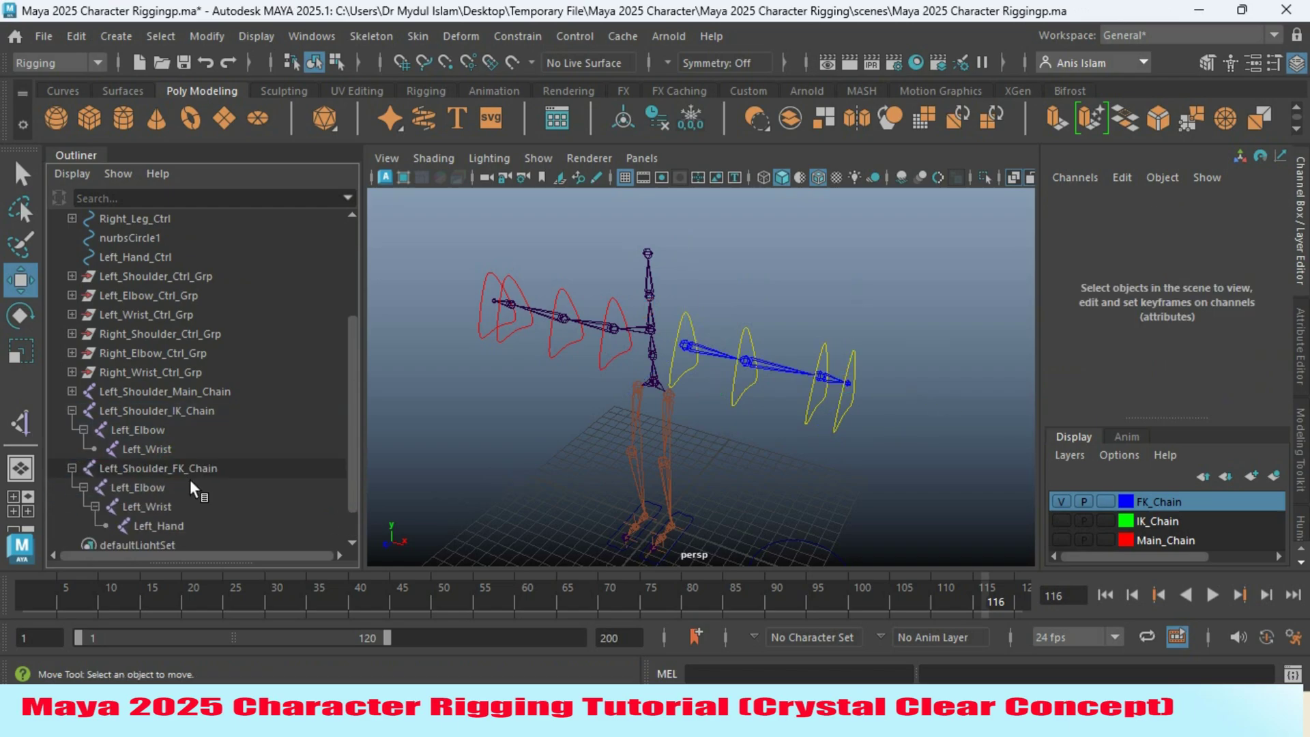
pyautogui.click(190, 523)
pyautogui.press('Delete')
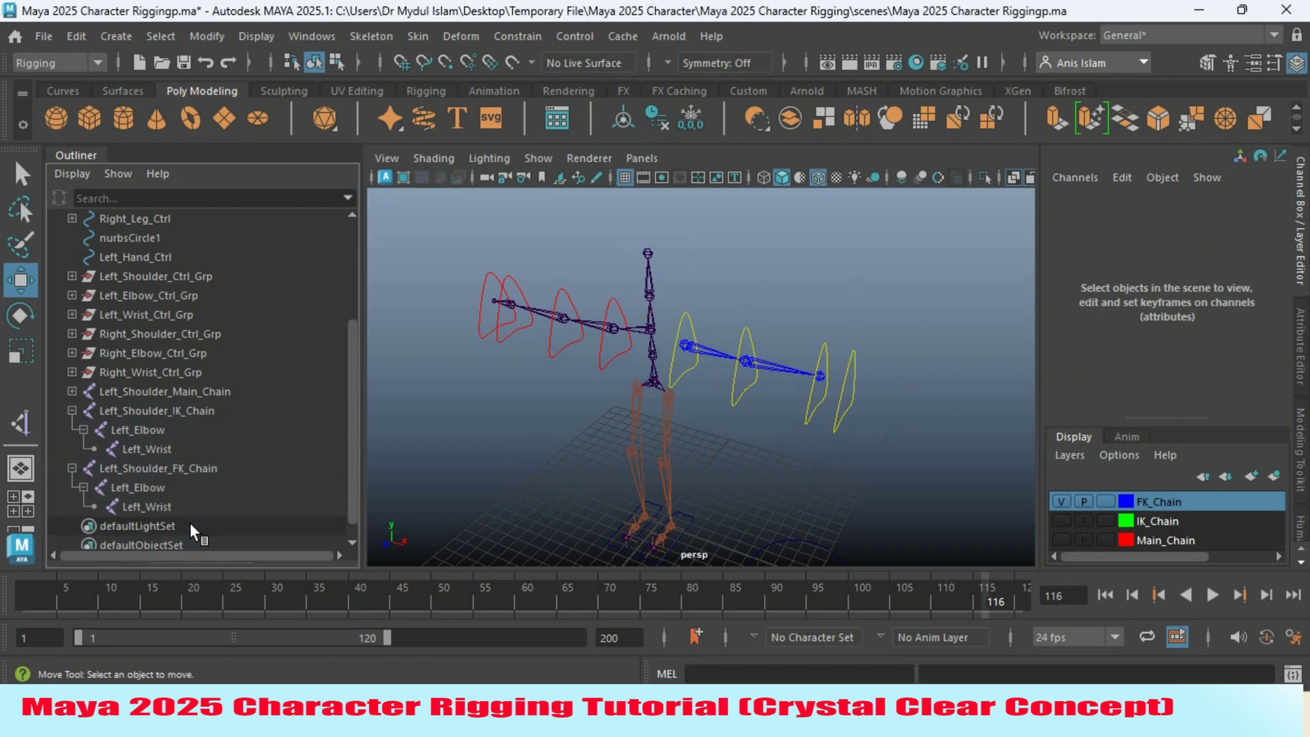
# Parent-constrain Left_Shoulder_Ctrl_Grp to the Left_Shoulder_FK_Chain joint, using reset constraint options with Maintain offset turned off
pyautogui.click(173, 468)
pyautogui.keyDown('alt'); pyautogui.moveTo(700, 465); pyautogui.dragTo(623, 456); pyautogui.keyUp('alt')
pyautogui.scroll(3, 617, 461)
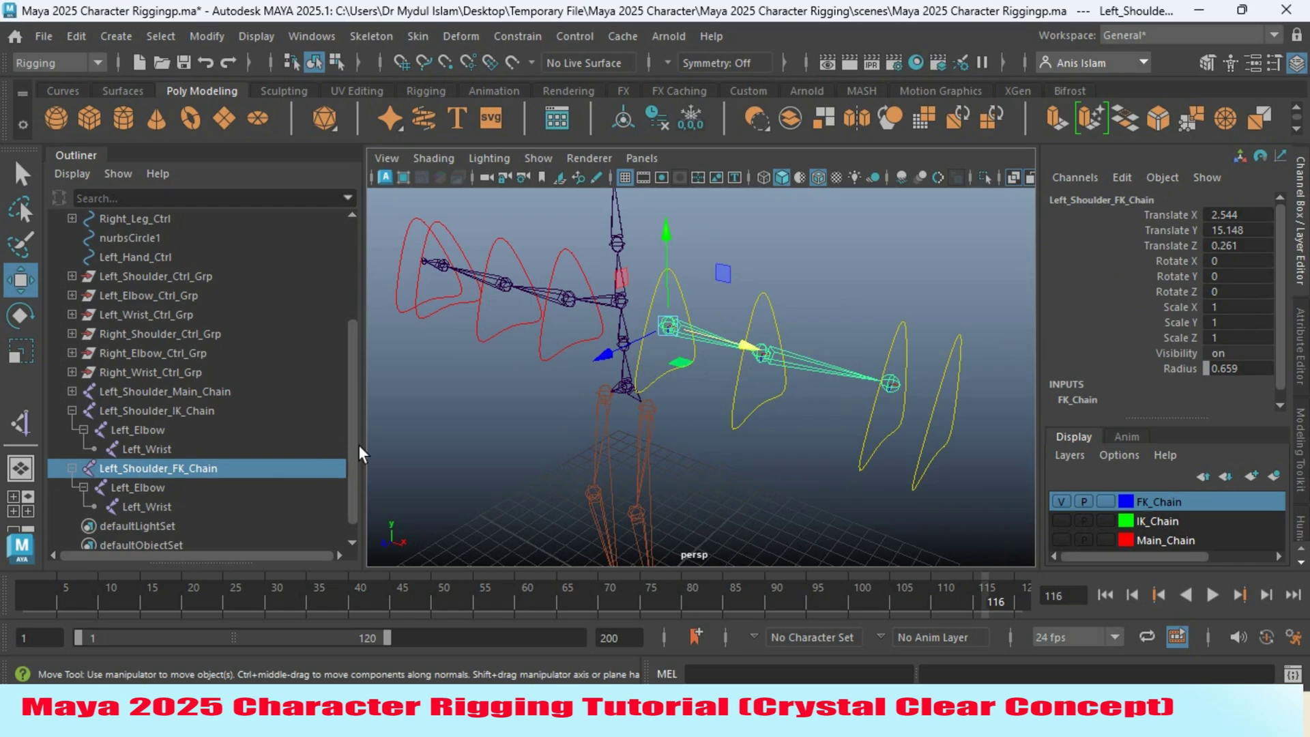
pyautogui.click(16, 178)
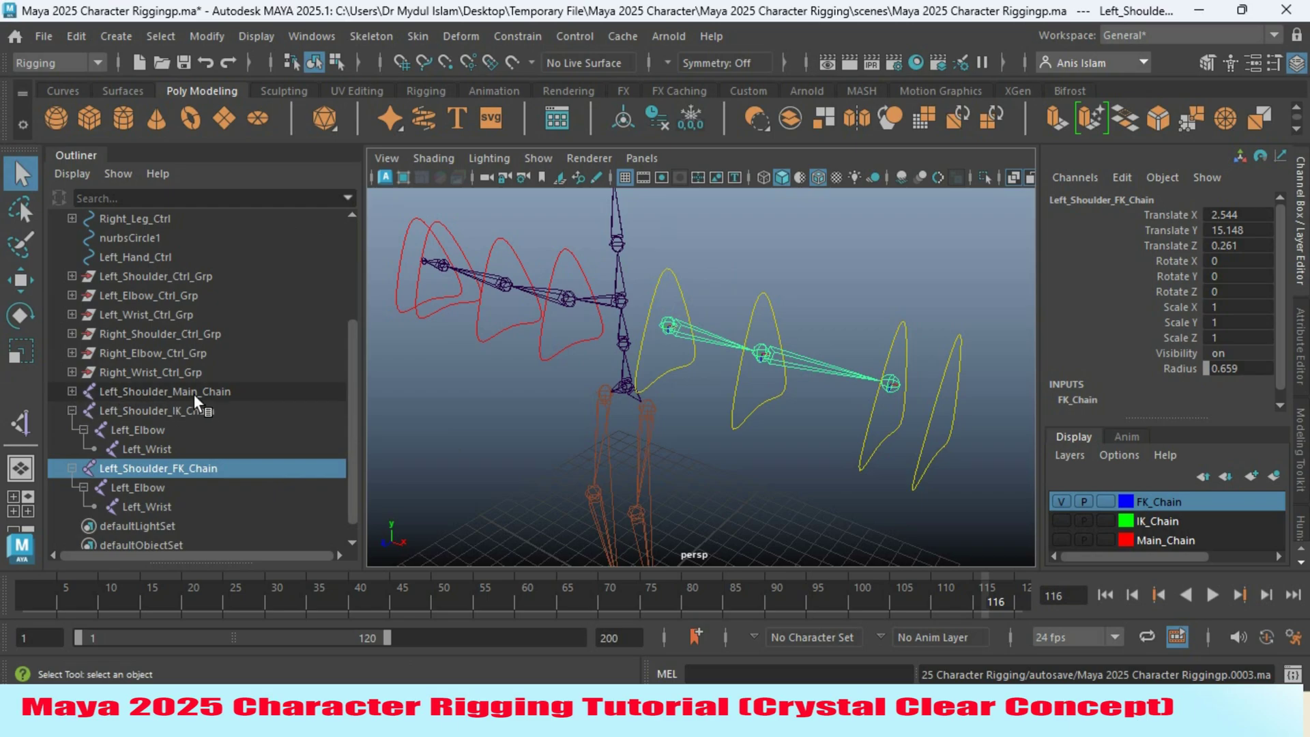
pyautogui.click(72, 276)
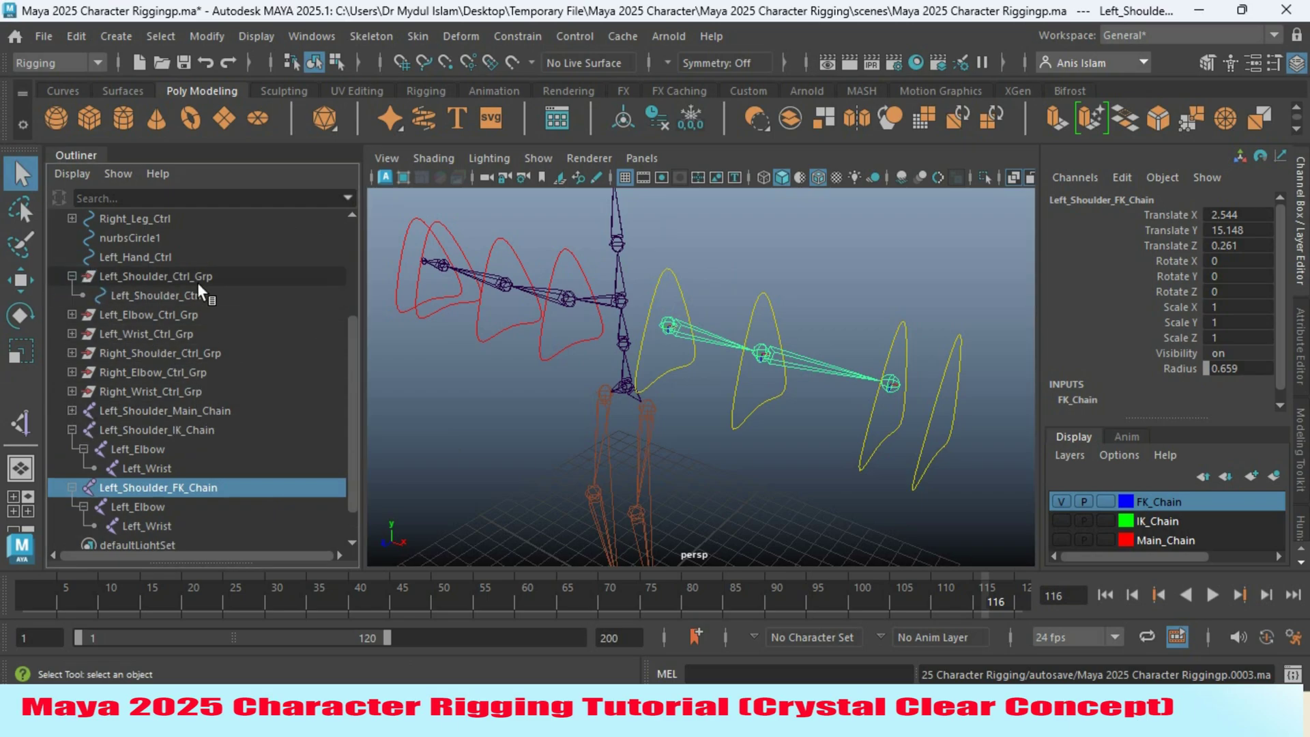
pyautogui.keyDown('ctrl'); pyautogui.click(169, 276); pyautogui.keyUp('ctrl')
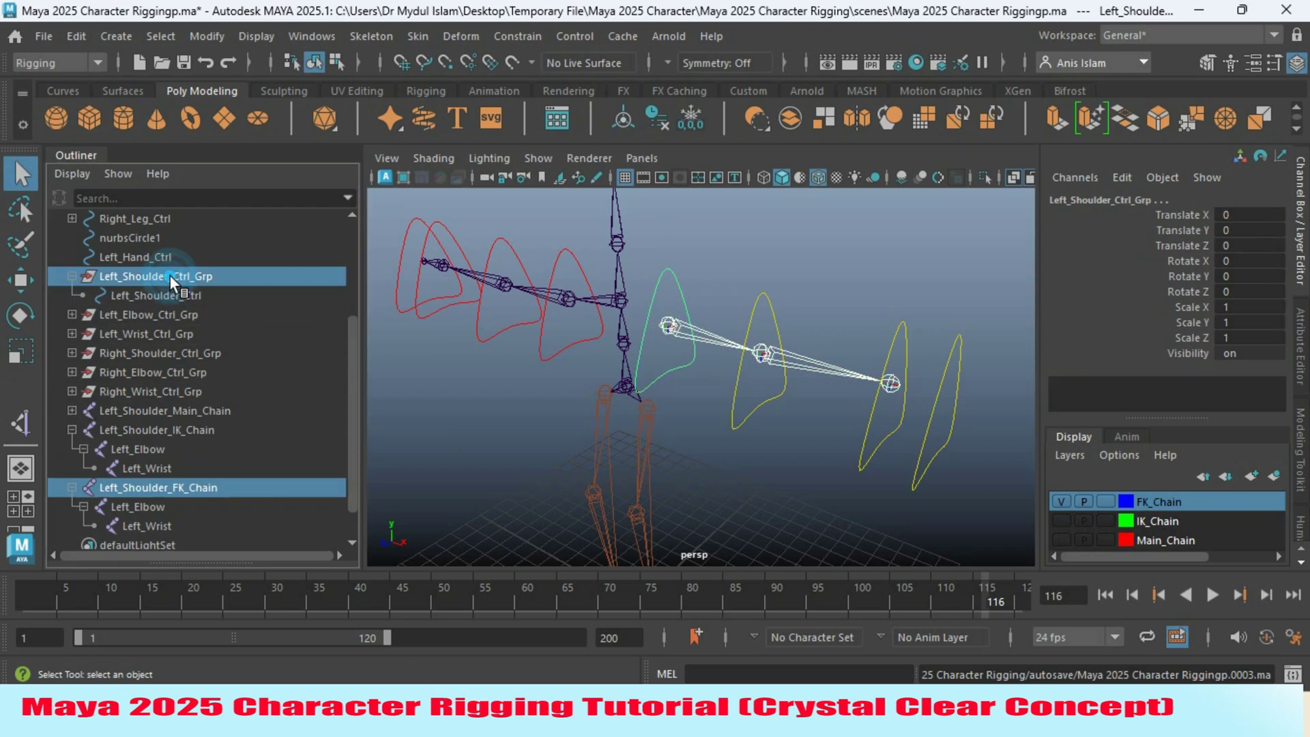
pyautogui.click(495, 31)
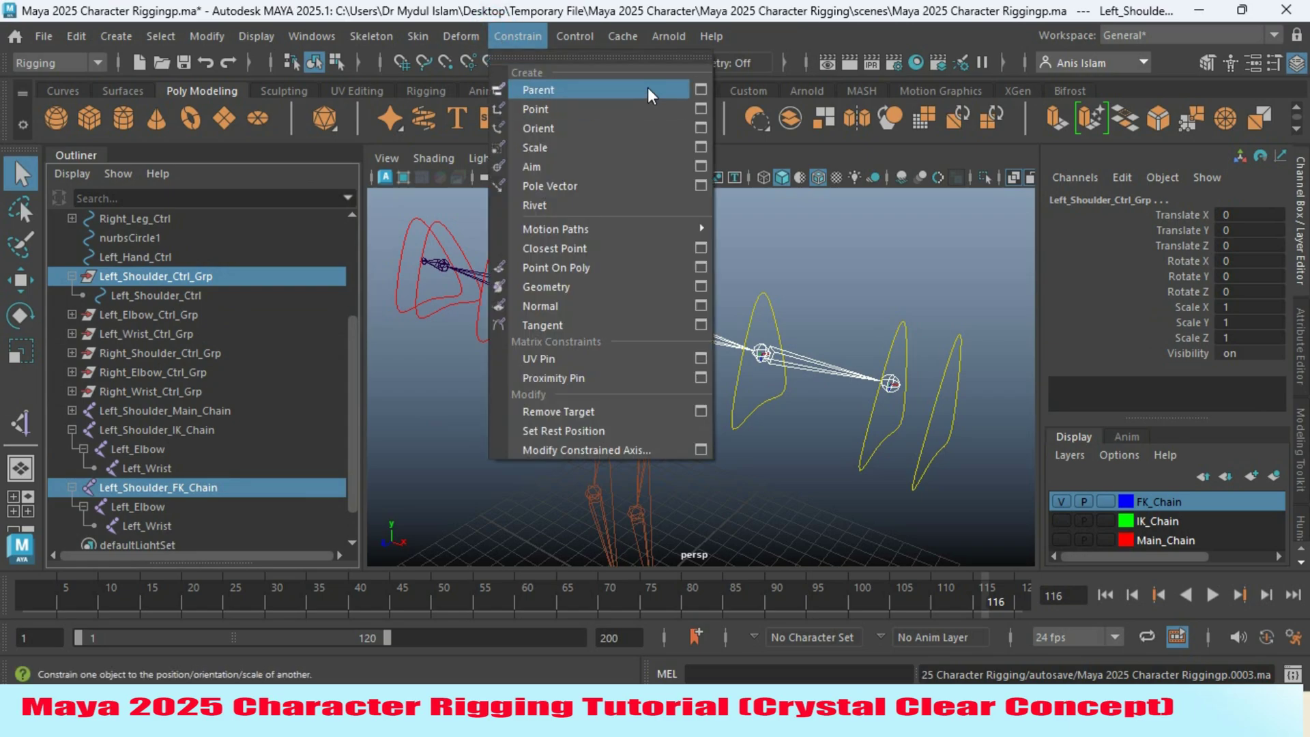
pyautogui.click(701, 90)
pyautogui.click(319, 342)
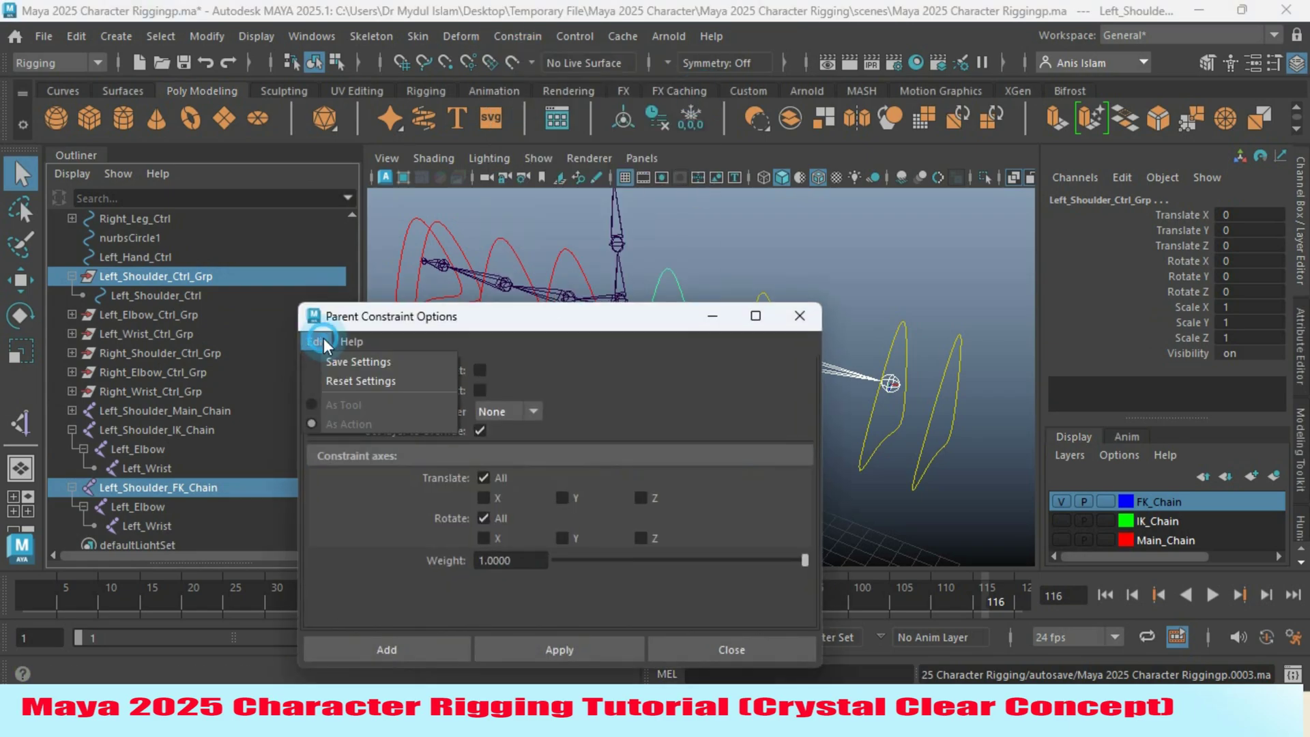
pyautogui.click(360, 381)
pyautogui.moveTo(466, 318); pyautogui.dragTo(217, 288)
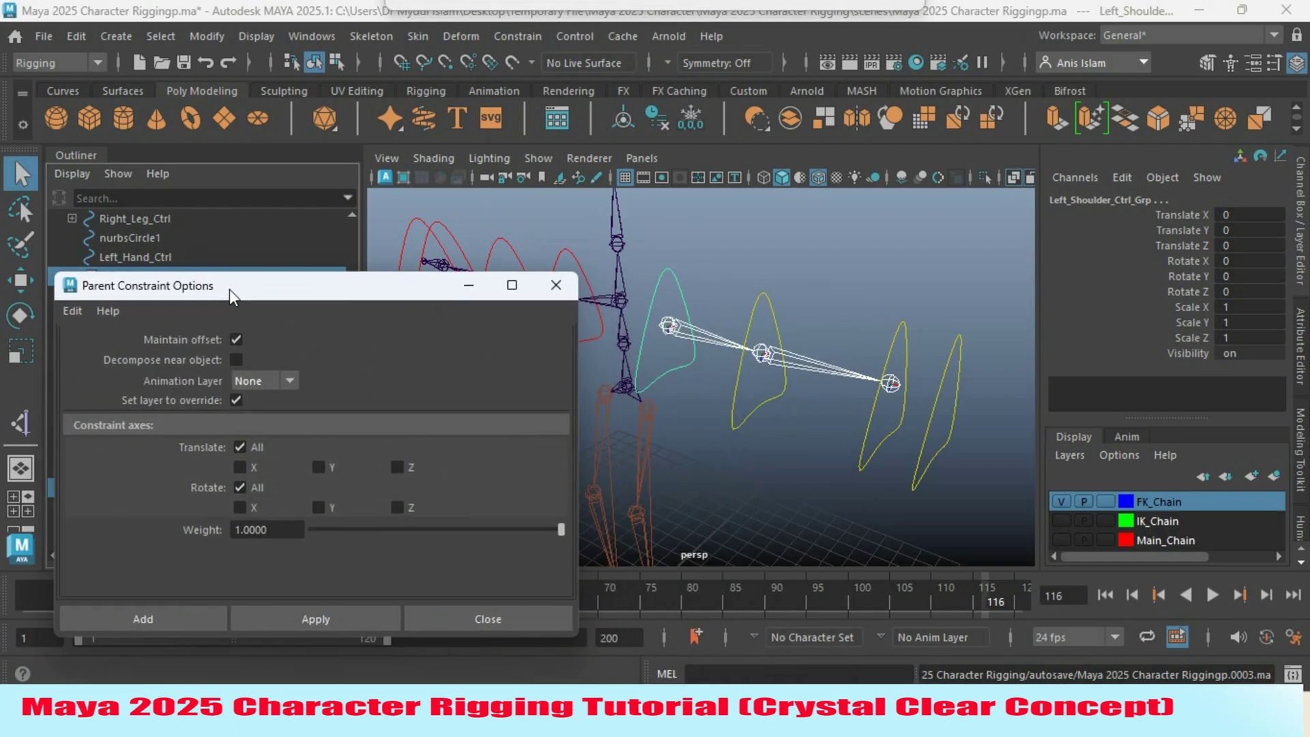
pyautogui.click(235, 339)
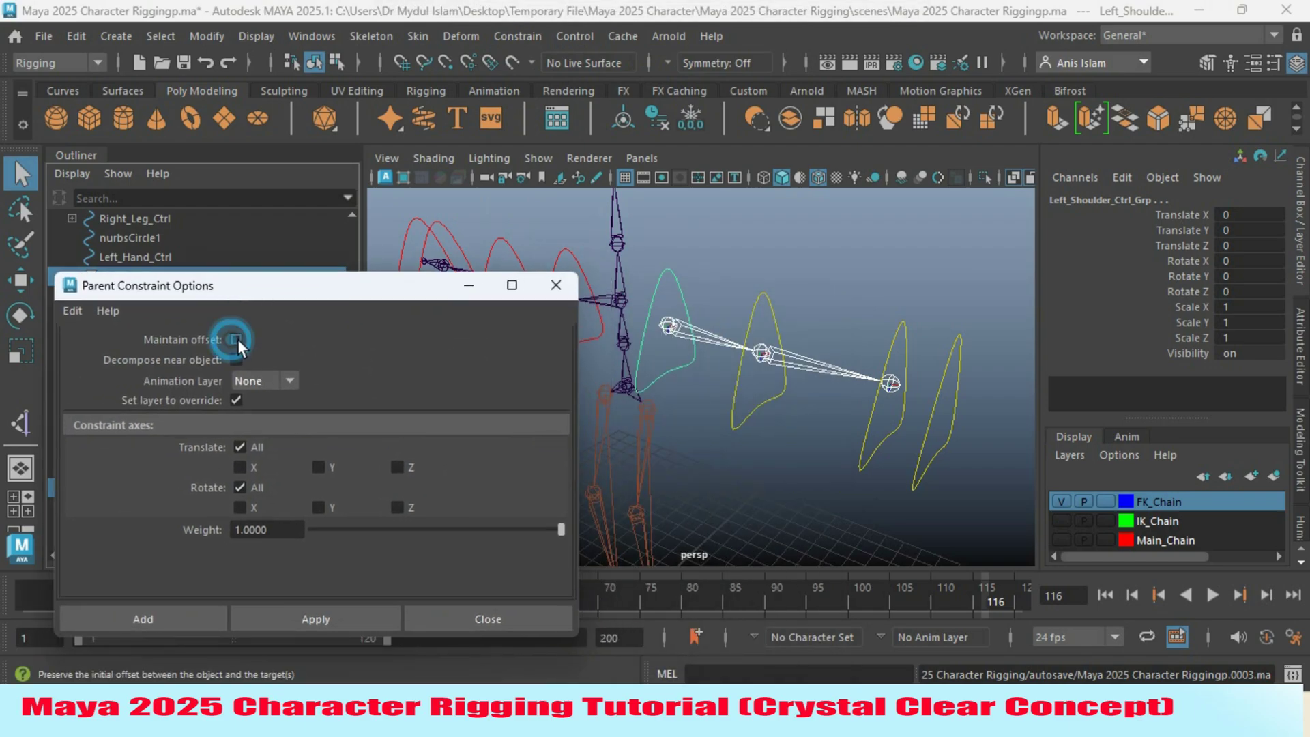
pyautogui.click(361, 612)
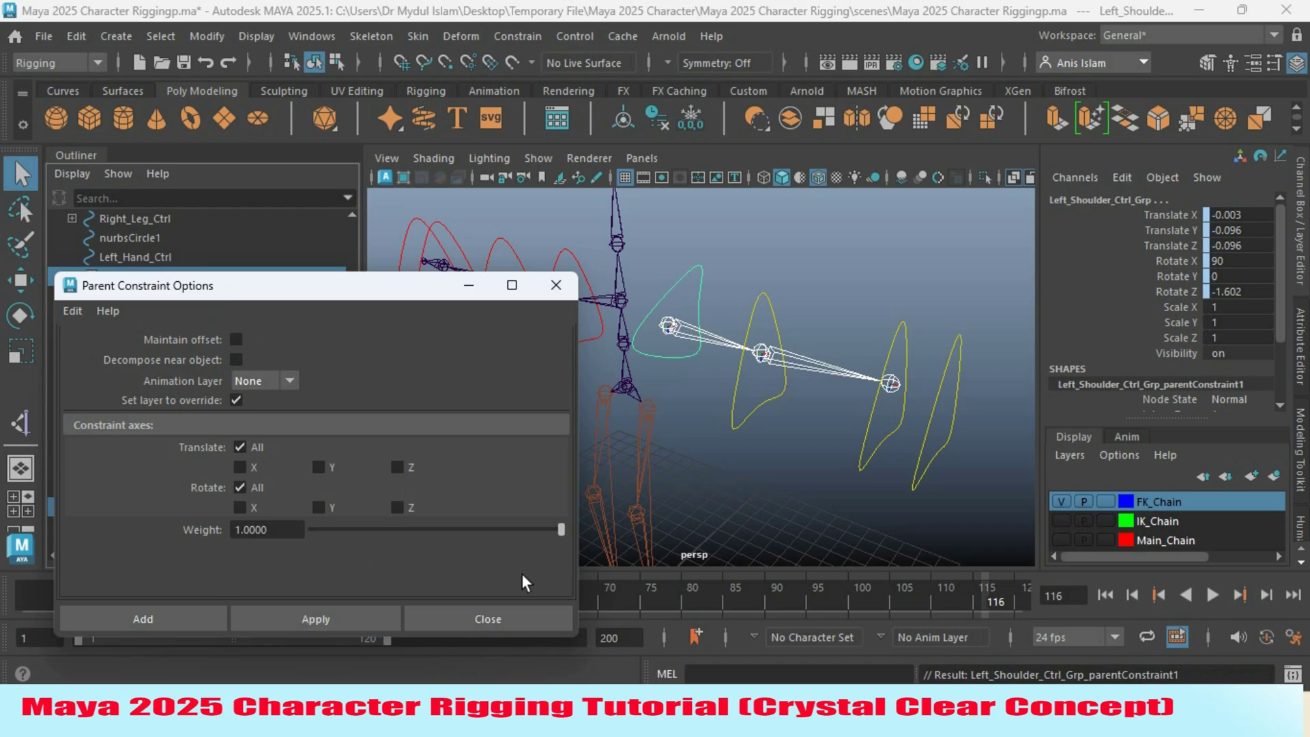
pyautogui.click(458, 286)
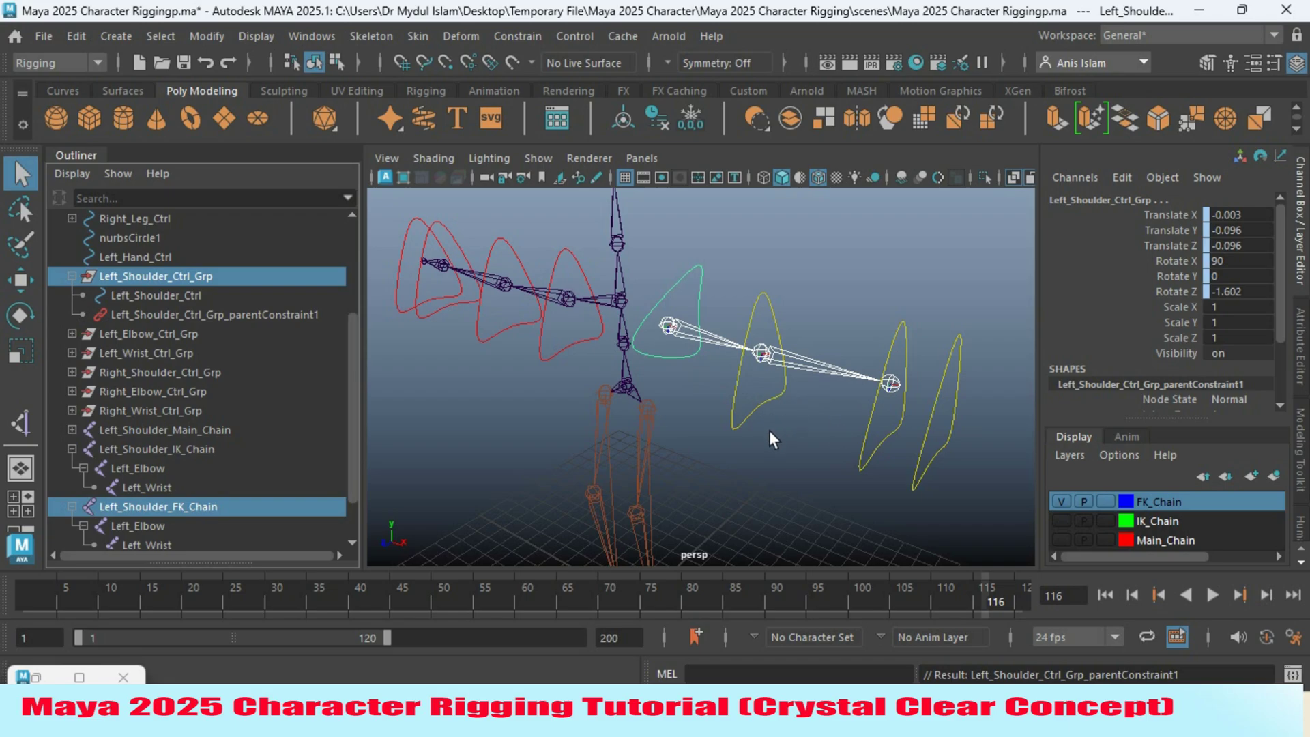
# Parent-constrain Left_Elbow_Ctrl_Grp and Left_Wrist_Ctrl_Grp to the FK chain's matching elbow and wrist joints with the same settings
pyautogui.click(762, 353)
pyautogui.keyDown('ctrl'); pyautogui.click(148, 334); pyautogui.keyUp('ctrl')
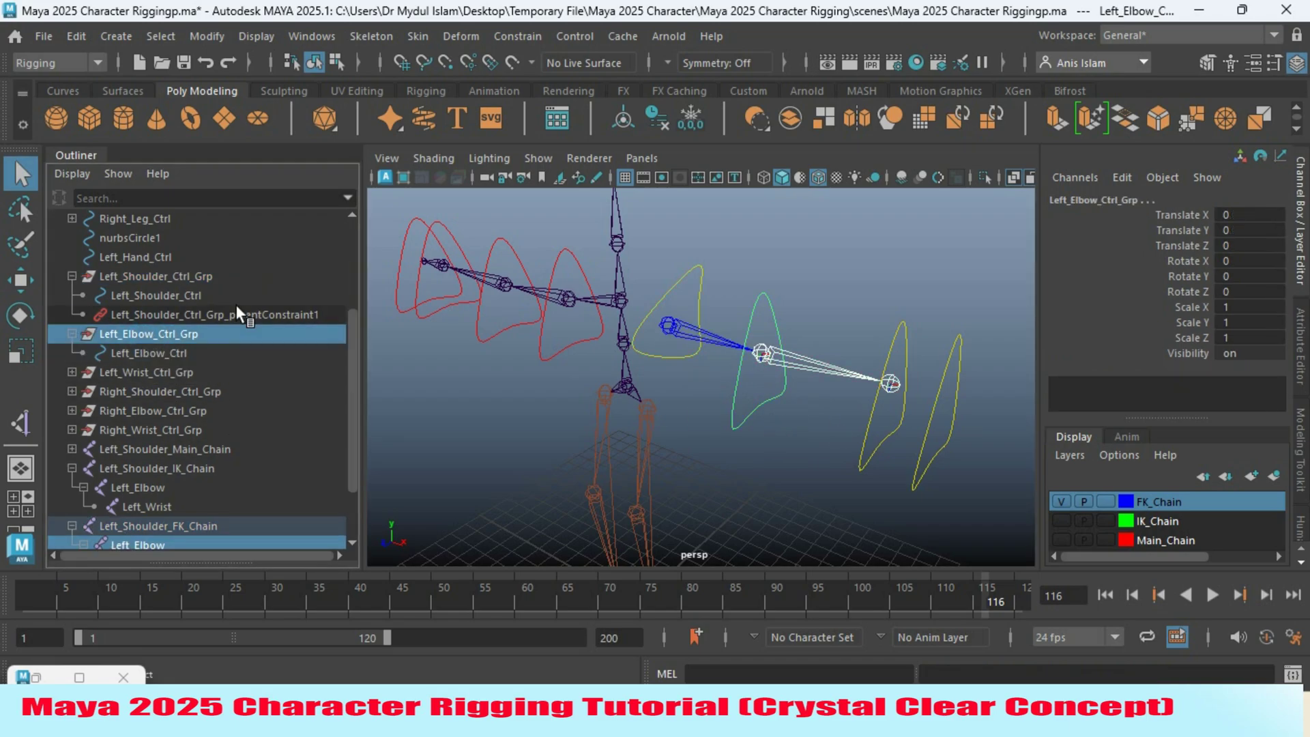
pyautogui.click(890, 382)
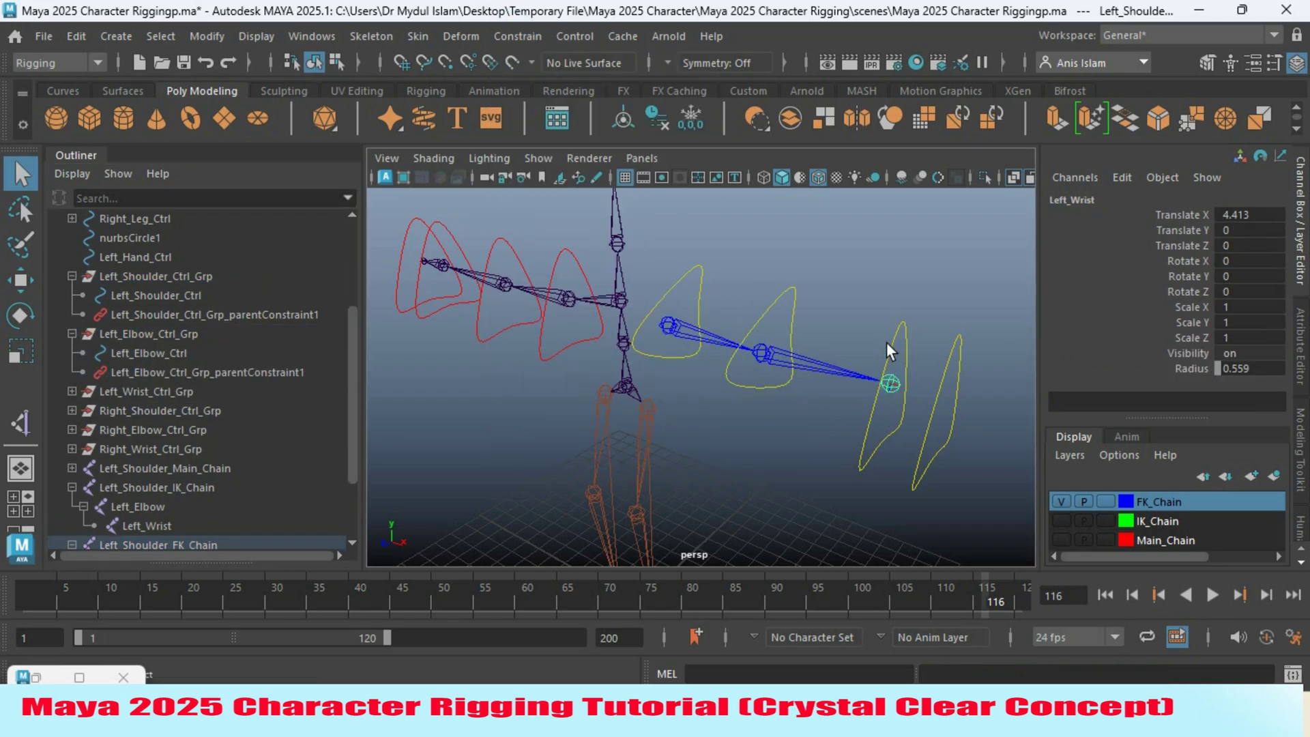
pyautogui.keyDown('ctrl'); pyautogui.click(148, 391); pyautogui.keyUp('ctrl')
pyautogui.press('g')
# Rotate the control vertices of the left shoulder, elbow and wrist control curves so they stand upright around the FK joints, and return to object mode
pyautogui.moveTo(672, 274); pyautogui.dragTo(694, 285)
pyautogui.keyDown('shift'); pyautogui.click(785, 300); pyautogui.keyUp('shift')
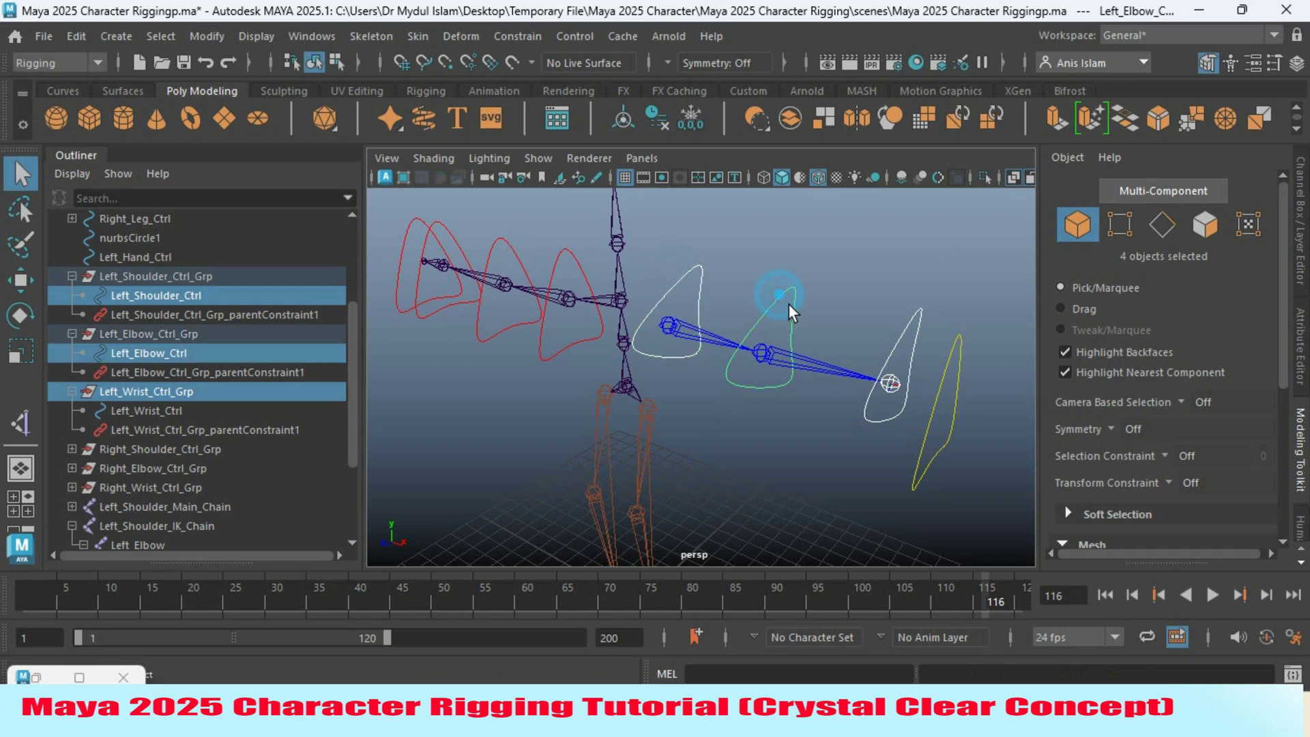
pyautogui.click(1119, 223)
pyautogui.keyDown('alt'); pyautogui.moveTo(770, 413); pyautogui.dragTo(809, 420); pyautogui.keyUp('alt')
pyautogui.moveTo(938, 405); pyautogui.dragTo(630, 211)
pyautogui.keyDown('alt'); pyautogui.moveTo(715, 308); pyautogui.dragTo(560, 325); pyautogui.keyUp('alt')
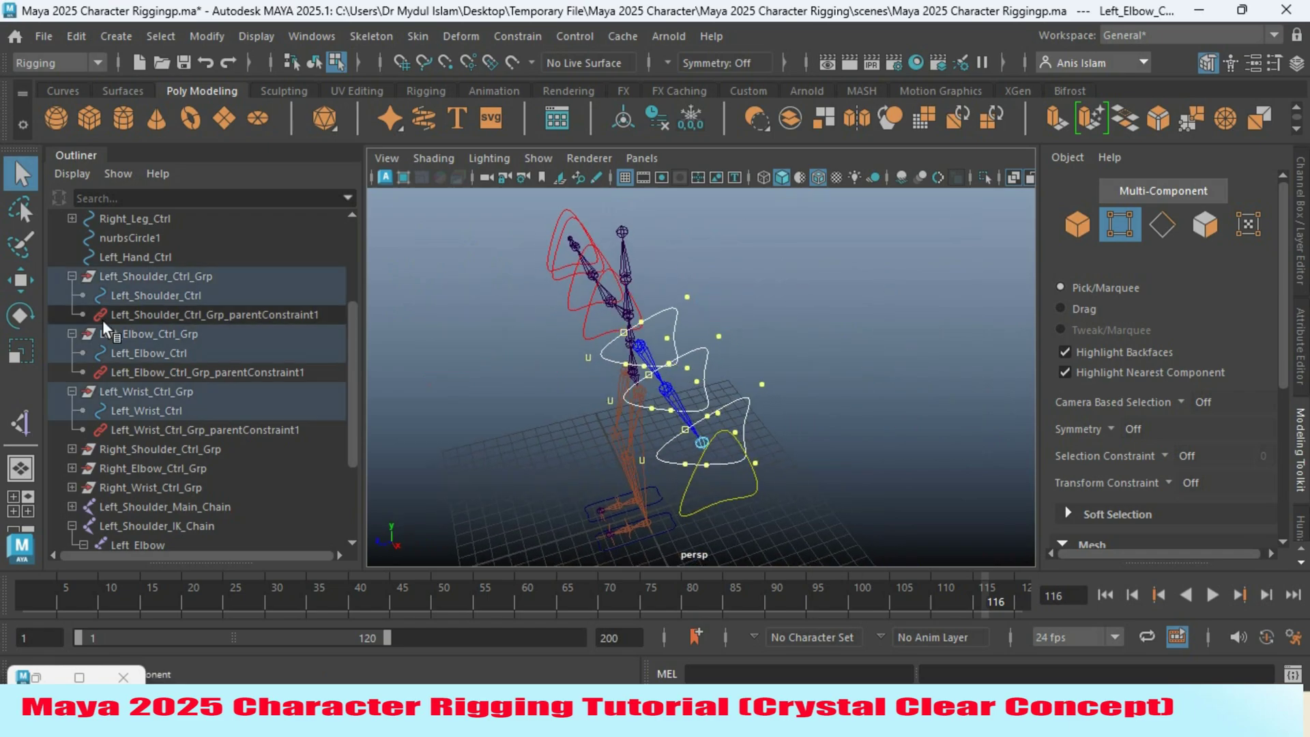
pyautogui.click(20, 314)
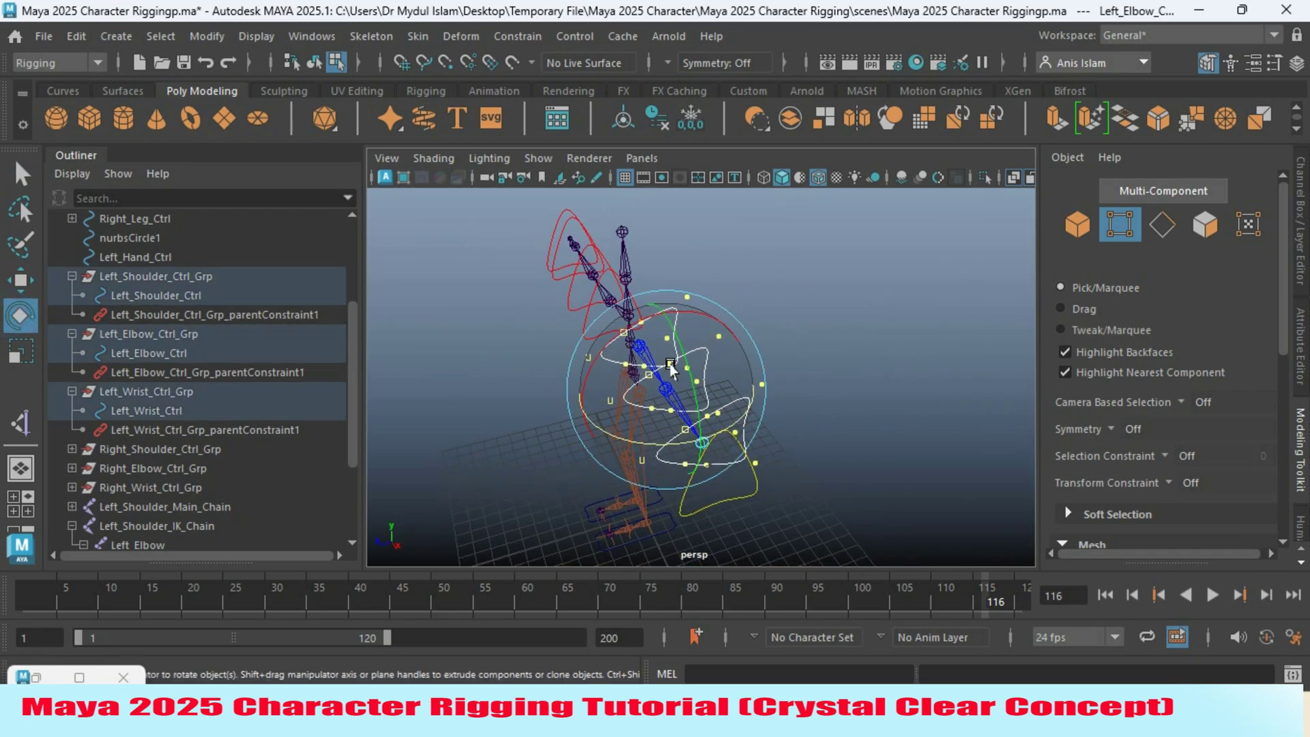
pyautogui.click(616, 338)
pyautogui.moveTo(660, 331); pyautogui.dragTo(668, 326)
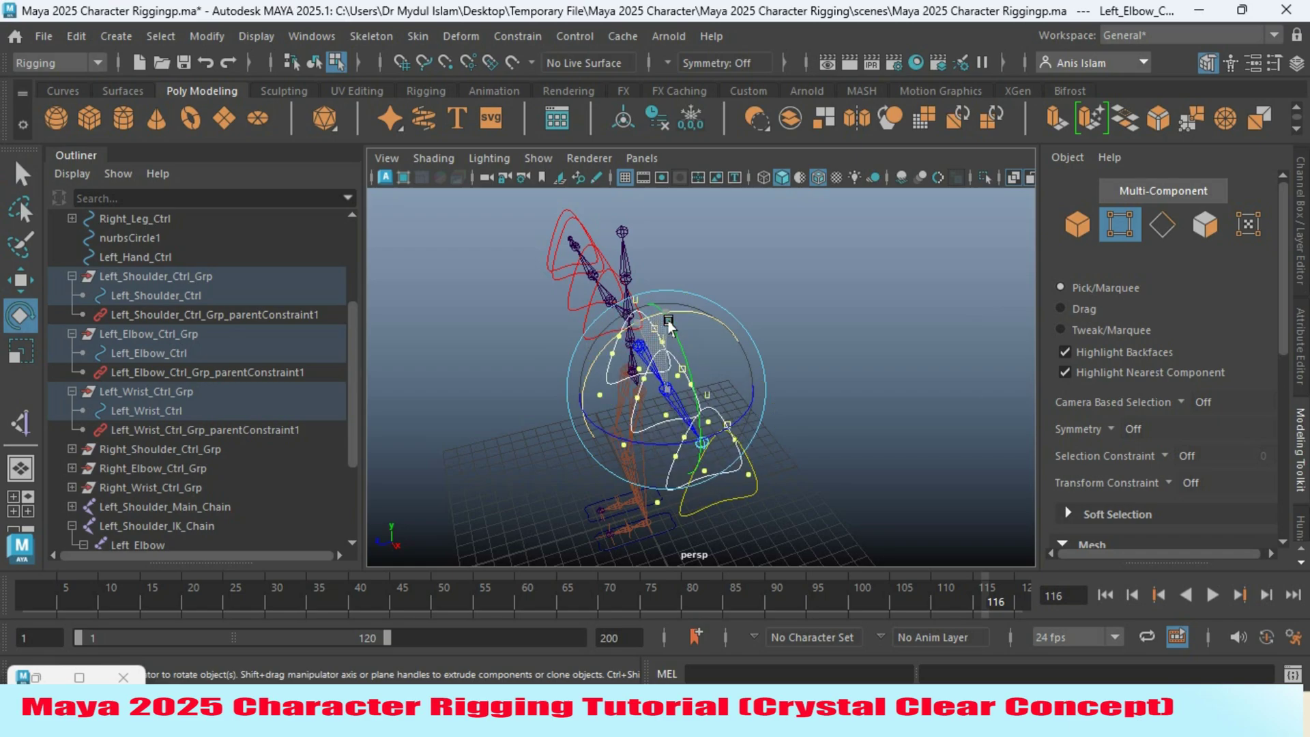
pyautogui.moveTo(816, 368)
pyautogui.keyDown('alt'); pyautogui.mouseDown()
pyautogui.moveTo(778, 354)
pyautogui.moveTo(877, 351)
pyautogui.moveTo(821, 360)
pyautogui.moveTo(865, 353)
pyautogui.moveTo(791, 331)
pyautogui.moveTo(803, 379)
pyautogui.moveTo(820, 375)
pyautogui.moveTo(802, 384)
pyautogui.moveTo(820, 391)
pyautogui.moveTo(839, 367)
pyautogui.mouseUp(); pyautogui.keyUp('alt')
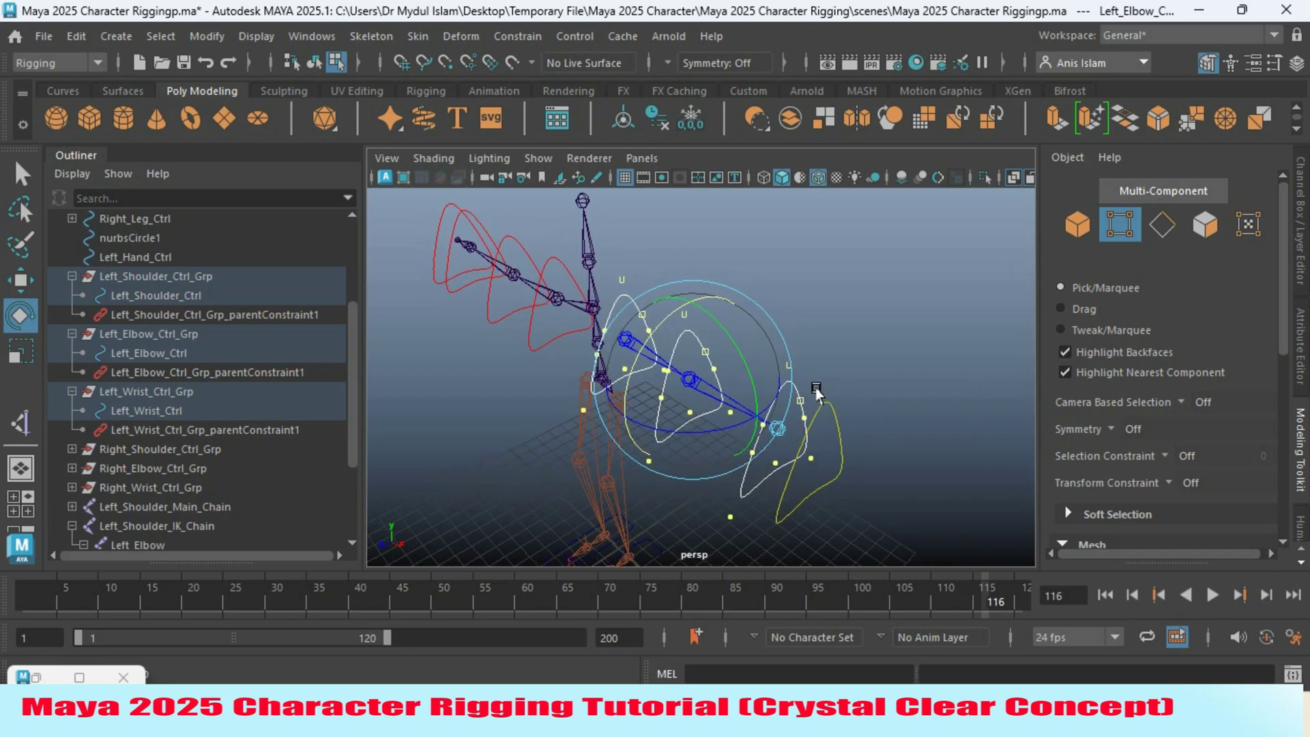
pyautogui.click(1077, 225)
pyautogui.keyDown('alt'); pyautogui.moveTo(785, 382); pyautogui.dragTo(853, 369); pyautogui.keyUp('alt')
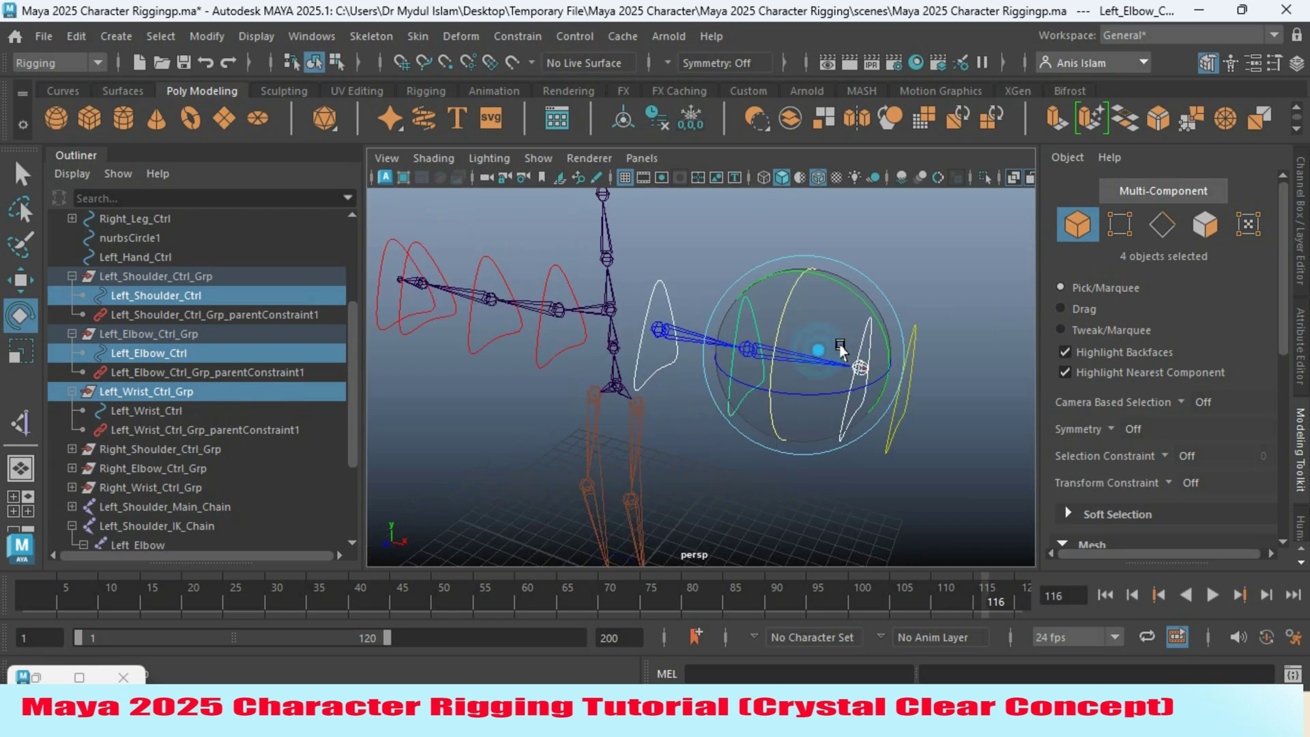
# Delete the parent constraints from the Left_Shoulder, Left_Elbow and Left_Wrist control groups
pyautogui.click(21, 174)
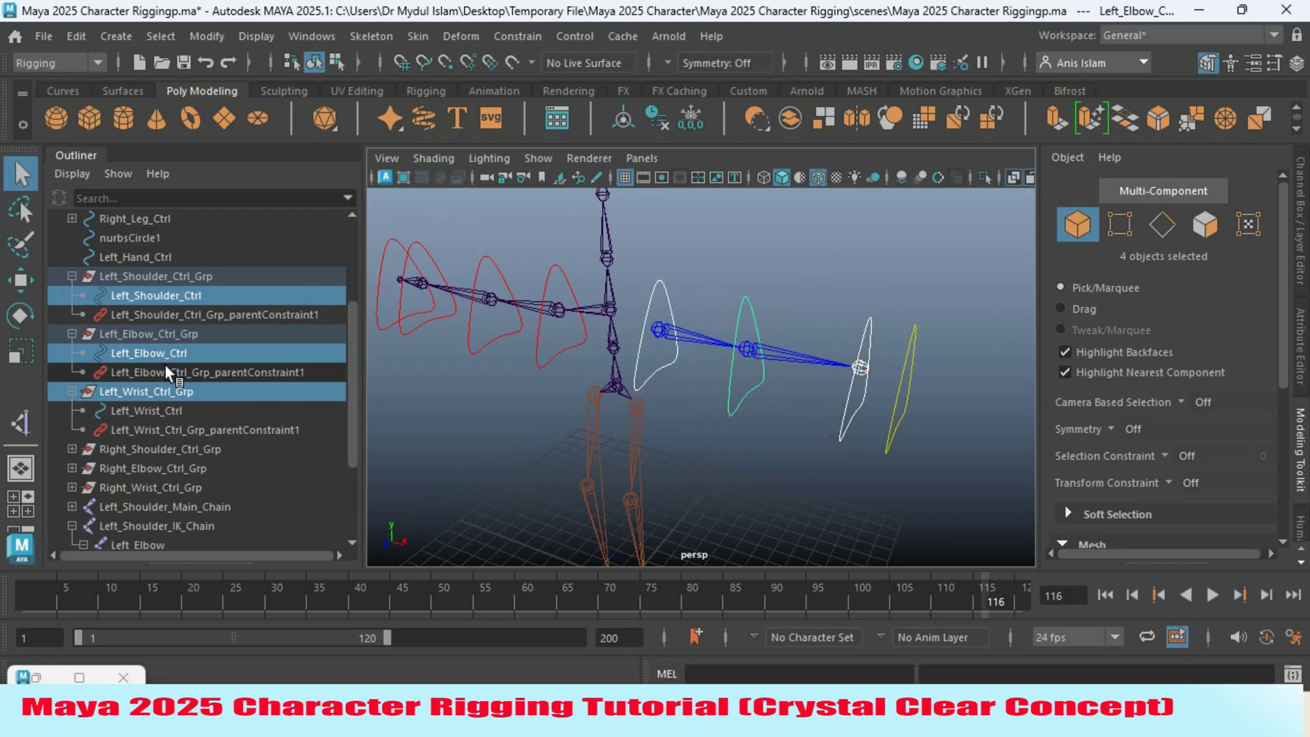
pyautogui.click(175, 314)
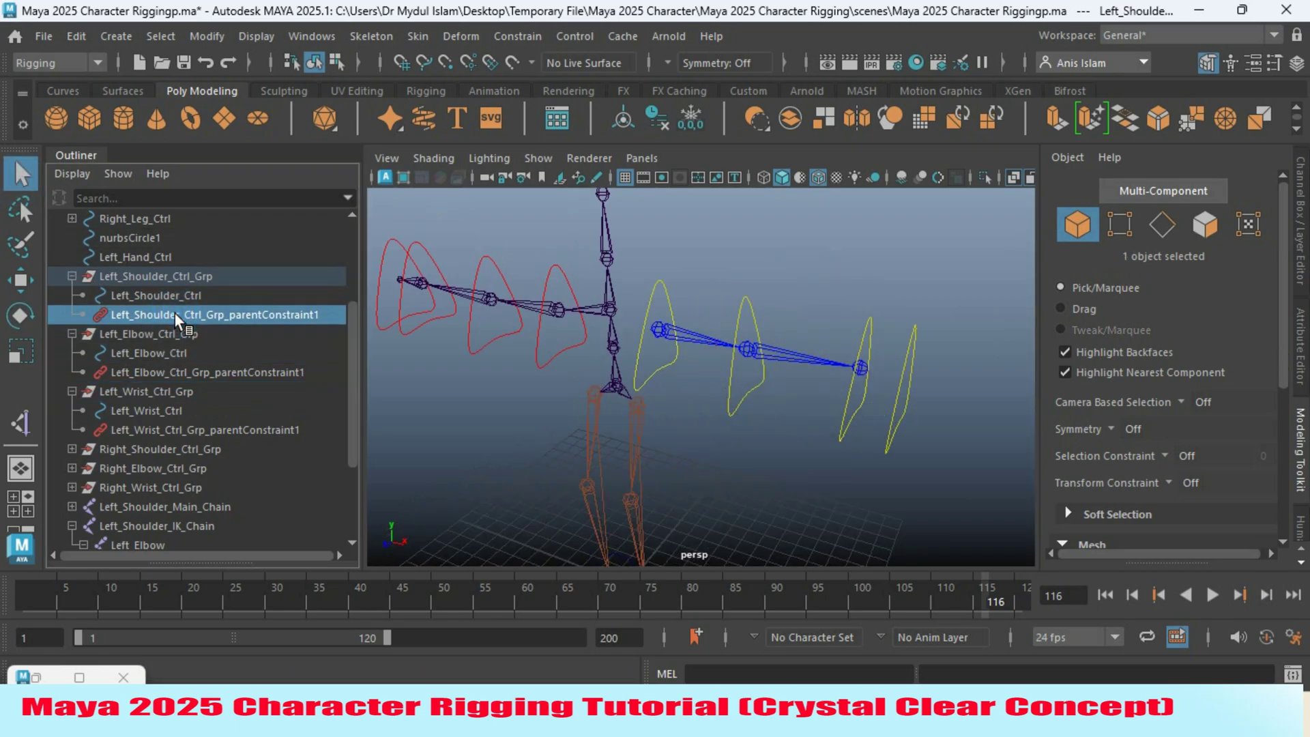
pyautogui.keyDown('ctrl'); pyautogui.click(215, 372); pyautogui.keyUp('ctrl')
pyautogui.keyDown('ctrl'); pyautogui.click(187, 429); pyautogui.keyUp('ctrl')
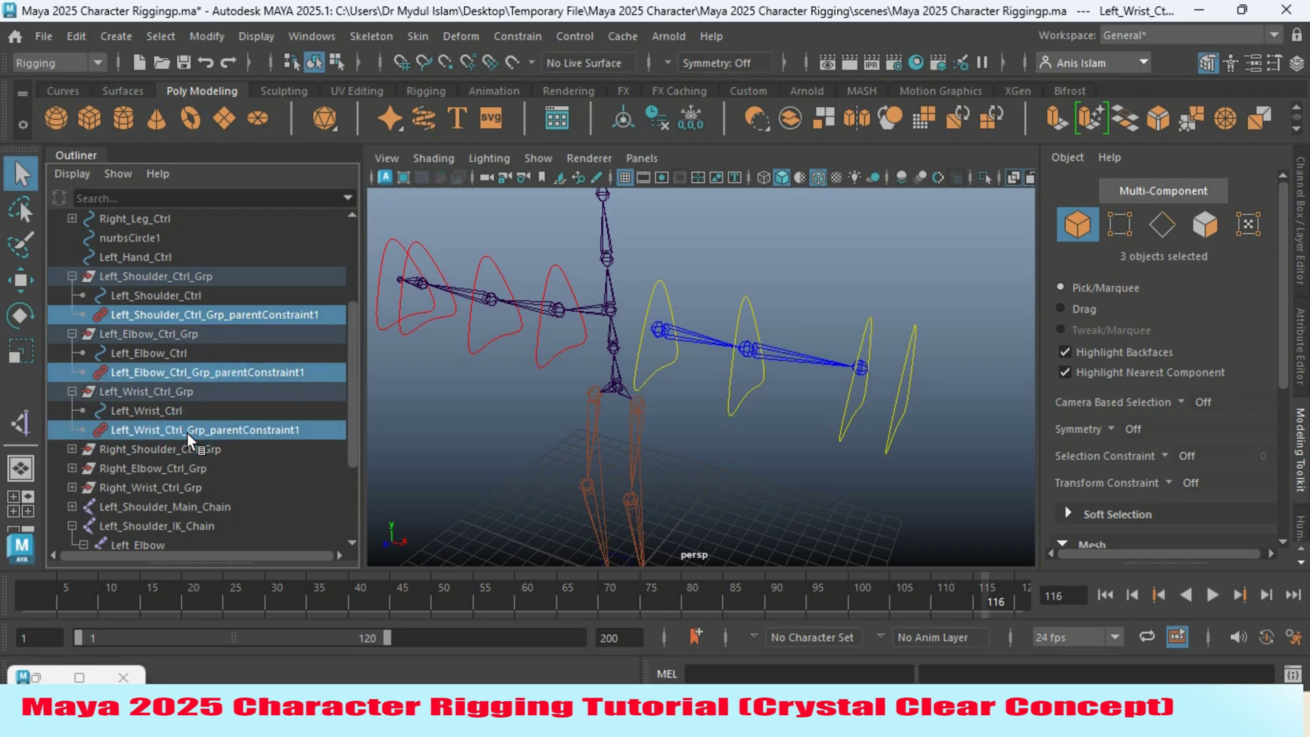
pyautogui.press('Delete')
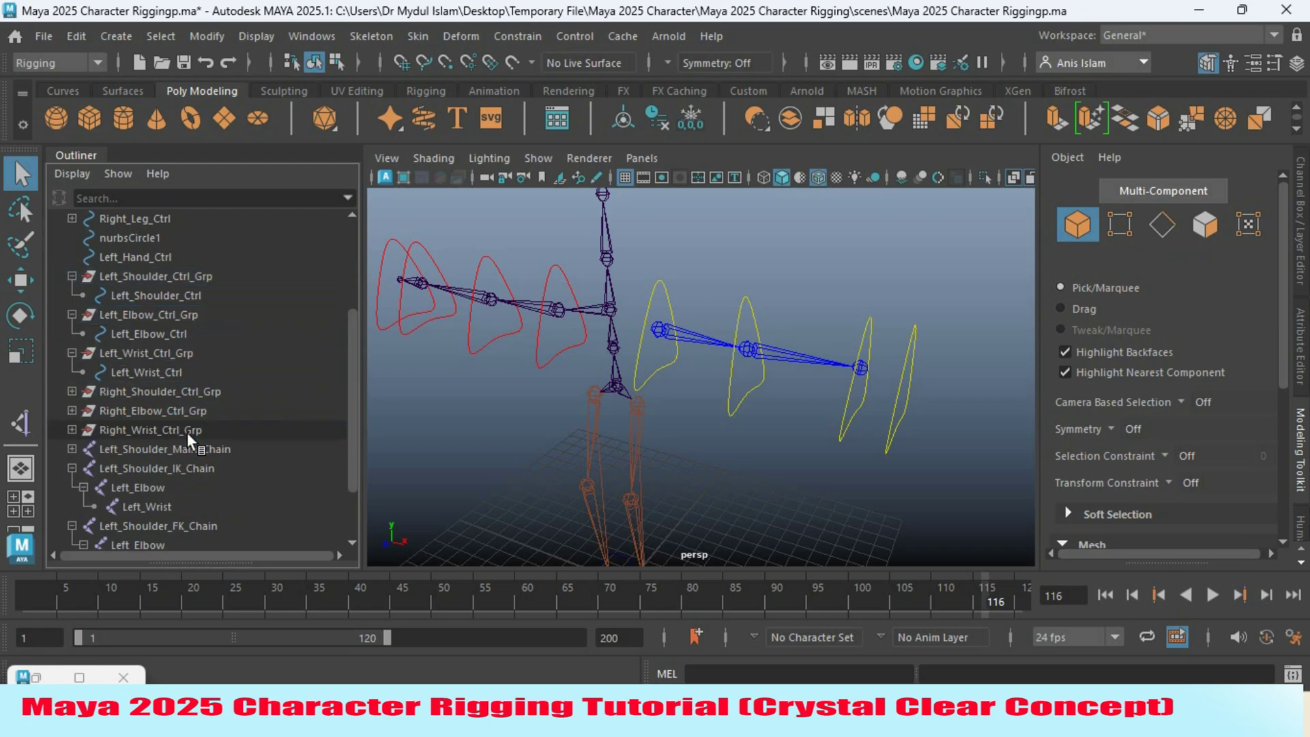
# Freeze the transformations of Left_Shoulder_Ctrl_Grp, Left_Elbow_Ctrl_Grp and Left_Wrist_Ctrl_Grp
pyautogui.click(144, 278)
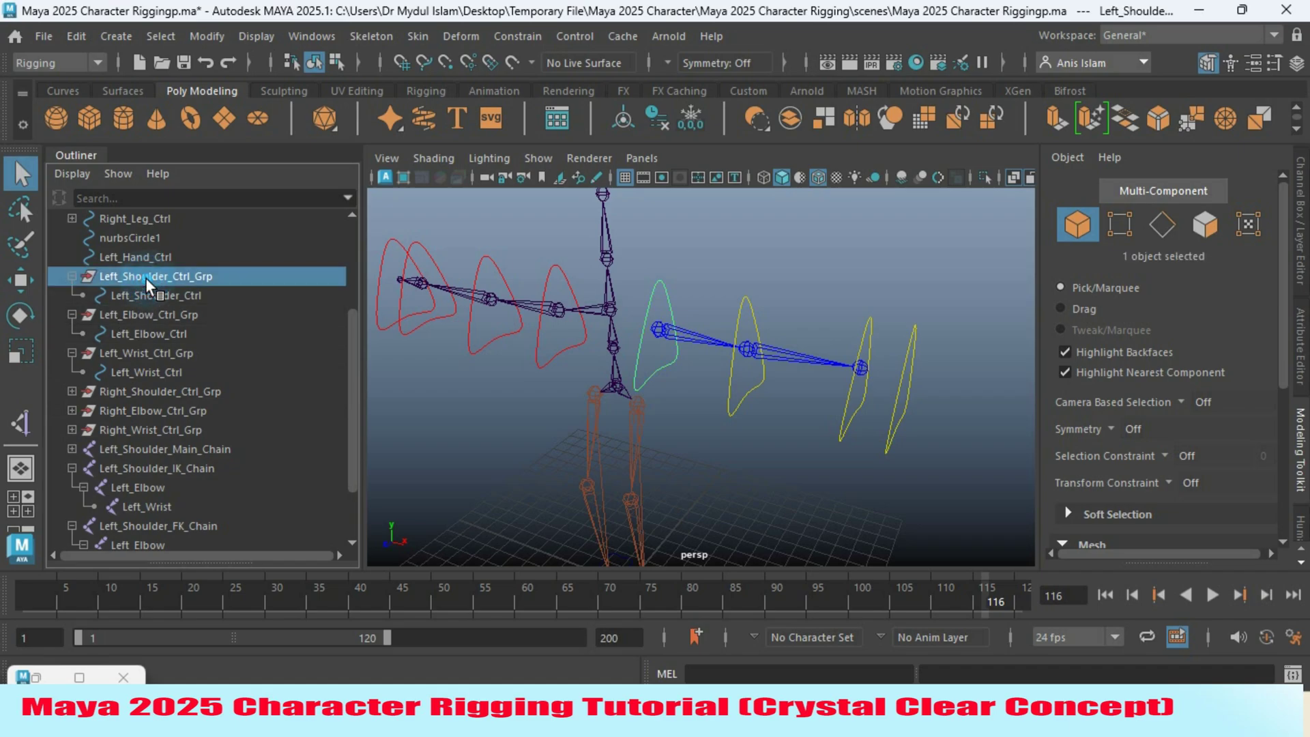
pyautogui.click(1300, 239)
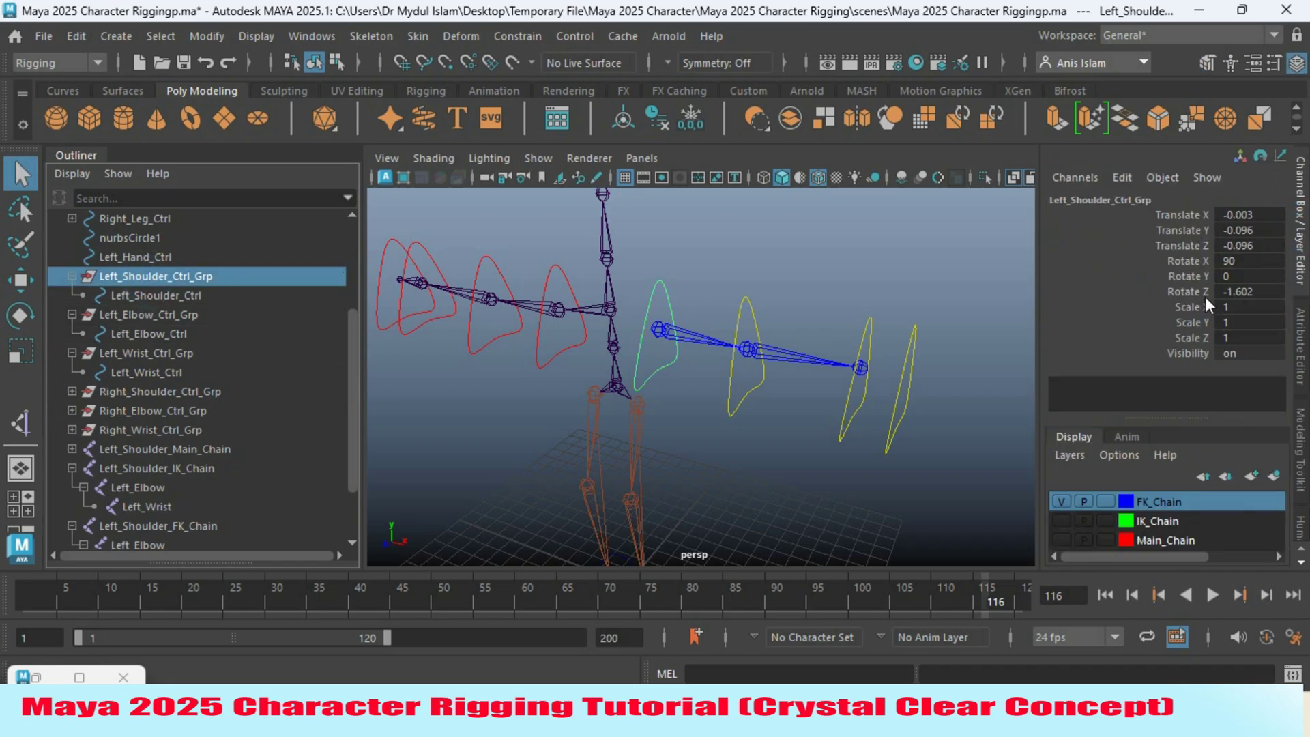
pyautogui.moveTo(221, 275); pyautogui.dragTo(206, 277, button='middle')
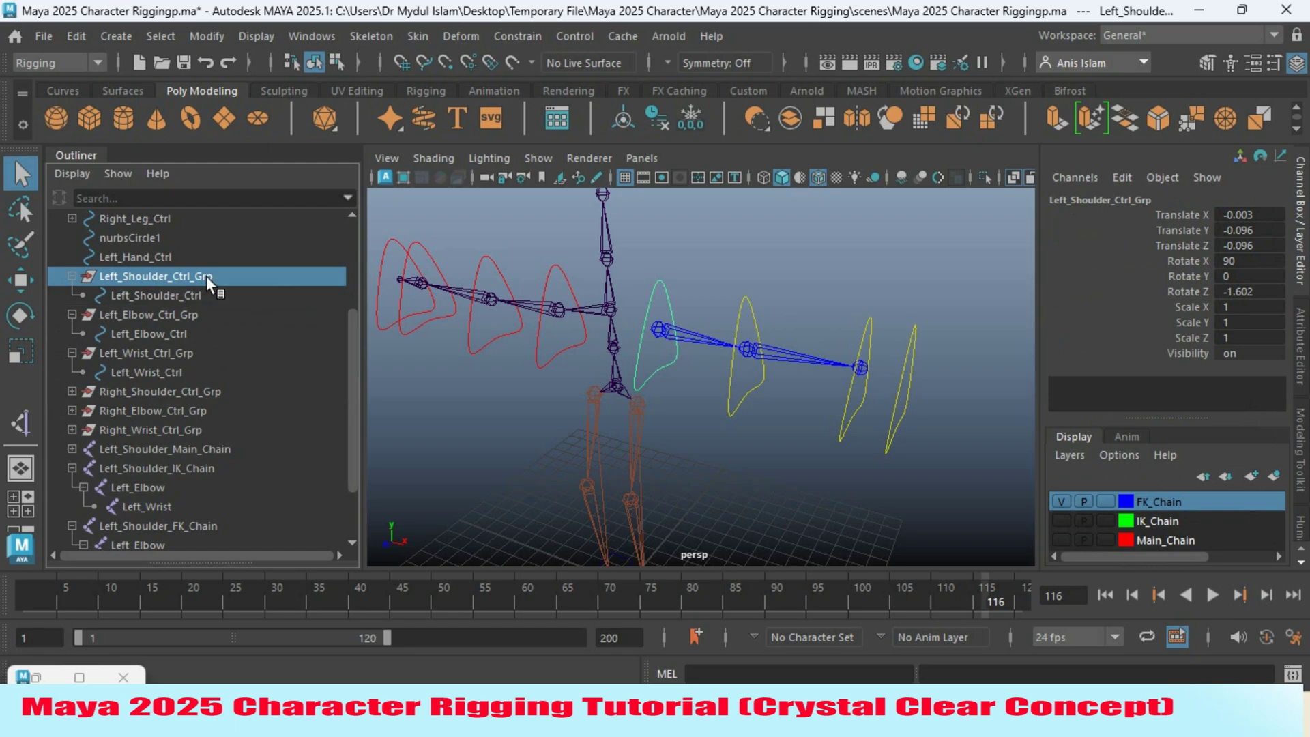
pyautogui.click(685, 123)
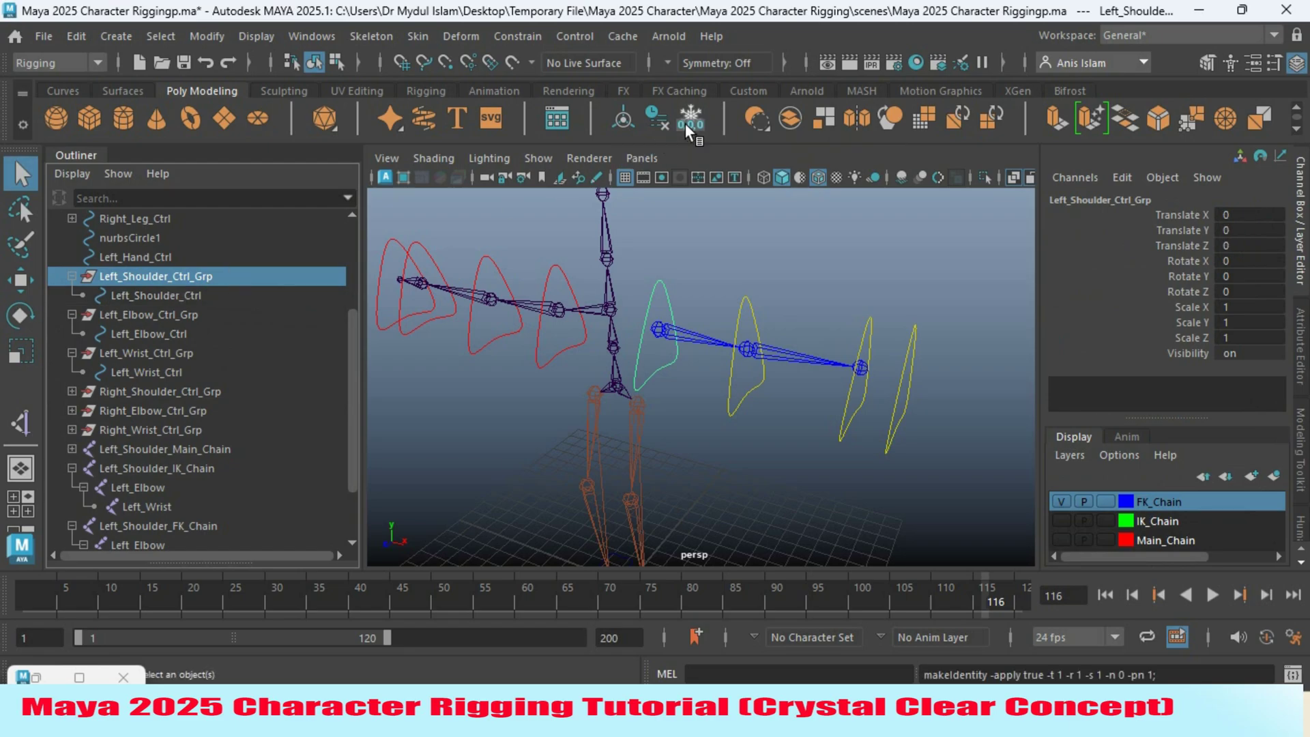
pyautogui.click(154, 312)
pyautogui.click(696, 113)
pyautogui.click(157, 353)
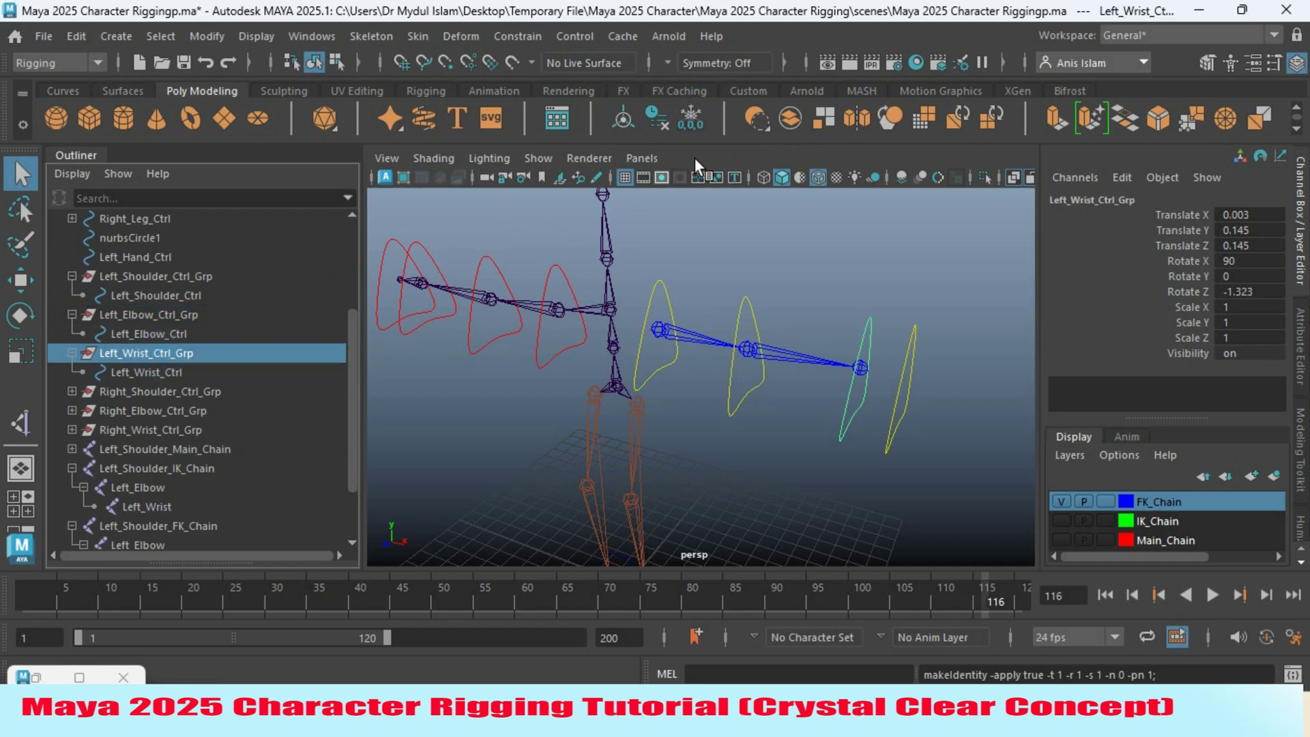
pyautogui.click(689, 124)
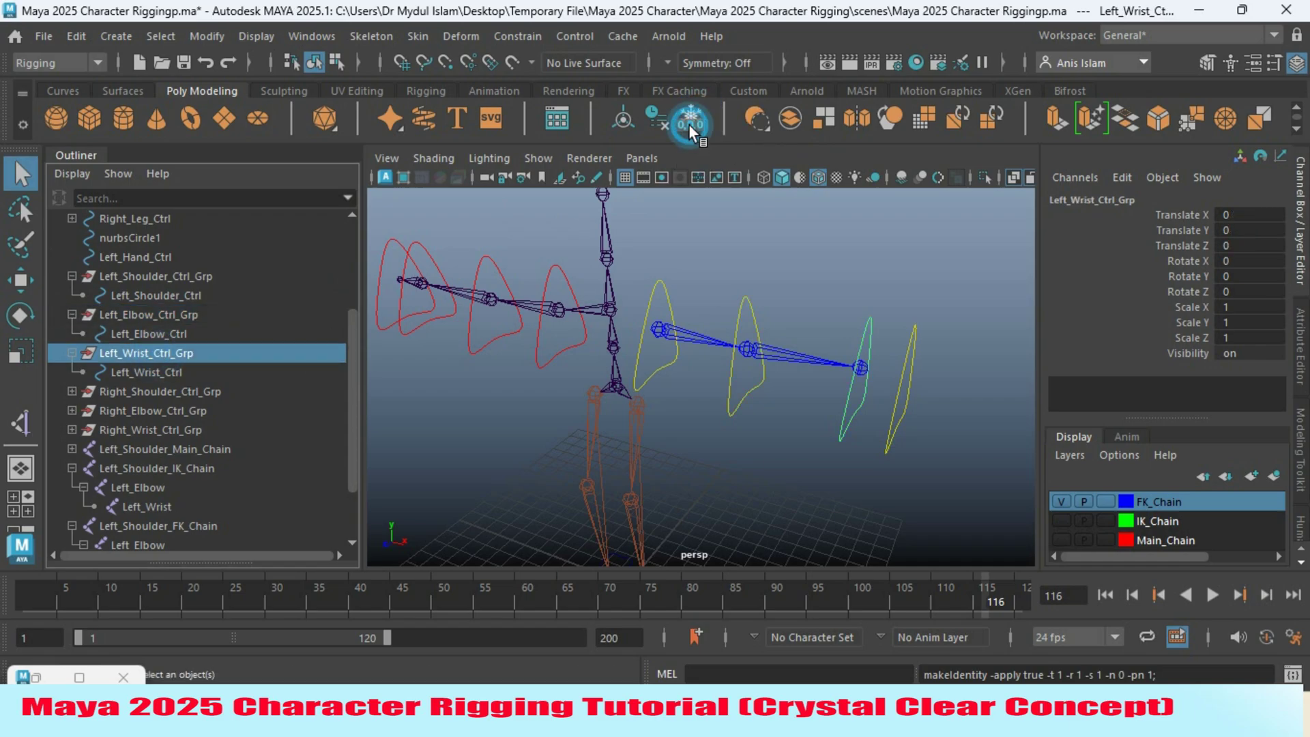
# Parent Left_Elbow_Ctrl_Grp under Left_Shoulder_Ctrl, and Left_Wrist_Ctrl_Grp under Left_Elbow_Ctrl
pyautogui.click(141, 314)
pyautogui.moveTo(137, 313); pyautogui.dragTo(150, 293)
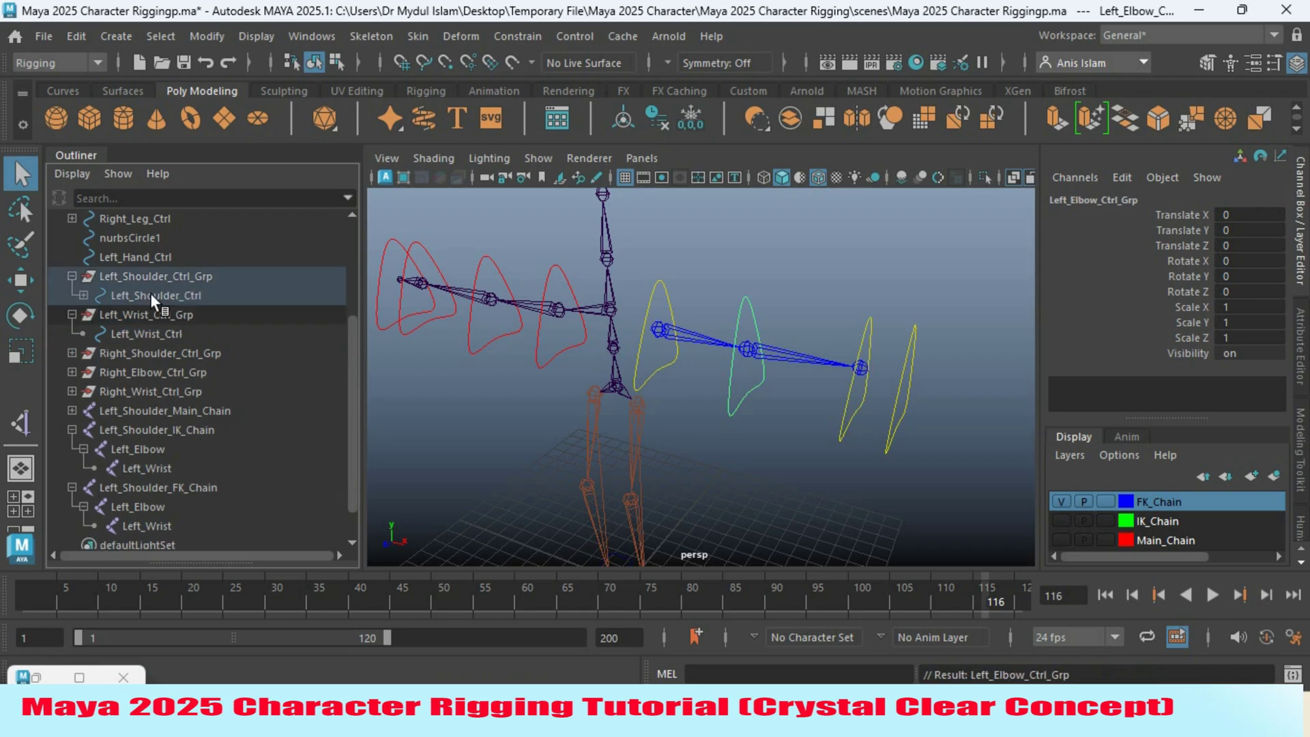
pyautogui.click(83, 292)
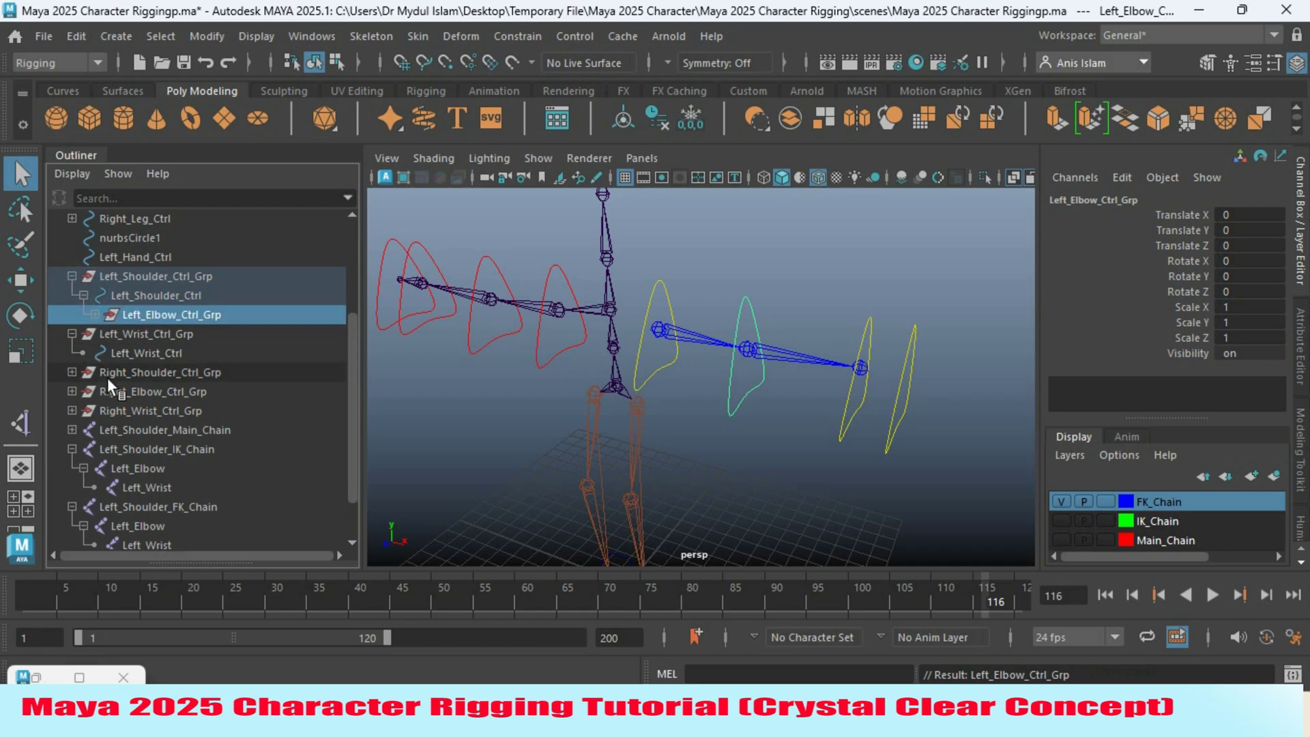
pyautogui.click(124, 334)
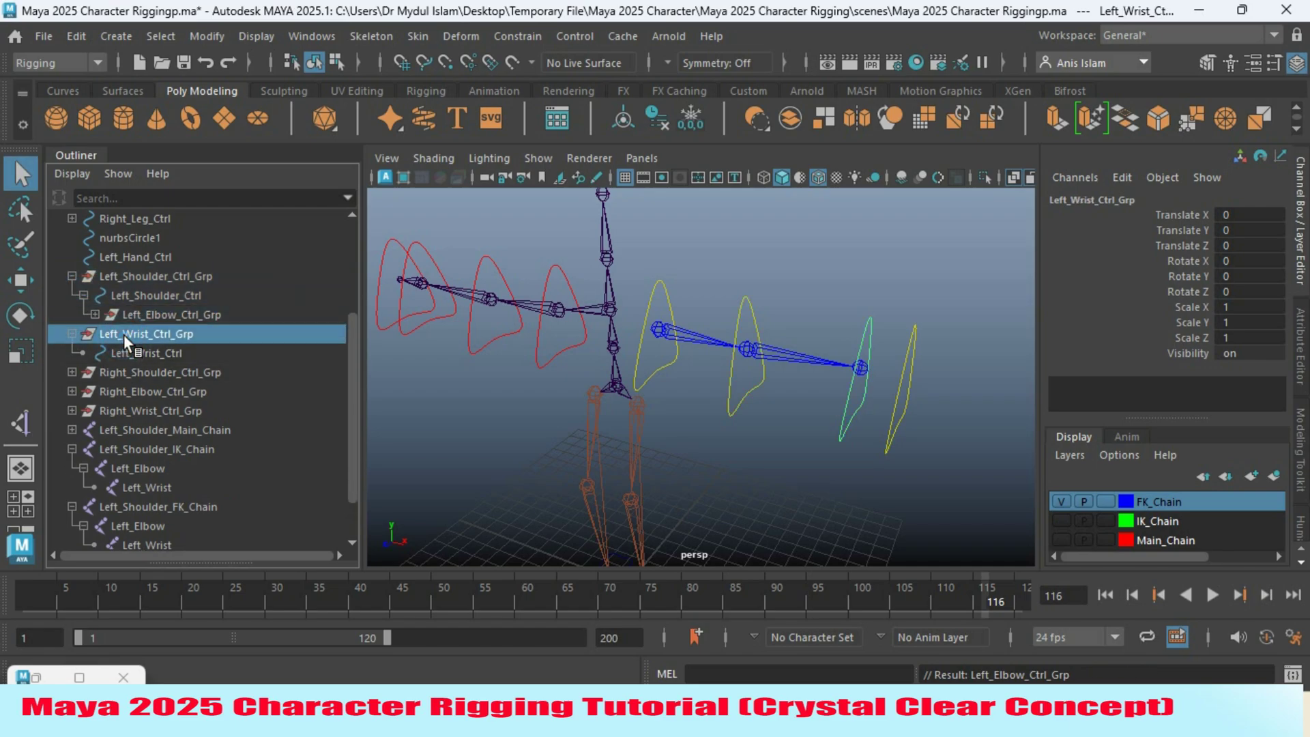
pyautogui.moveTo(124, 334)
pyautogui.mouseDown()
pyautogui.moveTo(132, 317)
pyautogui.moveTo(131, 336)
pyautogui.moveTo(95, 320)
pyautogui.moveTo(122, 363)
pyautogui.moveTo(134, 335)
pyautogui.mouseUp()
pyautogui.click(147, 371)
# Go through the nested left arm groups and controls from shoulder to wrist to check the hierarchy and pivot positions
pyautogui.press('w')
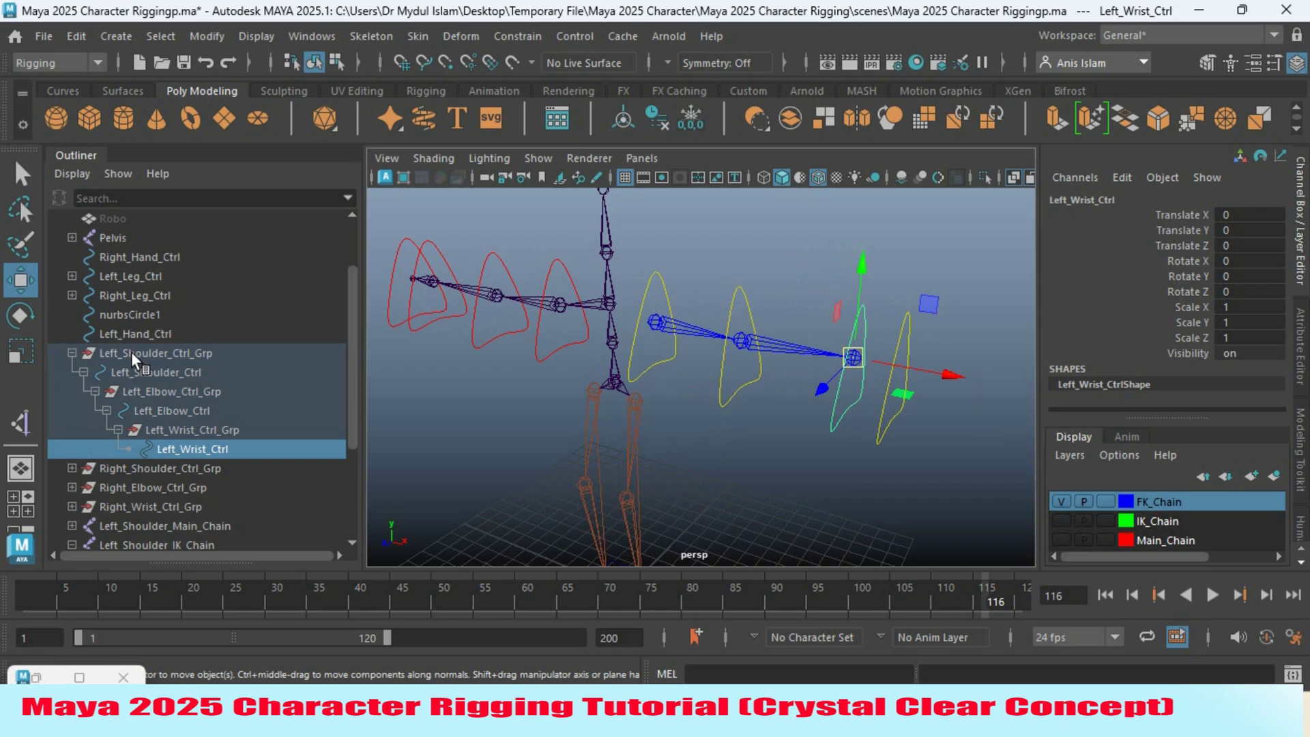
pyautogui.click(134, 354)
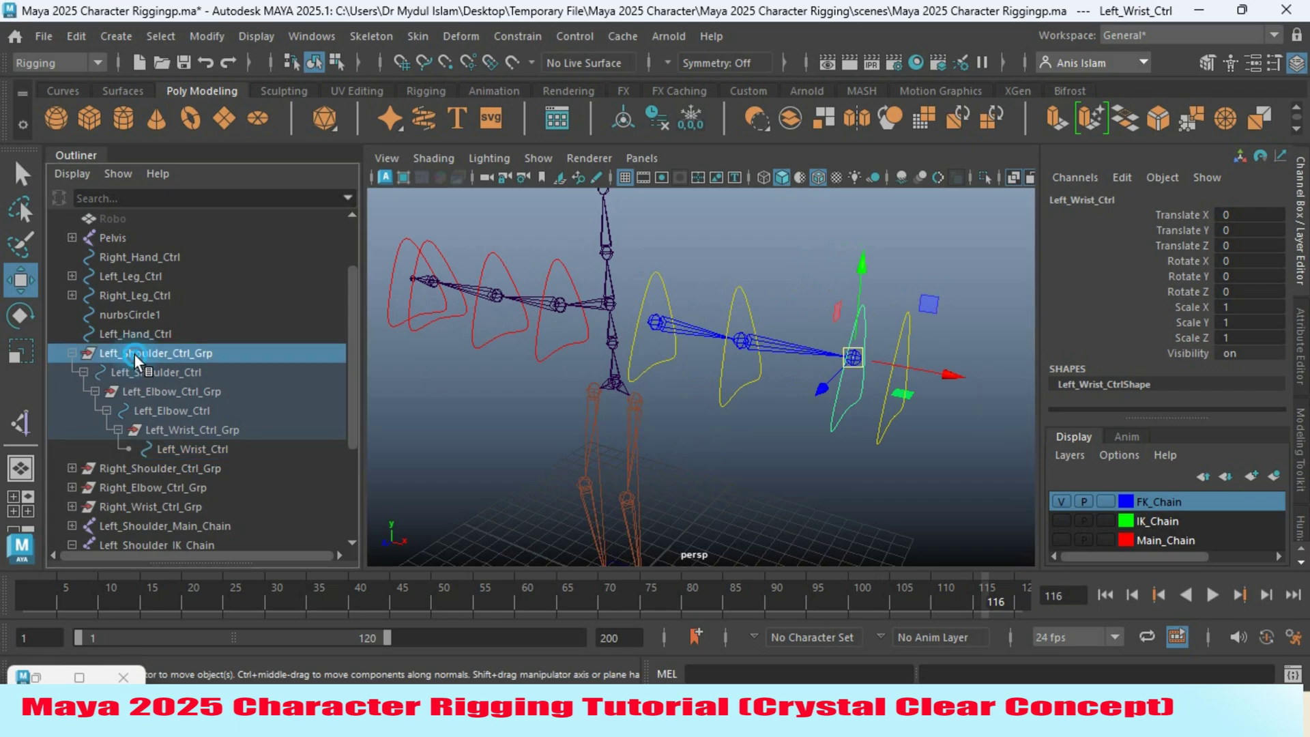
pyautogui.click(149, 371)
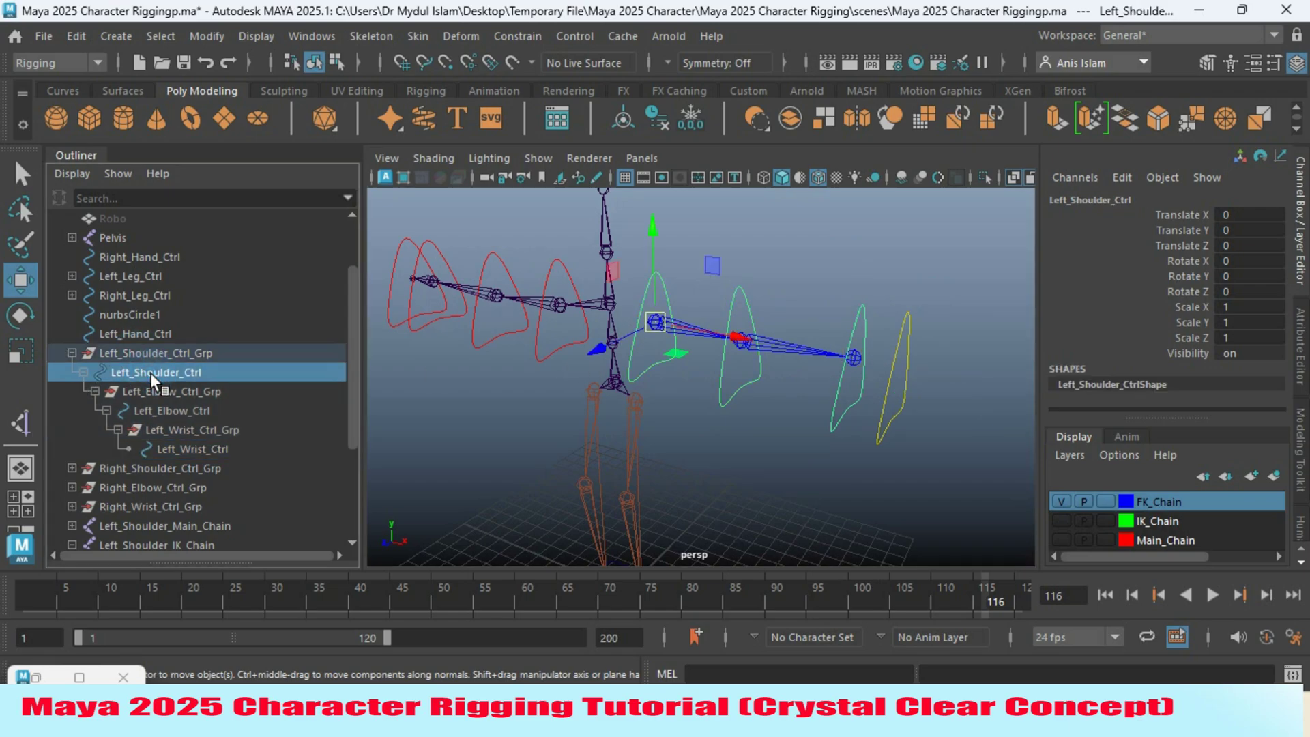
pyautogui.click(169, 393)
pyautogui.click(170, 408)
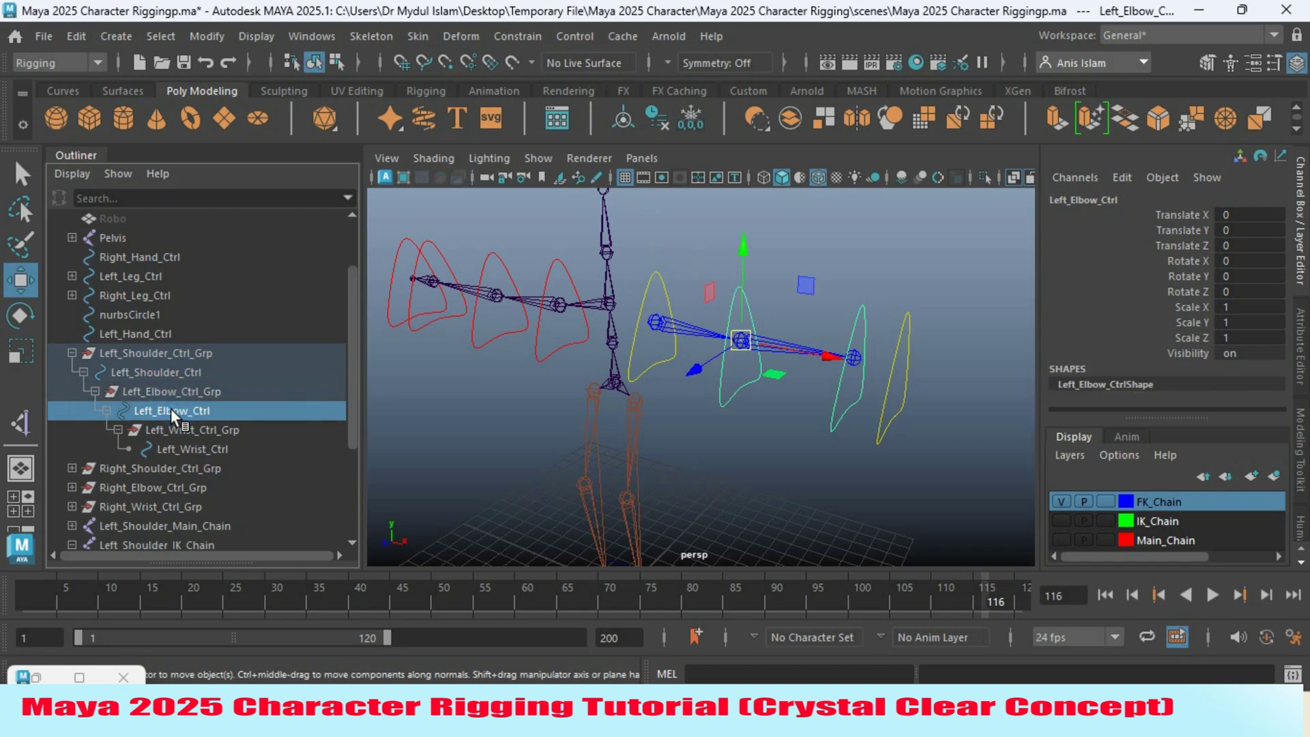
pyautogui.click(182, 431)
pyautogui.click(182, 451)
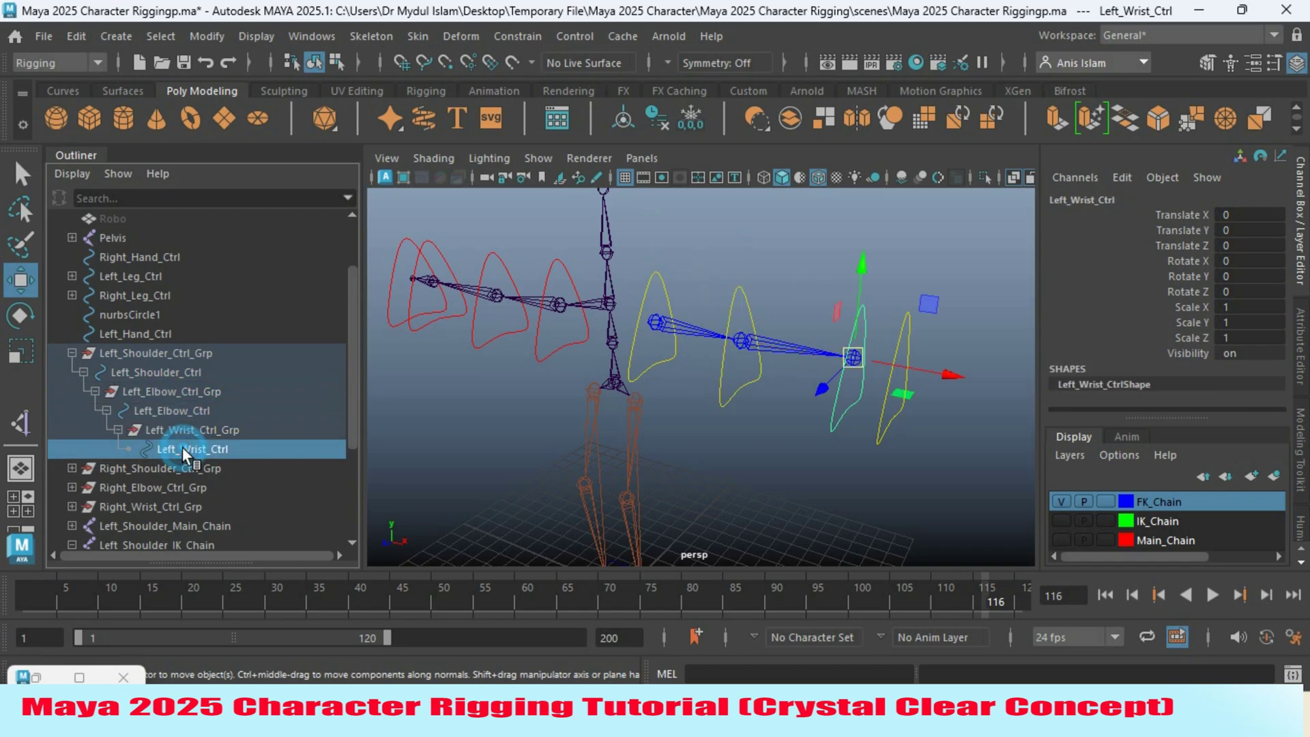
# Parent-constrain the left FK shoulder, elbow and wrist joints to their matching controls, using reset constraint options with Maintain offset turned on
pyautogui.click(20, 175)
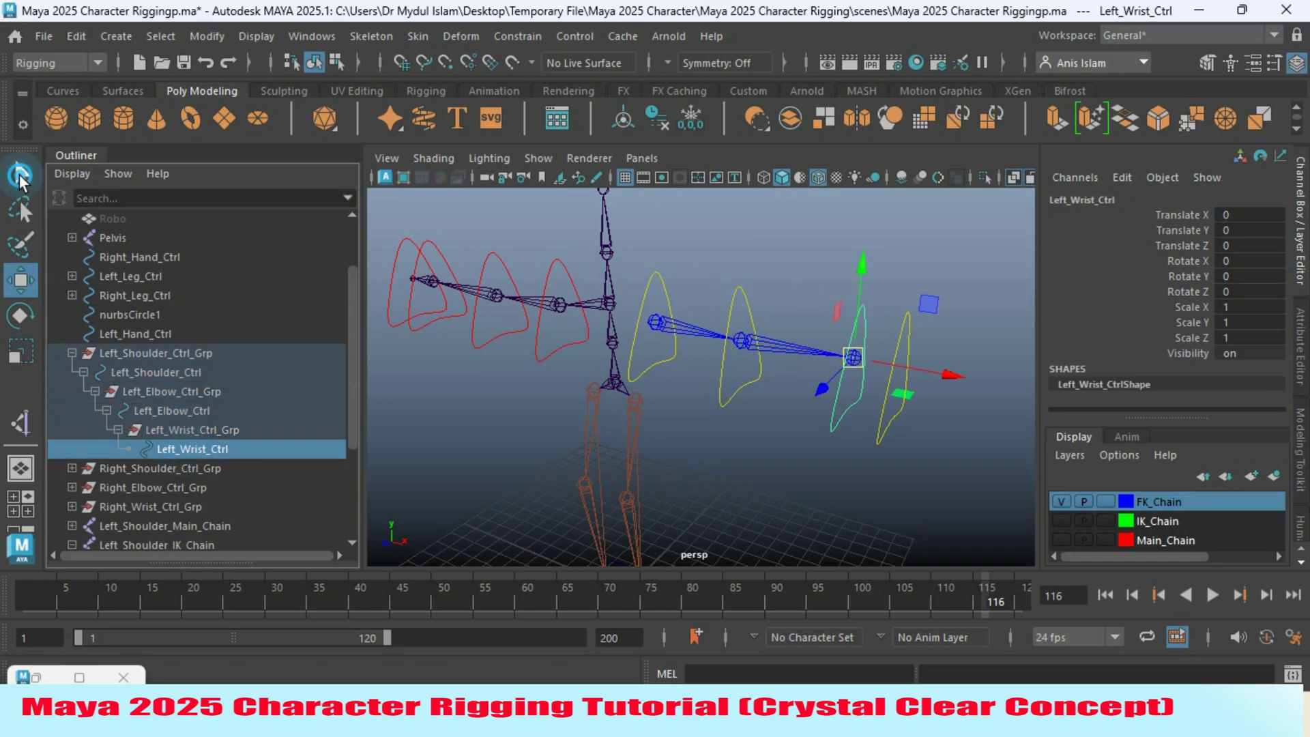
pyautogui.keyDown('alt'); pyautogui.moveTo(640, 419); pyautogui.dragTo(653, 422); pyautogui.keyUp('alt')
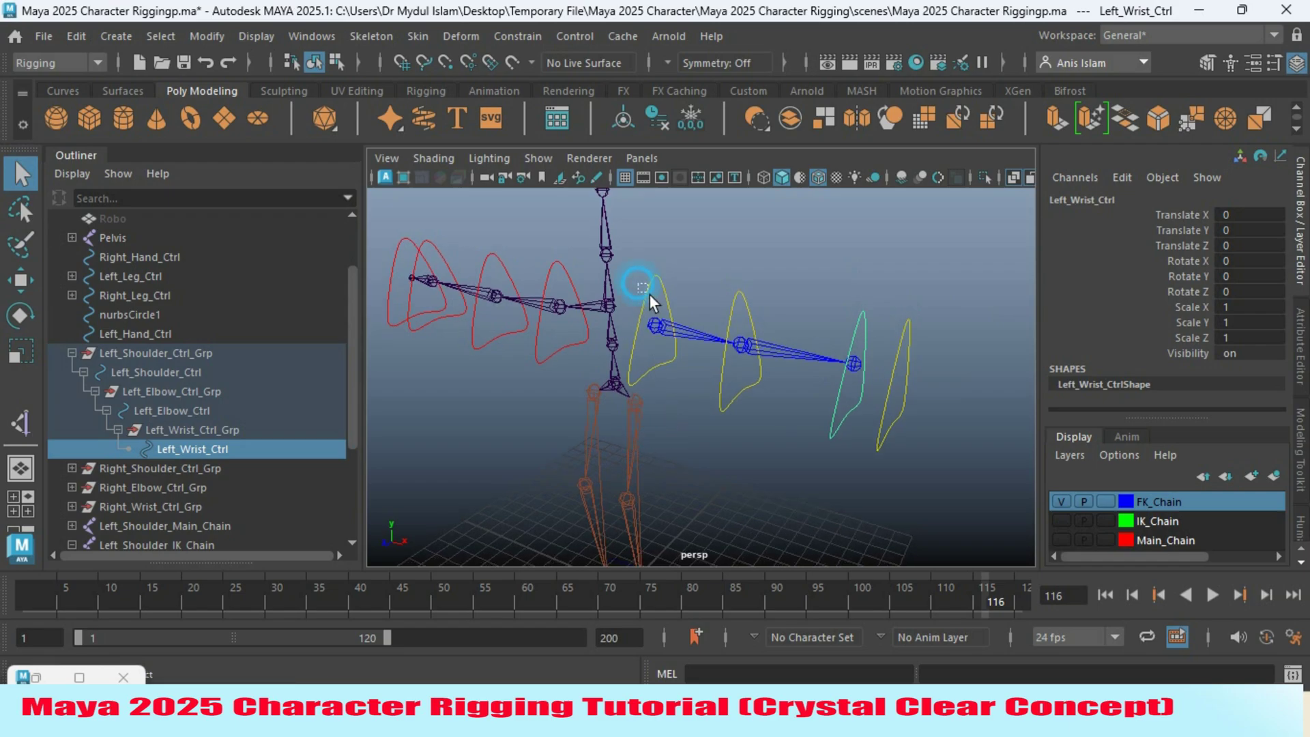
pyautogui.moveTo(653, 299); pyautogui.dragTo(653, 299)
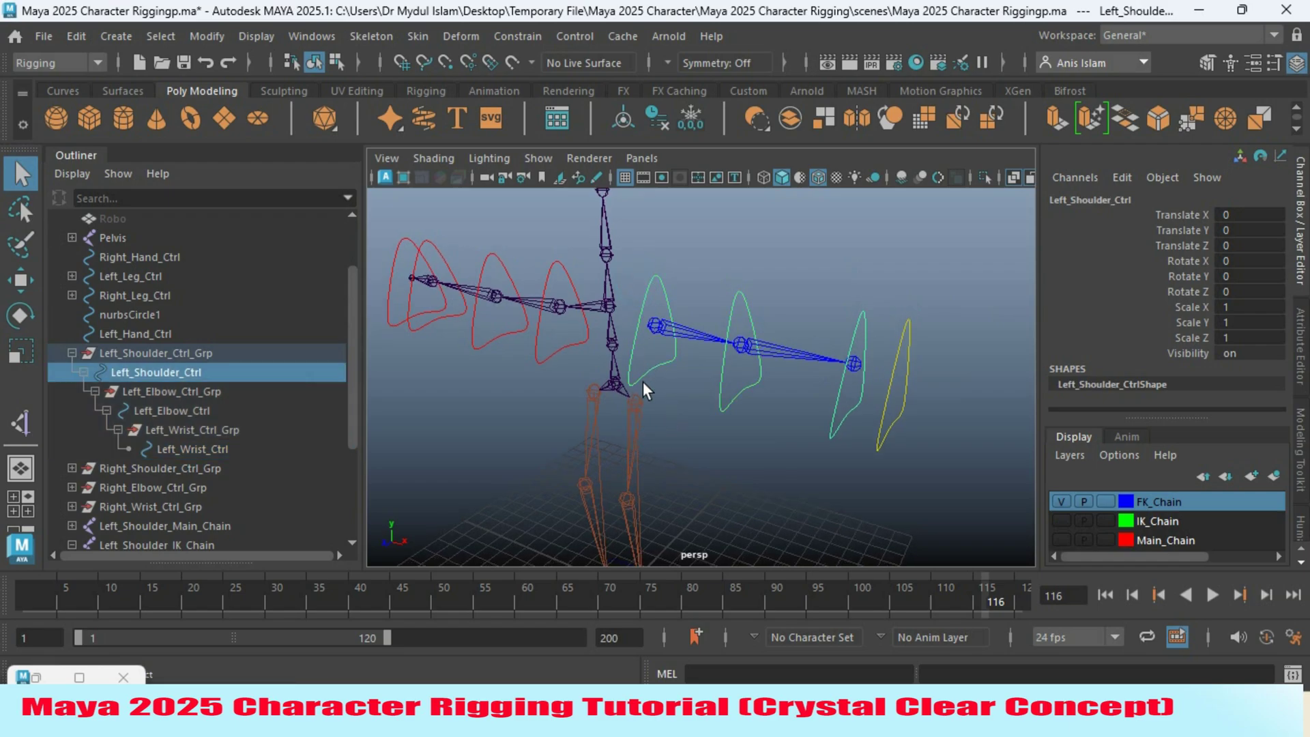
pyautogui.click(653, 325)
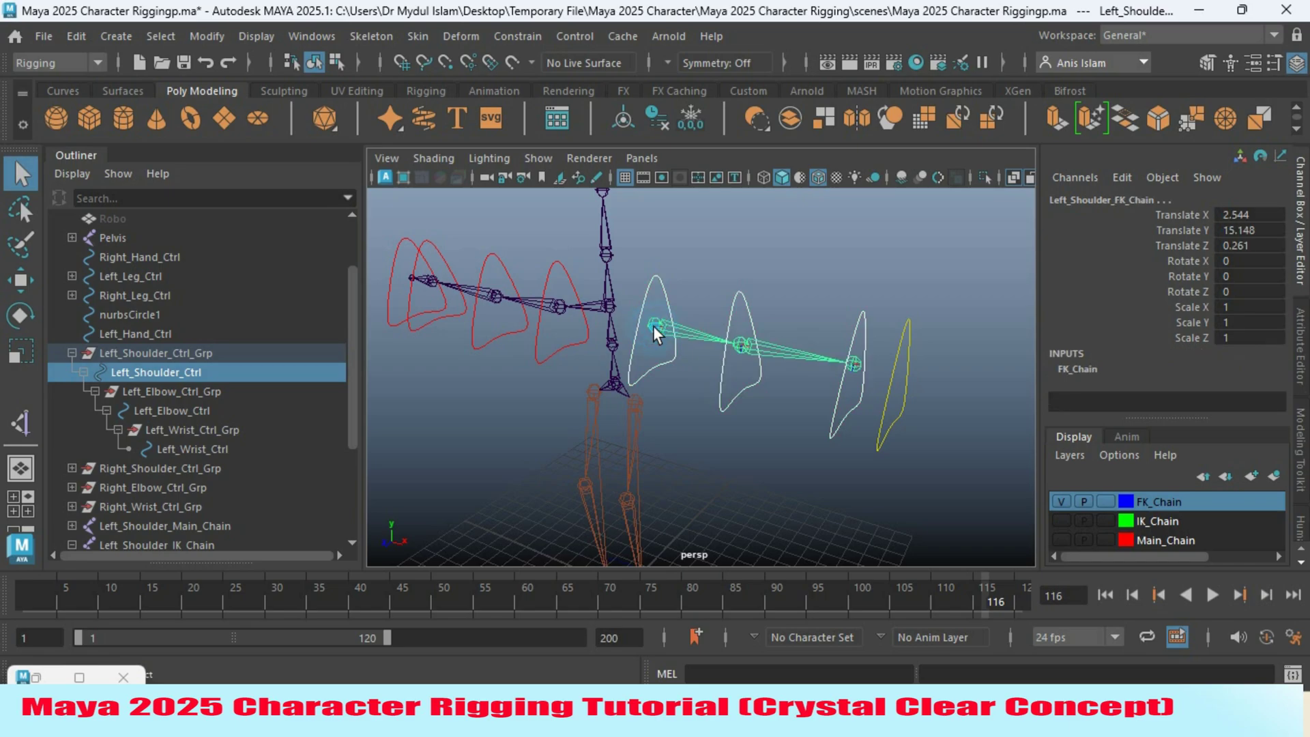
pyautogui.click(516, 36)
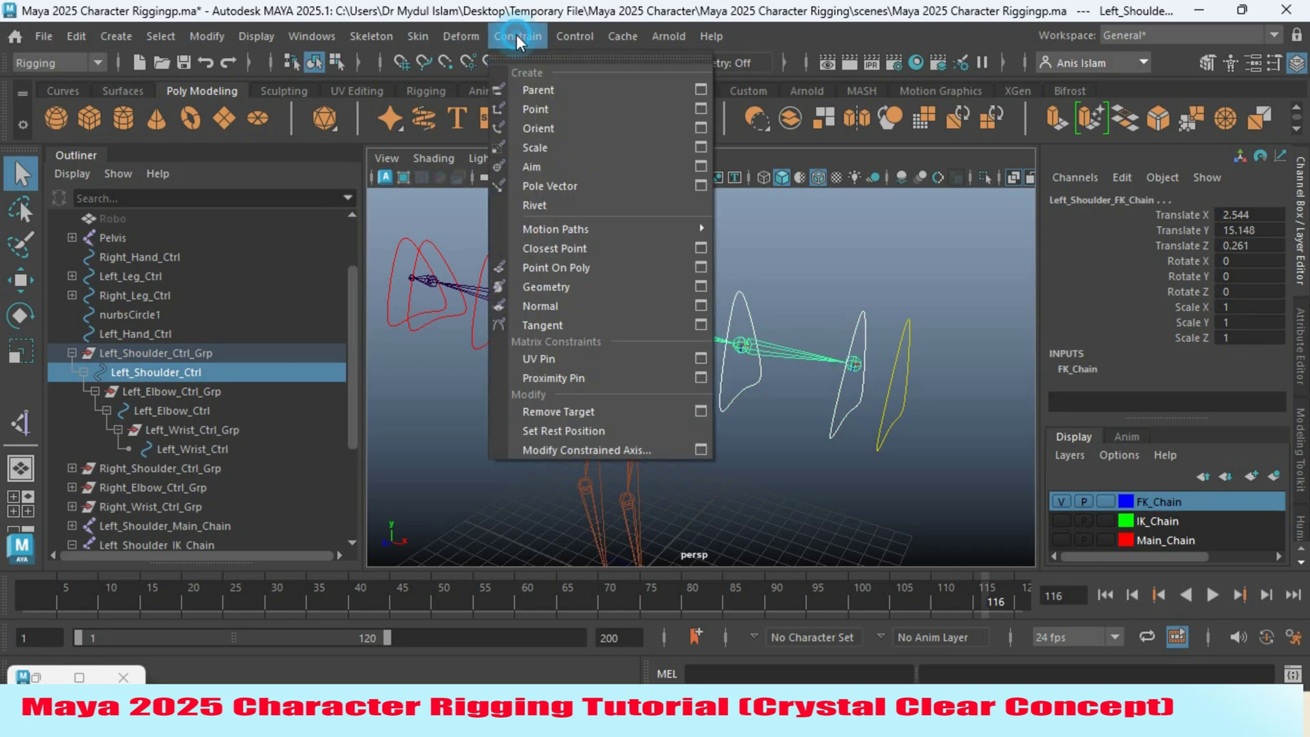
pyautogui.click(698, 89)
pyautogui.click(68, 313)
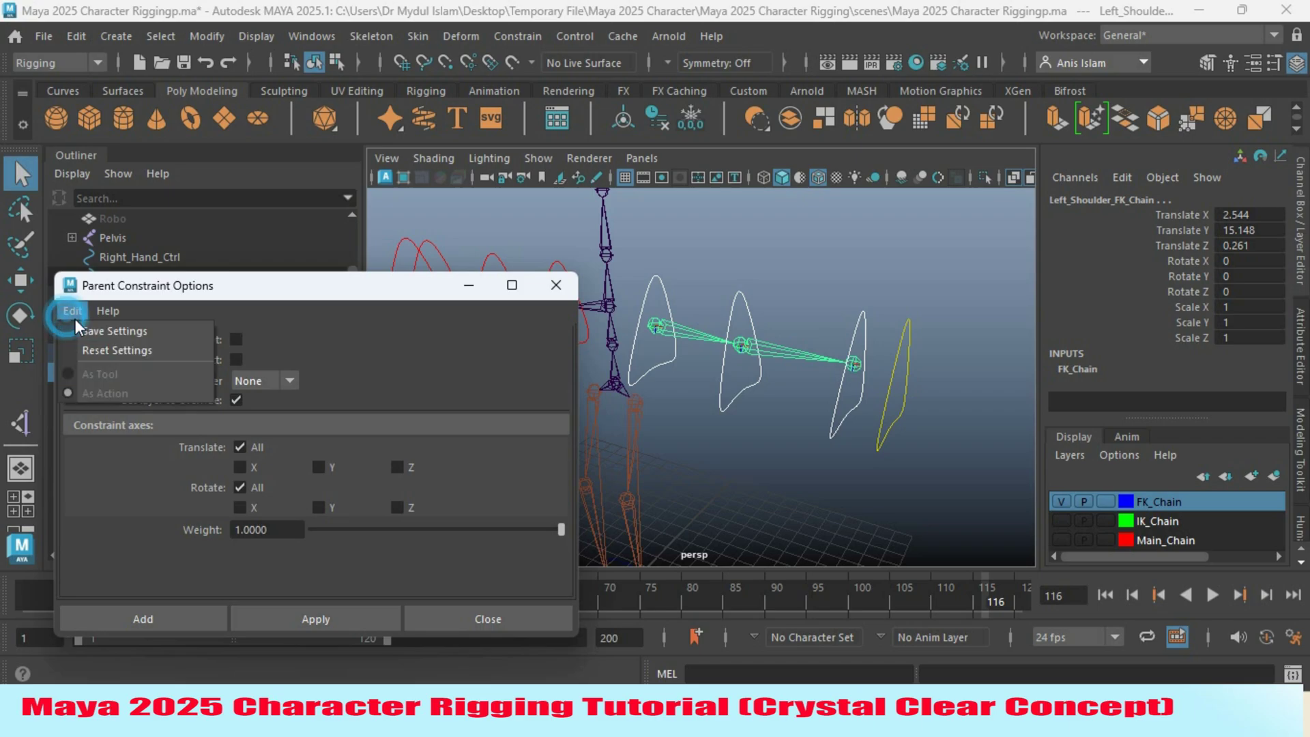
pyautogui.click(109, 349)
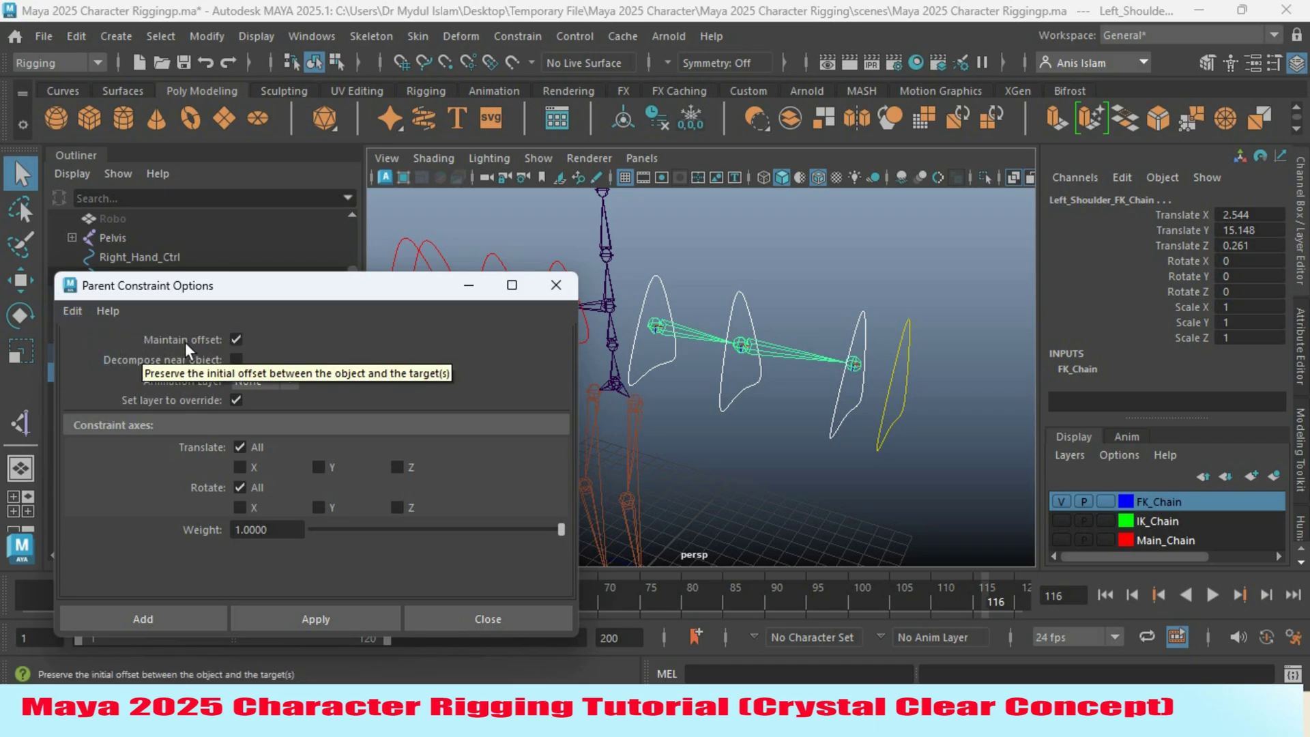
pyautogui.click(324, 611)
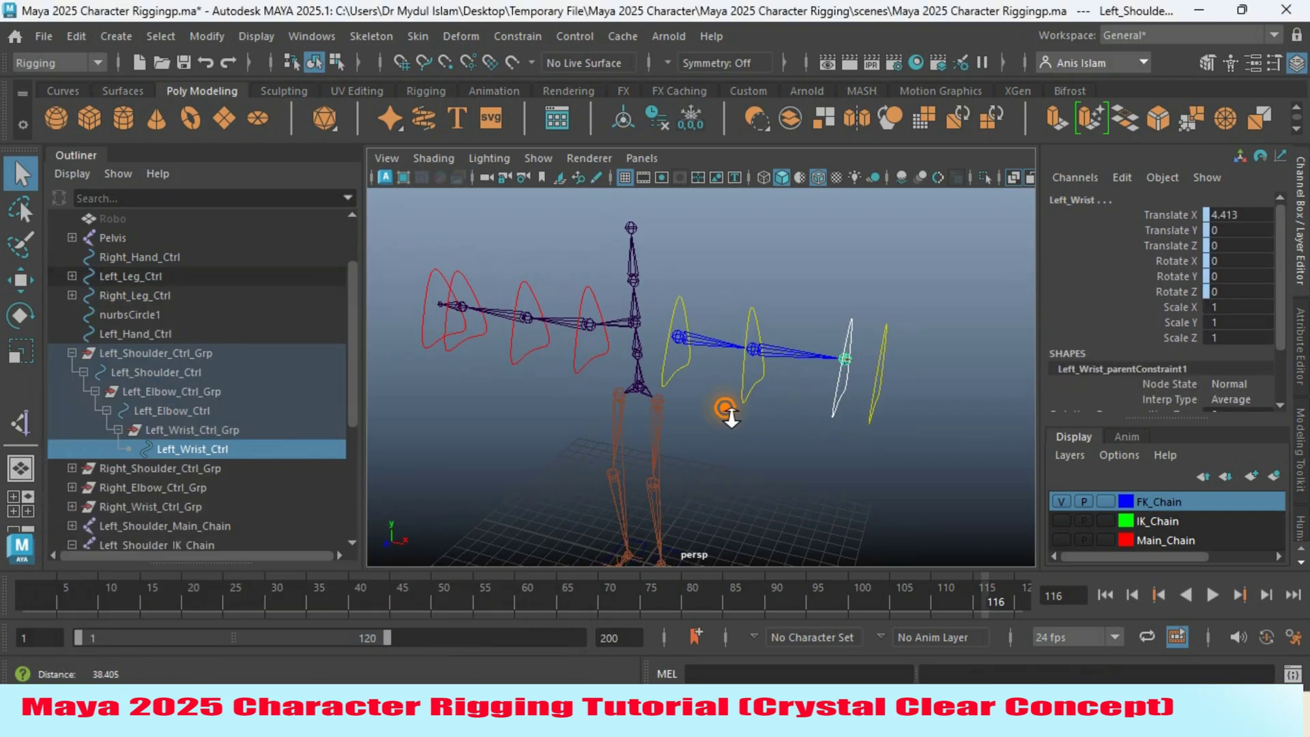
# Test the FK arm by rotating Left_Shoulder_Ctrl about -15.6 degrees in Y, and reset its Rotate Y to 0
pyautogui.click(662, 296)
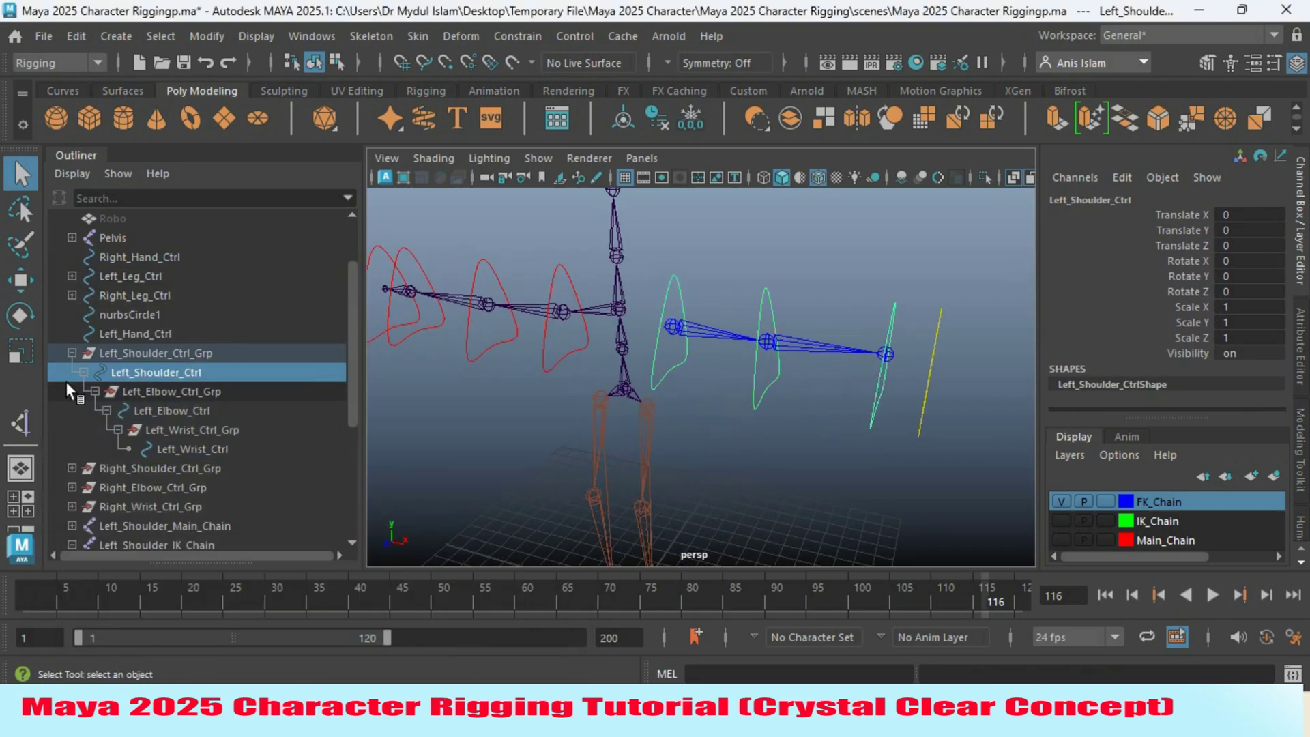
pyautogui.click(19, 315)
pyautogui.moveTo(698, 353); pyautogui.dragTo(672, 363)
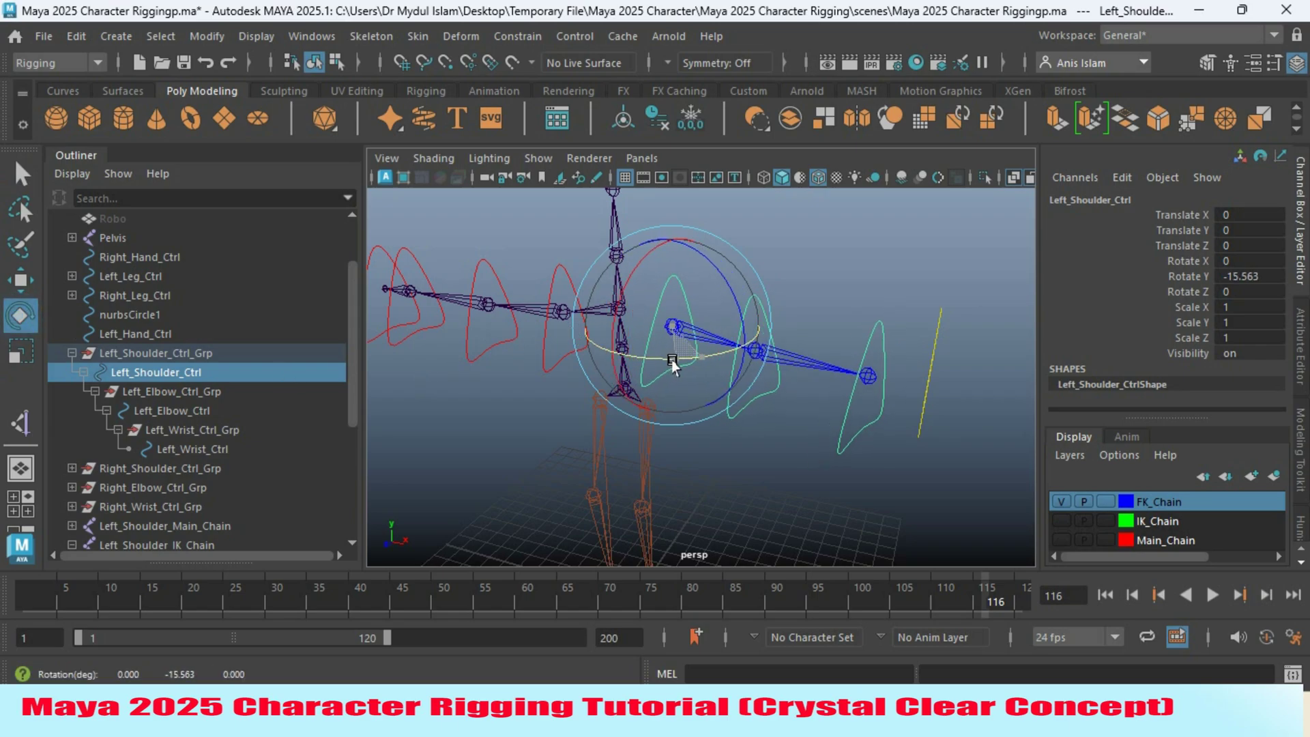
pyautogui.doubleClick(1245, 276)
pyautogui.write('0')
pyautogui.press('Return')
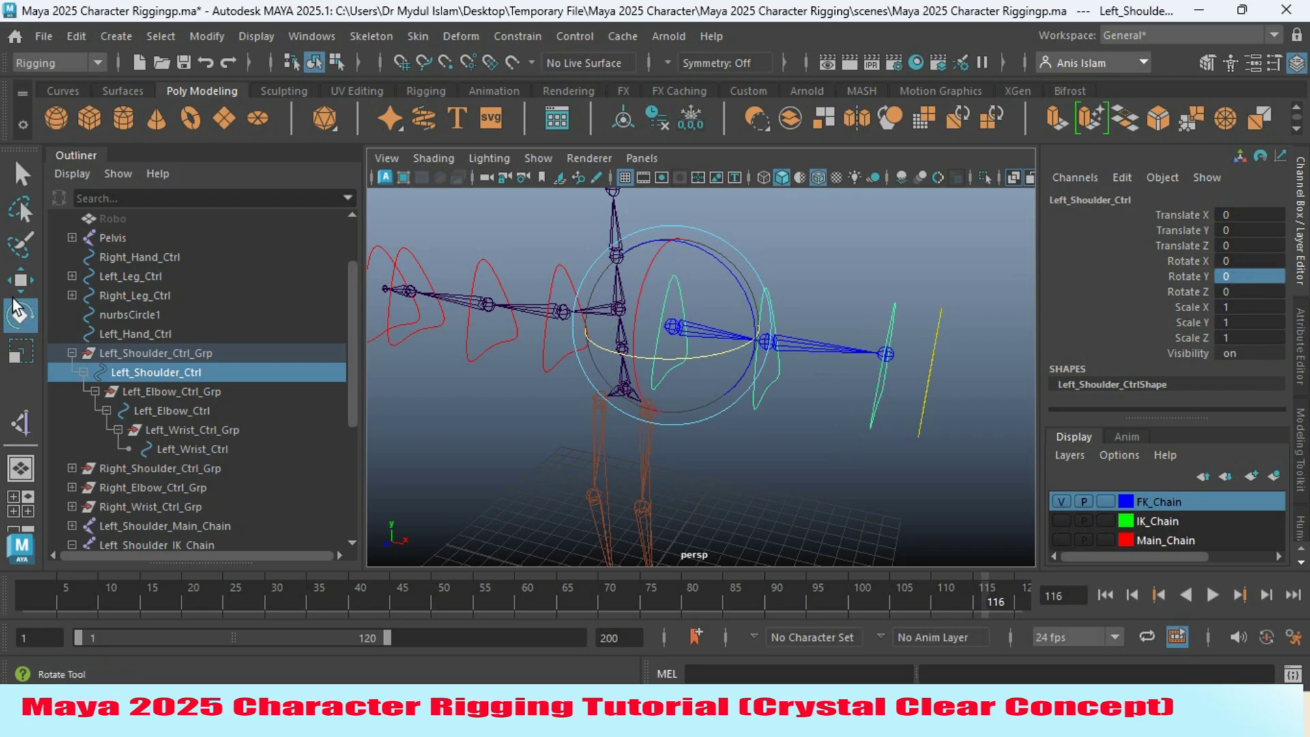
# Add Left_Shoulder_Ctrl, Left_Elbow_Ctrl and Left_Wrist_Ctrl to the FK_Chain display layer
pyautogui.click(23, 175)
pyautogui.keyDown('alt'); pyautogui.moveTo(720, 407); pyautogui.dragTo(683, 405); pyautogui.keyUp('alt')
pyautogui.keyDown('alt'); pyautogui.moveTo(517, 460); pyautogui.dragTo(751, 525); pyautogui.keyUp('alt')
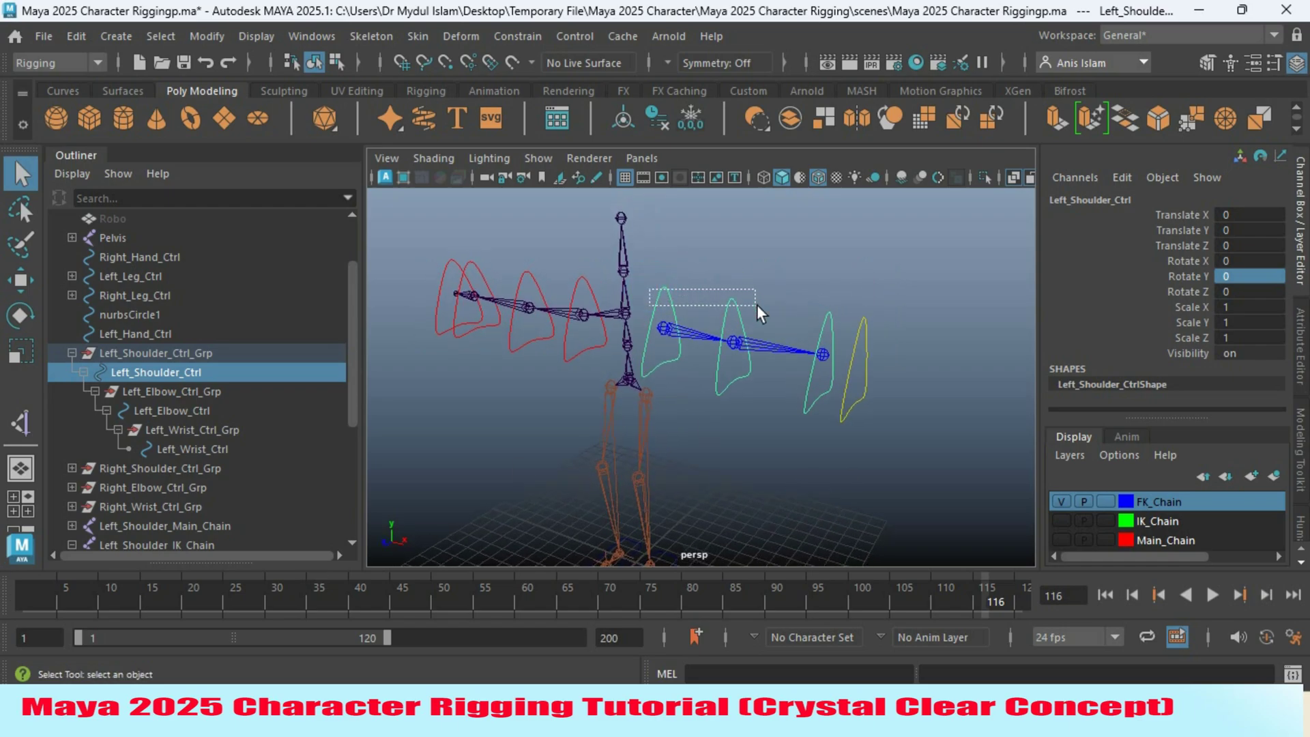
pyautogui.moveTo(756, 305); pyautogui.dragTo(759, 304)
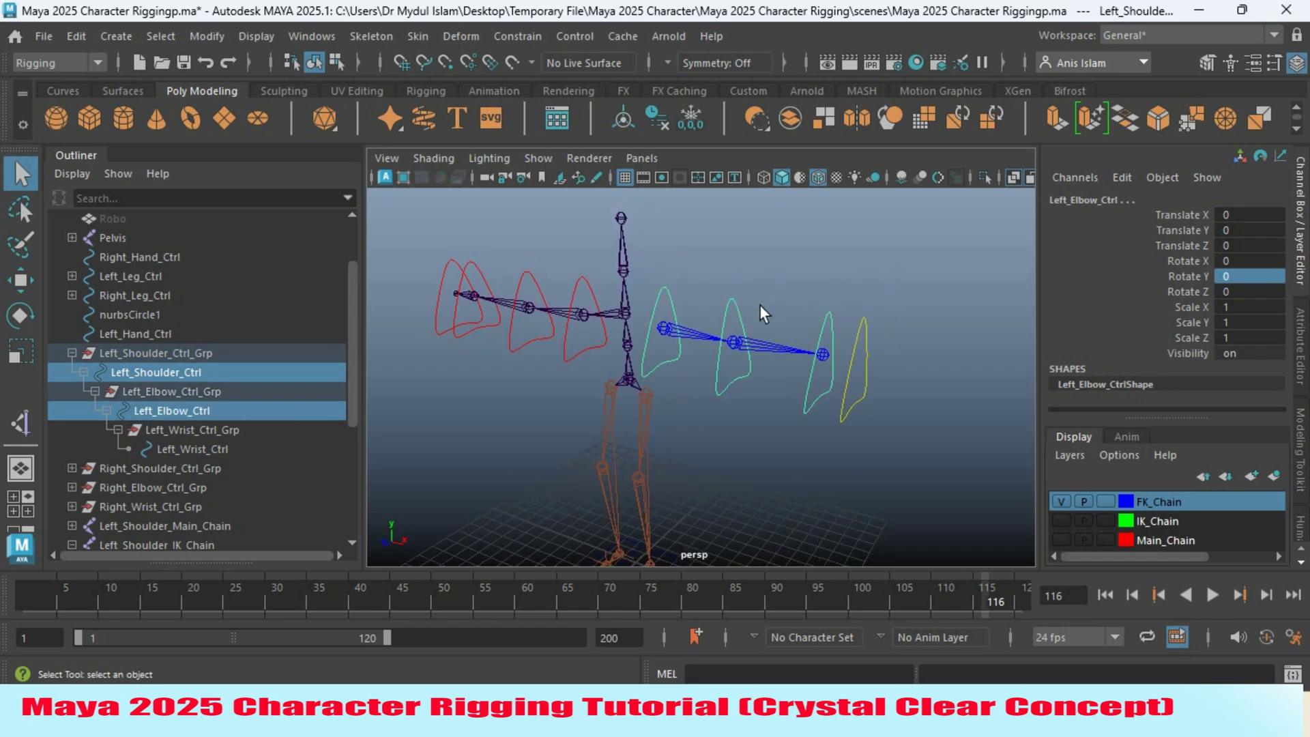
pyautogui.keyDown('shift'); pyautogui.click(829, 323); pyautogui.keyUp('shift')
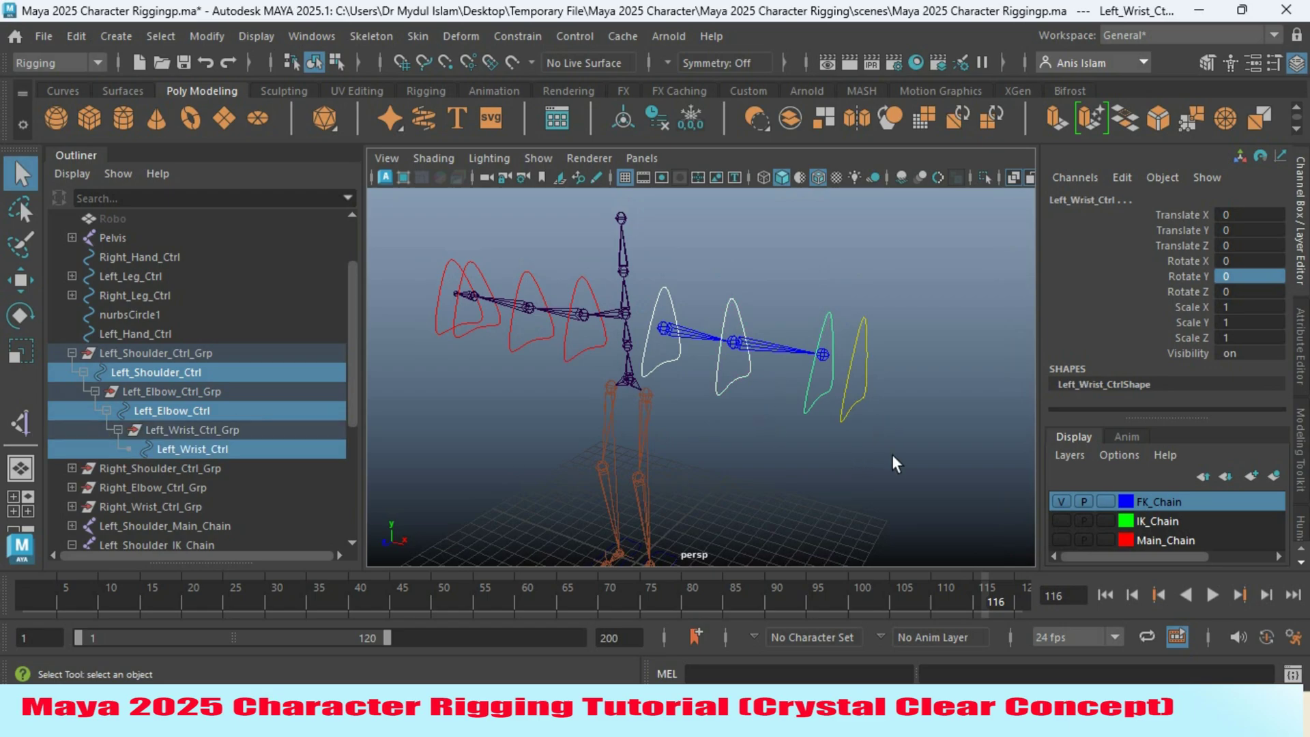
pyautogui.rightClick(1160, 500)
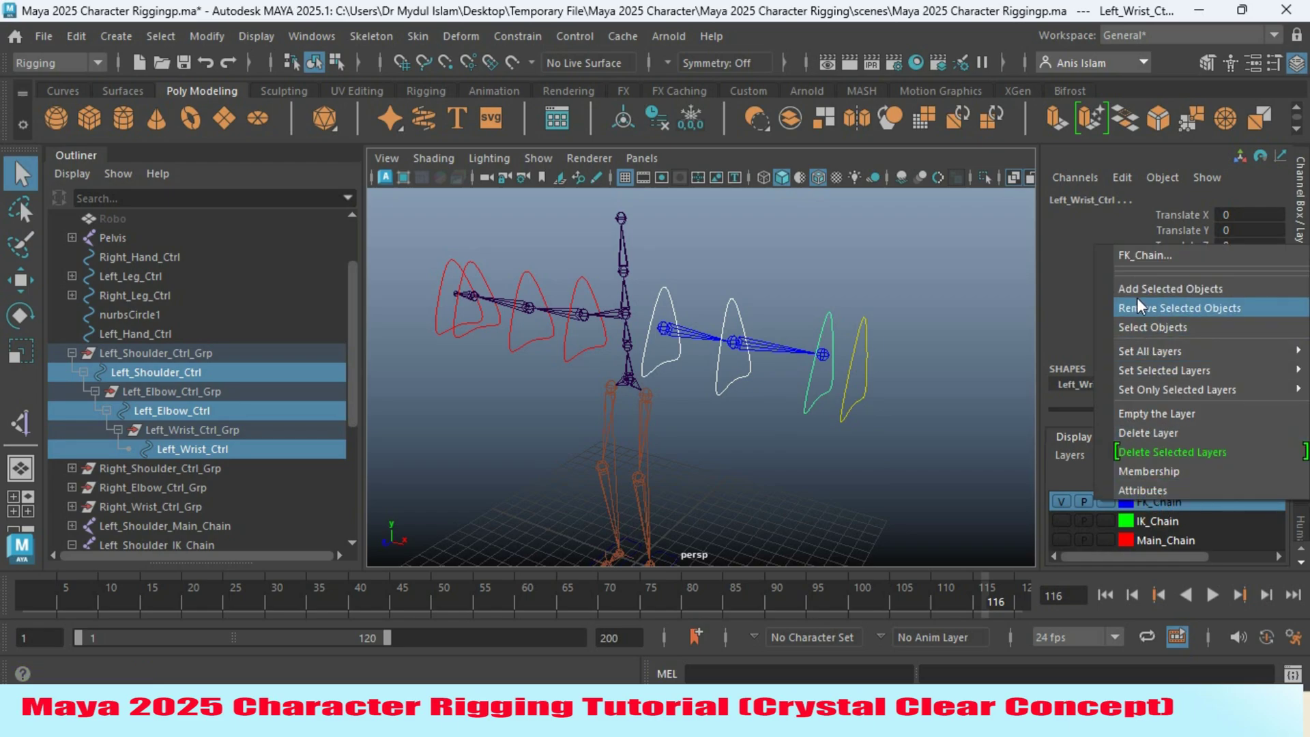
pyautogui.click(1161, 288)
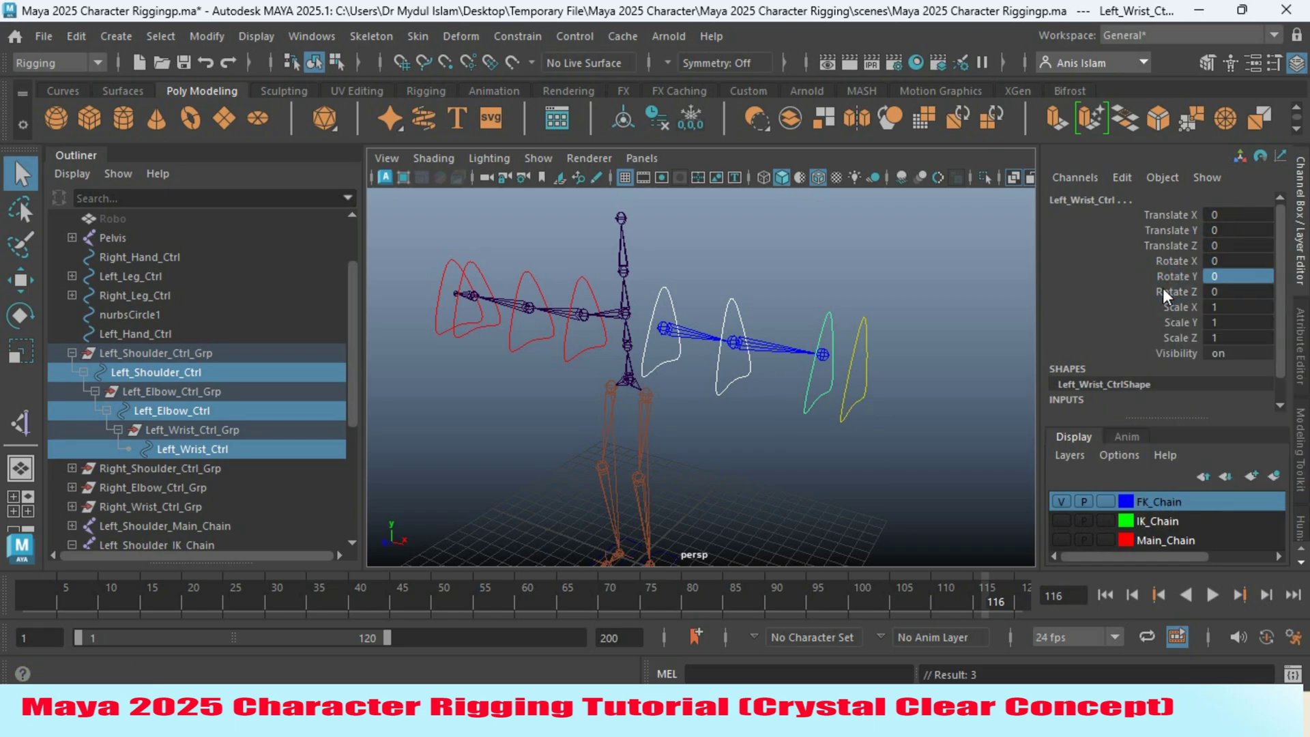
# Hide the FK_Chain display layer and show the IK_Chain layer
pyautogui.click(1058, 501)
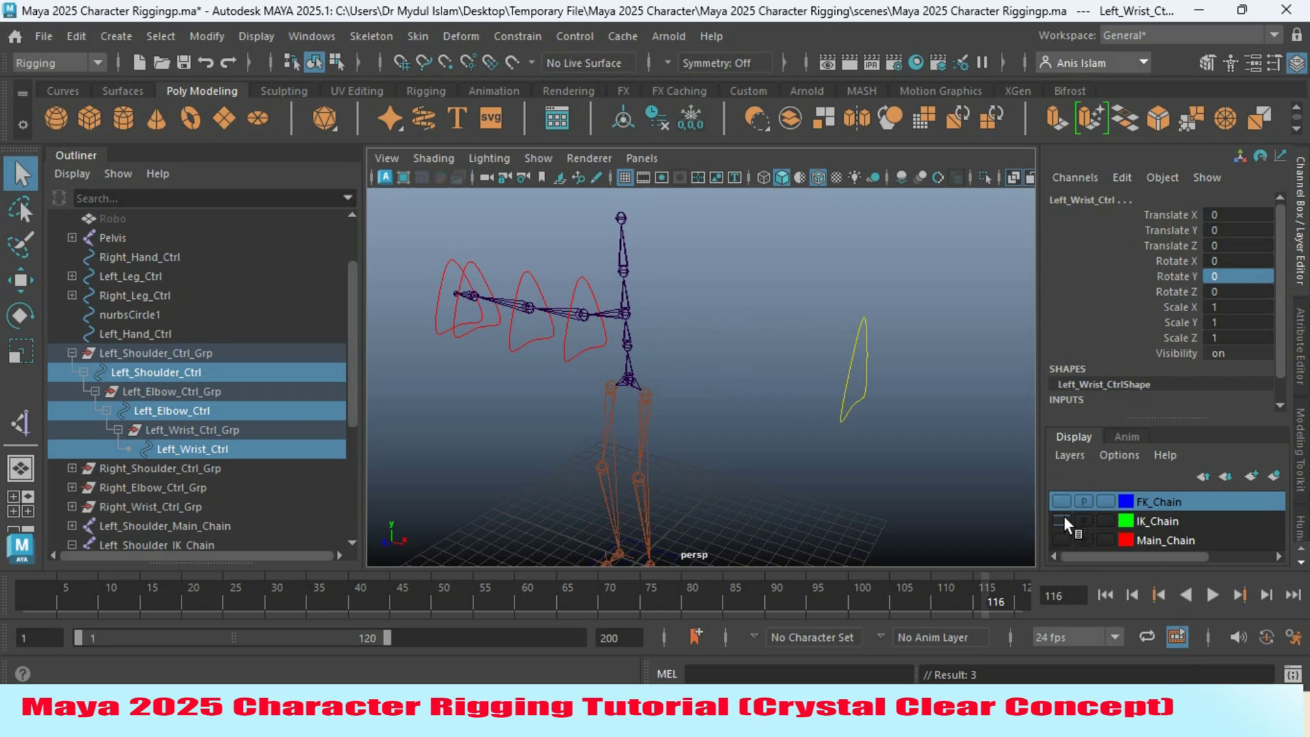
pyautogui.click(1062, 519)
pyautogui.moveTo(764, 513)
pyautogui.keyDown('alt'); pyautogui.mouseDown()
pyautogui.moveTo(711, 515)
pyautogui.moveTo(673, 457)
pyautogui.moveTo(726, 513)
pyautogui.moveTo(763, 505)
pyautogui.mouseUp(); pyautogui.keyUp('alt')
# Duplicate nurbsCircle1 on the floor beside the legs and move the copy about 12.6 units along X
pyautogui.click(773, 508)
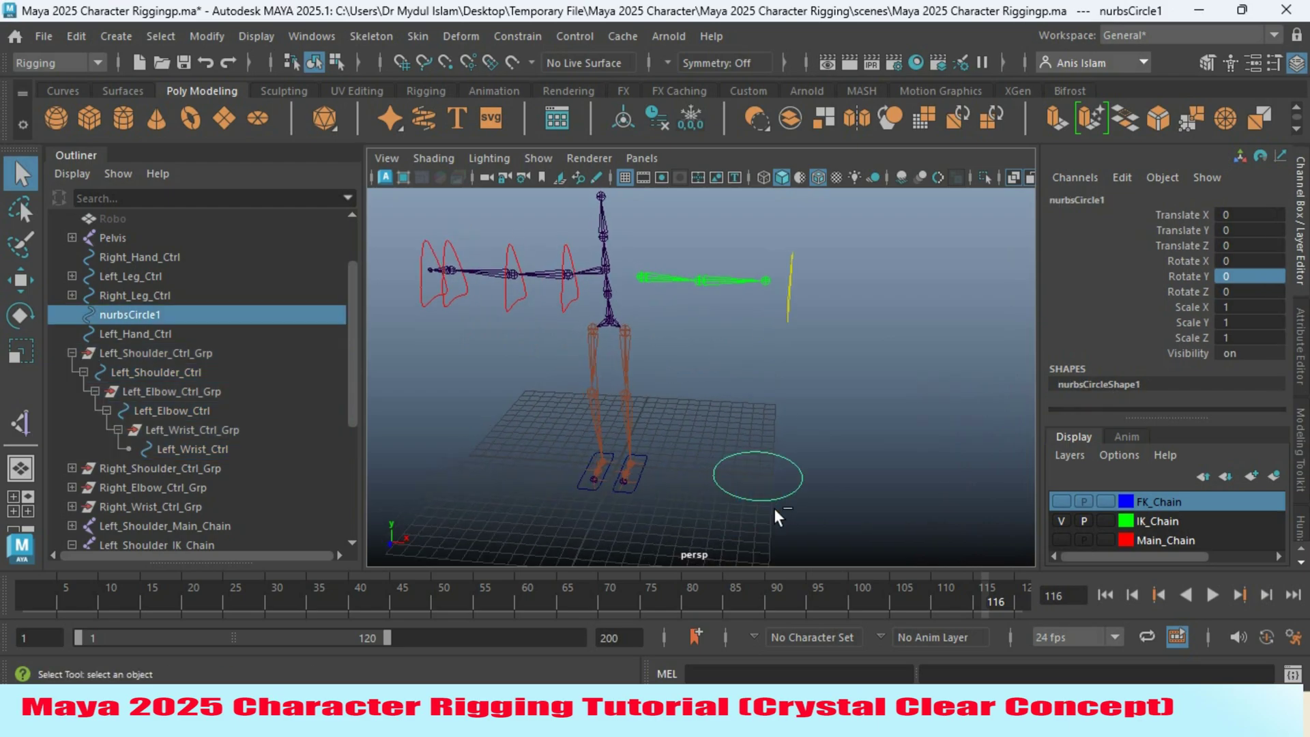
pyautogui.hotkey('ctrl', 'd')
pyautogui.press('w')
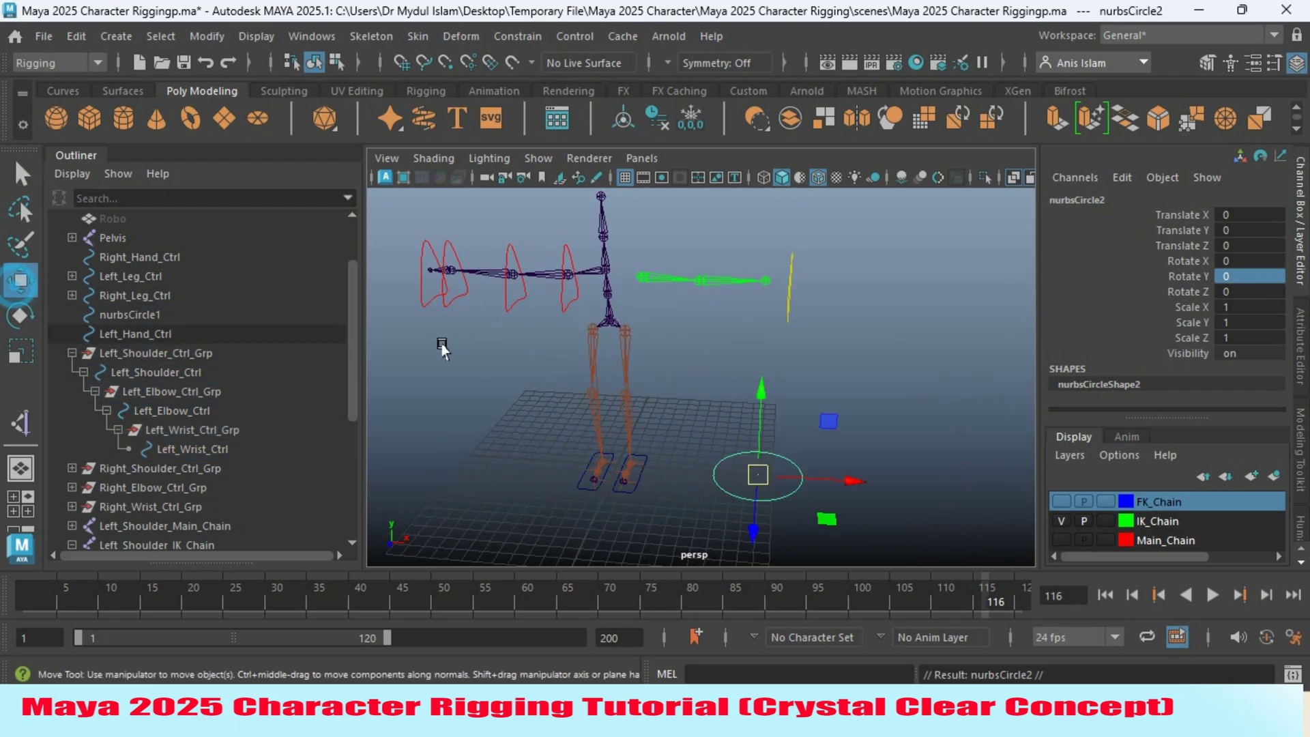
pyautogui.moveTo(853, 481); pyautogui.dragTo(1024, 483)
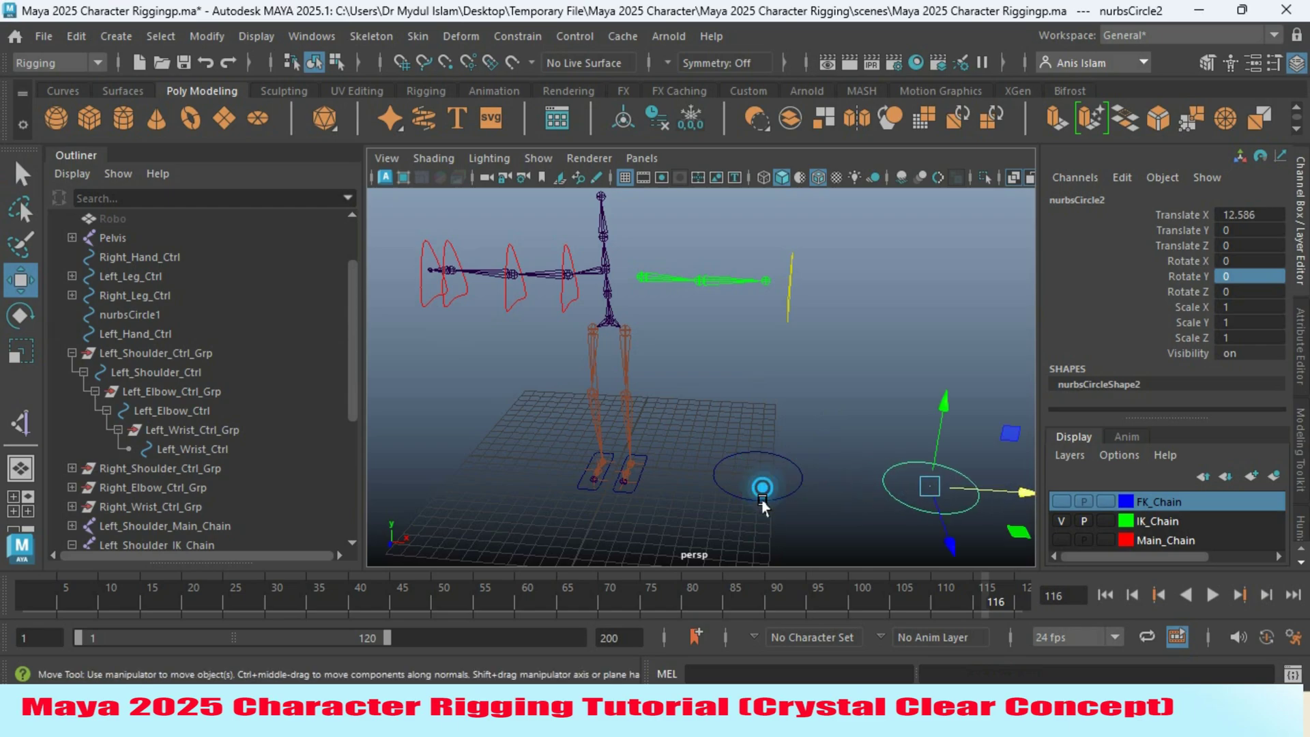
# Scale alternate control vertices of nurbsCircle1 inward into a four-pointed star, and enlarge the shape about 1.98 times in X and Z
pyautogui.click(762, 488)
pyautogui.click(1206, 60)
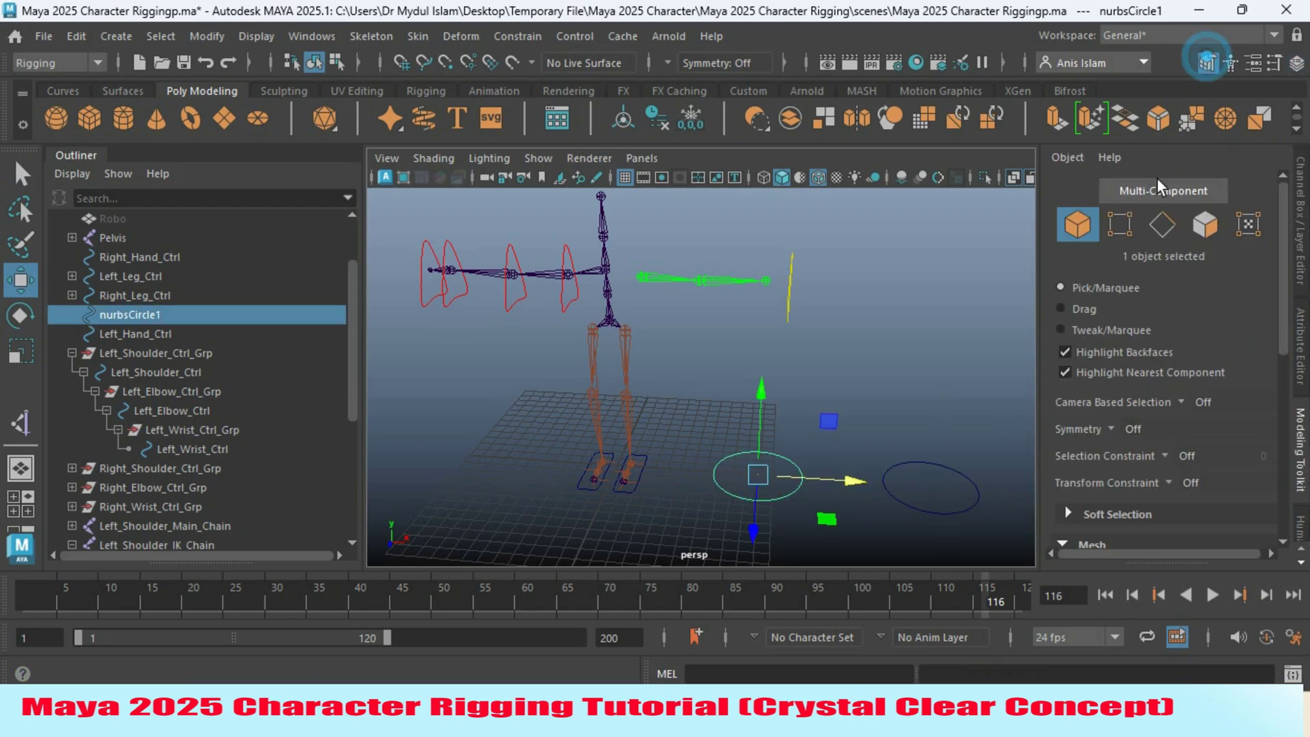
pyautogui.click(1119, 224)
pyautogui.moveTo(778, 483); pyautogui.dragTo(802, 518)
pyautogui.press('q')
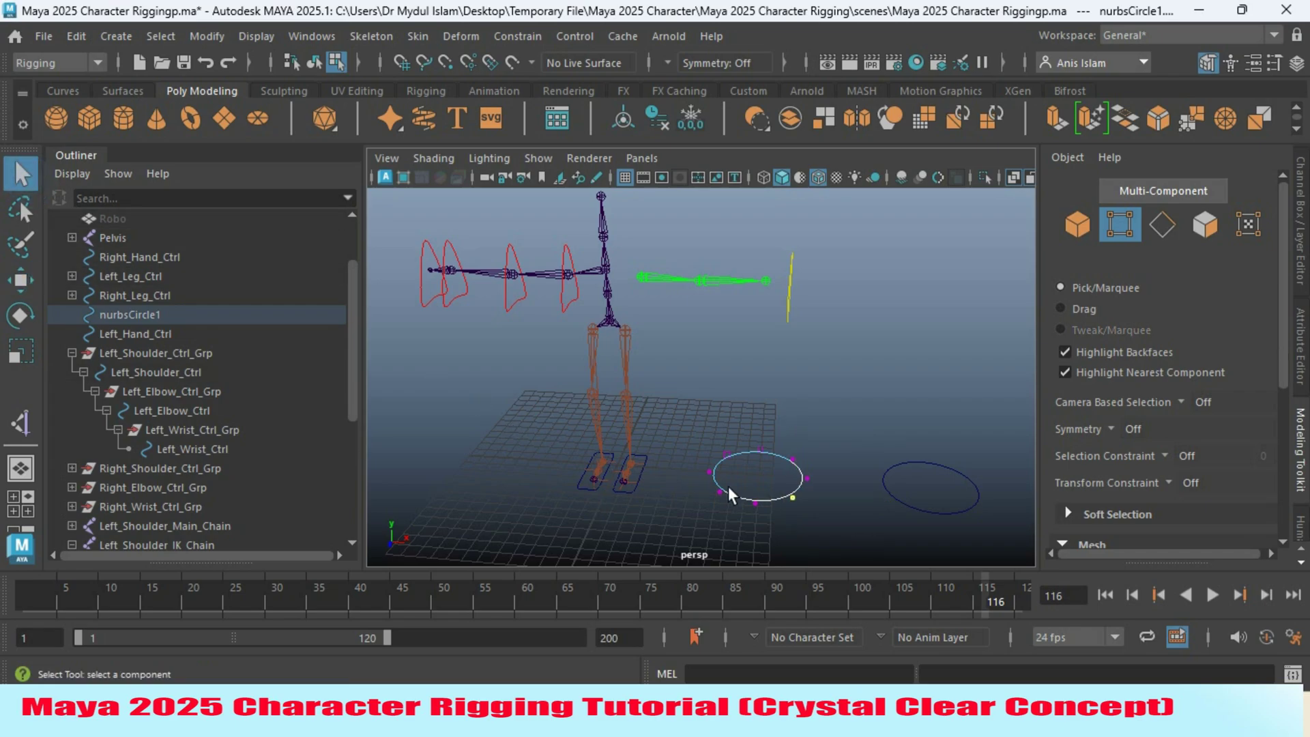
pyautogui.keyDown('shift'); pyautogui.click(722, 449); pyautogui.keyUp('shift')
pyautogui.click(20, 352)
pyautogui.moveTo(759, 483); pyautogui.dragTo(665, 451)
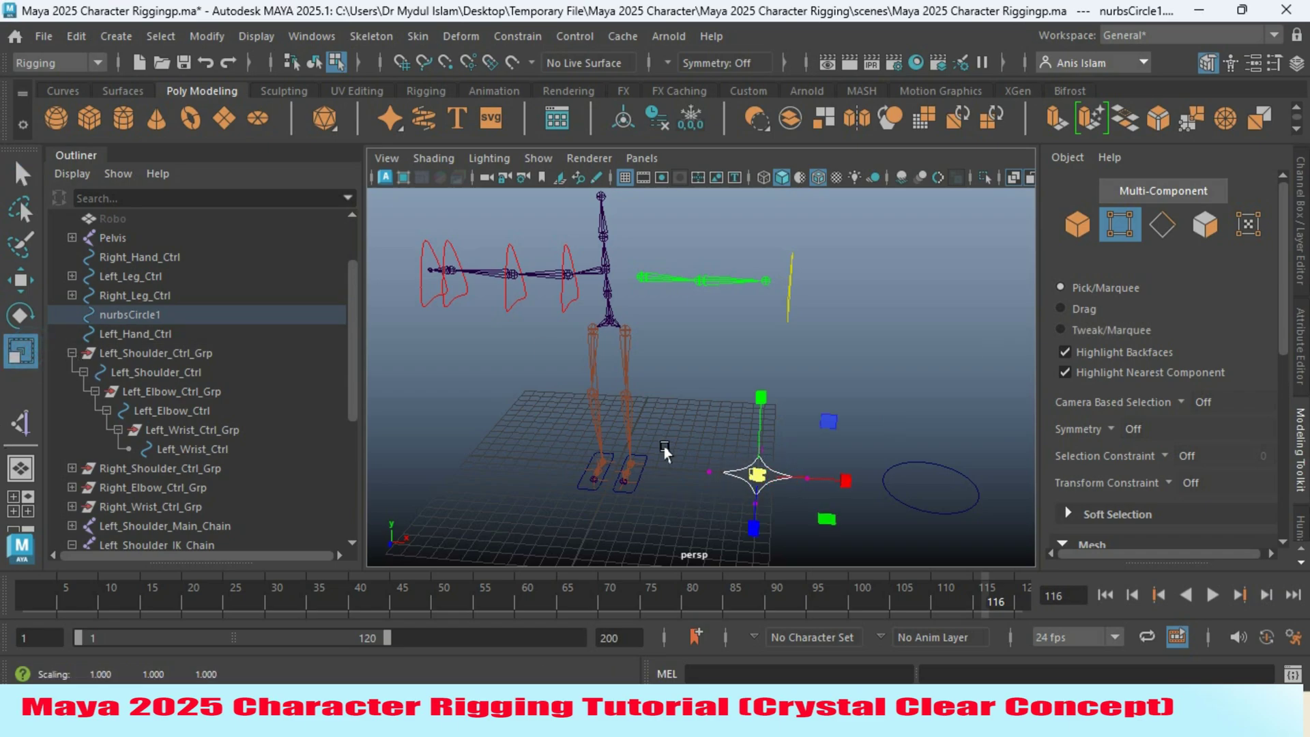
pyautogui.moveTo(758, 476); pyautogui.dragTo(824, 532)
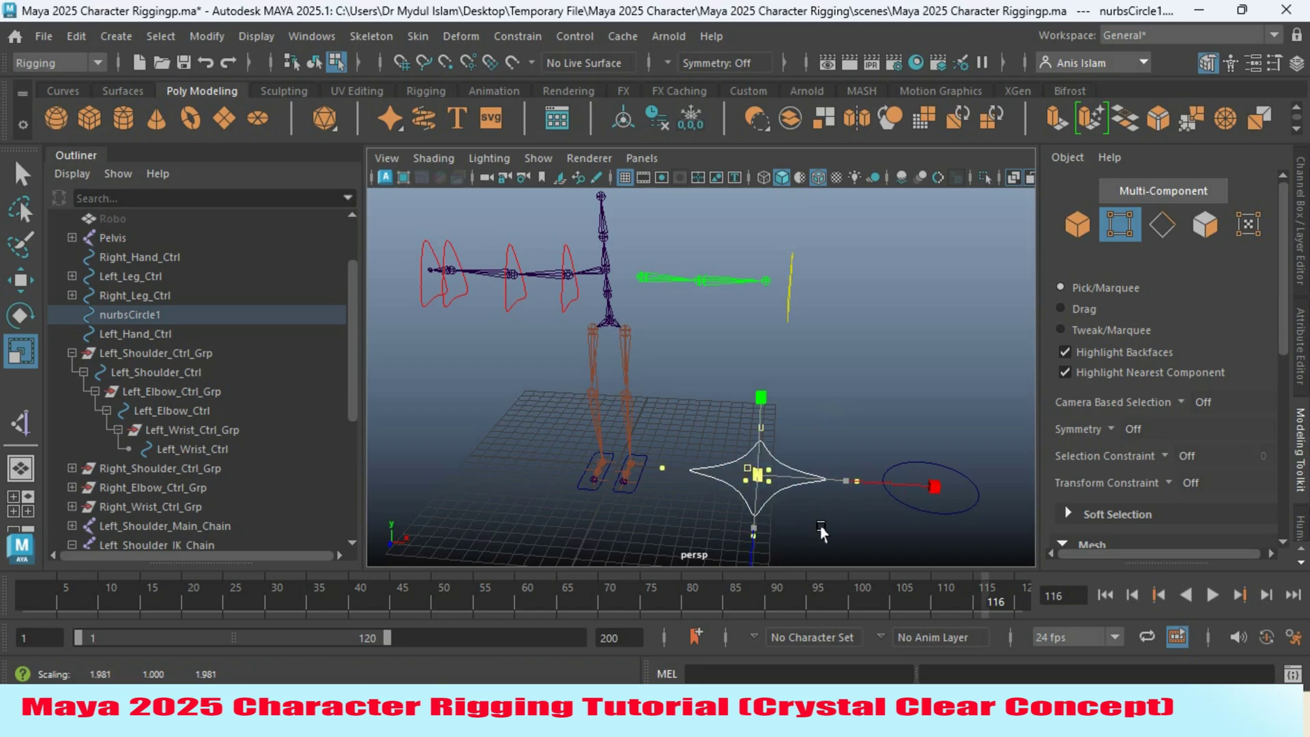
pyautogui.click(1072, 224)
# Snap the star-shaped nurbsCircle1 to the wrist joint of the left IK chain and freeze its transformations
pyautogui.keyDown('alt'); pyautogui.moveTo(816, 436); pyautogui.dragTo(819, 434); pyautogui.keyUp('alt')
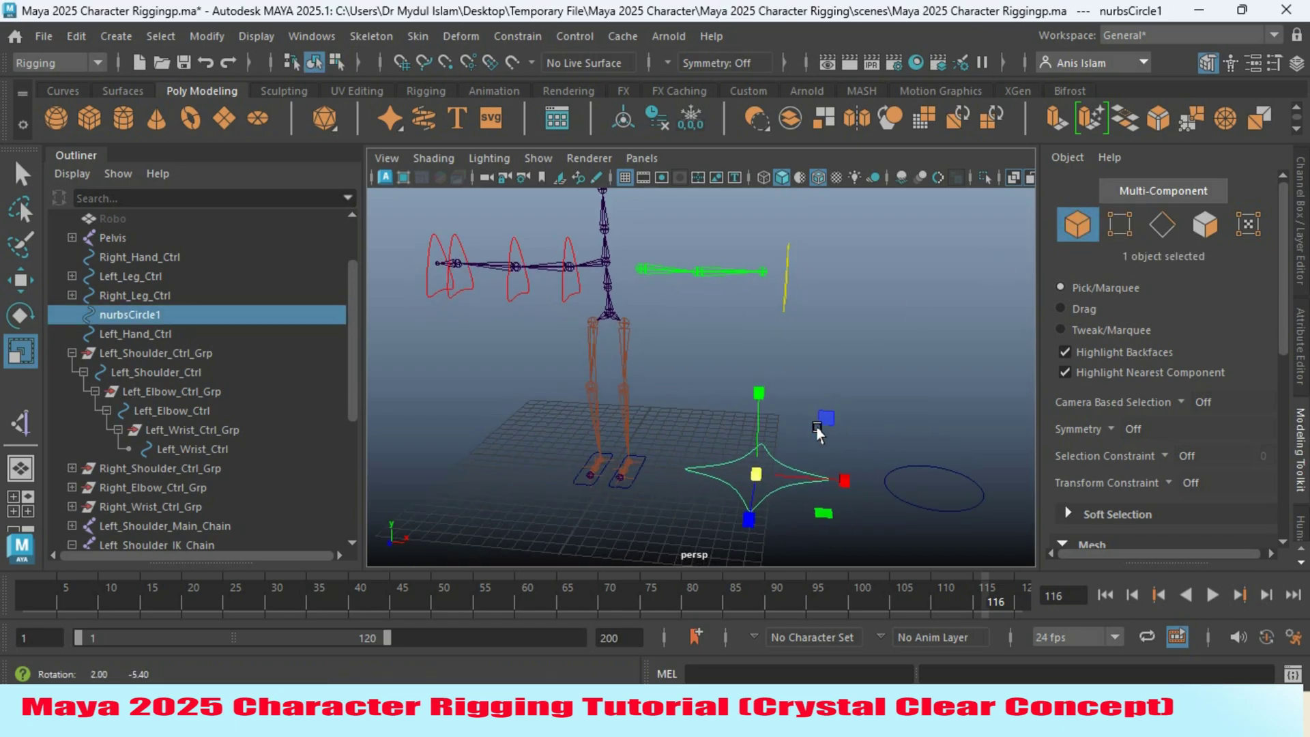
pyautogui.keyDown('alt'); pyautogui.moveTo(818, 430); pyautogui.dragTo(784, 430, button='right'); pyautogui.keyUp('alt')
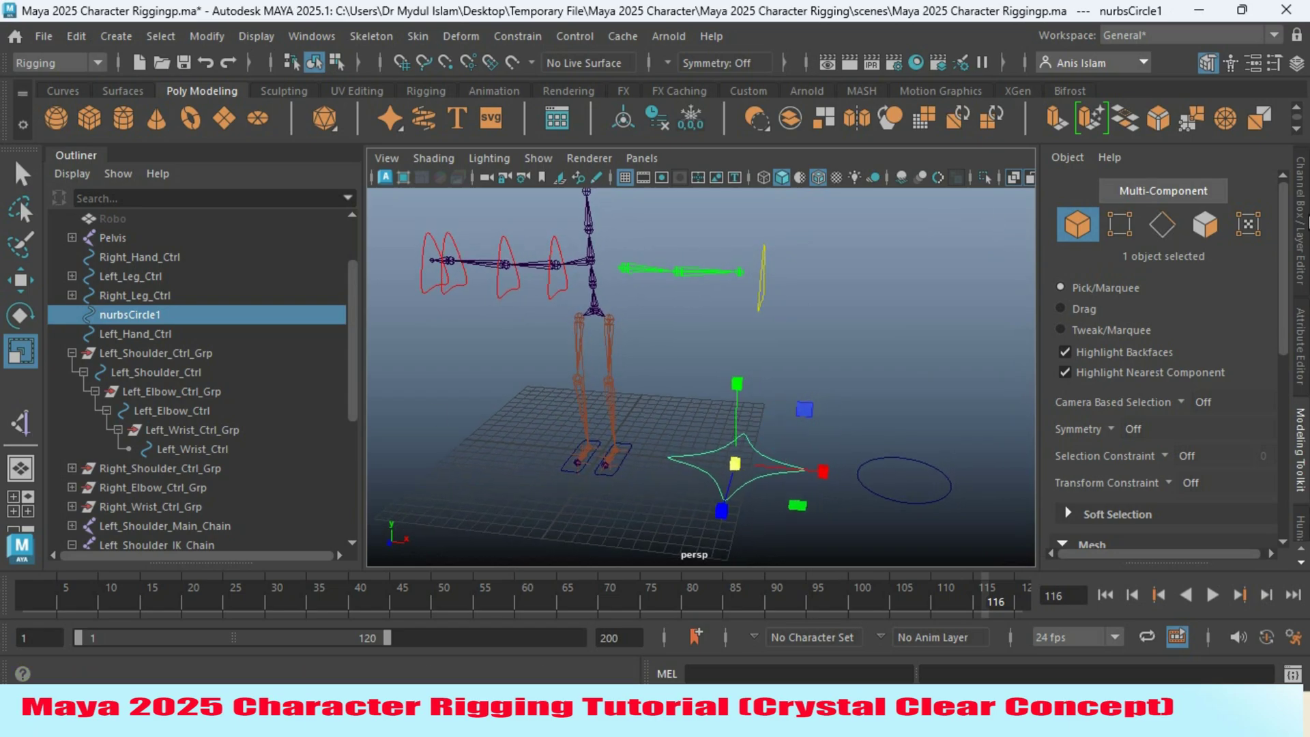
pyautogui.click(1300, 222)
pyautogui.press('w')
pyautogui.keyDown('alt'); pyautogui.moveTo(795, 300); pyautogui.dragTo(628, 485); pyautogui.keyUp('alt')
pyautogui.press('v')
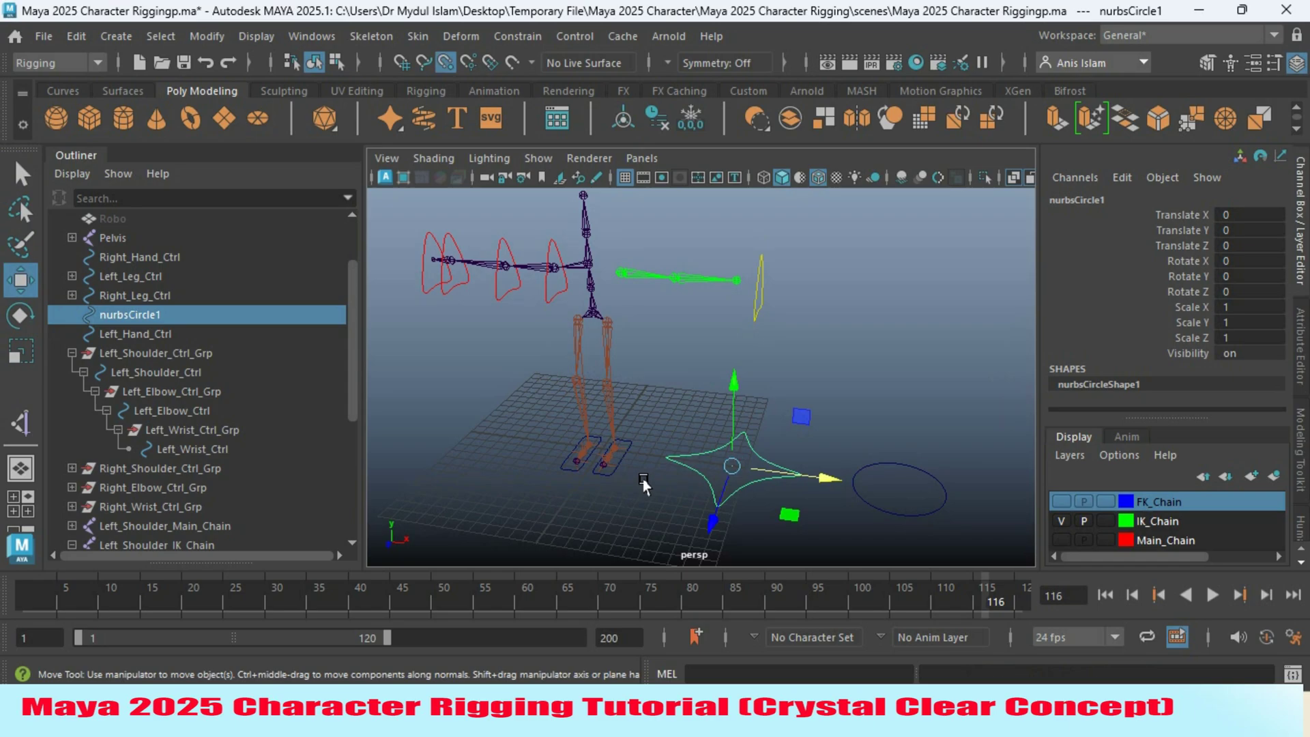
pyautogui.moveTo(726, 465); pyautogui.dragTo(740, 319)
pyautogui.keyDown('alt'); pyautogui.moveTo(770, 392); pyautogui.dragTo(746, 468); pyautogui.keyUp('alt')
pyautogui.keyDown('alt'); pyautogui.moveTo(746, 468); pyautogui.dragTo(751, 502, button='right'); pyautogui.keyUp('alt')
pyautogui.moveTo(752, 501)
pyautogui.keyDown('alt'); pyautogui.mouseDown()
pyautogui.moveTo(767, 502)
pyautogui.moveTo(756, 504)
pyautogui.mouseUp(); pyautogui.keyUp('alt')
pyautogui.click(686, 119)
# Parent-constrain nurbsCircle1 to the Left_Wrist joint of the left IK chain
pyautogui.keyDown('alt'); pyautogui.moveTo(741, 418); pyautogui.dragTo(532, 441); pyautogui.keyUp('alt')
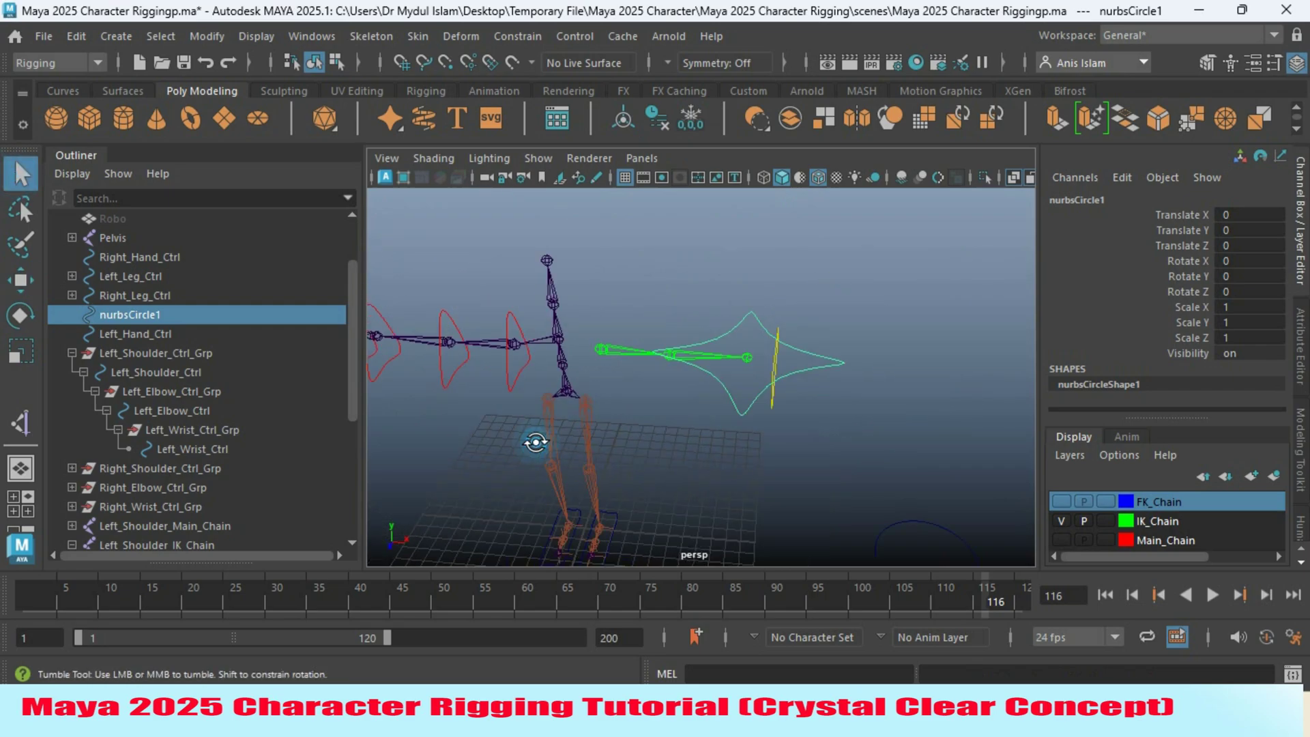
pyautogui.click(748, 354)
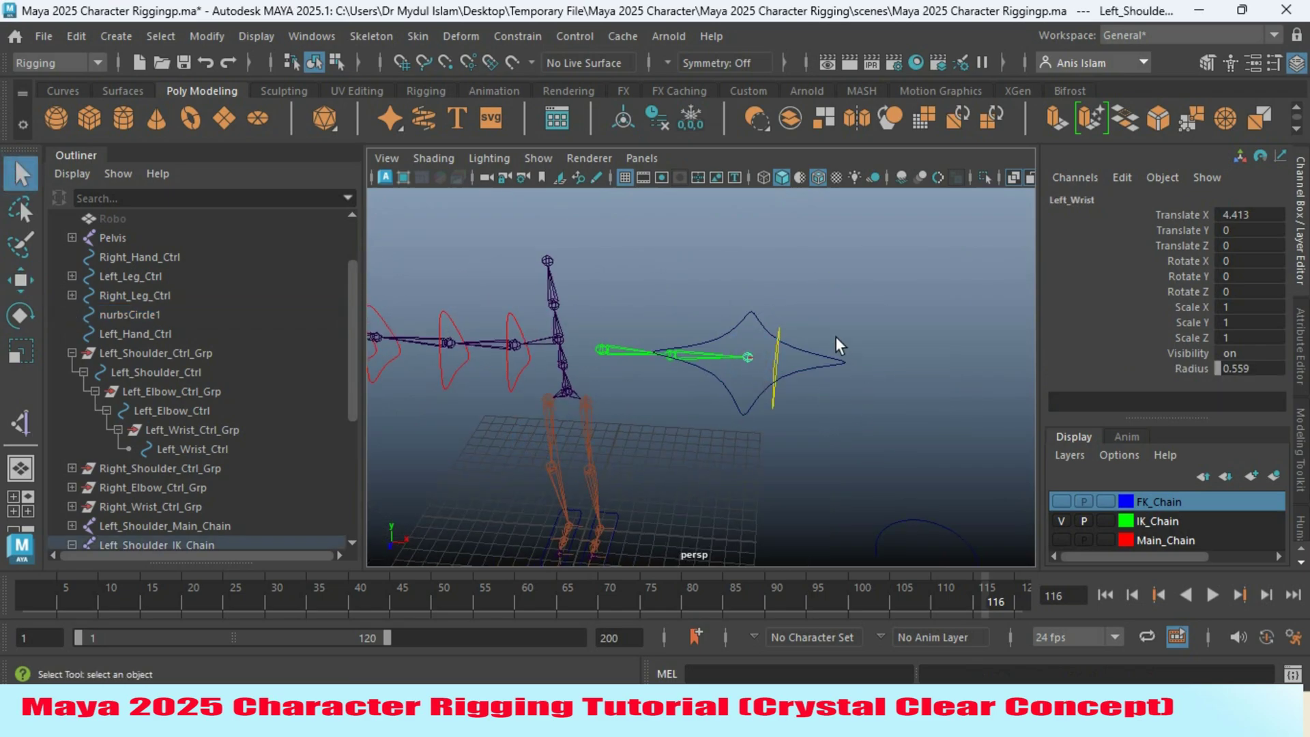
pyautogui.click(837, 361)
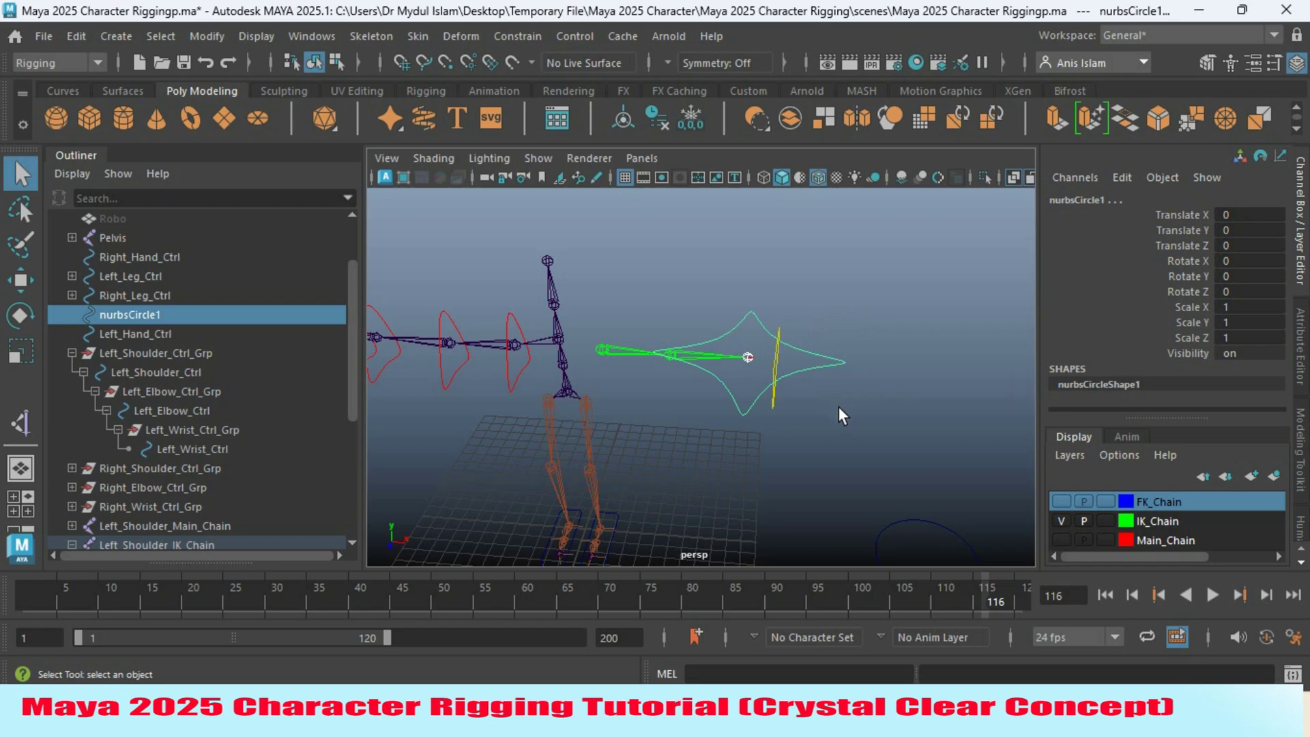
pyautogui.click(503, 39)
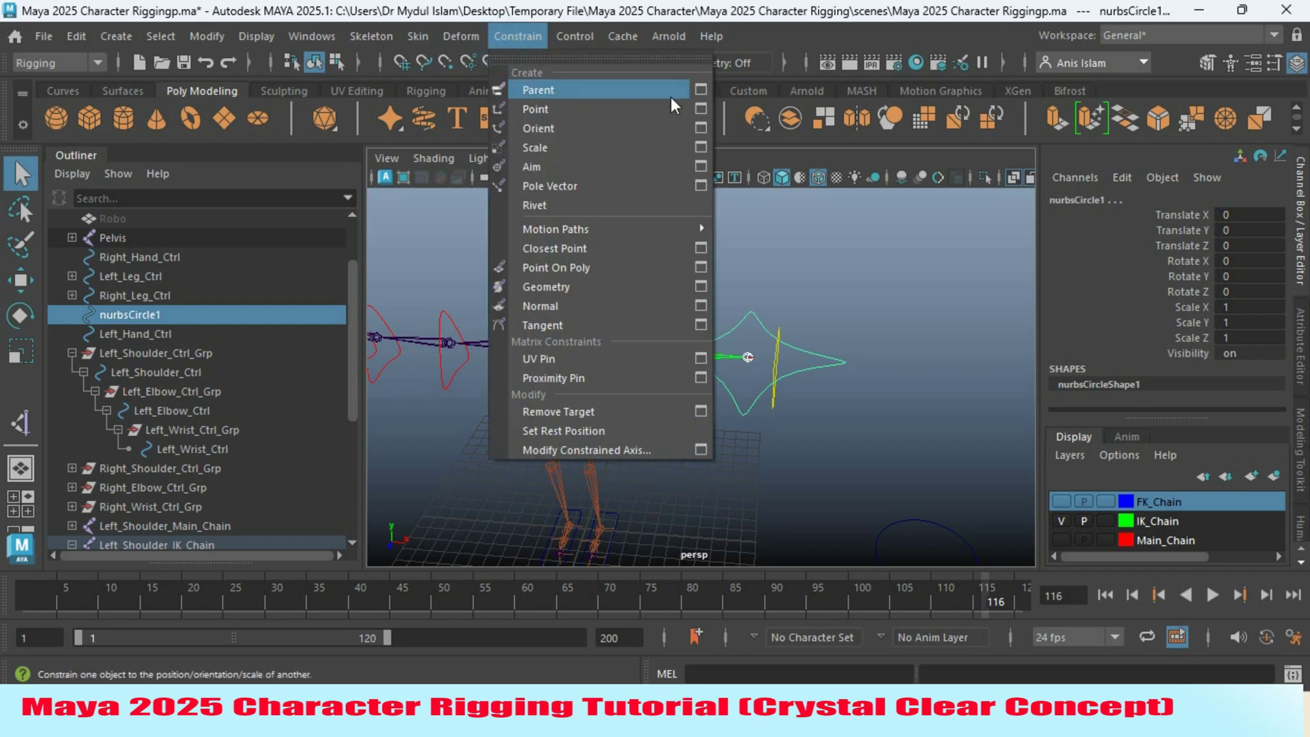
pyautogui.click(700, 89)
pyautogui.click(235, 339)
pyautogui.click(303, 619)
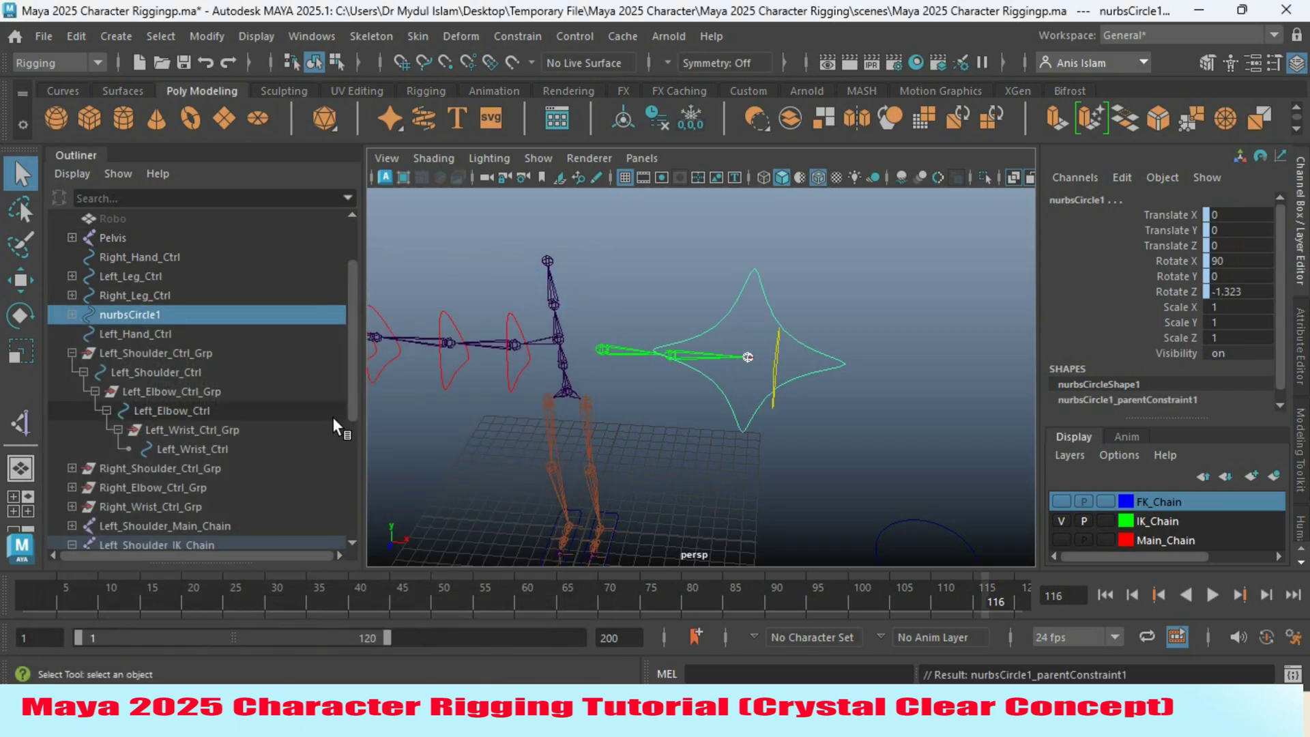
# Rename nurbsCircle1 as Left_IK_Ctrl
pyautogui.doubleClick(135, 313)
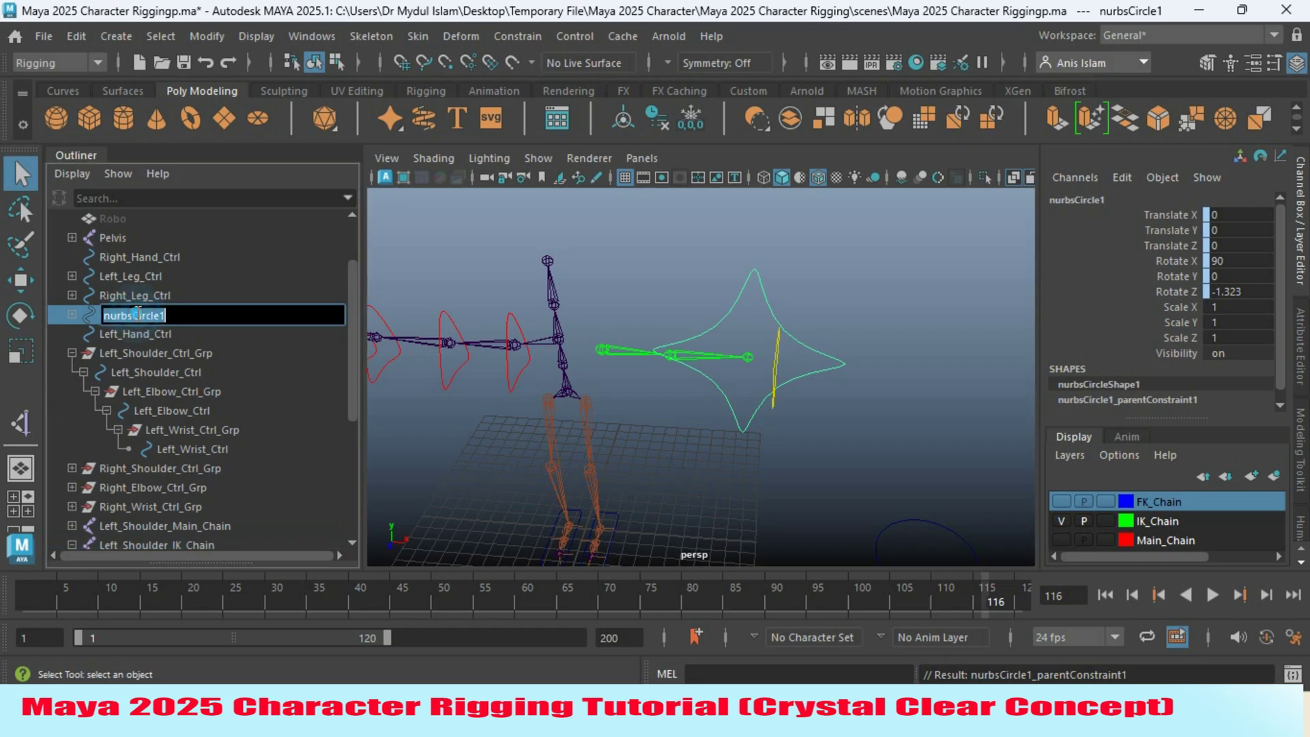
pyautogui.write('Lef')
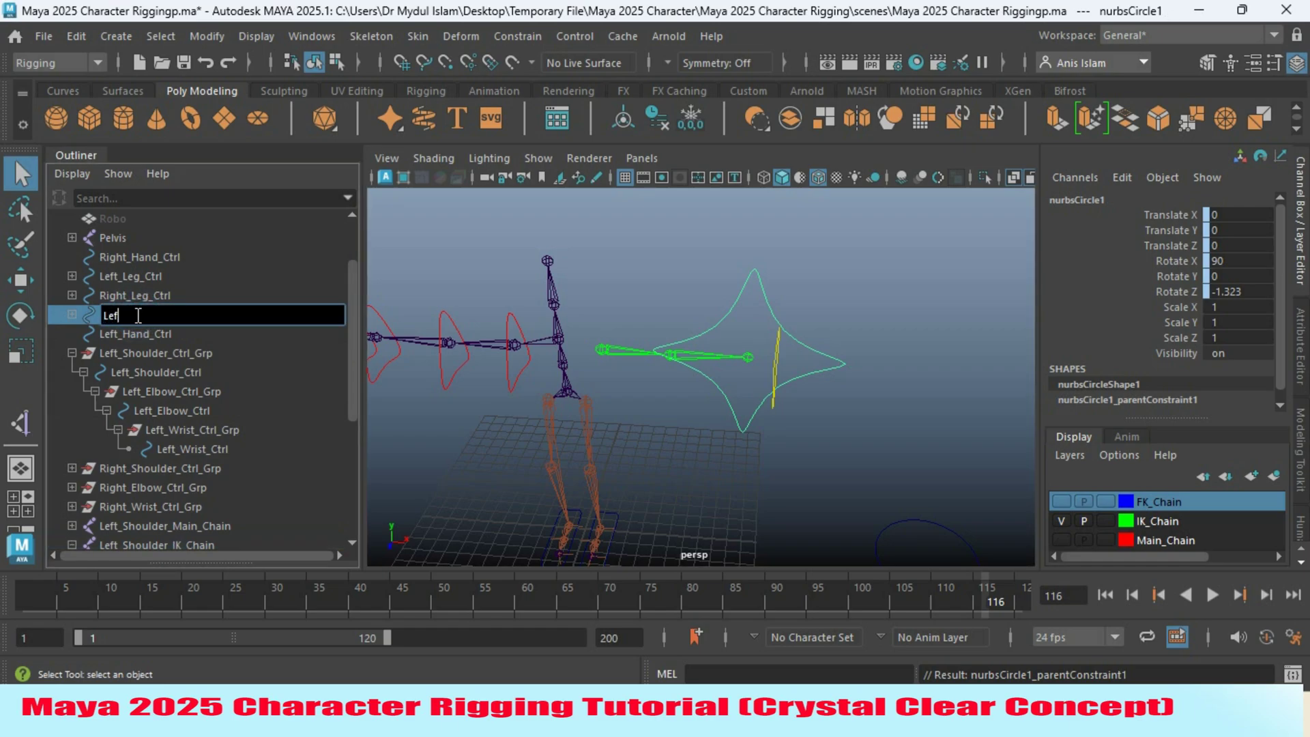
pyautogui.write('t_IK_Ctrl')
pyautogui.press('Return')
# Group Left_IK_Ctrl on its own and name the group Left_IK_Ctrl_Grp
pyautogui.keyDown('alt'); pyautogui.moveTo(568, 372); pyautogui.dragTo(610, 379, button='middle'); pyautogui.keyUp('alt')
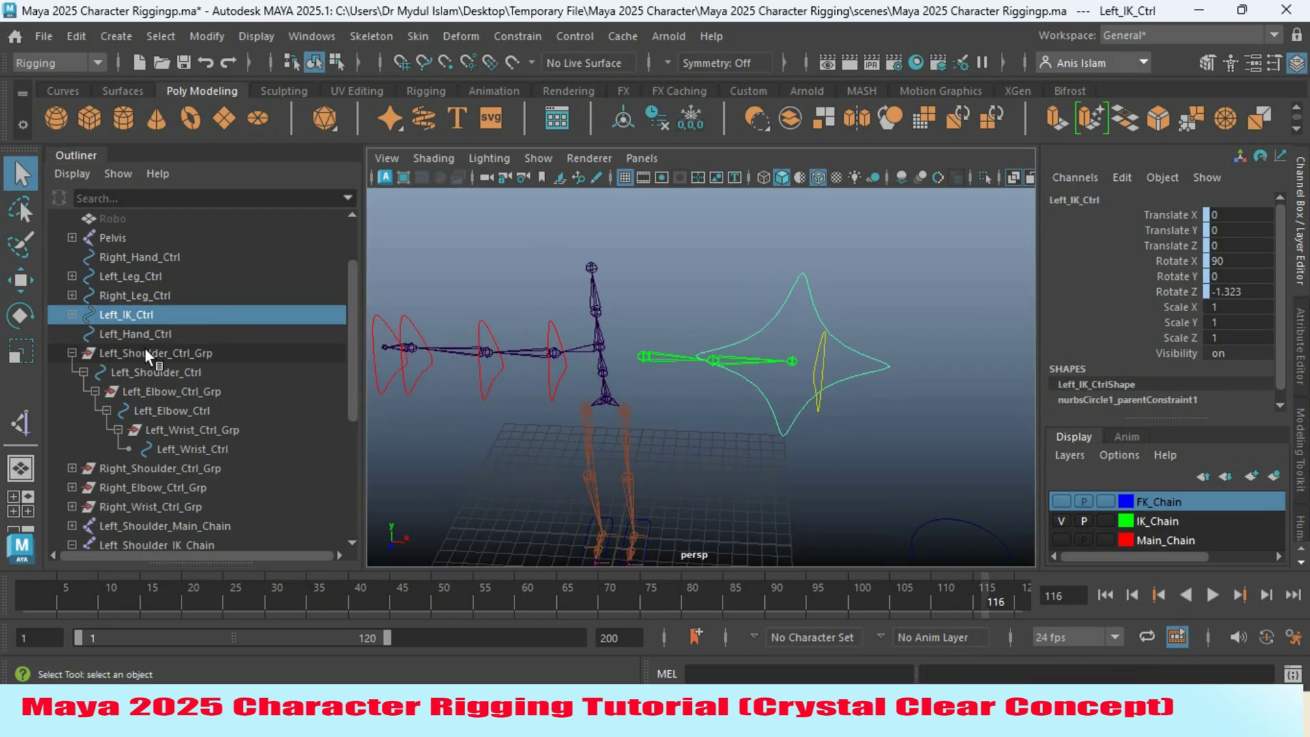
pyautogui.click(71, 314)
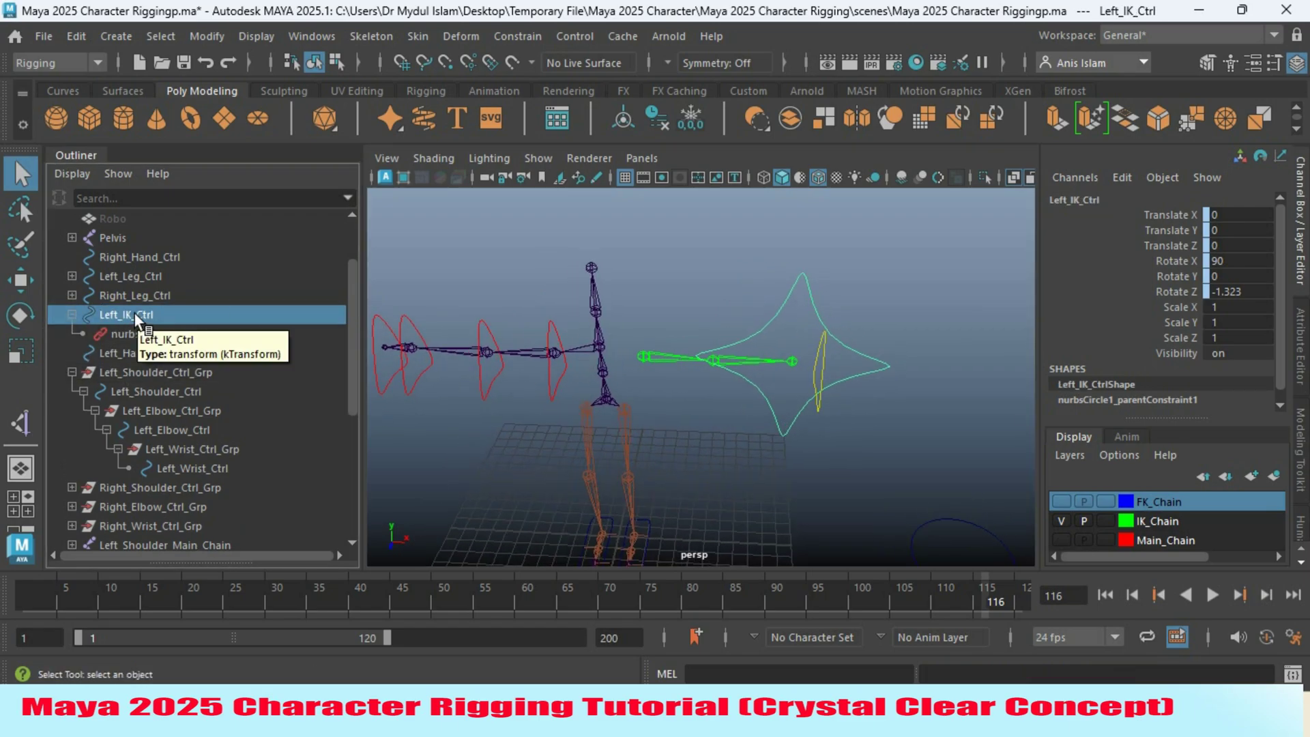
pyautogui.hotkey('ctrl', 'g')
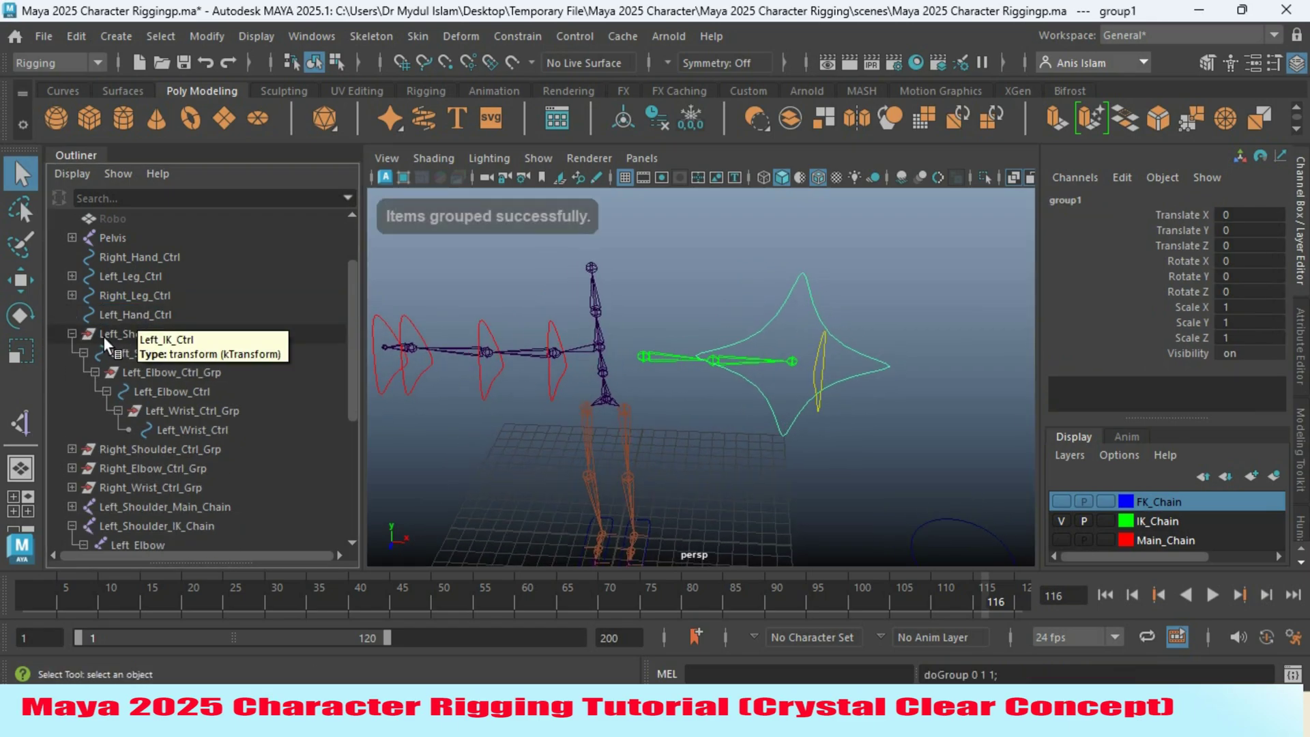
pyautogui.moveTo(353, 382); pyautogui.dragTo(351, 509)
pyautogui.click(71, 487)
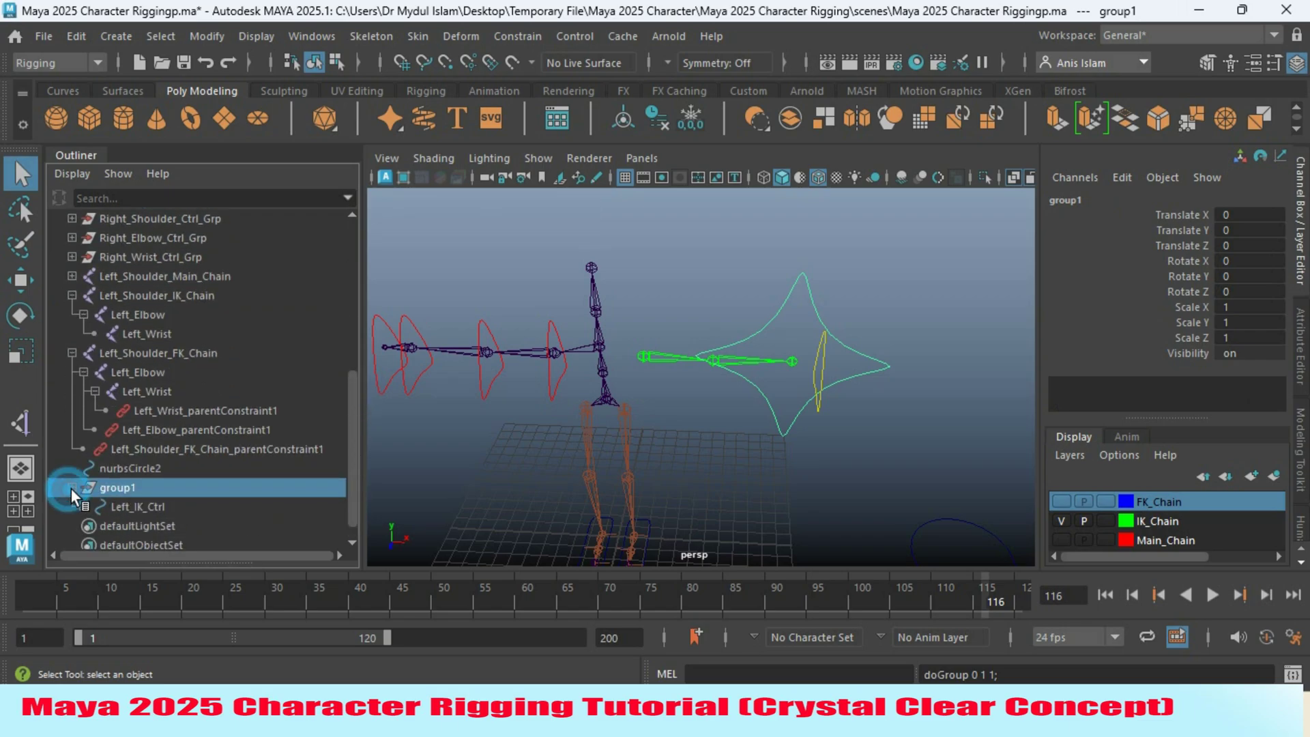
pyautogui.click(140, 507)
pyautogui.doubleClick(141, 506)
pyautogui.hotkey('ctrl', 'c')
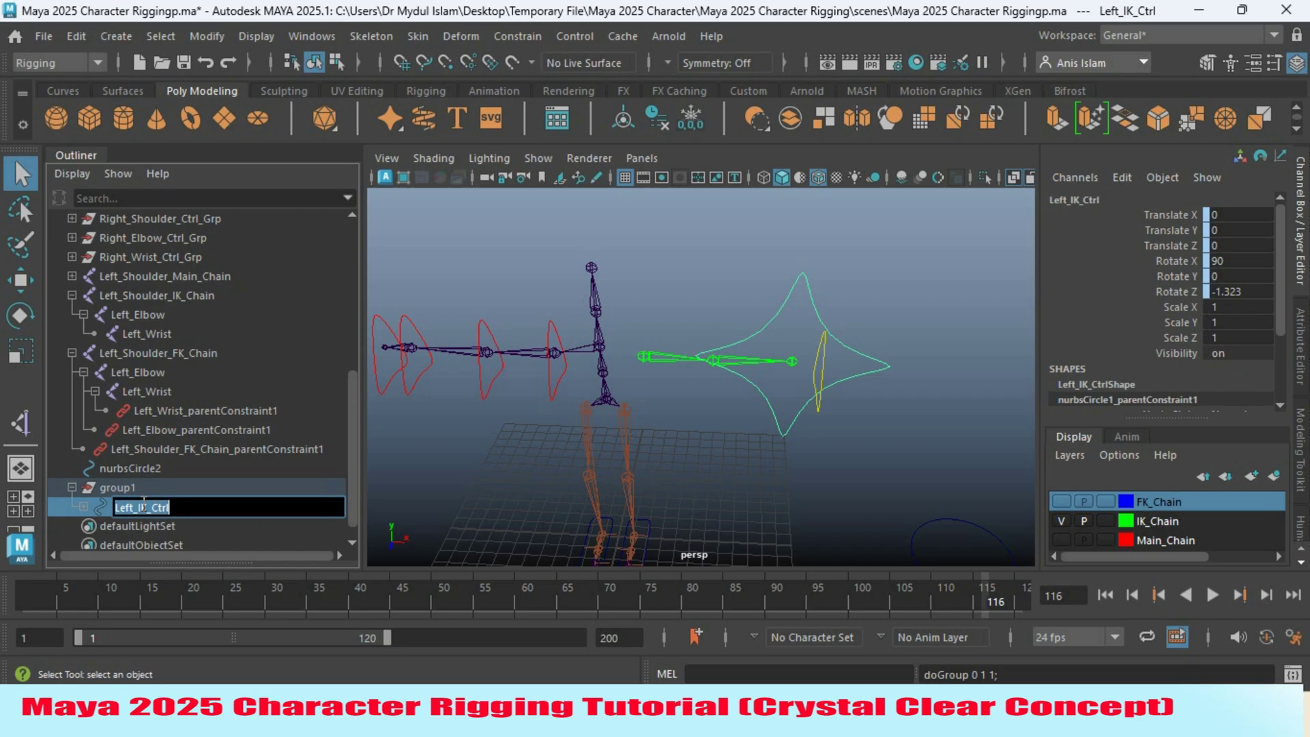
pyautogui.doubleClick(136, 487)
pyautogui.hotkey('ctrl', 'v')
pyautogui.write('_Grp')
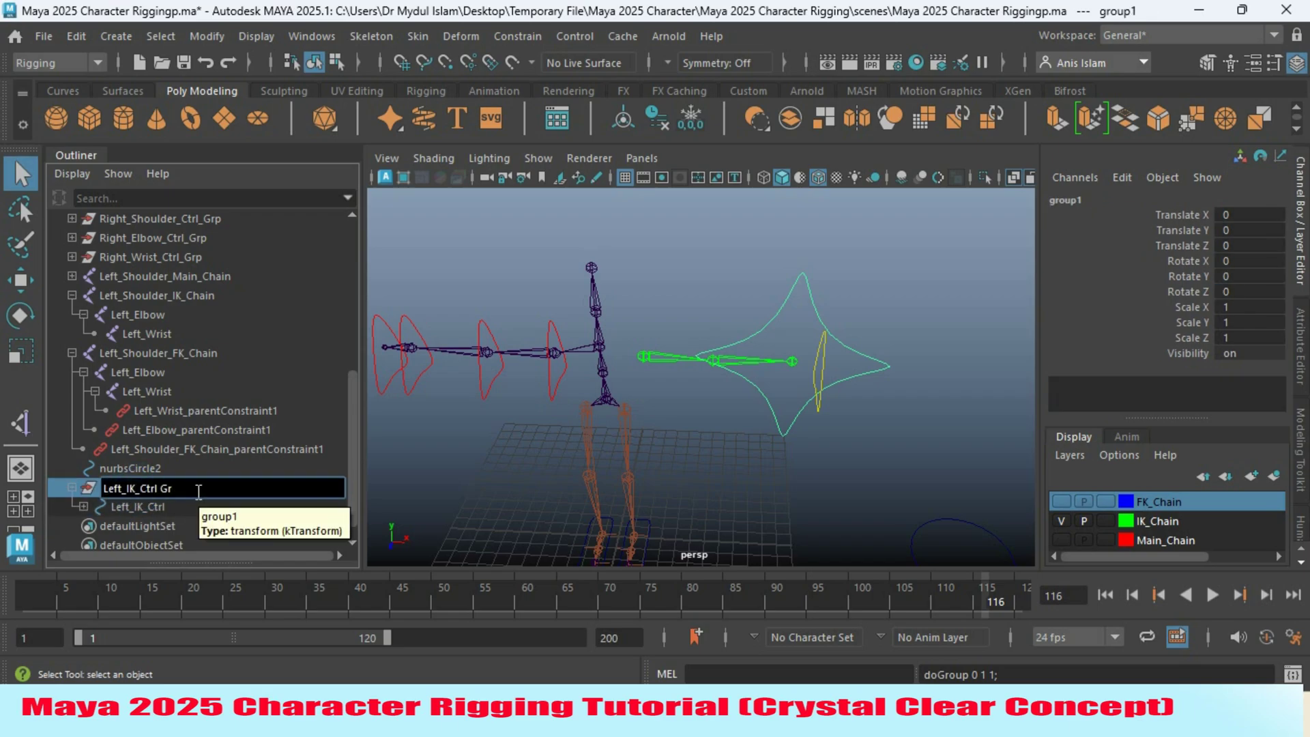
pyautogui.press('Return')
pyautogui.press('w')
# Create an IK handle with reset tool settings and the Rotate-Plane Solver from Left_Shoulder_IK_Chain to its Left_Wrist joint
pyautogui.click(373, 36)
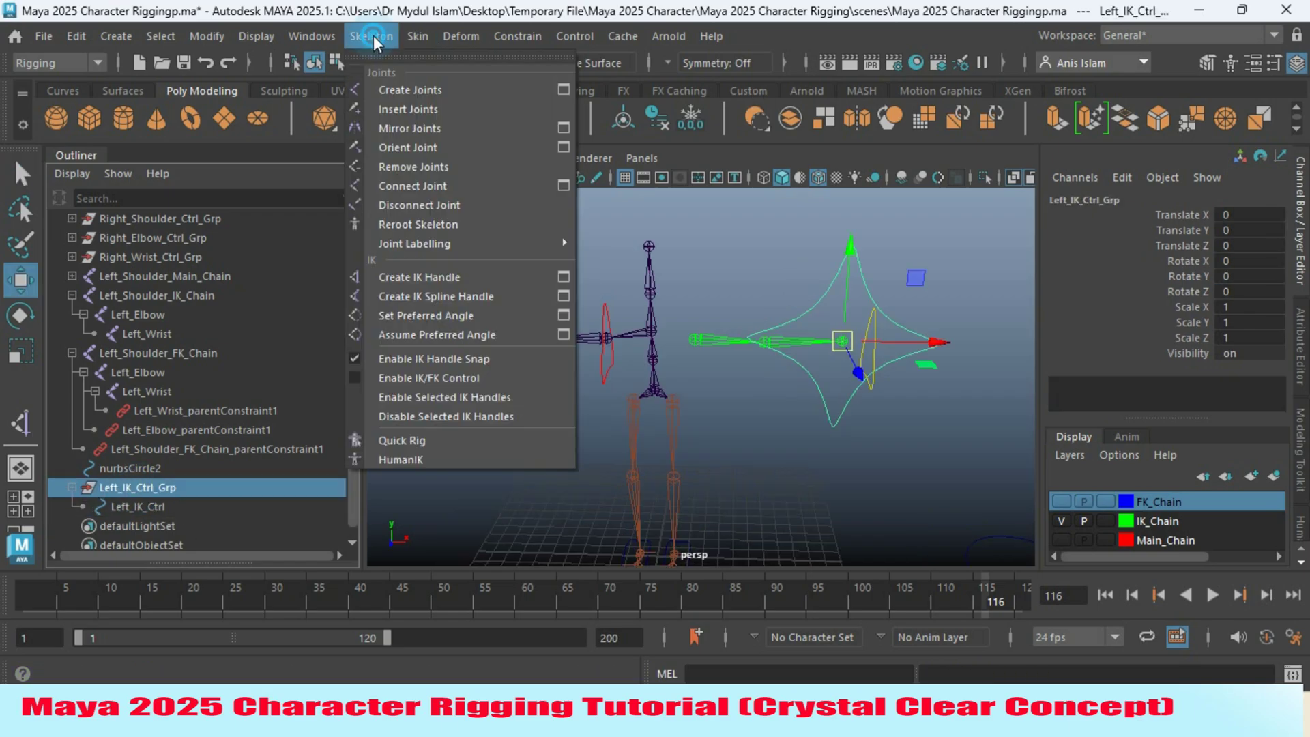
pyautogui.click(562, 277)
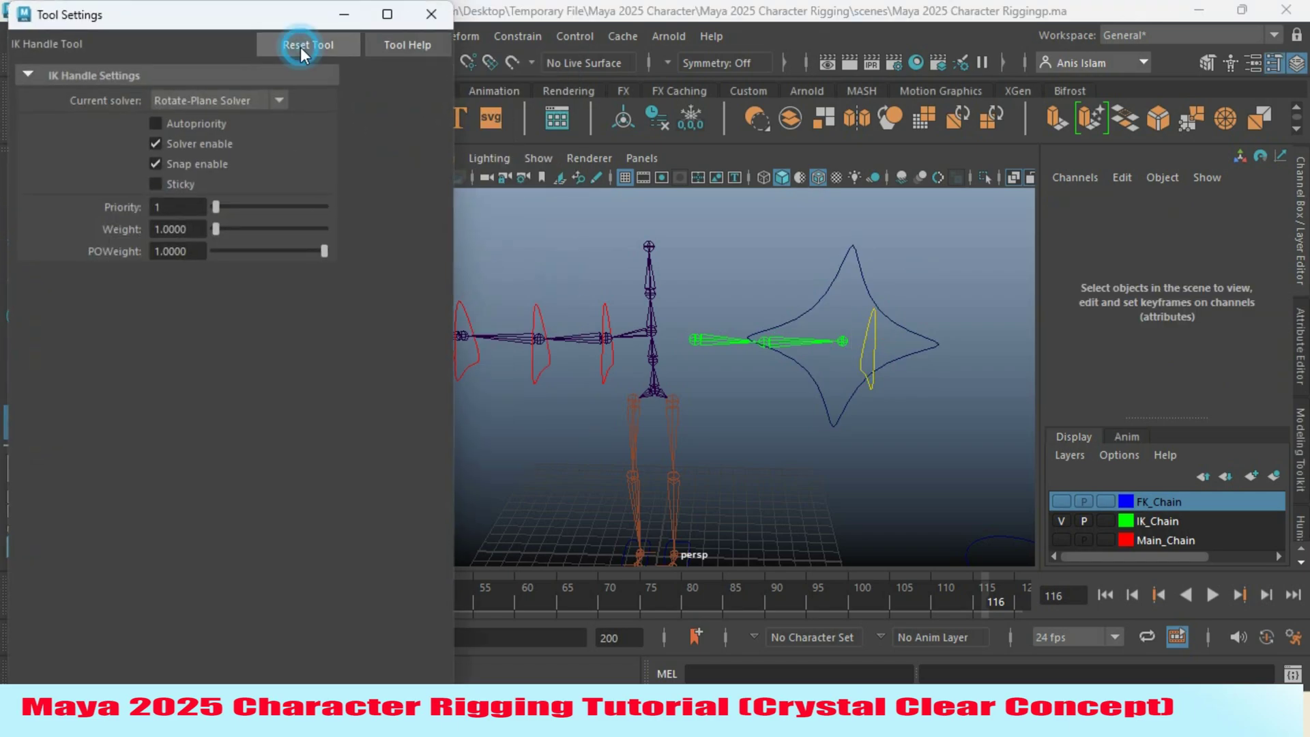
pyautogui.click(431, 15)
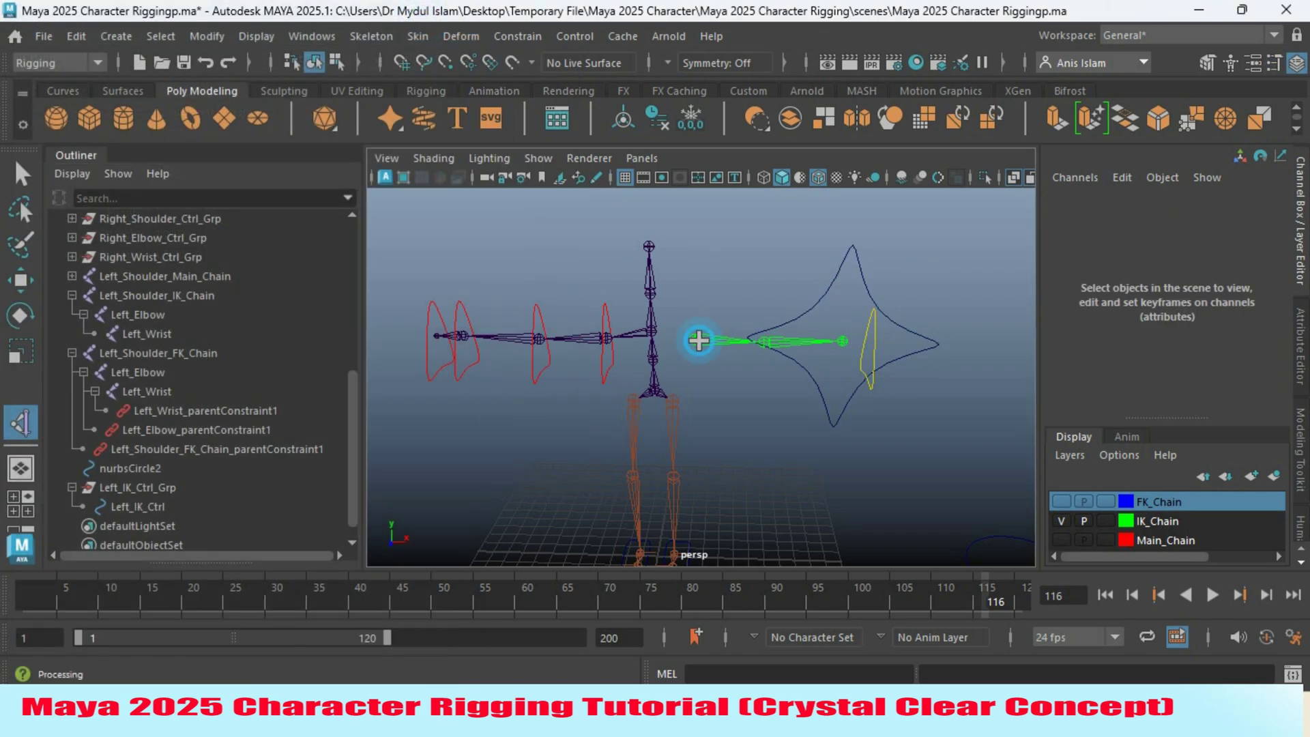
pyautogui.click(699, 339)
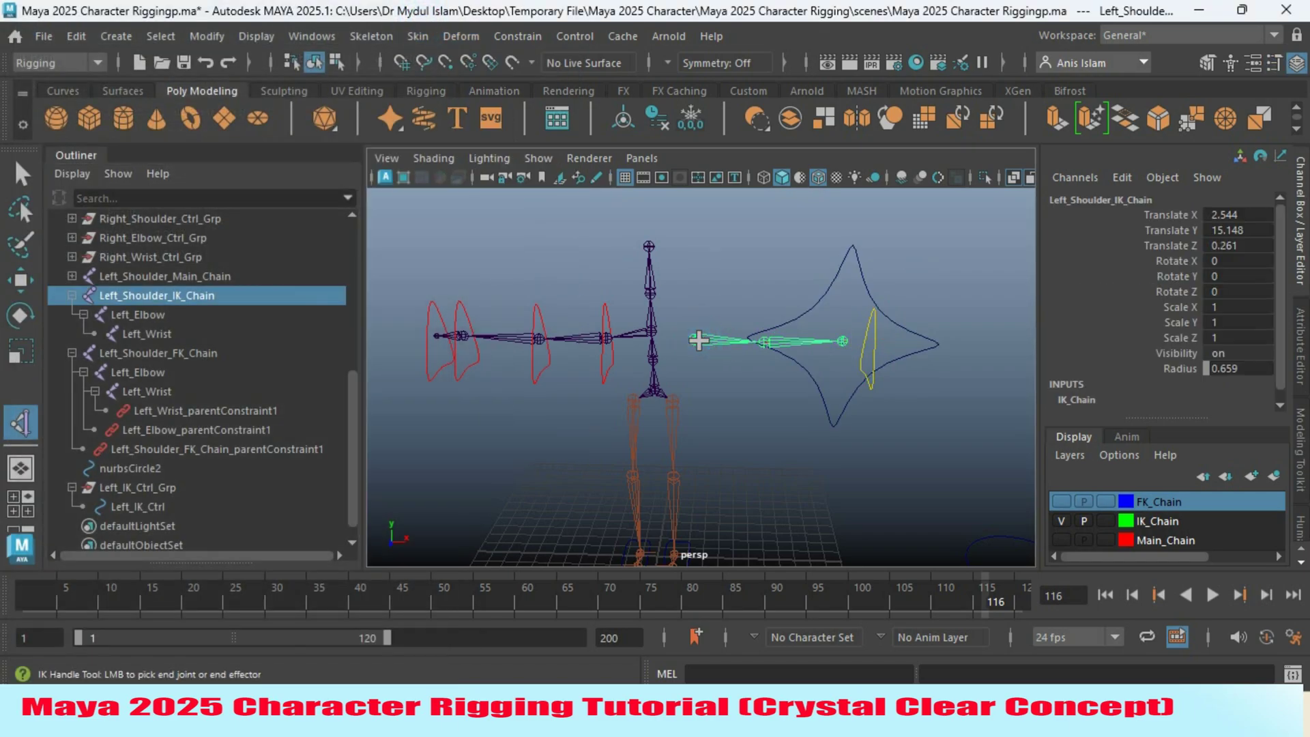
pyautogui.click(848, 343)
pyautogui.press('w')
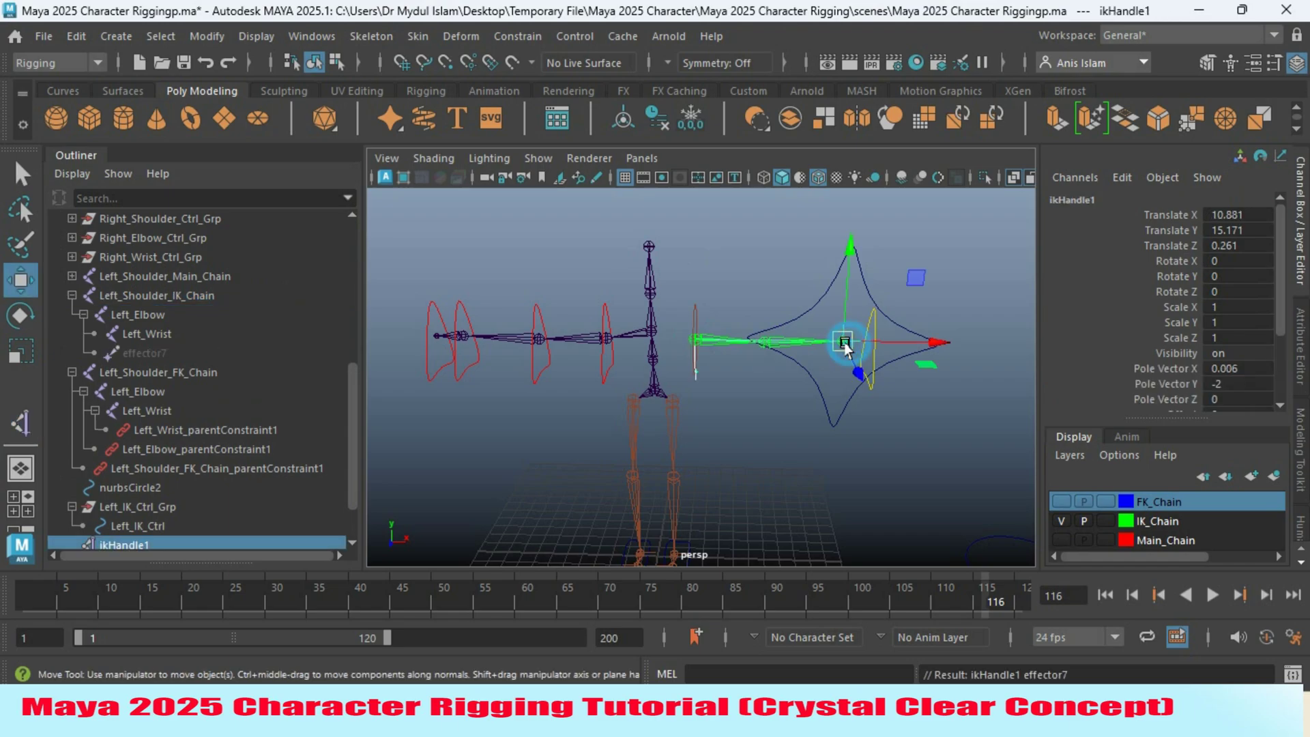
# Parent ikHandle1 under Left_IK_Ctrl in the scene hierarchy
pyautogui.keyDown('alt'); pyautogui.moveTo(839, 339); pyautogui.dragTo(755, 395); pyautogui.keyUp('alt')
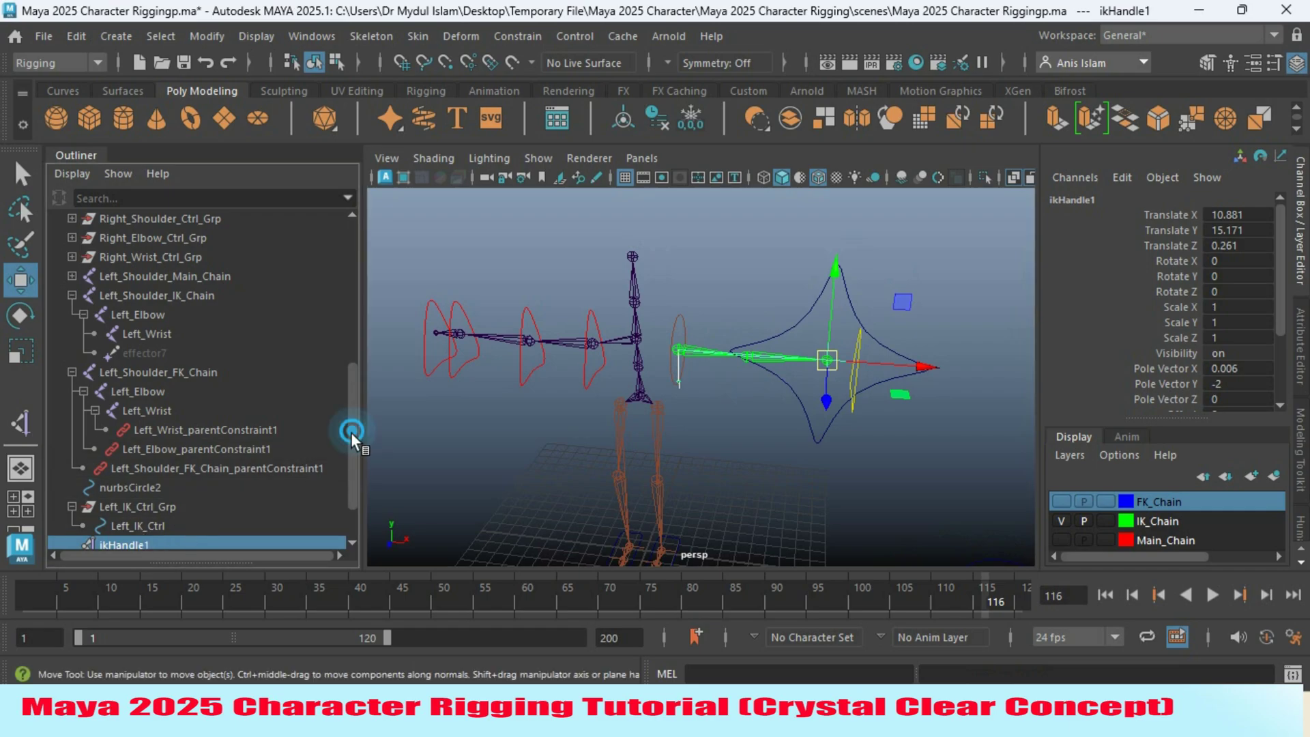
pyautogui.scroll(-1, 350, 432)
pyautogui.moveTo(119, 488); pyautogui.dragTo(117, 468, button='middle')
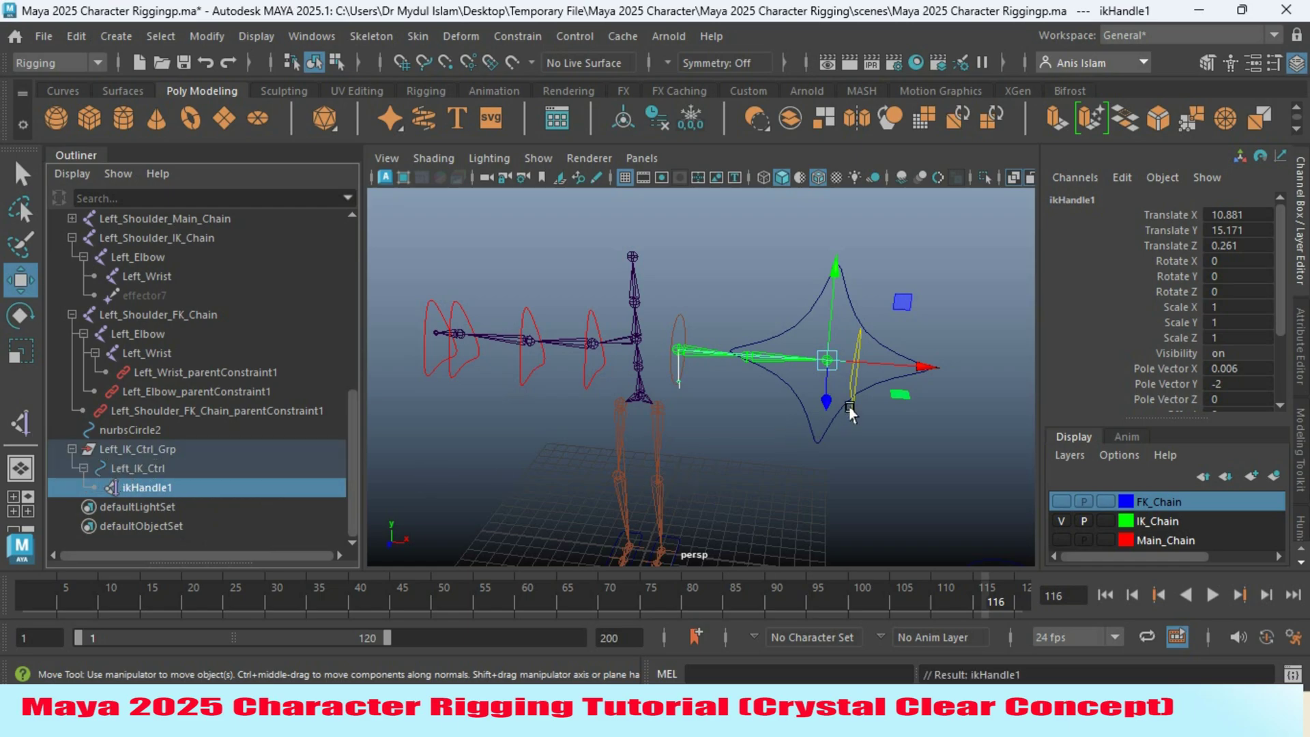
# Move Left_IK_Ctrl about -0.93 units along X to bend the left IK arm
pyautogui.click(804, 315)
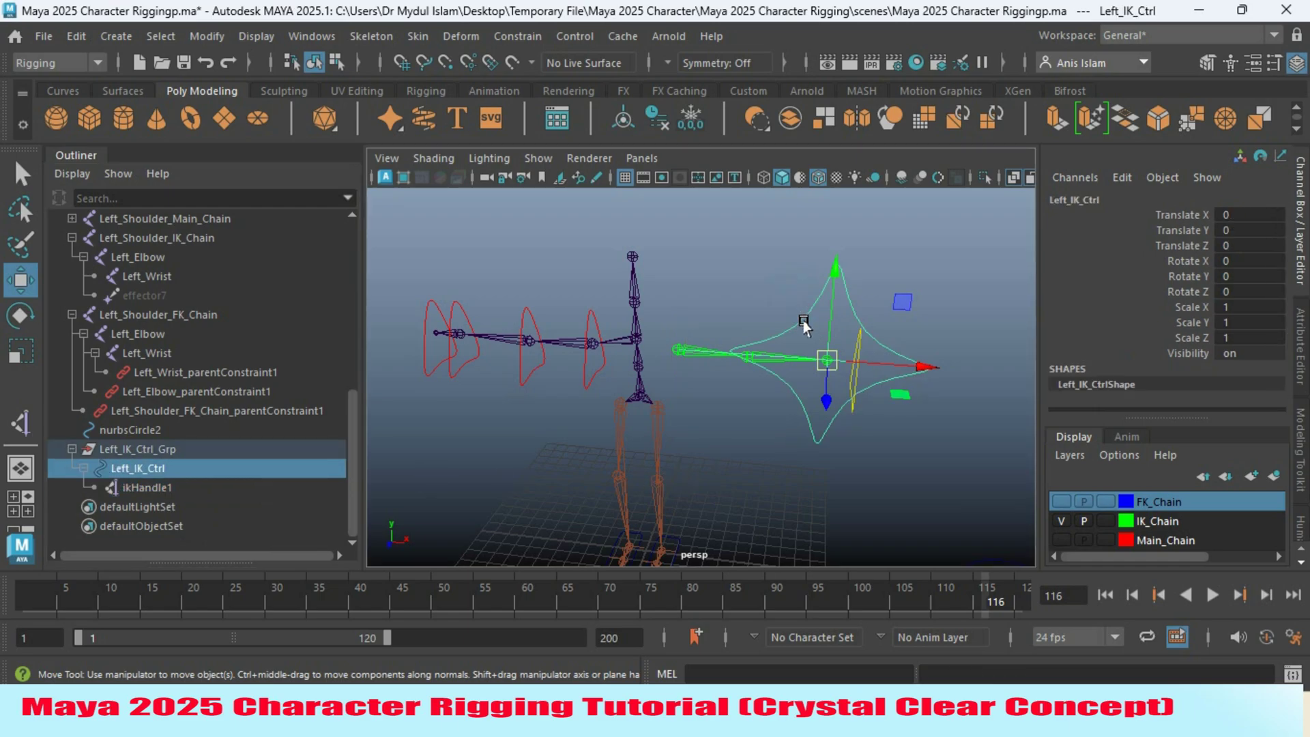
pyautogui.moveTo(921, 368); pyautogui.dragTo(904, 374)
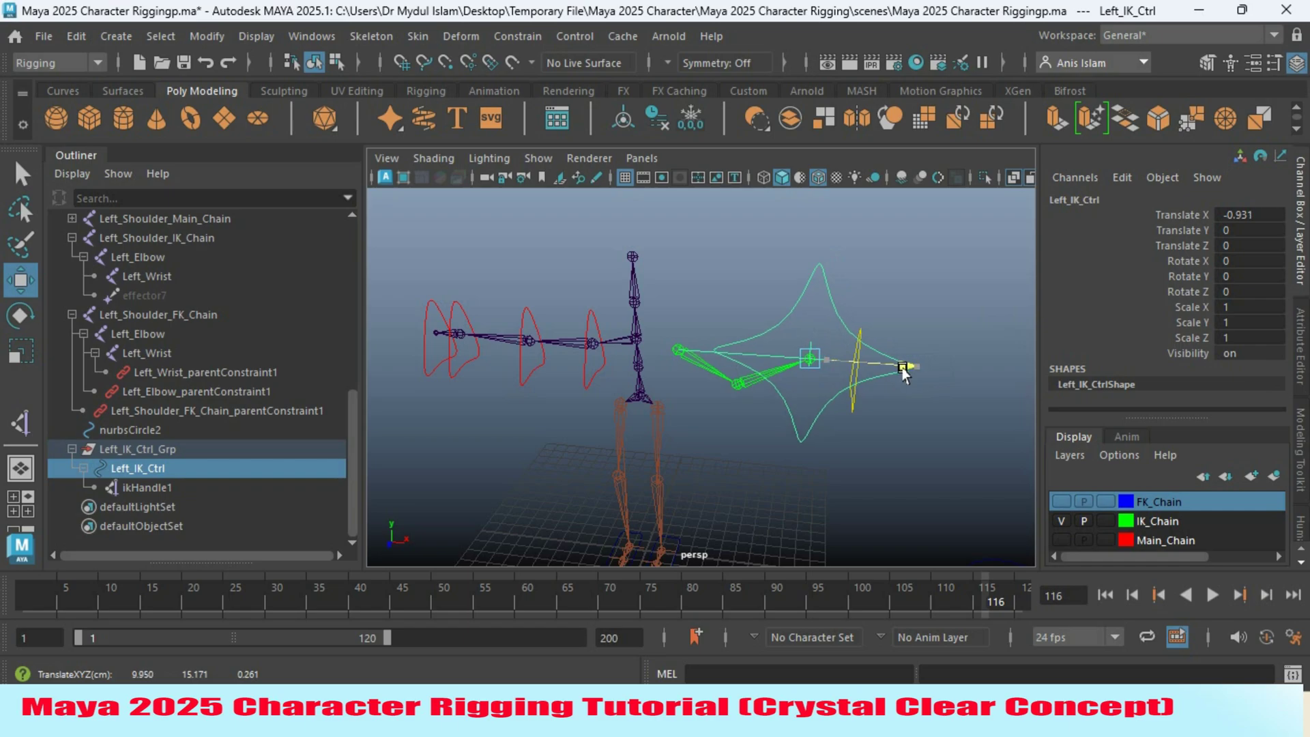
pyautogui.keyDown('alt'); pyautogui.moveTo(845, 421); pyautogui.dragTo(816, 418); pyautogui.keyUp('alt')
# Rotate Left_IK_Ctrl about its X axis and set its Rotate X to -180
pyautogui.click(22, 315)
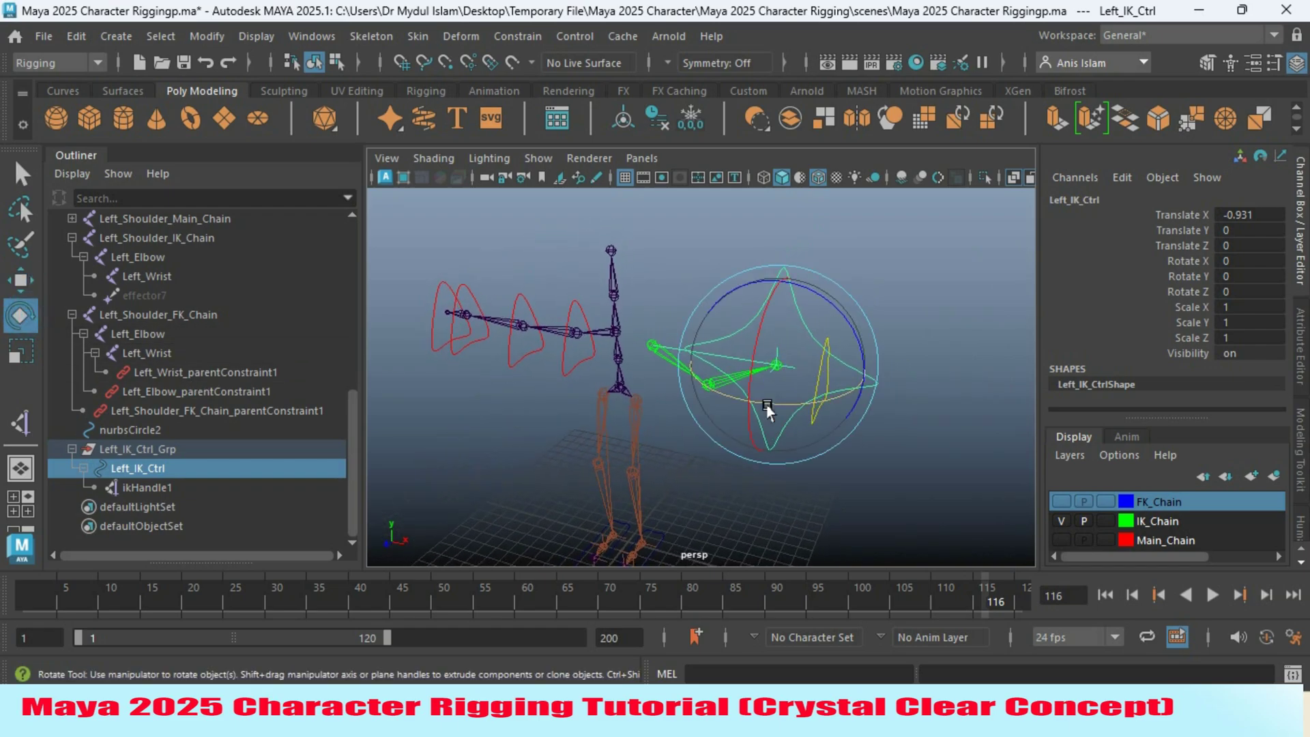
pyautogui.moveTo(749, 371); pyautogui.dragTo(756, 320)
pyautogui.doubleClick(1238, 260)
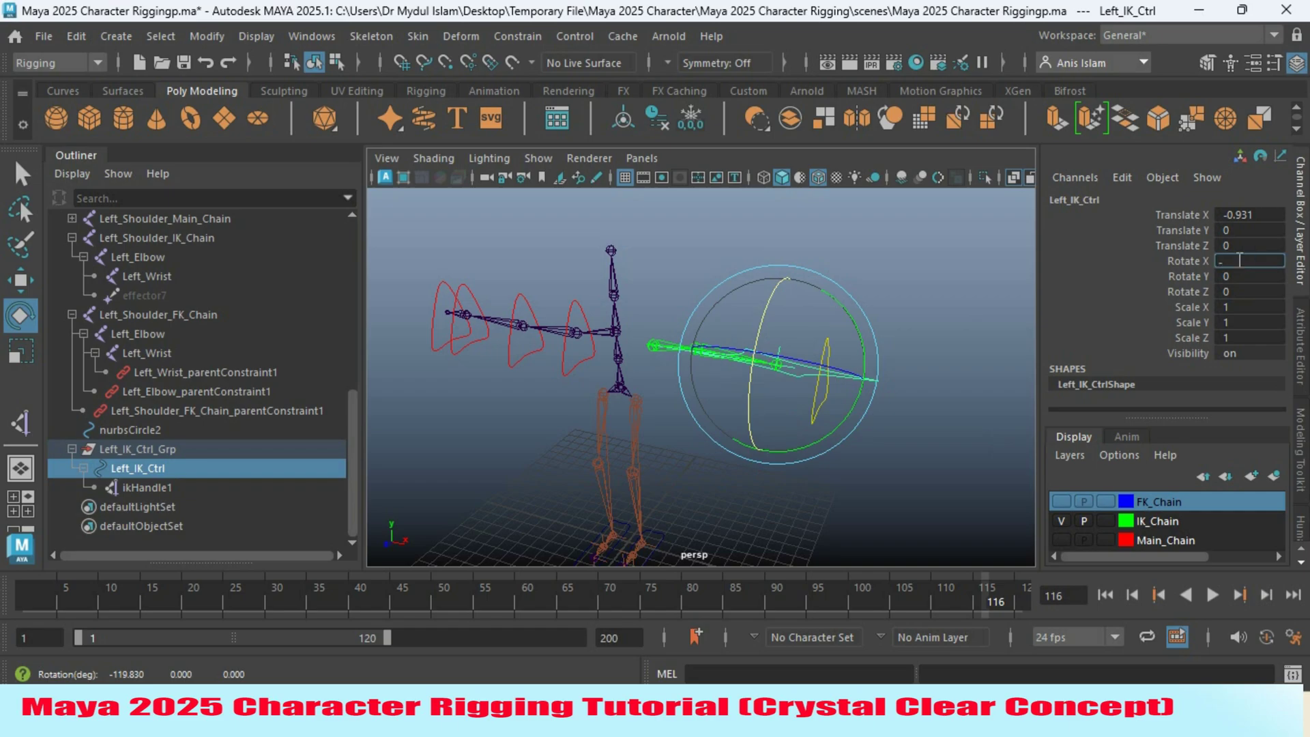
pyautogui.press('Return')
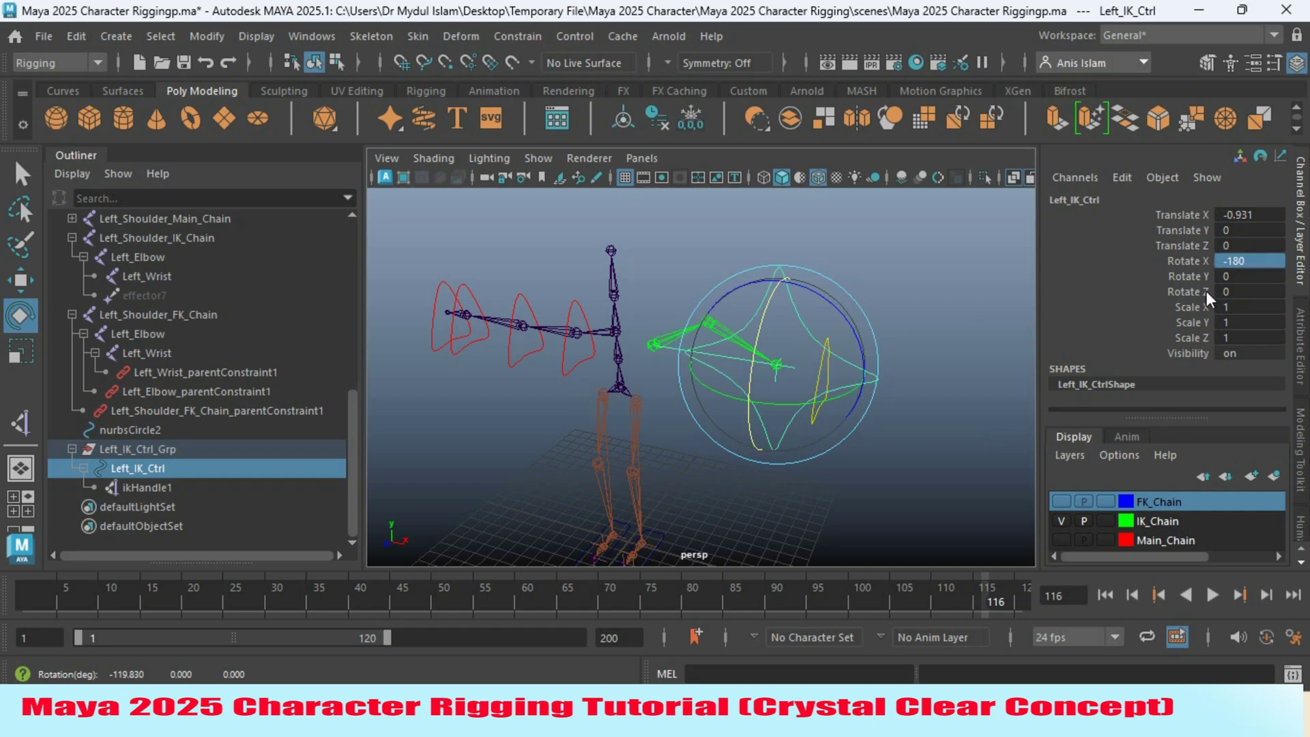
pyautogui.click(15, 184)
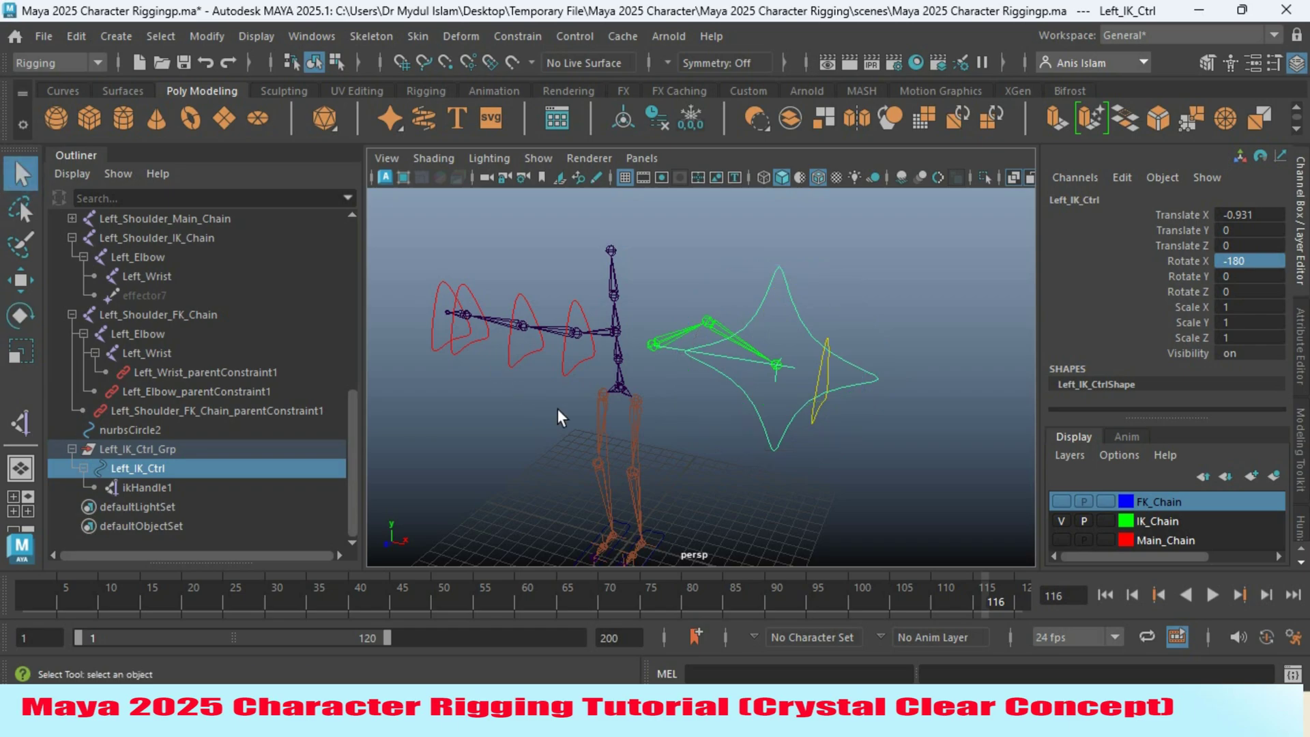
# Select all control vertices of Left_IK_Ctrl and rotate them so the star shape stands perpendicular to the left arm
pyautogui.keyDown('alt'); pyautogui.moveTo(687, 397); pyautogui.dragTo(655, 380); pyautogui.keyUp('alt')
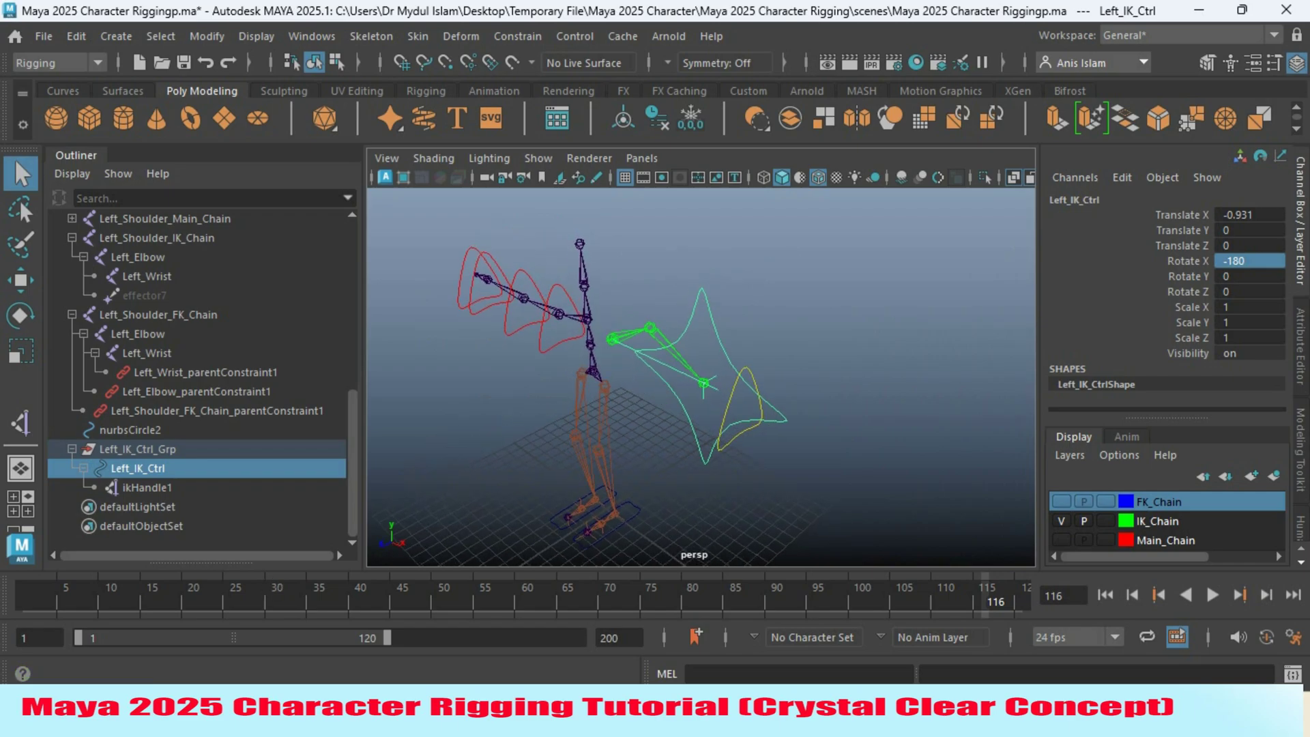
pyautogui.click(1207, 63)
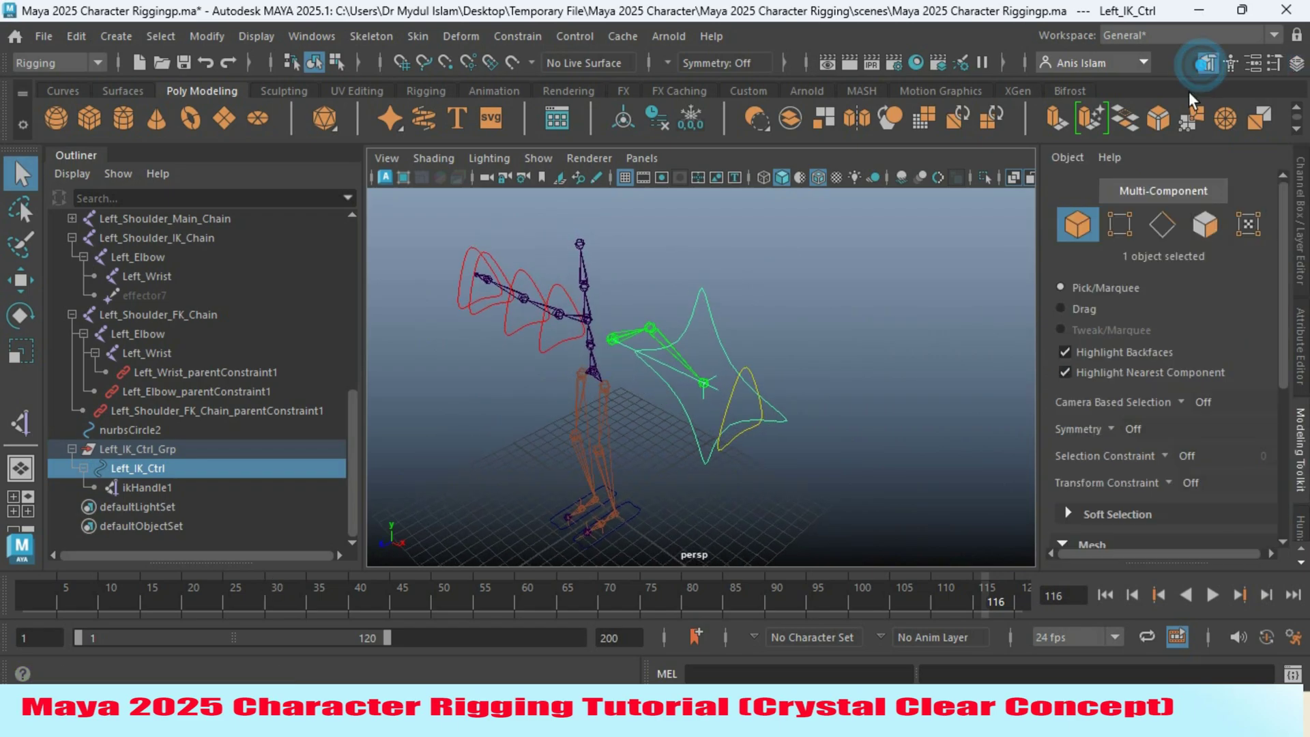
pyautogui.click(1125, 226)
pyautogui.keyDown('alt'); pyautogui.moveTo(842, 394); pyautogui.dragTo(811, 401); pyautogui.keyUp('alt')
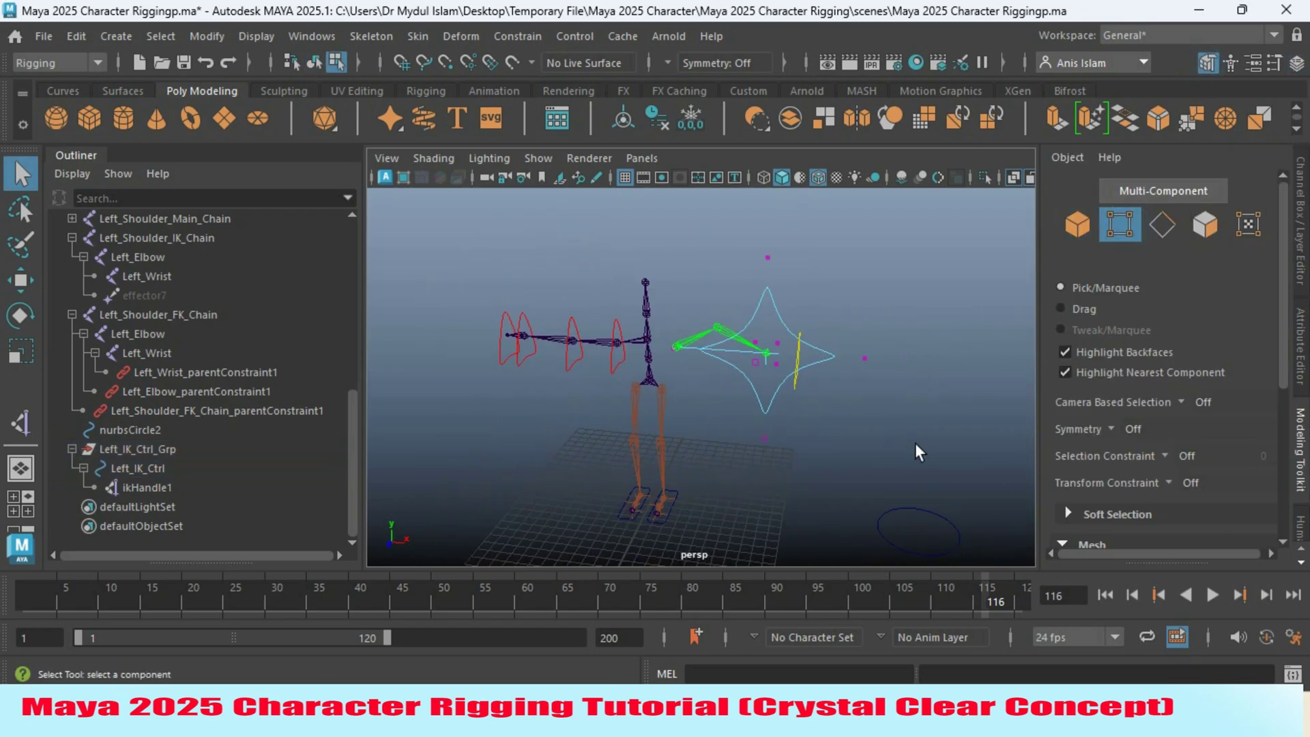
pyautogui.moveTo(640, 220); pyautogui.dragTo(945, 469)
pyautogui.keyDown('alt'); pyautogui.moveTo(803, 309); pyautogui.dragTo(717, 331); pyautogui.keyUp('alt')
pyautogui.click(20, 315)
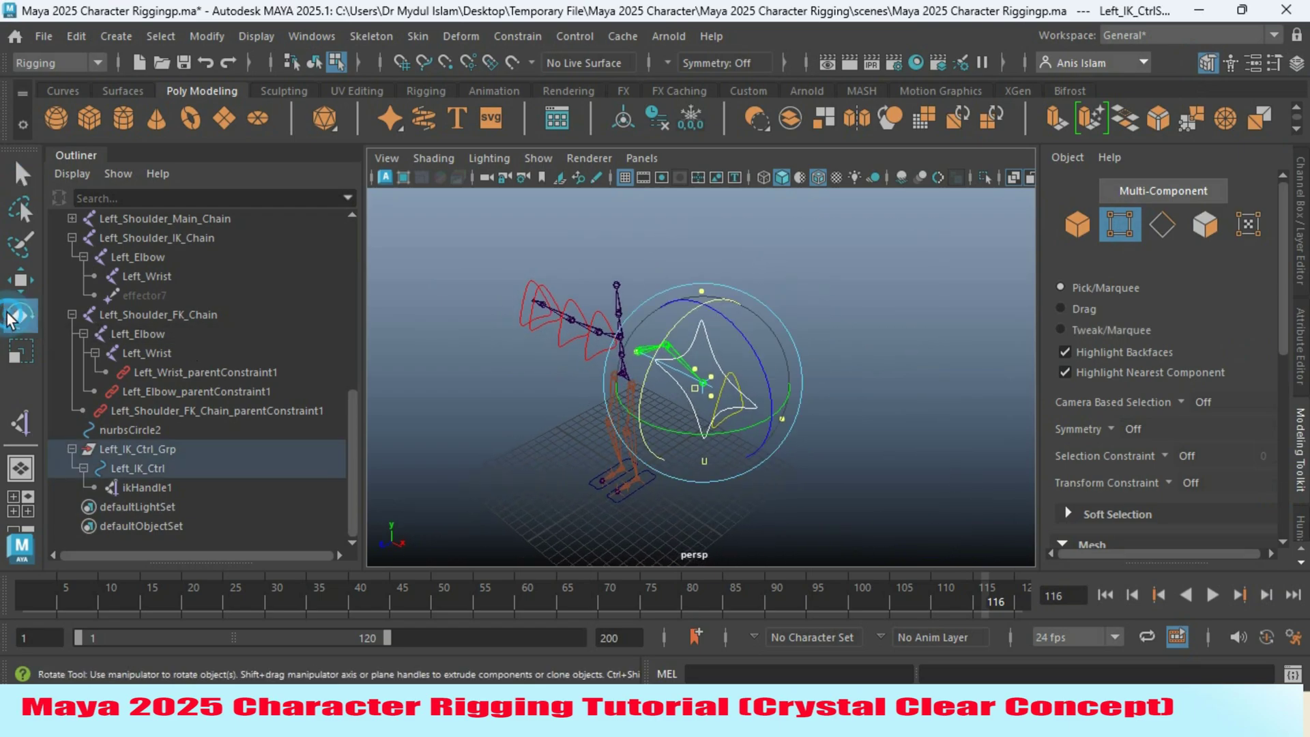
pyautogui.keyDown('alt'); pyautogui.moveTo(859, 498); pyautogui.dragTo(812, 505); pyautogui.keyUp('alt')
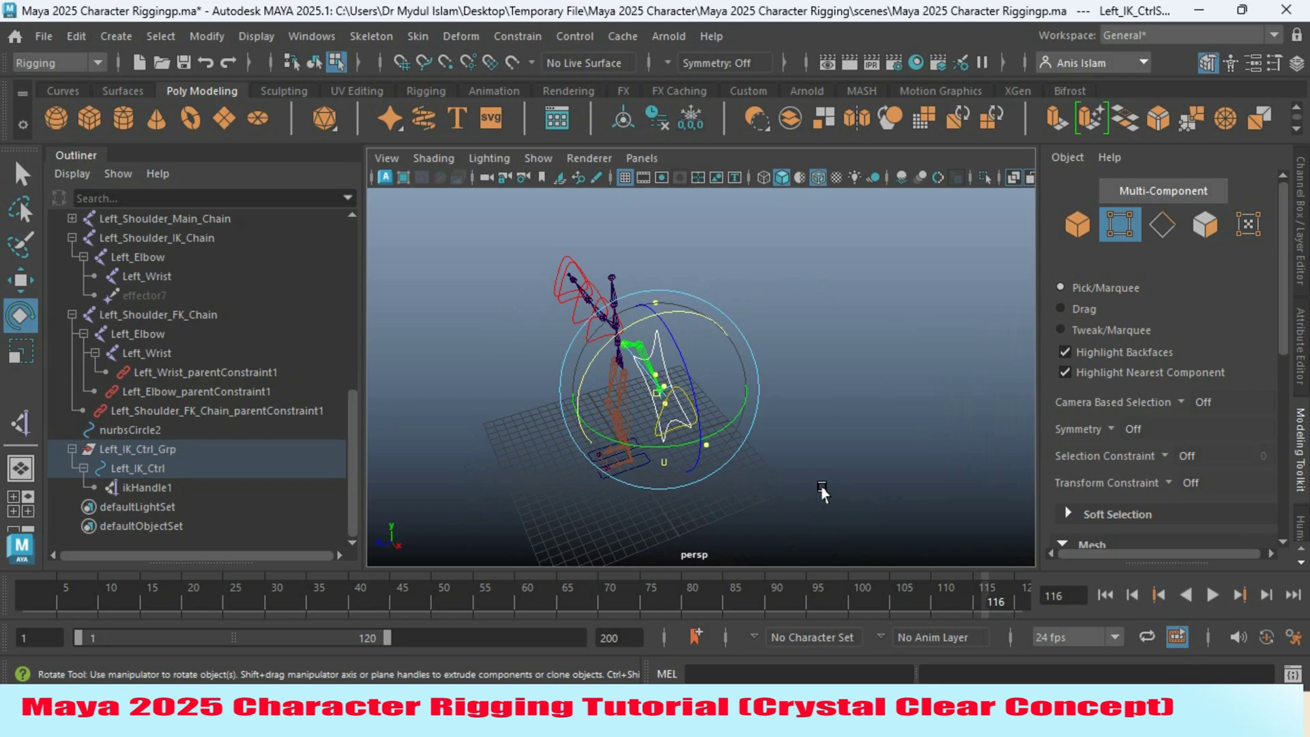
pyautogui.moveTo(613, 336); pyautogui.dragTo(653, 337)
pyautogui.keyDown('alt'); pyautogui.moveTo(599, 497); pyautogui.dragTo(675, 501); pyautogui.keyUp('alt')
pyautogui.hotkey('ctrl', 'z')
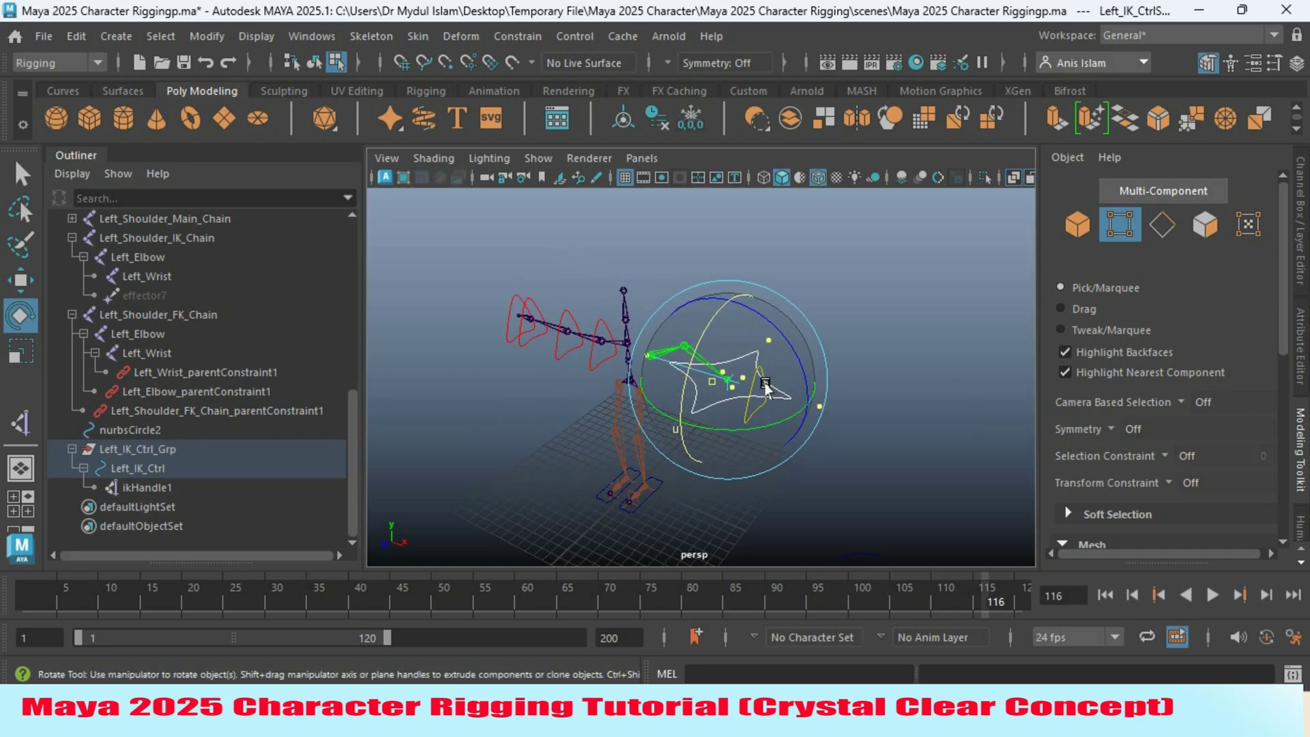
pyautogui.moveTo(773, 326)
pyautogui.mouseDown()
pyautogui.moveTo(782, 369)
pyautogui.moveTo(779, 345)
pyautogui.mouseUp()
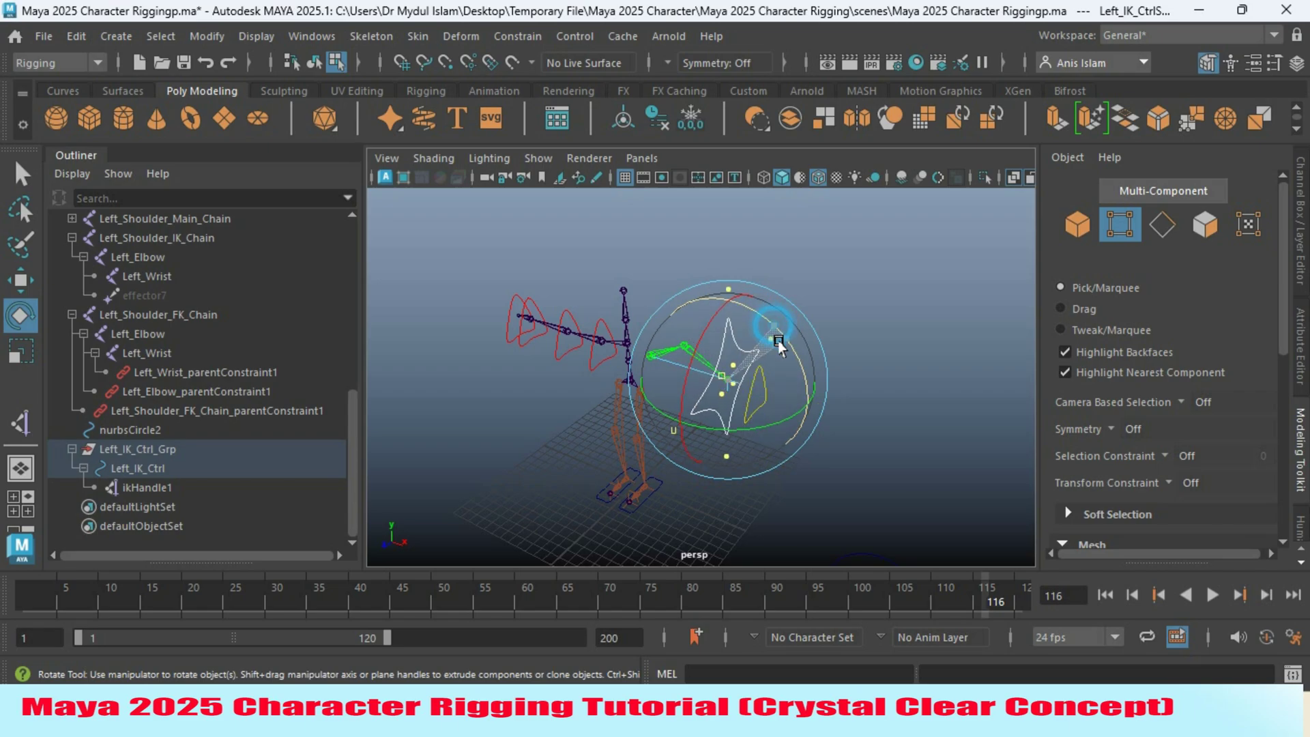
pyautogui.keyDown('alt'); pyautogui.moveTo(816, 423); pyautogui.dragTo(948, 333); pyautogui.keyUp('alt')
# Return to object selection mode and set Left_IK_Ctrl's Translate X to 0 to straighten the left IK arm
pyautogui.click(1074, 227)
pyautogui.keyDown('alt'); pyautogui.moveTo(750, 437); pyautogui.dragTo(866, 418); pyautogui.keyUp('alt')
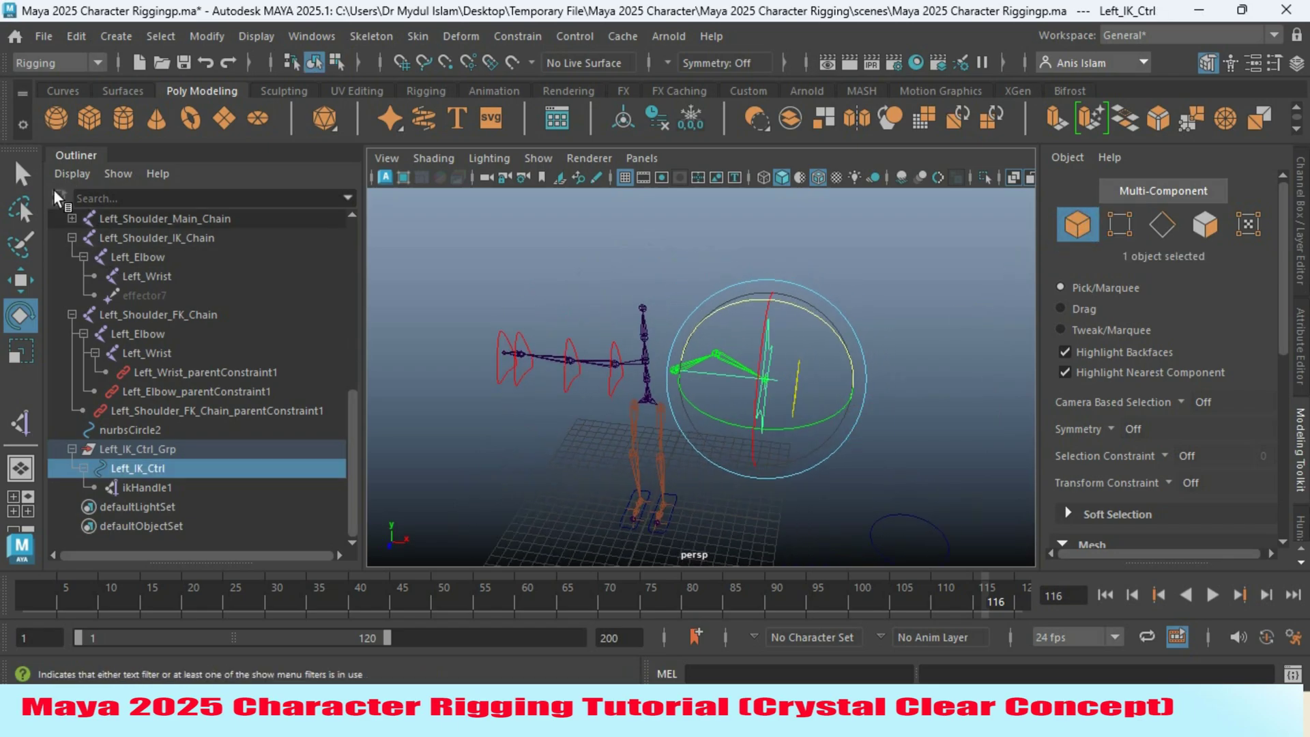
pyautogui.press('q')
pyautogui.keyDown('alt'); pyautogui.moveTo(729, 372); pyautogui.dragTo(764, 368); pyautogui.keyUp('alt')
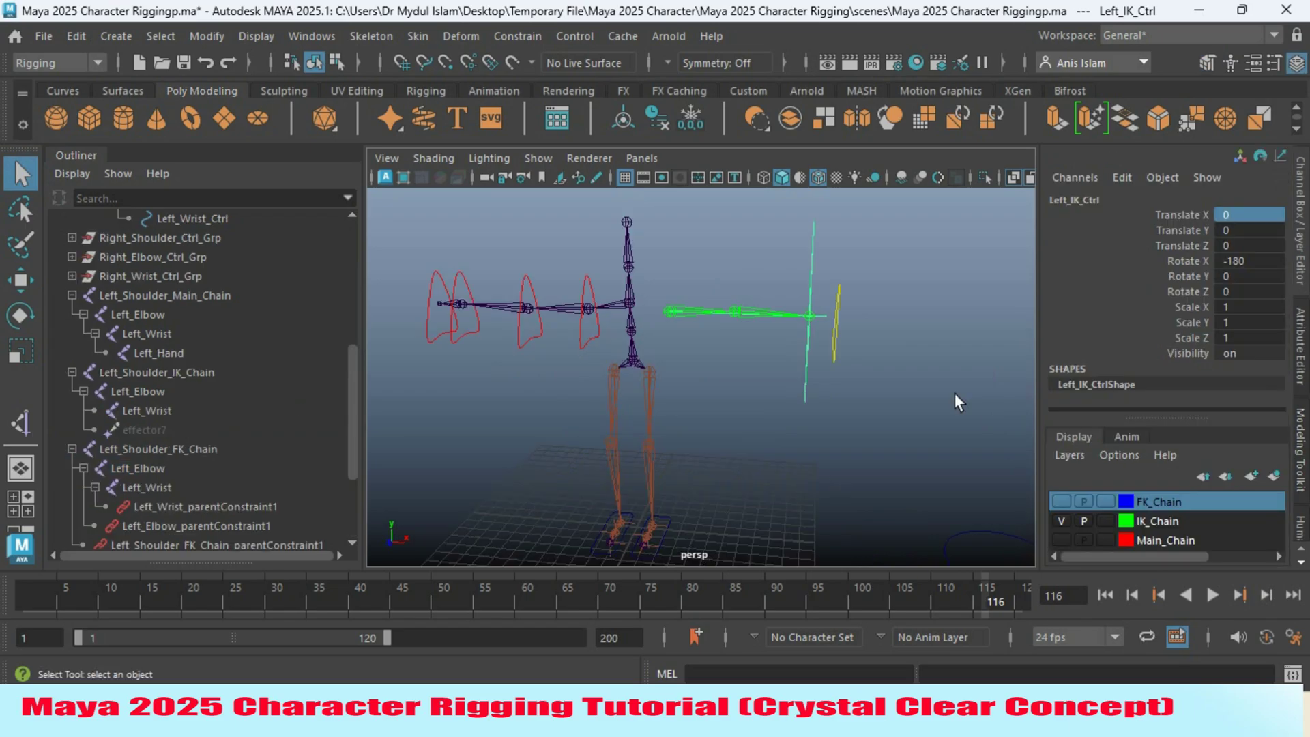
# Create a 3D type object and replace its text with the letter L
pyautogui.click(123, 34)
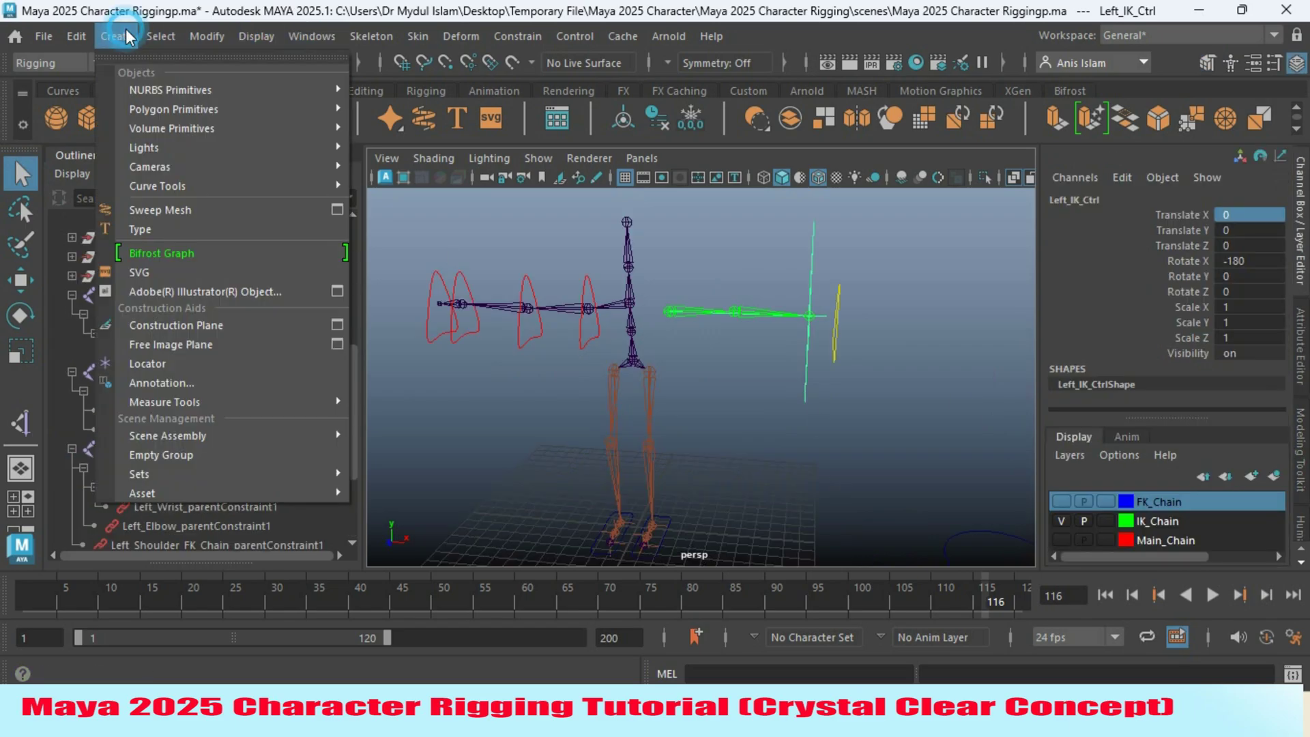
pyautogui.click(235, 230)
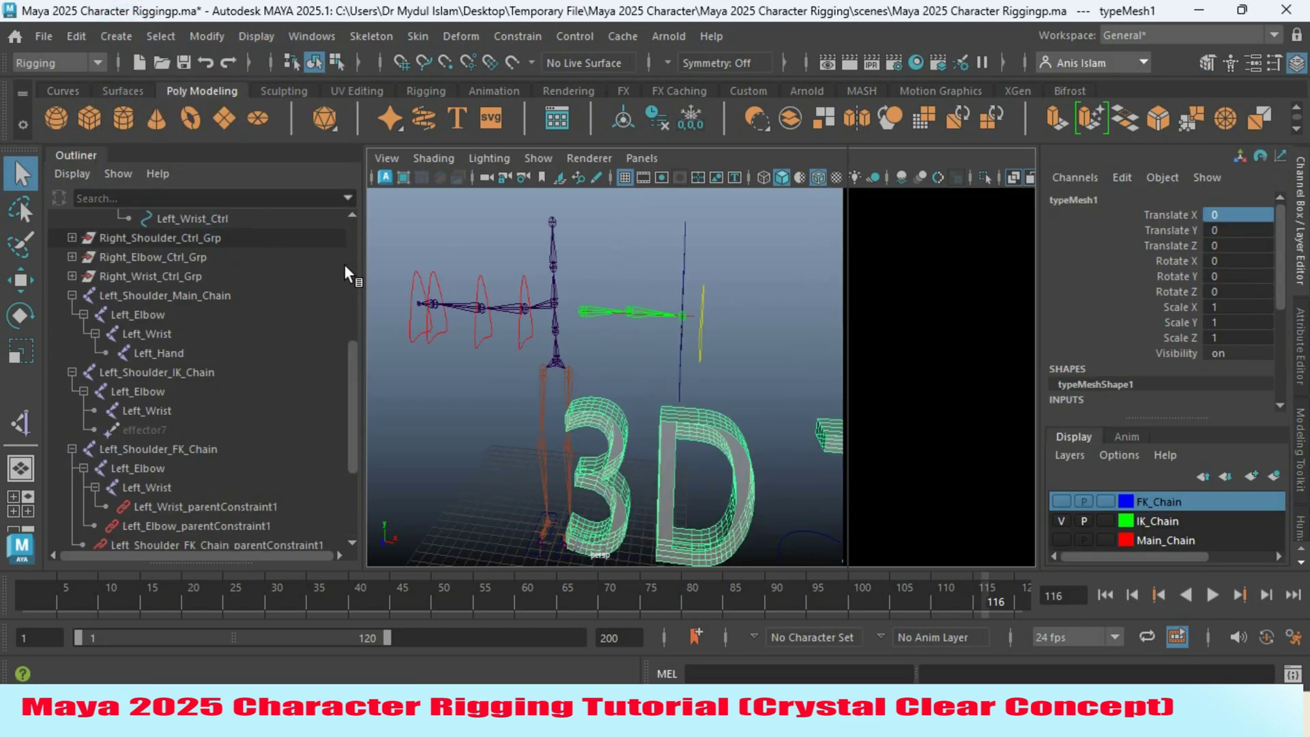
pyautogui.tripleClick(950, 334)
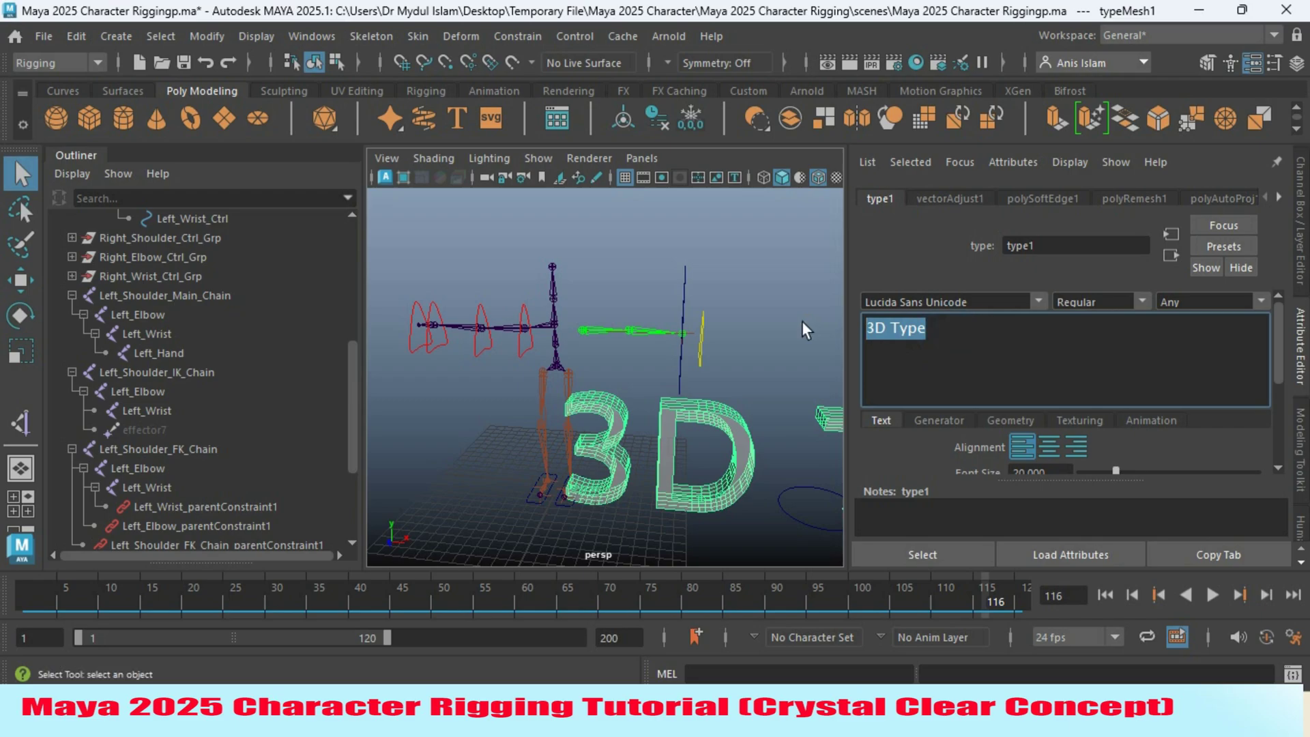
pyautogui.write('L')
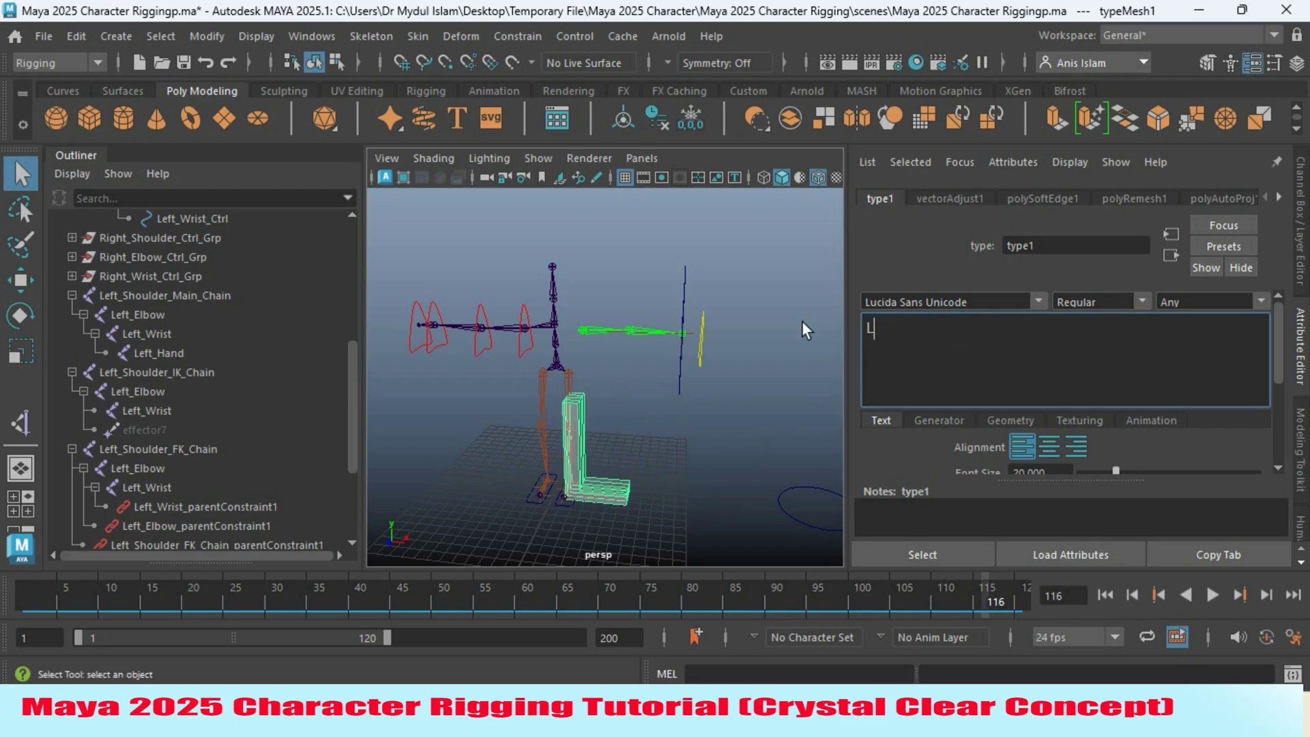
# Generate curves from the letter L type geometry
pyautogui.click(1017, 421)
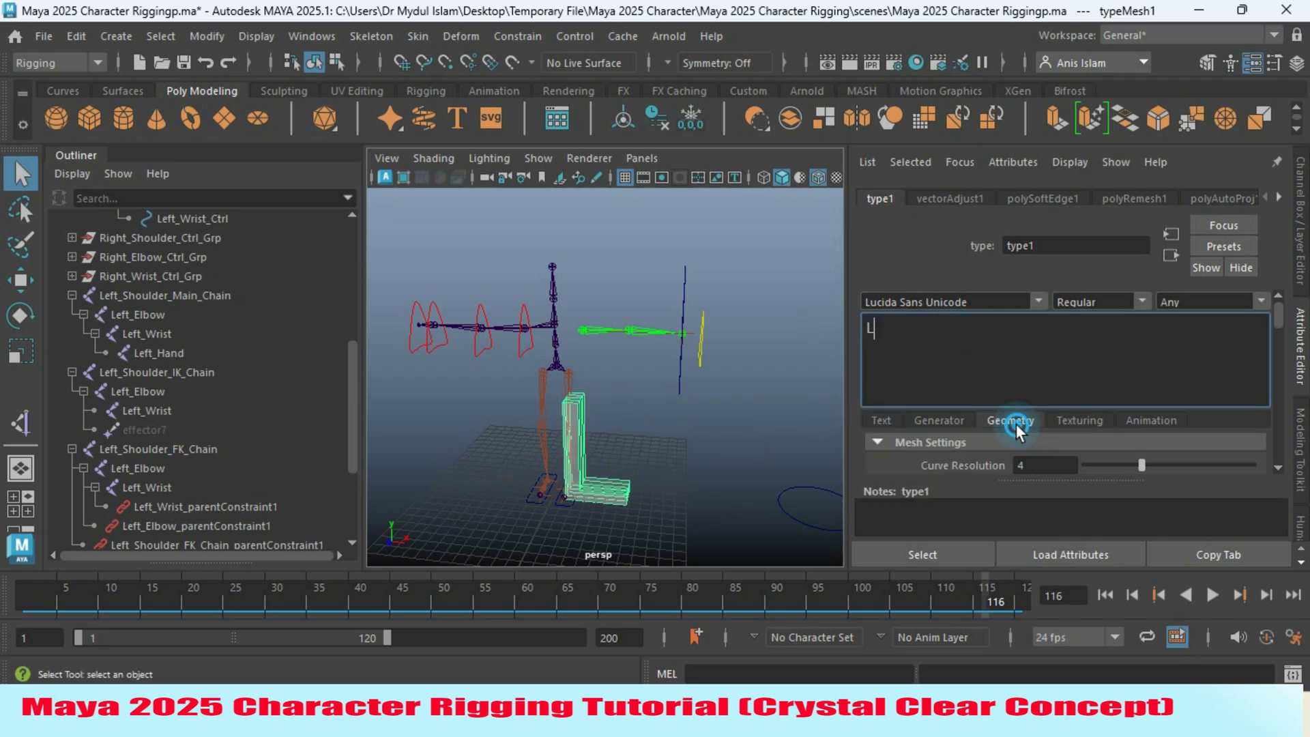
pyautogui.moveTo(1276, 325); pyautogui.dragTo(1276, 352)
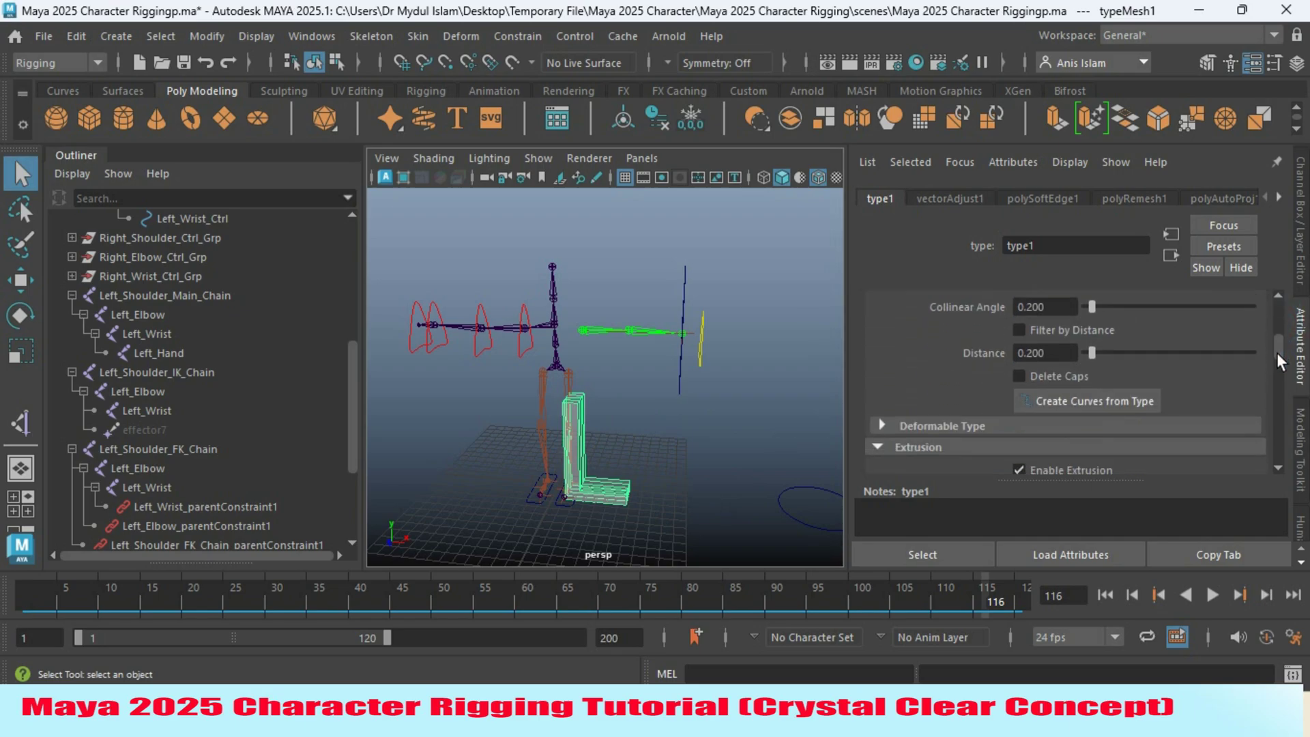
pyautogui.click(1089, 402)
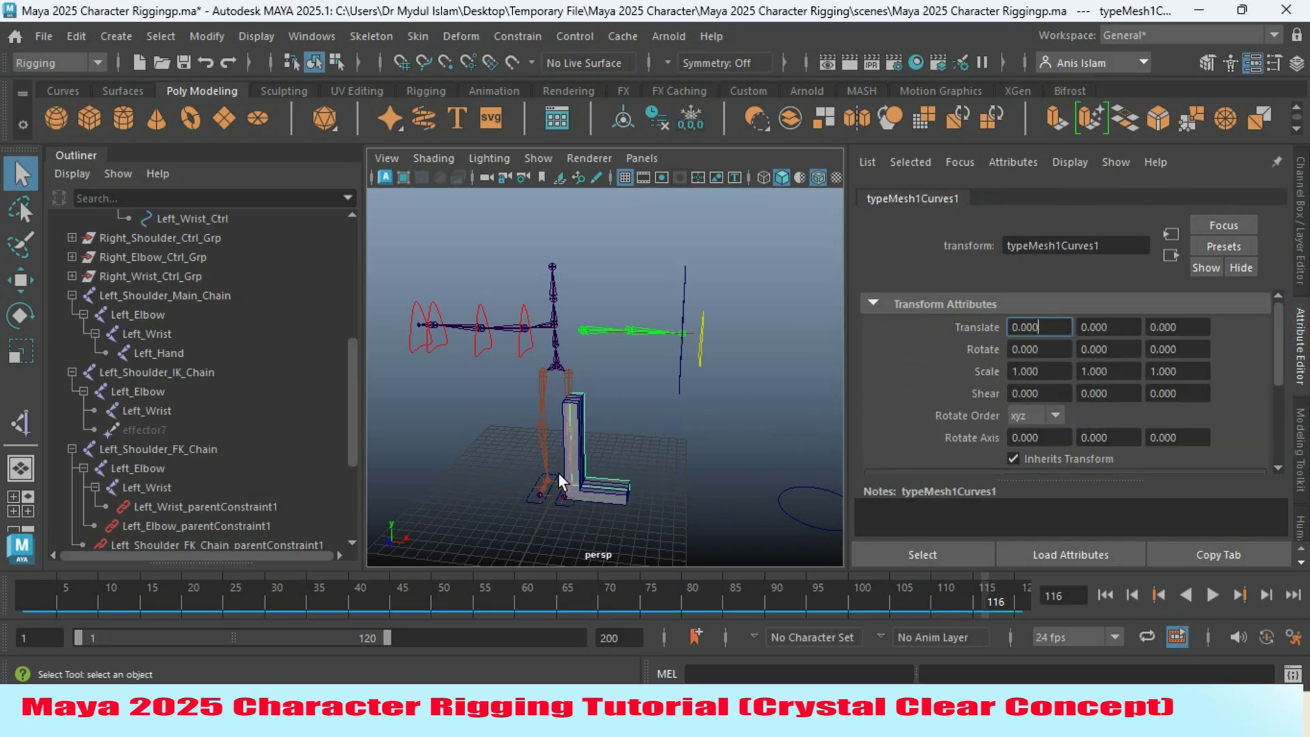
# Delete the type mesh typeMesh1, keeping only the L-shaped curve
pyautogui.click(571, 448)
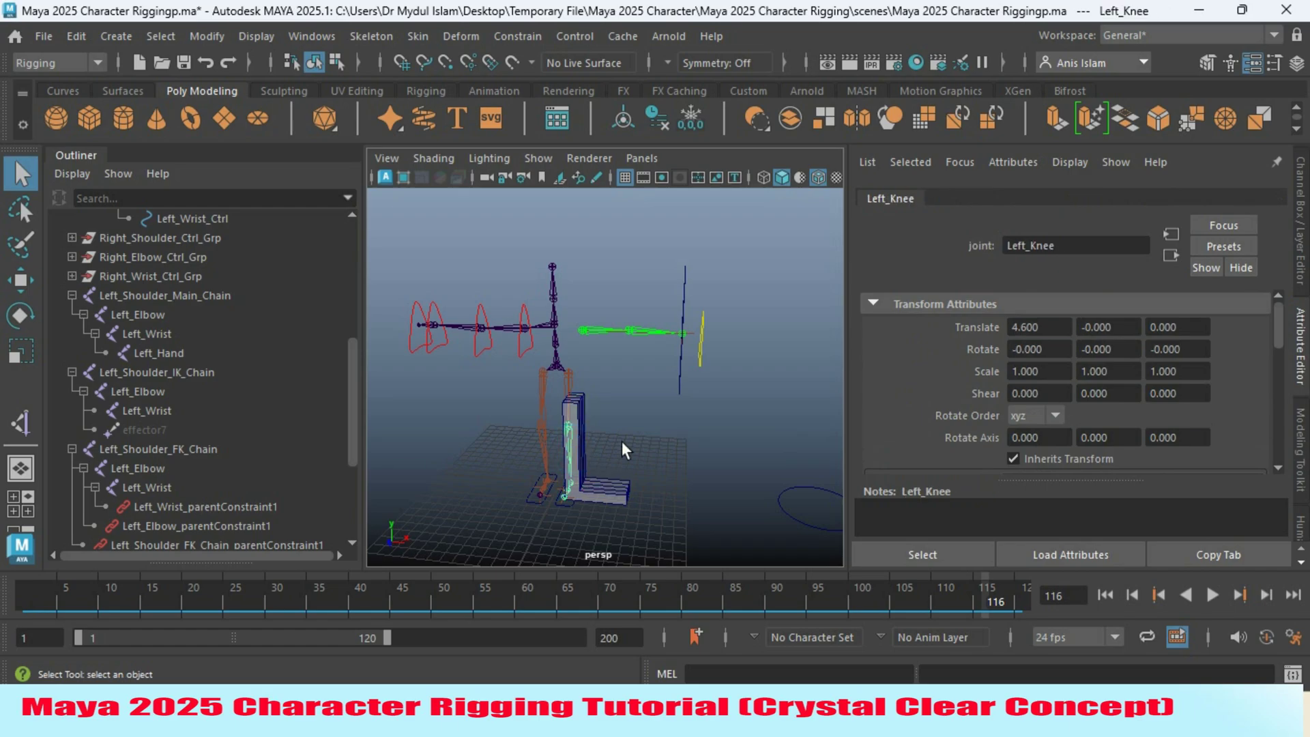
pyautogui.keyDown('alt'); pyautogui.moveTo(693, 440); pyautogui.dragTo(603, 495); pyautogui.keyUp('alt')
pyautogui.click(578, 494)
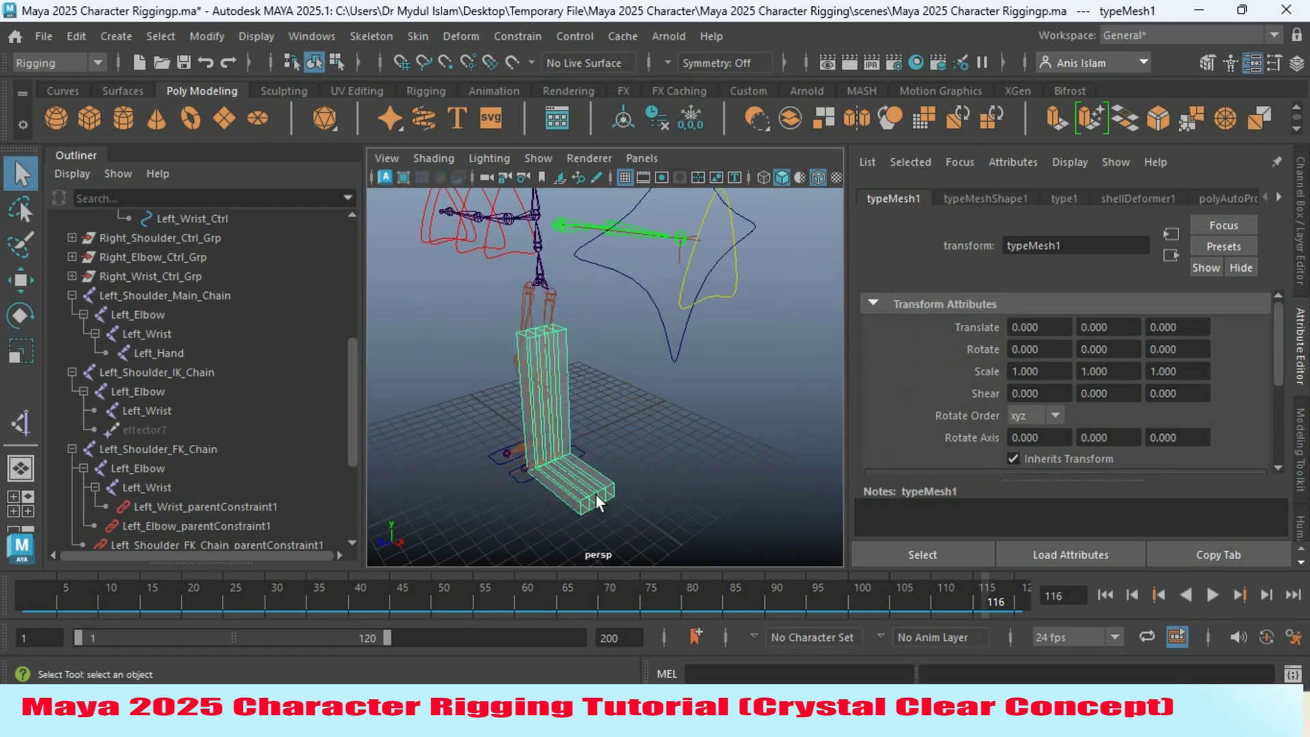
pyautogui.click(702, 470)
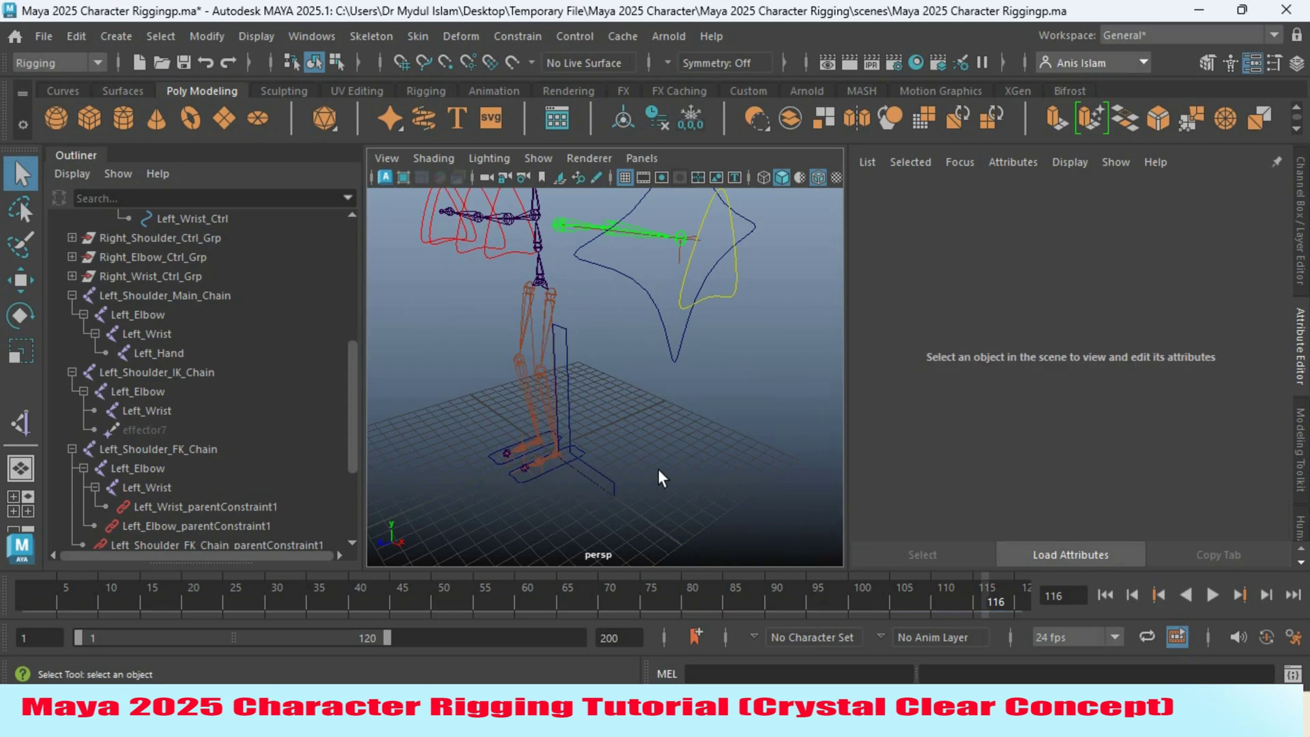
# Scale the L curve uniformly to about 0.326 and center its pivot
pyautogui.click(610, 459)
pyautogui.keyDown('alt'); pyautogui.moveTo(620, 495); pyautogui.dragTo(710, 477); pyautogui.keyUp('alt')
pyautogui.click(11, 352)
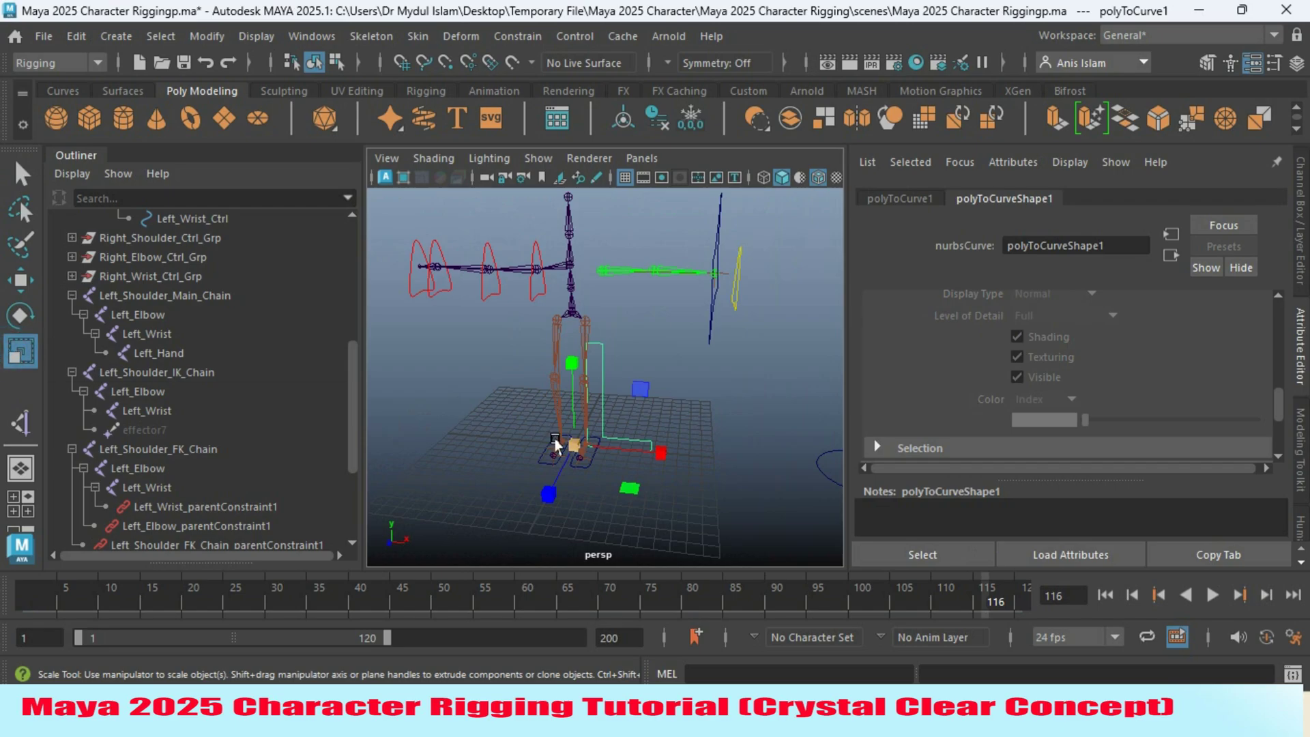
pyautogui.moveTo(576, 443); pyautogui.dragTo(499, 472)
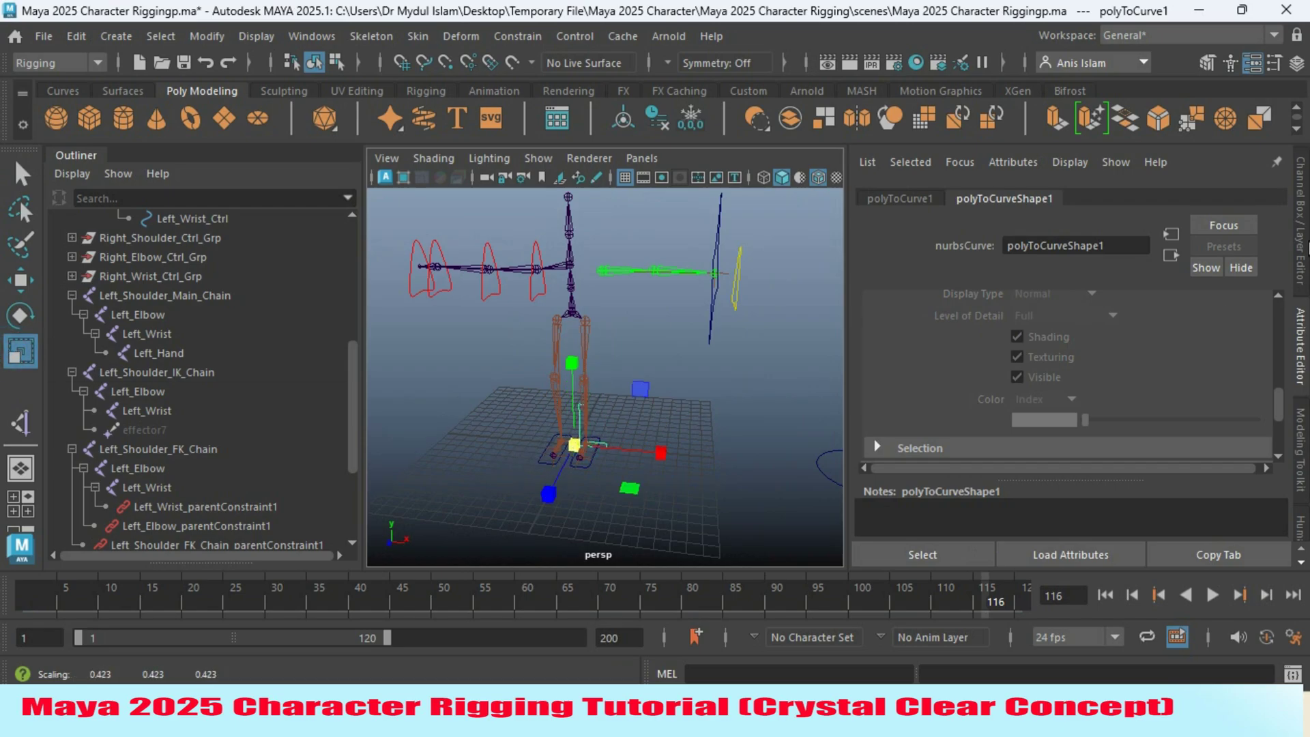
pyautogui.click(1304, 242)
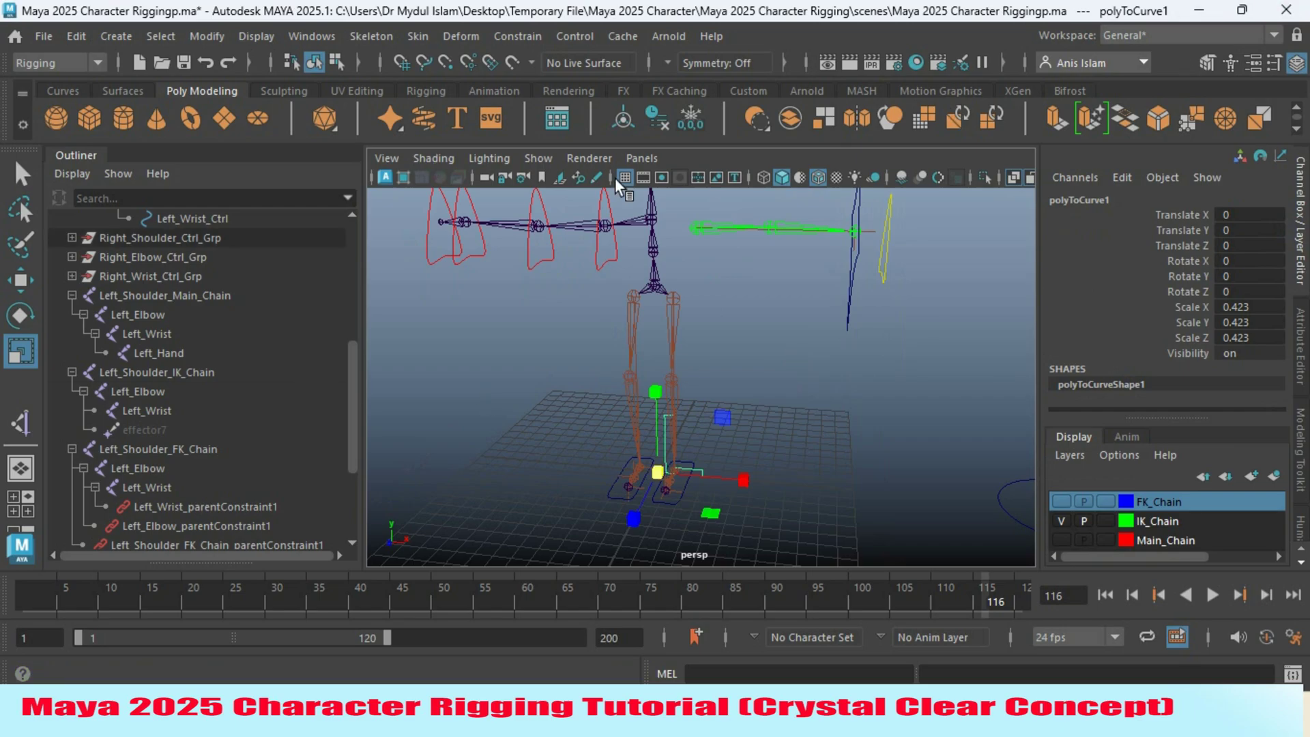
pyautogui.click(623, 118)
pyautogui.moveTo(696, 465)
pyautogui.mouseDown()
pyautogui.moveTo(684, 456)
pyautogui.moveTo(676, 467)
pyautogui.mouseUp()
# In the side view, move the L curve to about Translate Y 11.779 and Translate Z -8.991
pyautogui.press('space')
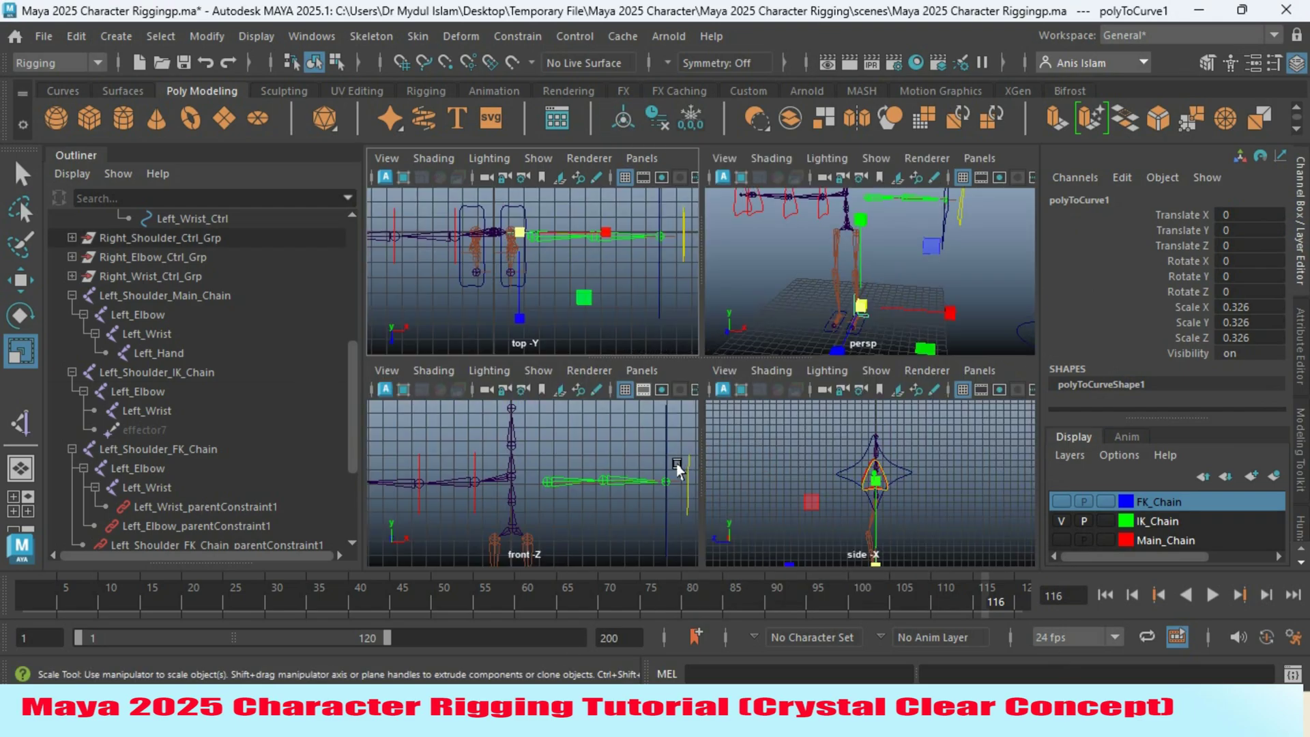
pyautogui.press('space')
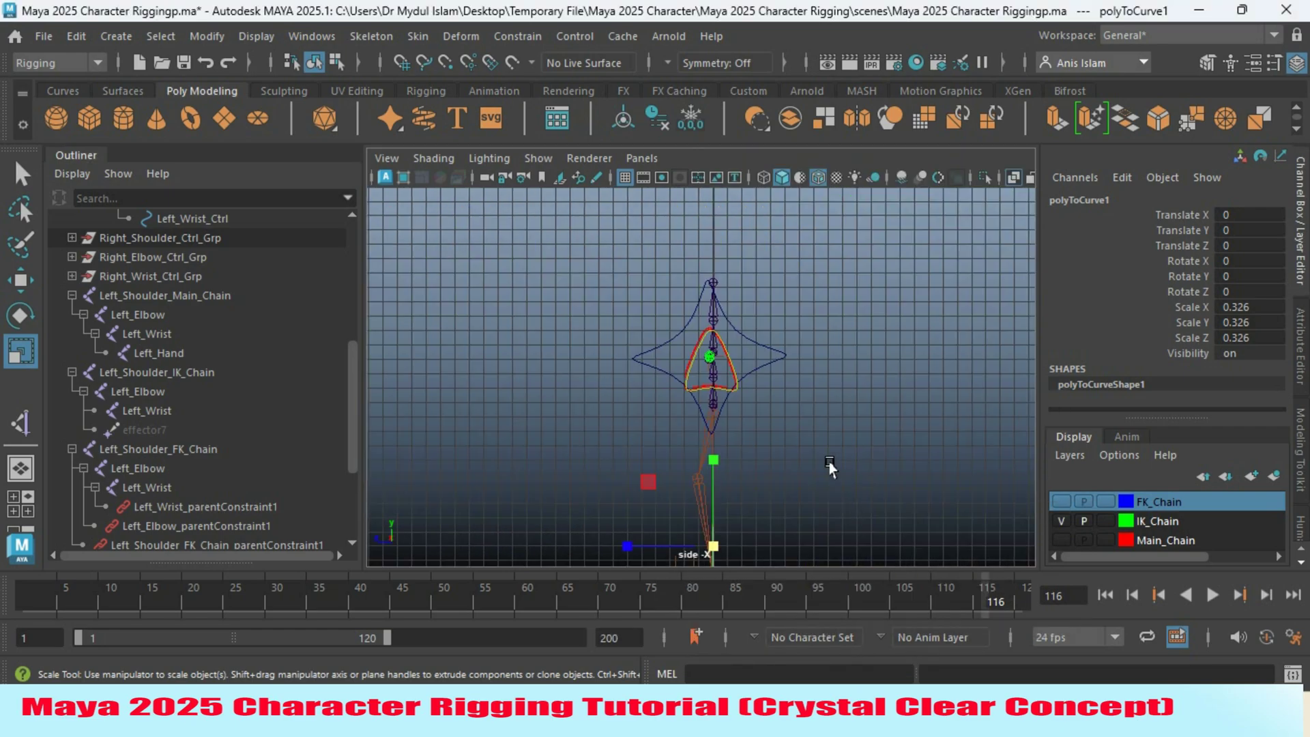
pyautogui.scroll(-3, 866, 463)
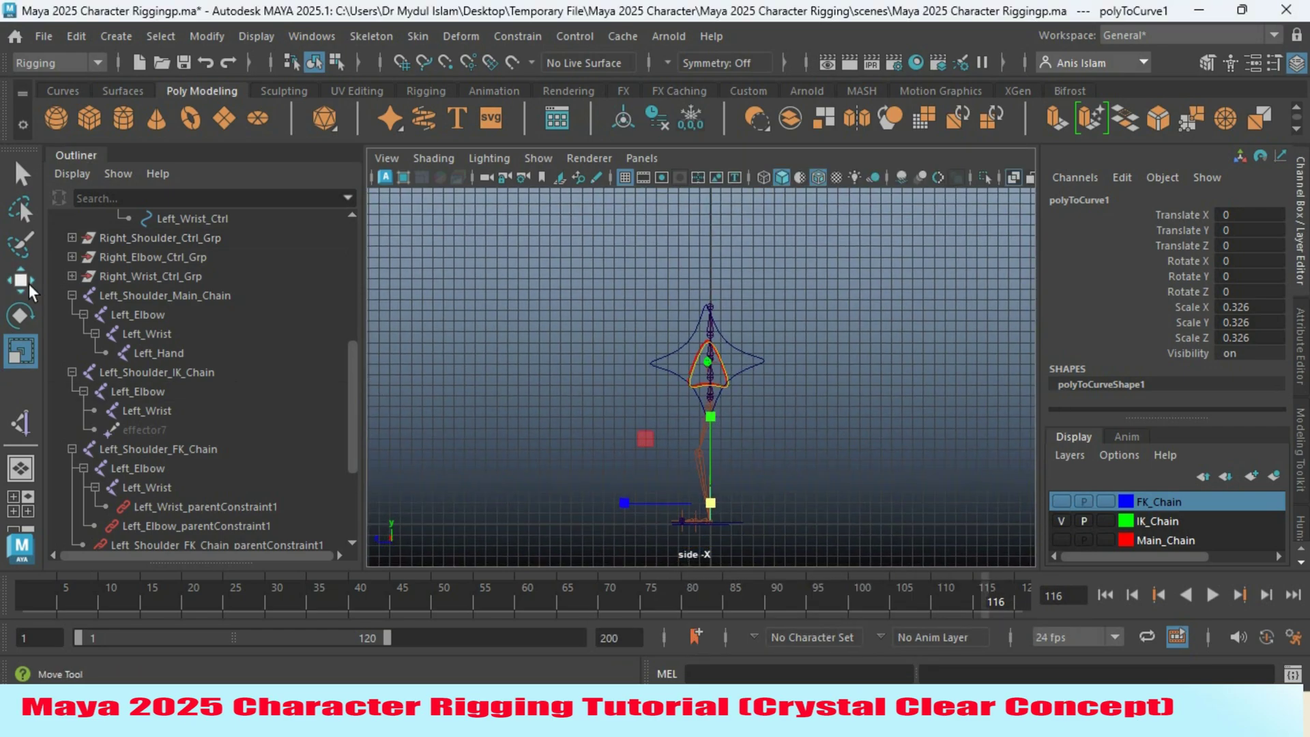
pyautogui.click(20, 283)
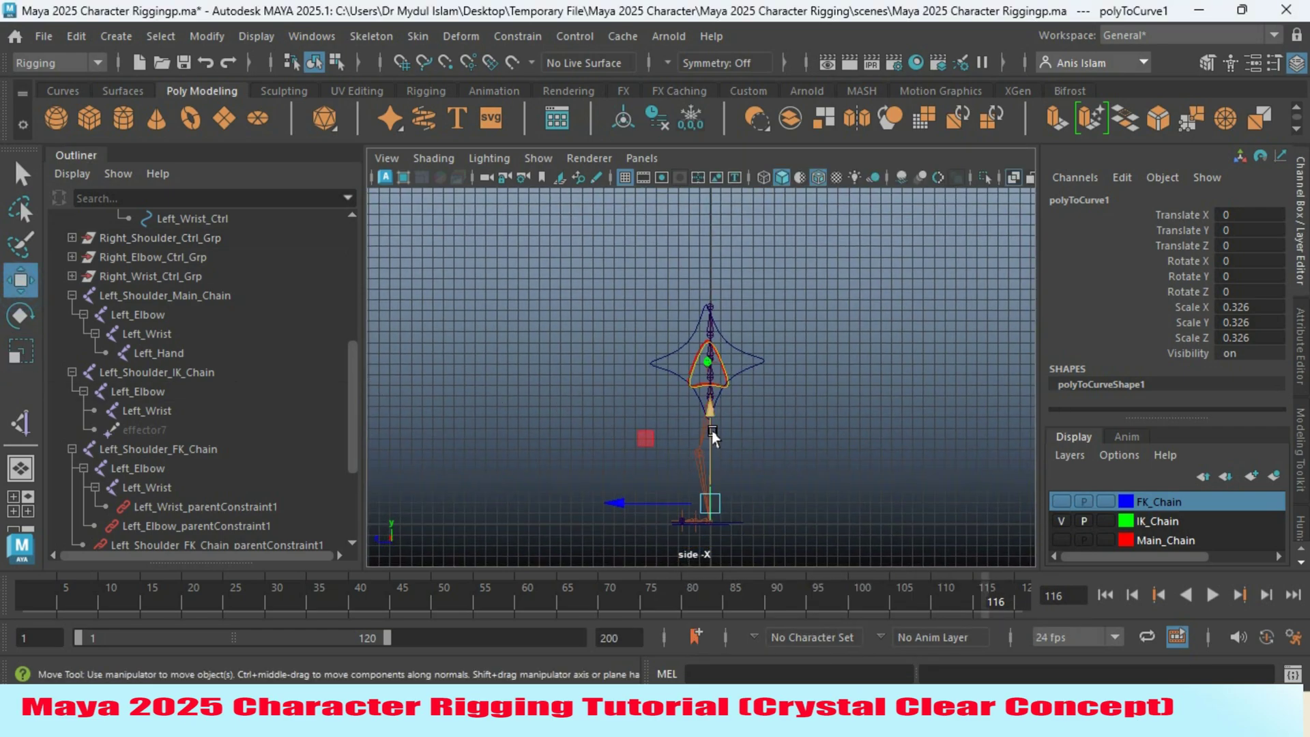
pyautogui.moveTo(709, 427); pyautogui.dragTo(710, 298)
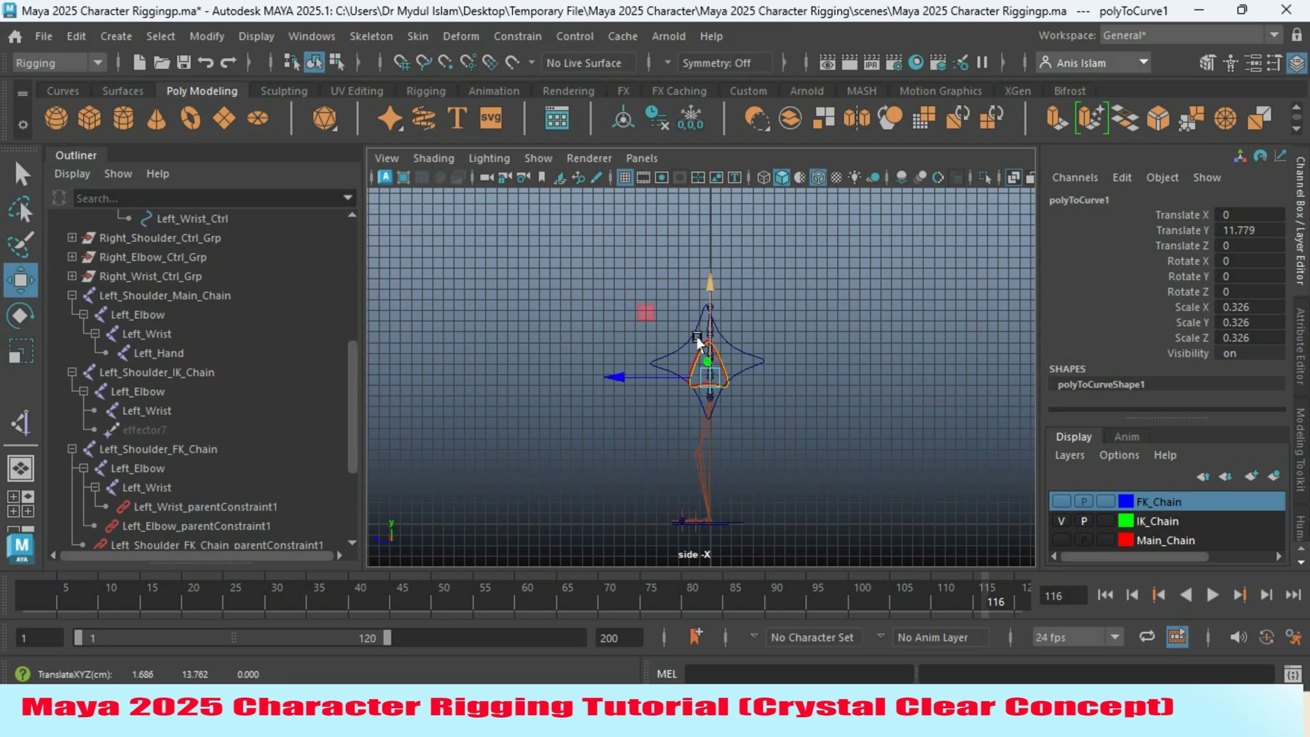
pyautogui.moveTo(616, 388); pyautogui.dragTo(713, 401)
# In the front view, move the L curve beside the left wrist, at about Translate X 9.65
pyautogui.press('space')
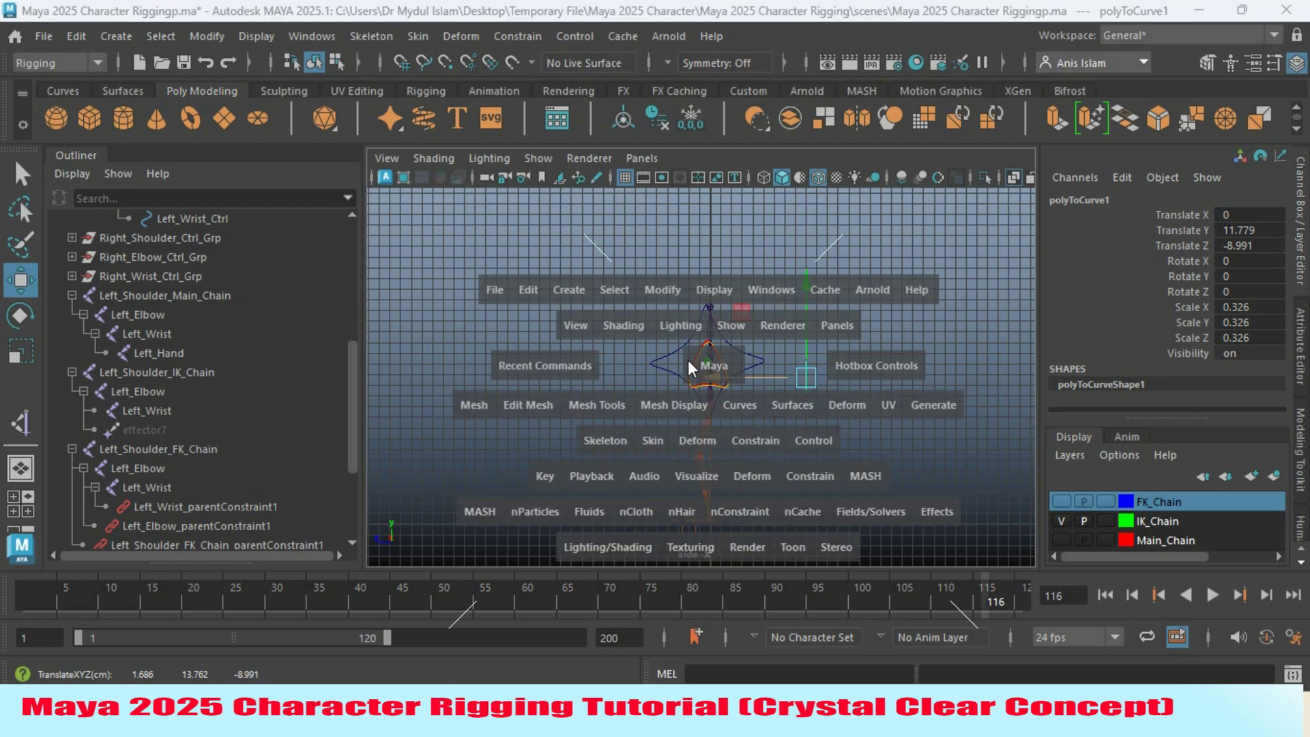
pyautogui.press('space')
pyautogui.keyDown('alt'); pyautogui.moveTo(818, 478); pyautogui.dragTo(628, 517, button='right'); pyautogui.keyUp('alt')
pyautogui.moveTo(791, 398); pyautogui.dragTo(929, 415)
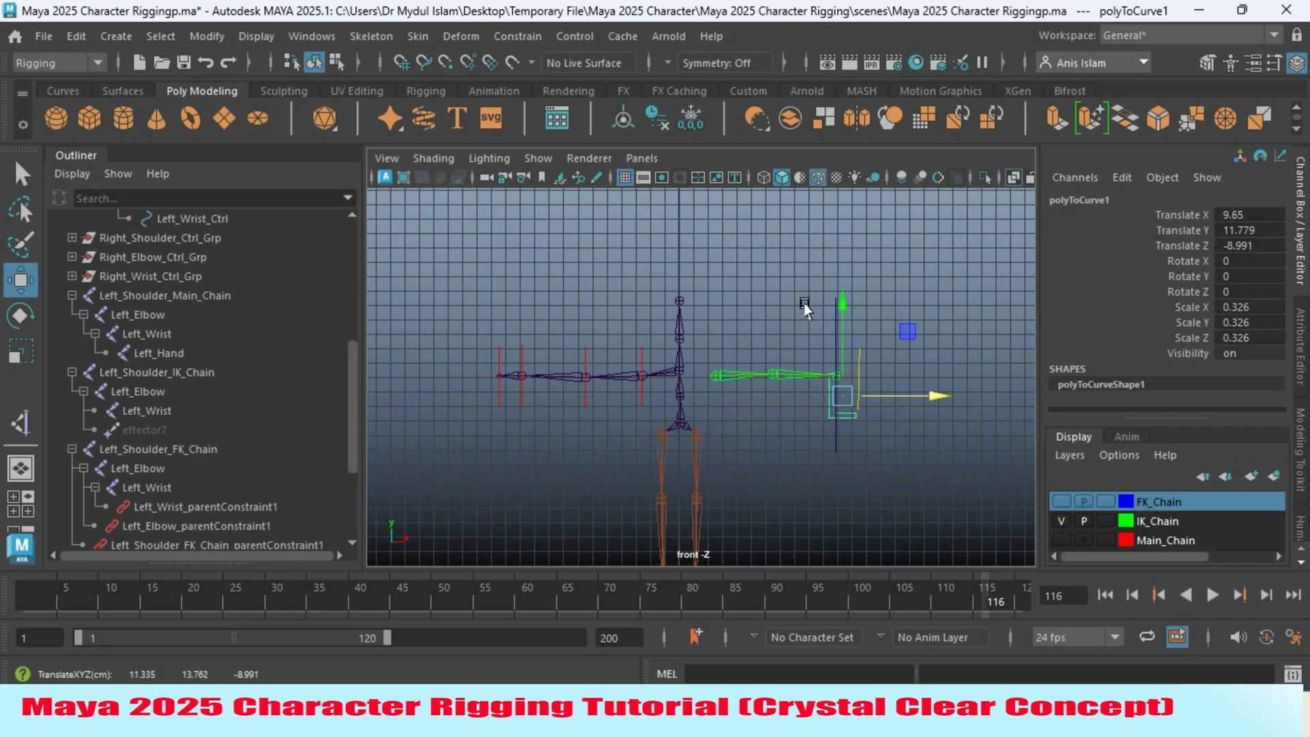
# In the perspective view, move the L curve farther behind the left arm along Z
pyautogui.press('space')
pyautogui.press('space')
pyautogui.keyDown('alt'); pyautogui.moveTo(930, 401); pyautogui.dragTo(666, 387); pyautogui.keyUp('alt')
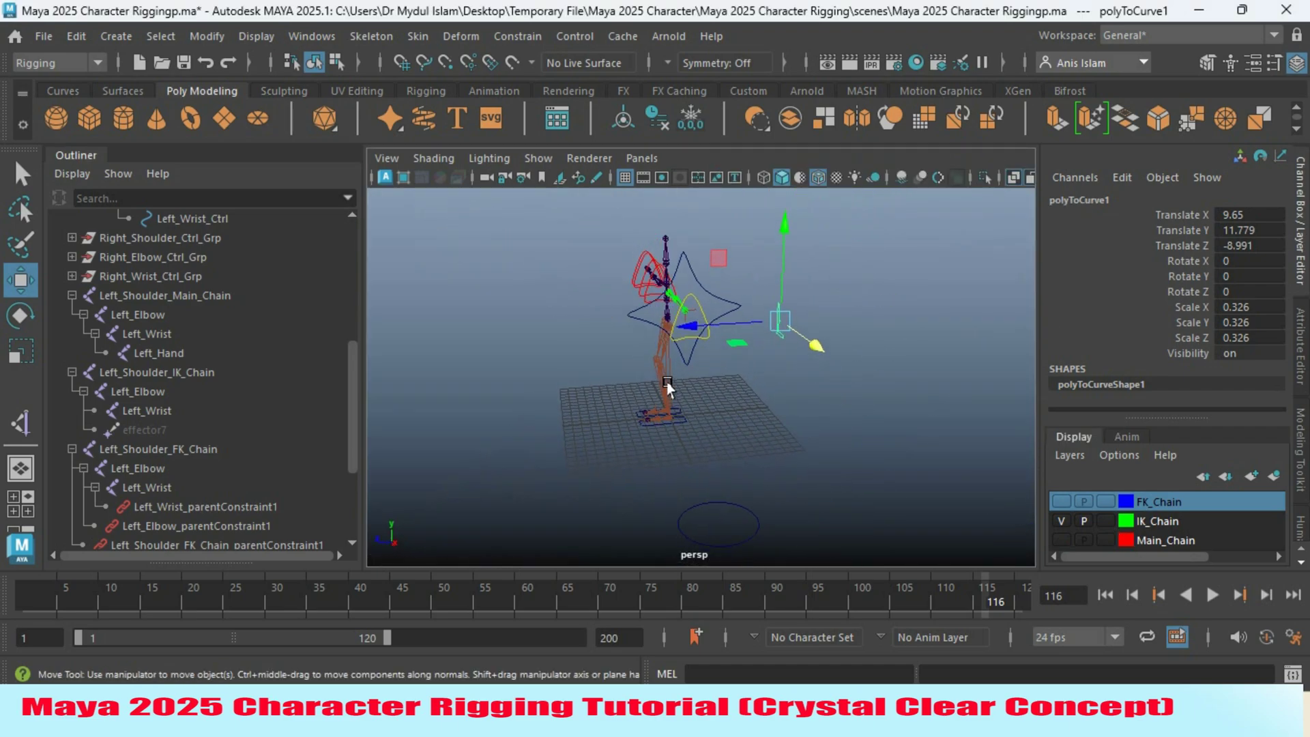
pyautogui.moveTo(695, 334); pyautogui.dragTo(837, 366, button='middle')
# Freeze the L curve's transformations and center its pivot again
pyautogui.click(691, 121)
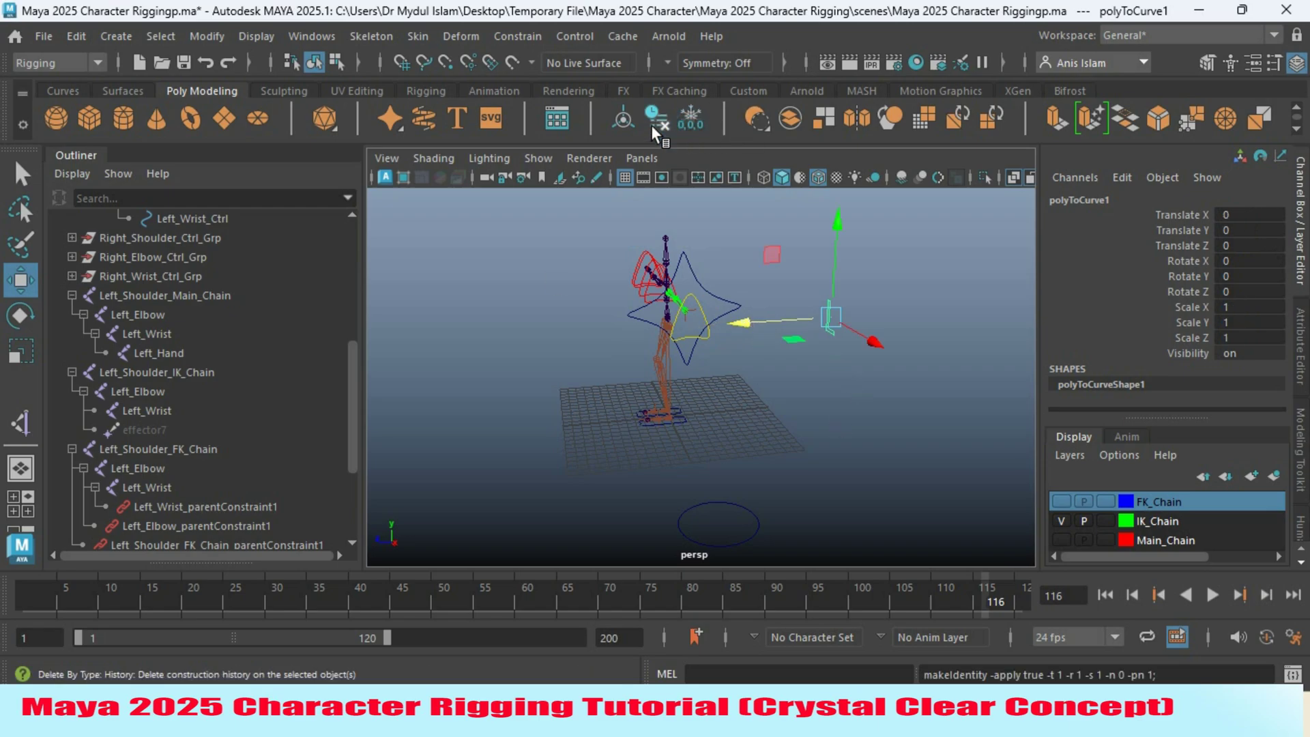
pyautogui.click(633, 123)
pyautogui.keyDown('alt'); pyautogui.moveTo(580, 365); pyautogui.dragTo(663, 406); pyautogui.keyUp('alt')
pyautogui.moveTo(788, 267); pyautogui.dragTo(788, 250)
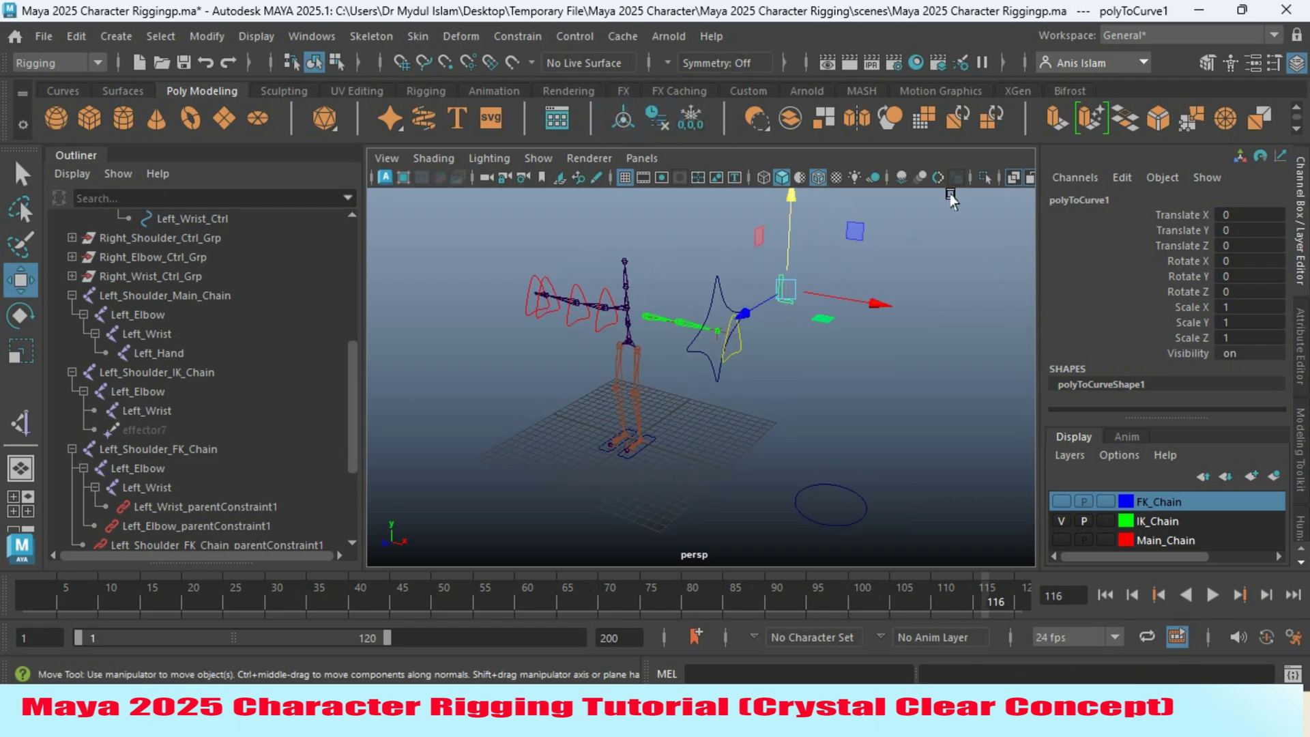
# Add a keyable float attribute "IK_FK Switch Left" to the L curve, with minimum 0, maximum 1 and default 0
pyautogui.click(213, 34)
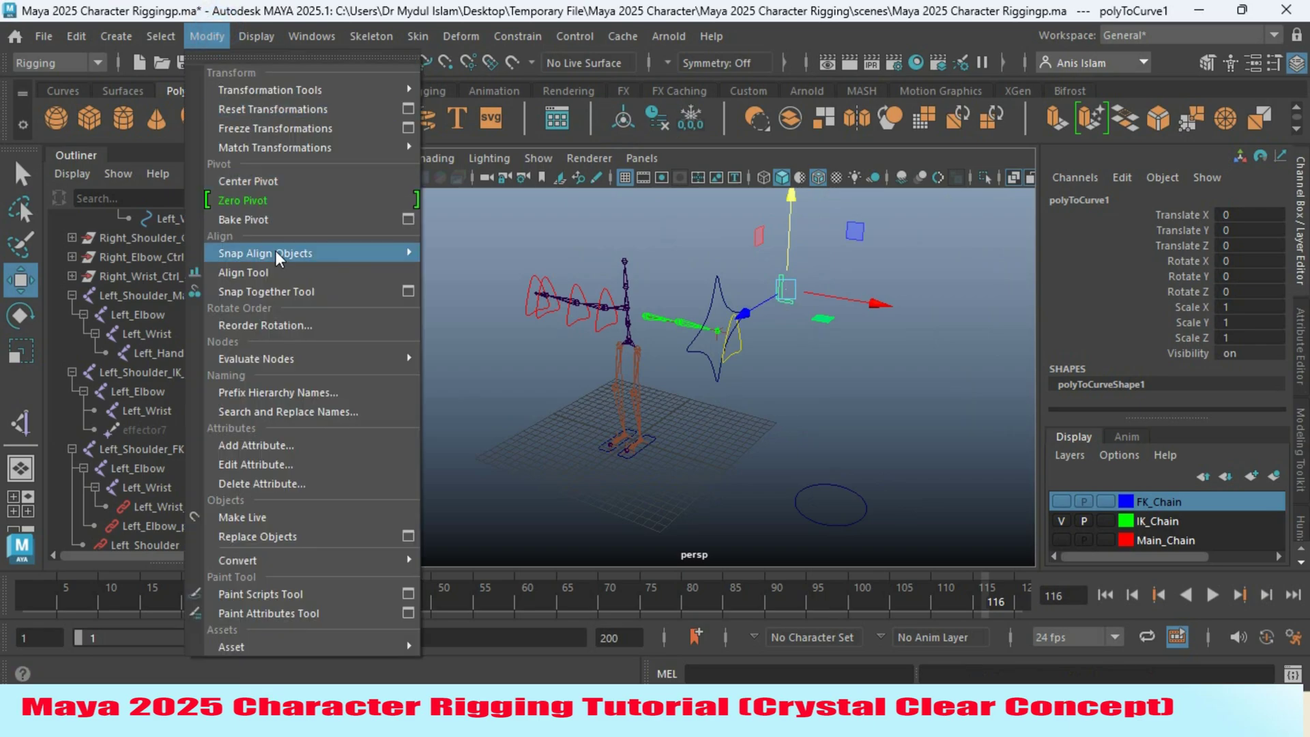
pyautogui.click(294, 444)
pyautogui.click(625, 239)
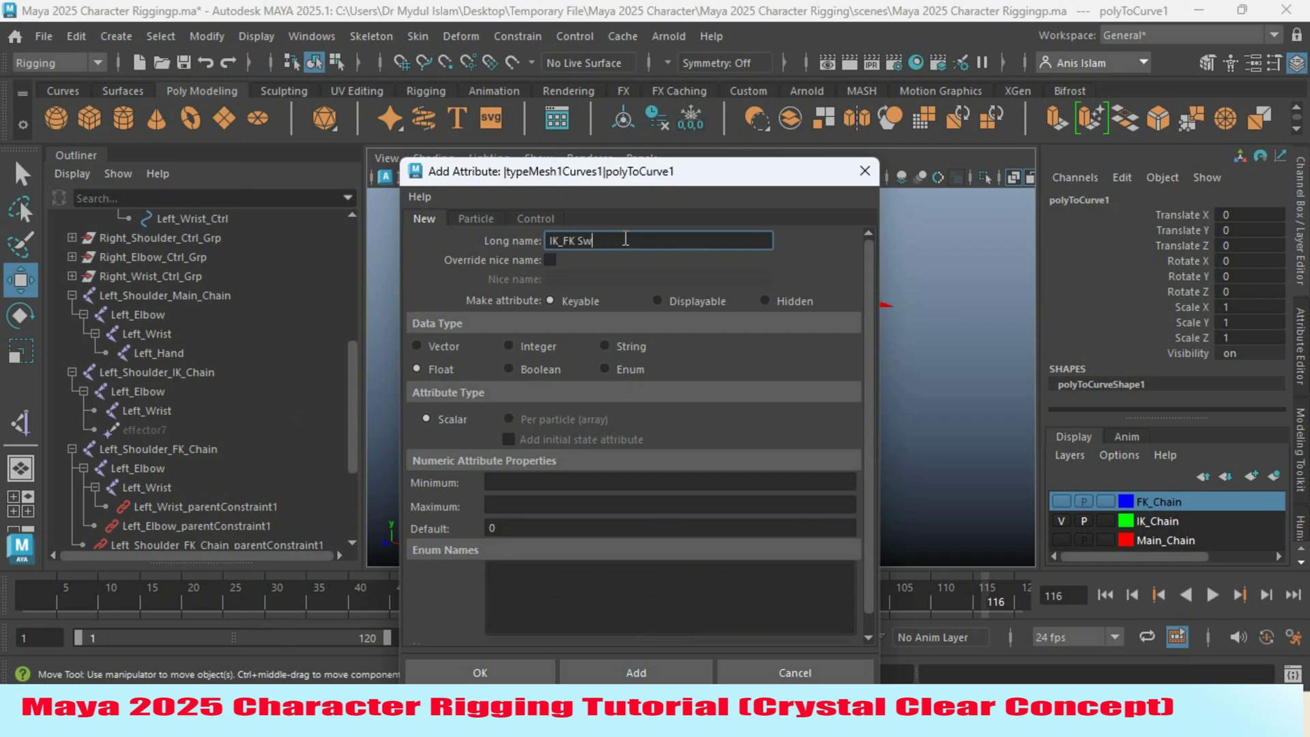
pyautogui.write('IK_FK Switch Left')
pyautogui.click(536, 481)
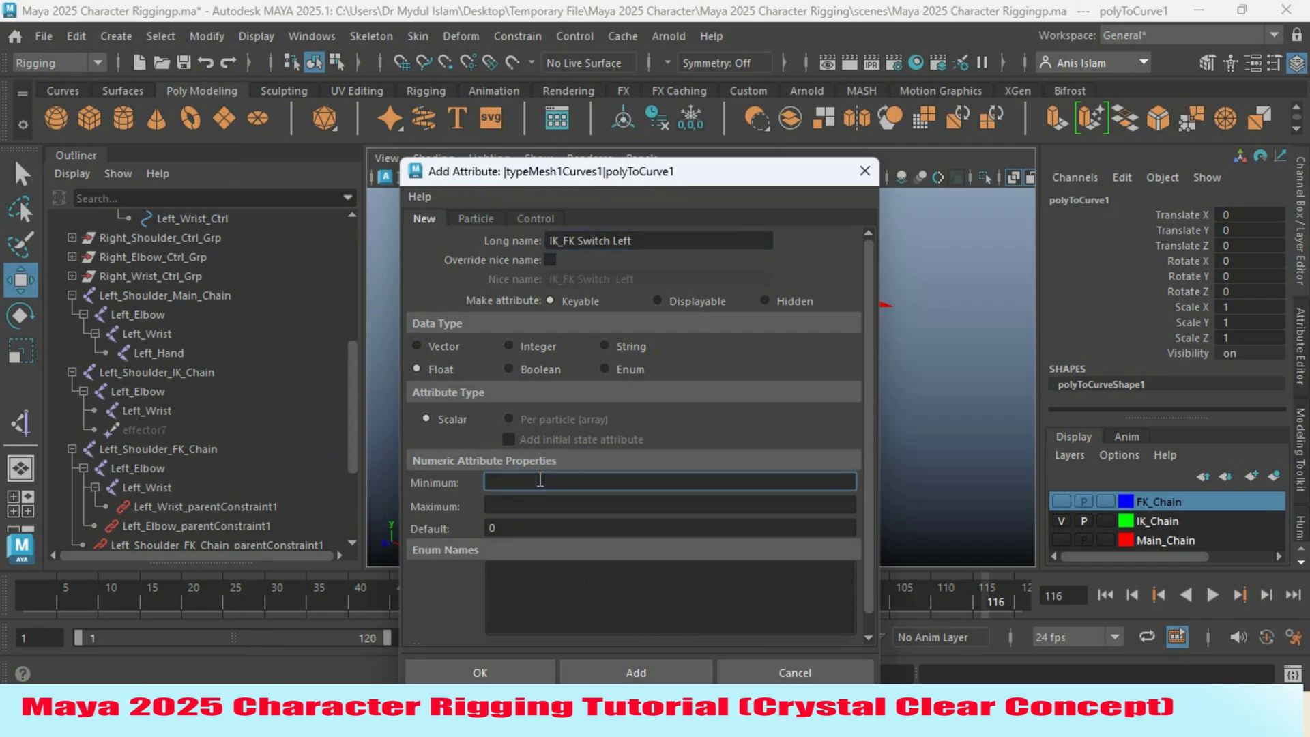
pyautogui.write('0')
pyautogui.click(530, 500)
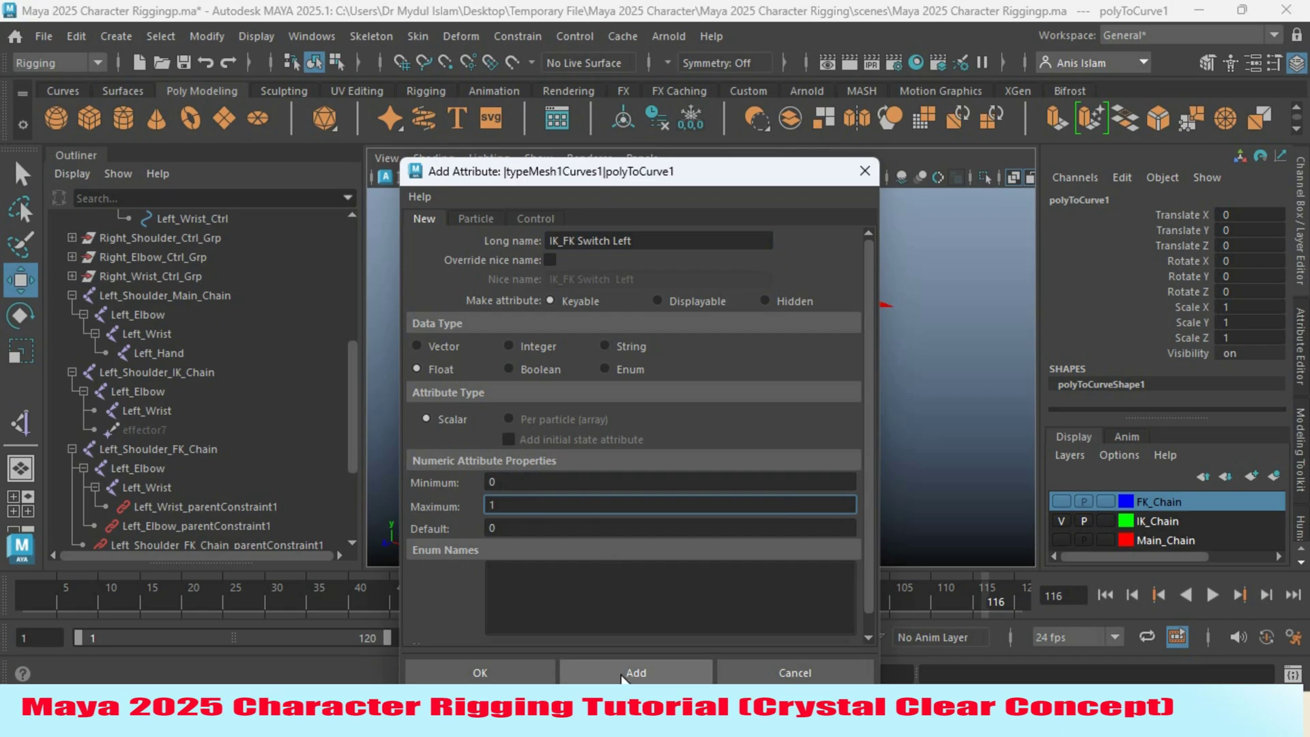
pyautogui.click(622, 675)
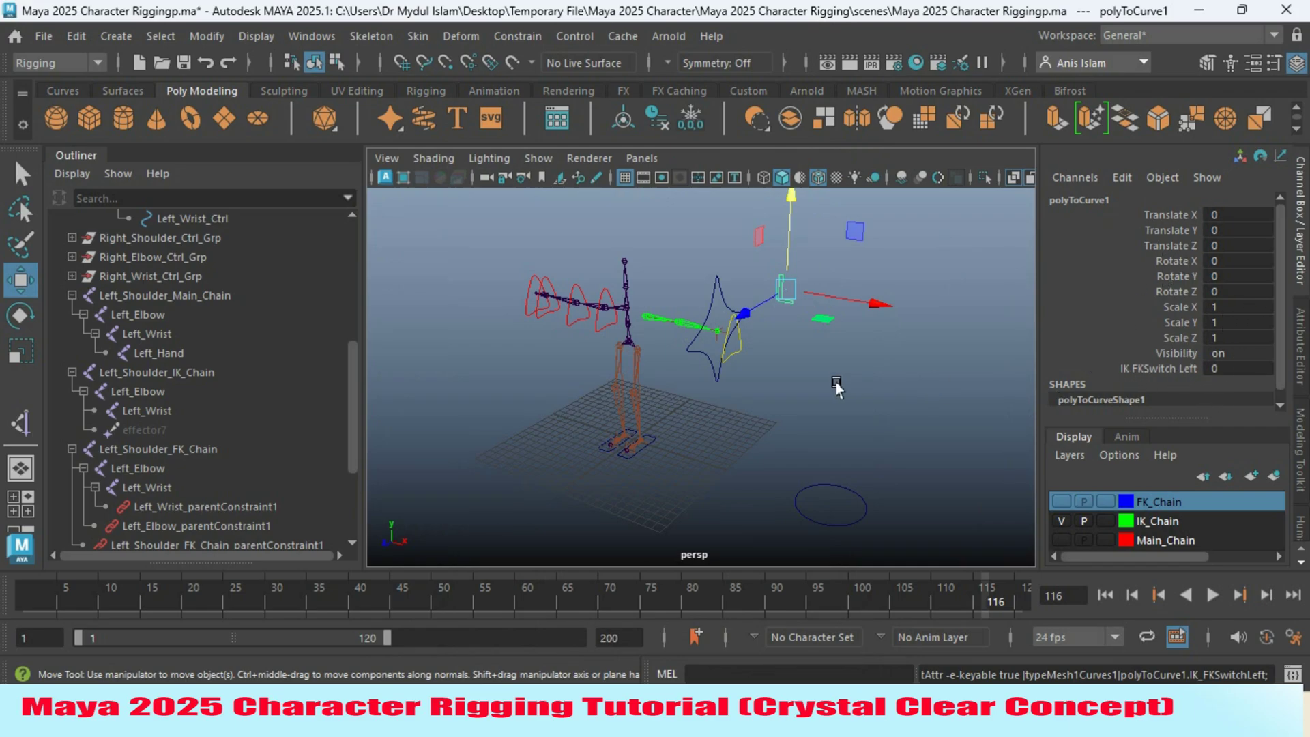
# Parent-constrain Left_Shoulder_Main_Chain to Left_Shoulder_FK_Chain and Left_Shoulder_IK_Chain, with Maintain offset off and weight 1
pyautogui.keyDown('alt'); pyautogui.moveTo(841, 377); pyautogui.dragTo(837, 436); pyautogui.keyUp('alt')
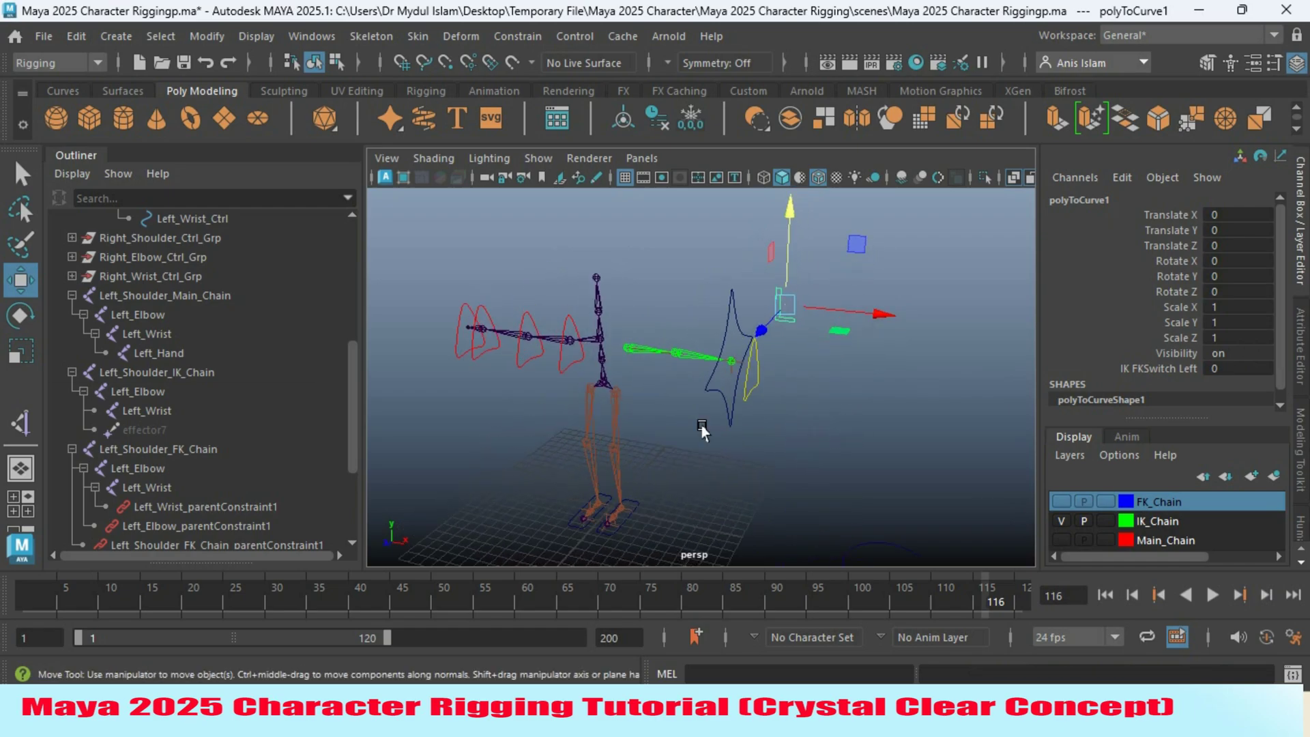
pyautogui.moveTo(349, 391)
pyautogui.mouseDown()
pyautogui.moveTo(351, 414)
pyautogui.moveTo(359, 344)
pyautogui.moveTo(361, 401)
pyautogui.mouseUp()
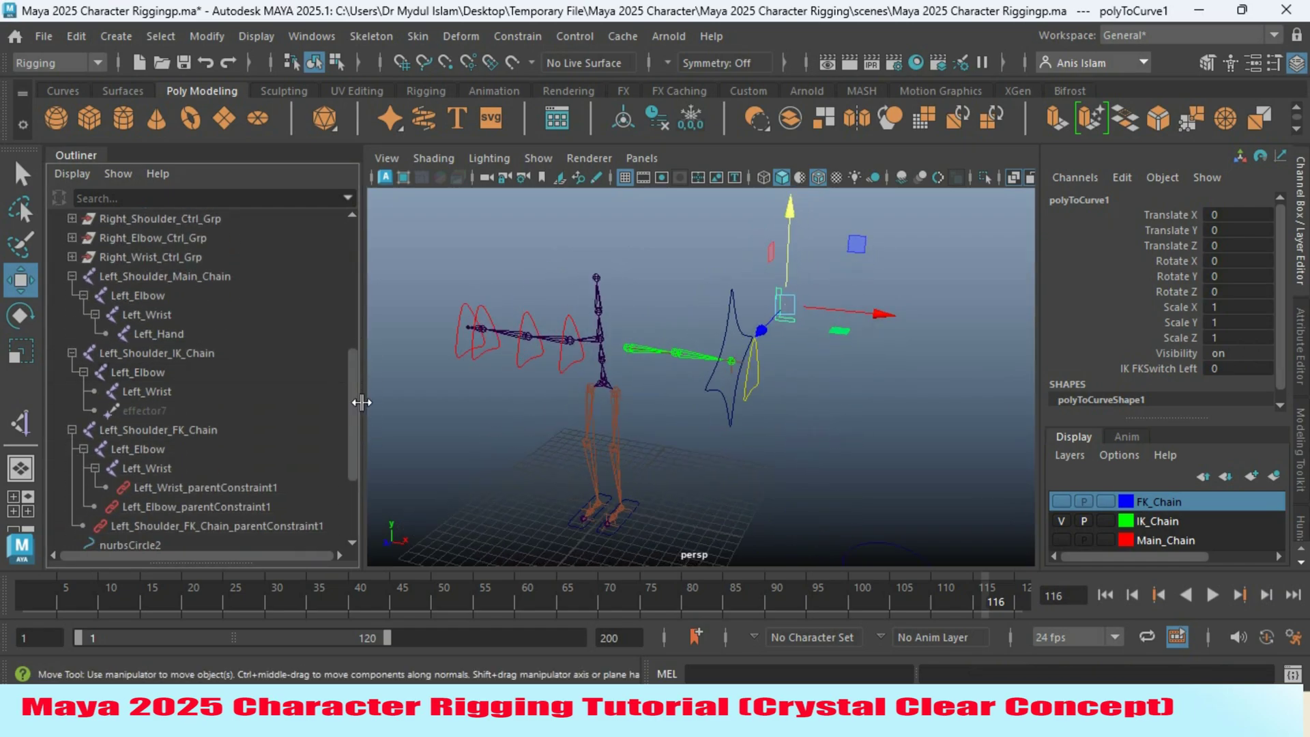
pyautogui.click(176, 428)
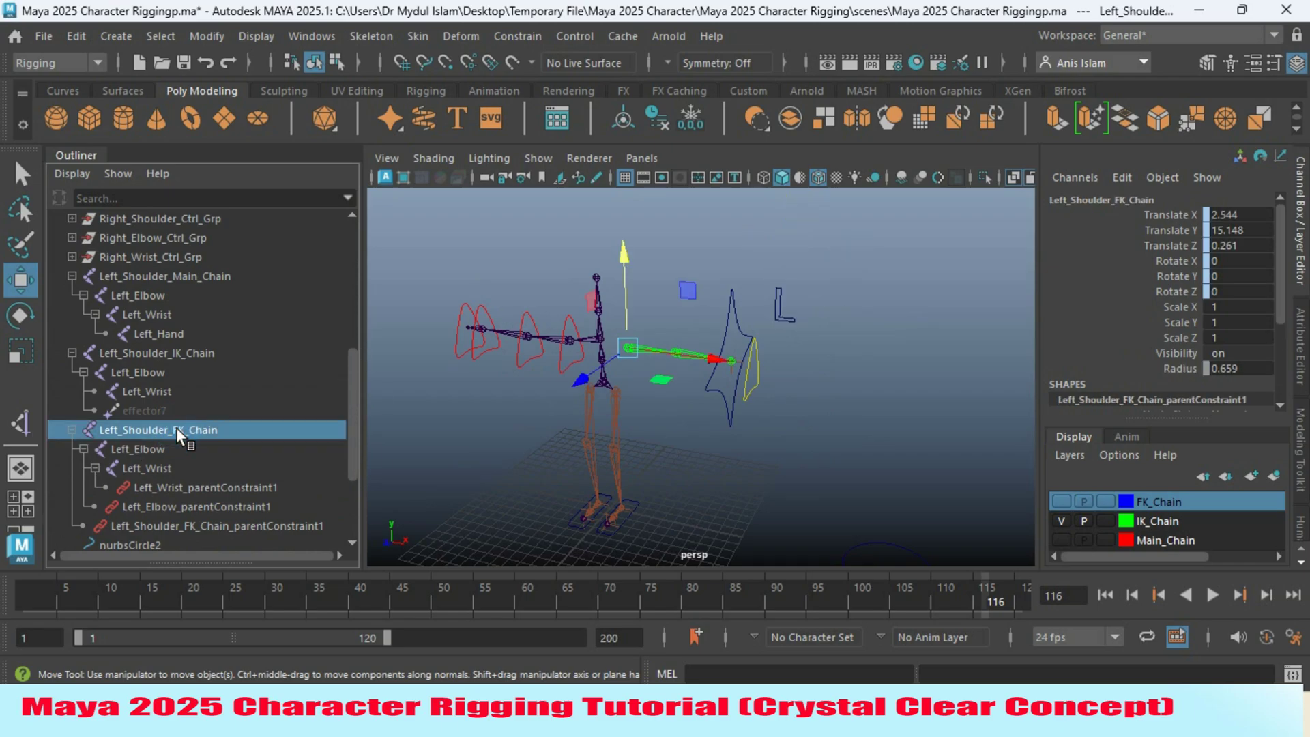
pyautogui.keyDown('ctrl'); pyautogui.click(199, 353); pyautogui.keyUp('ctrl')
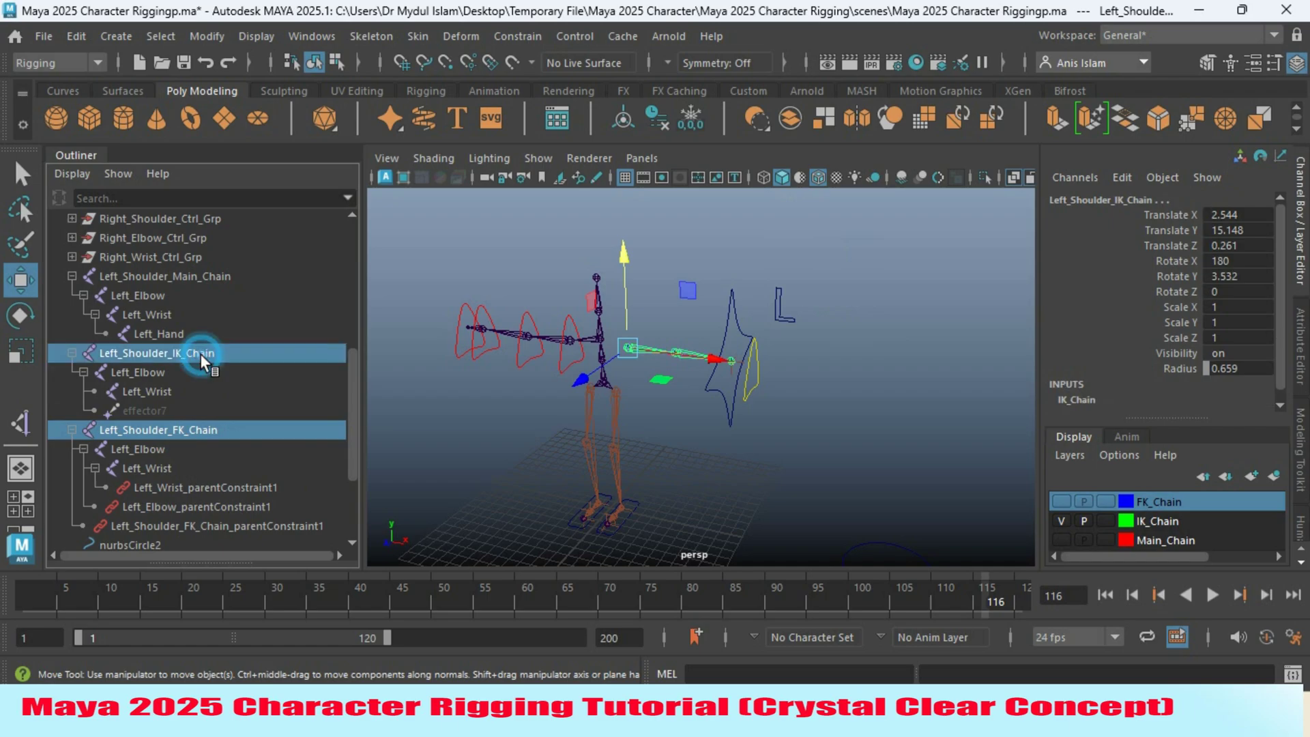
pyautogui.keyDown('ctrl'); pyautogui.click(202, 276); pyautogui.keyUp('ctrl')
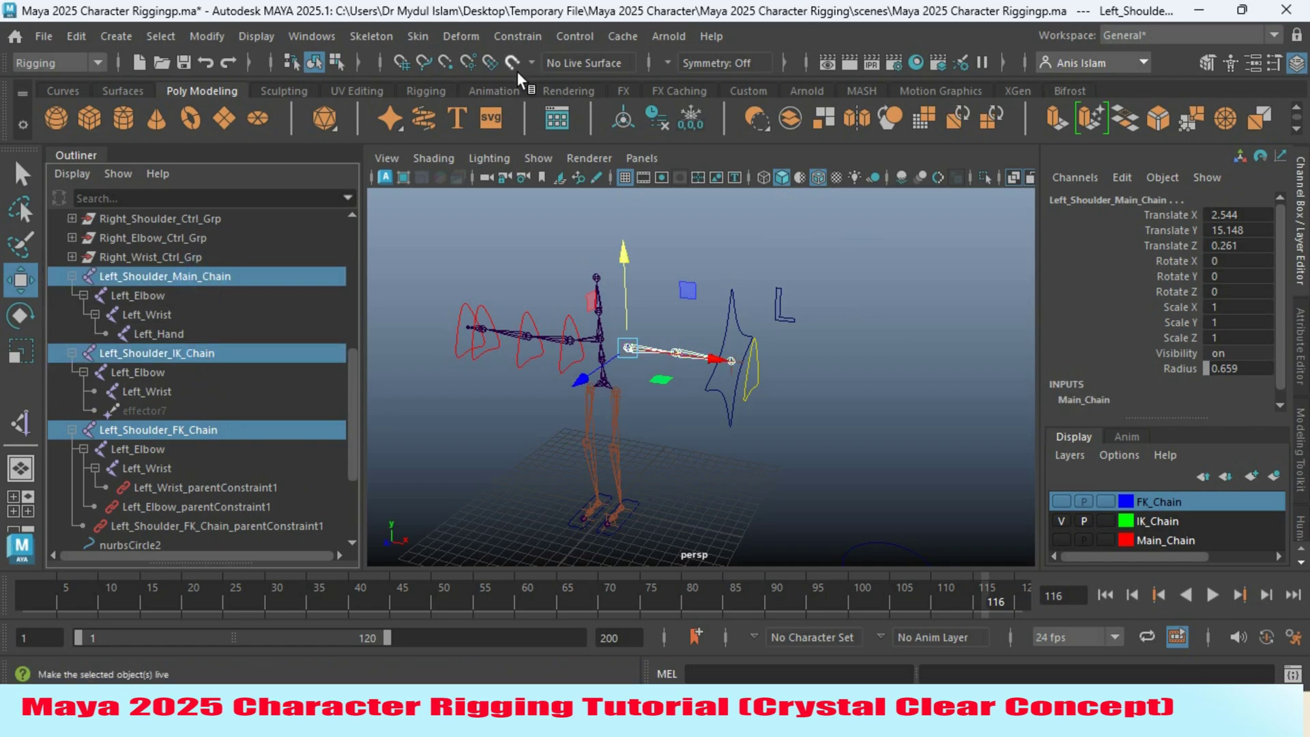
pyautogui.click(508, 37)
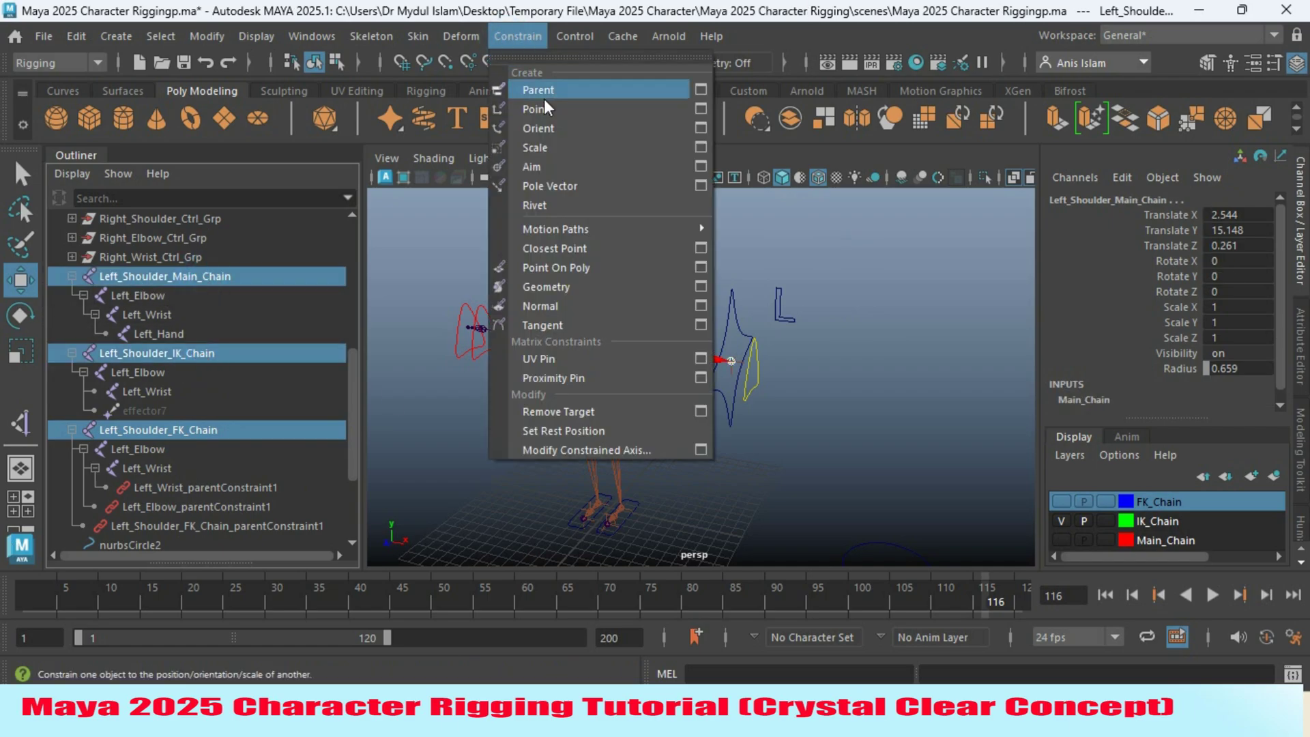
pyautogui.click(701, 90)
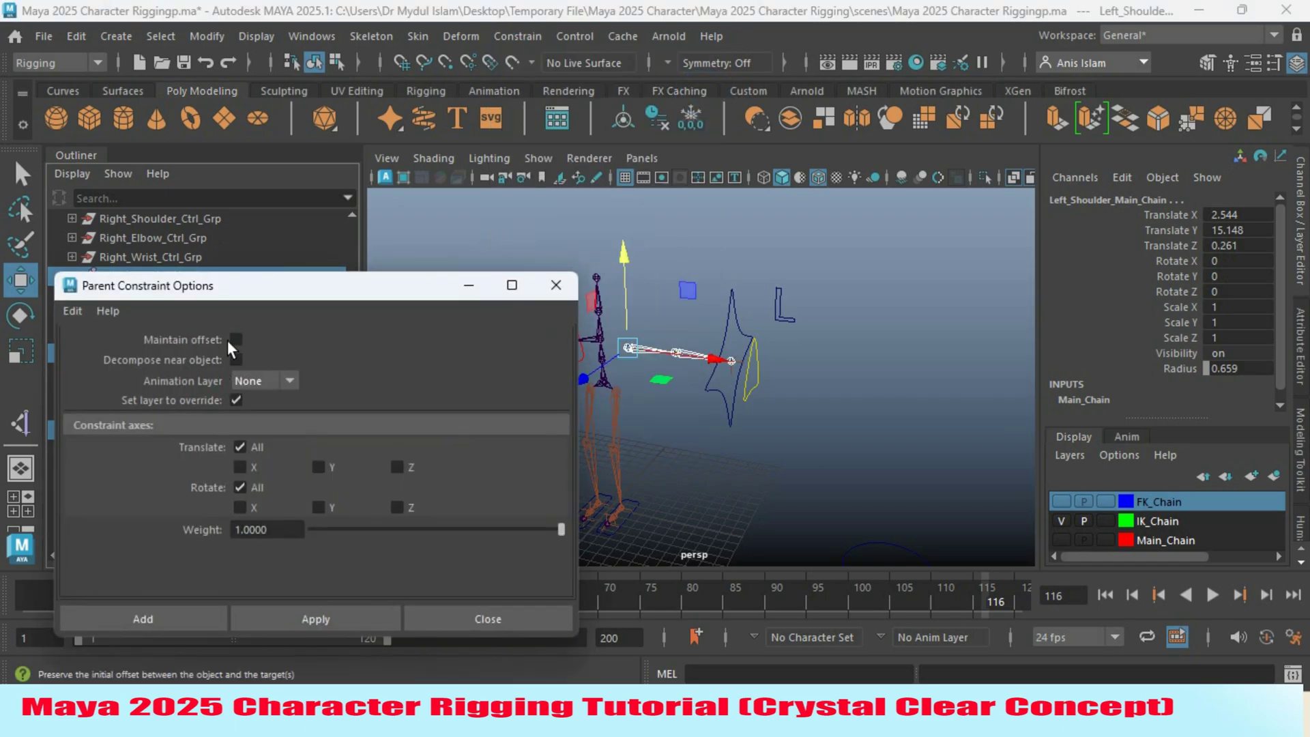
pyautogui.moveTo(345, 290); pyautogui.dragTo(1049, 139)
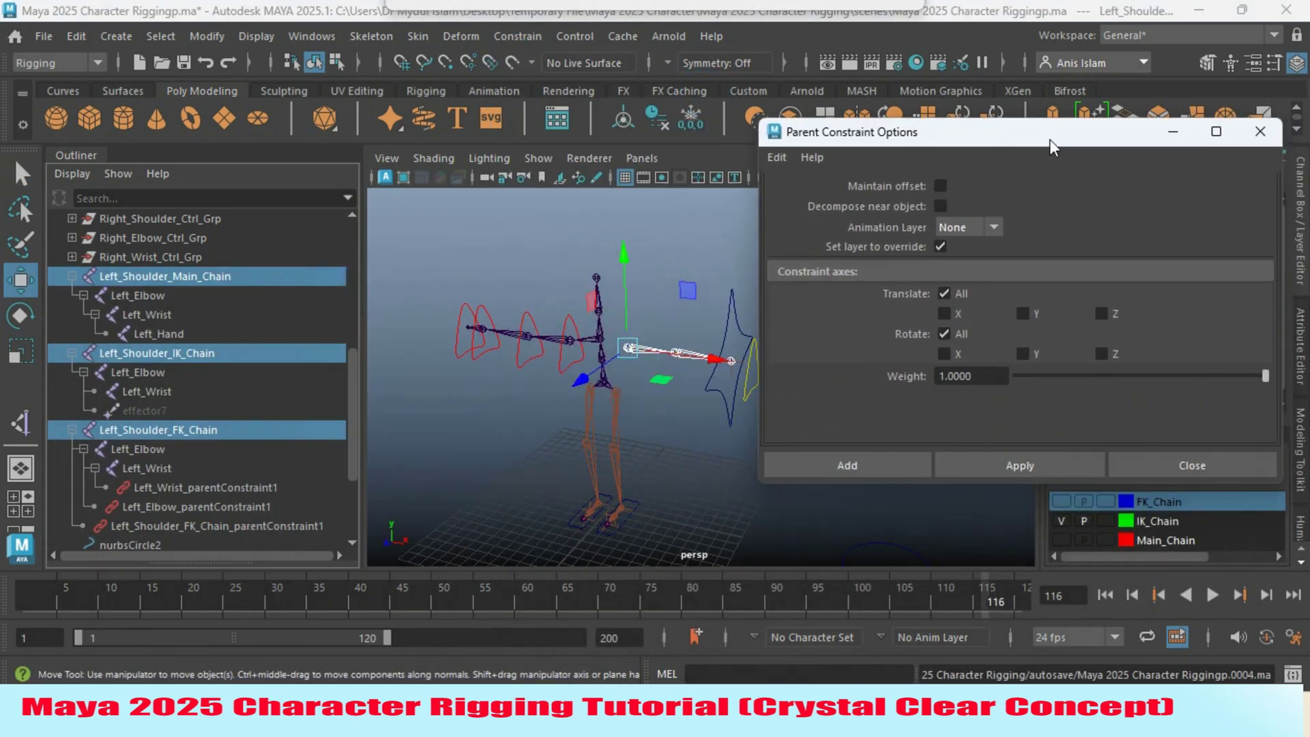
pyautogui.click(1017, 466)
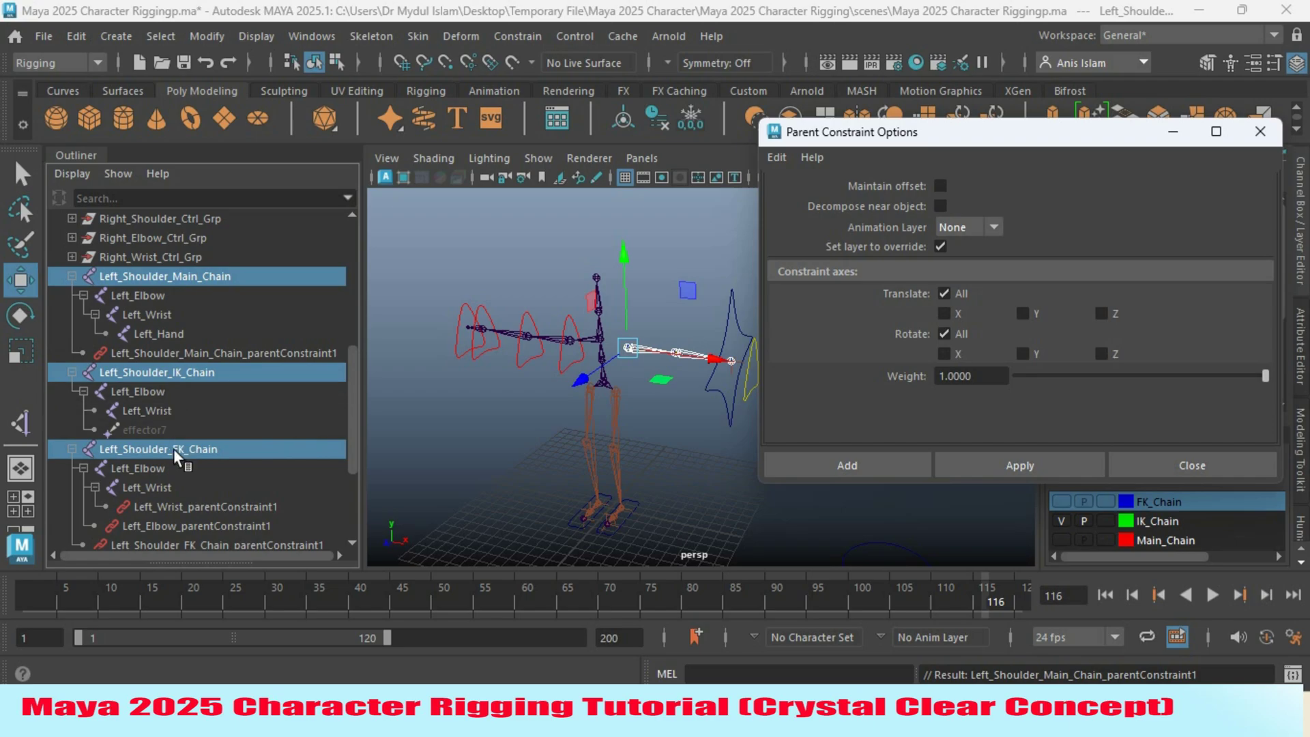
# Parent-constrain the main chain's Left_Elbow joint to the Left_Elbow joints of the FK and IK chains
pyautogui.click(157, 465)
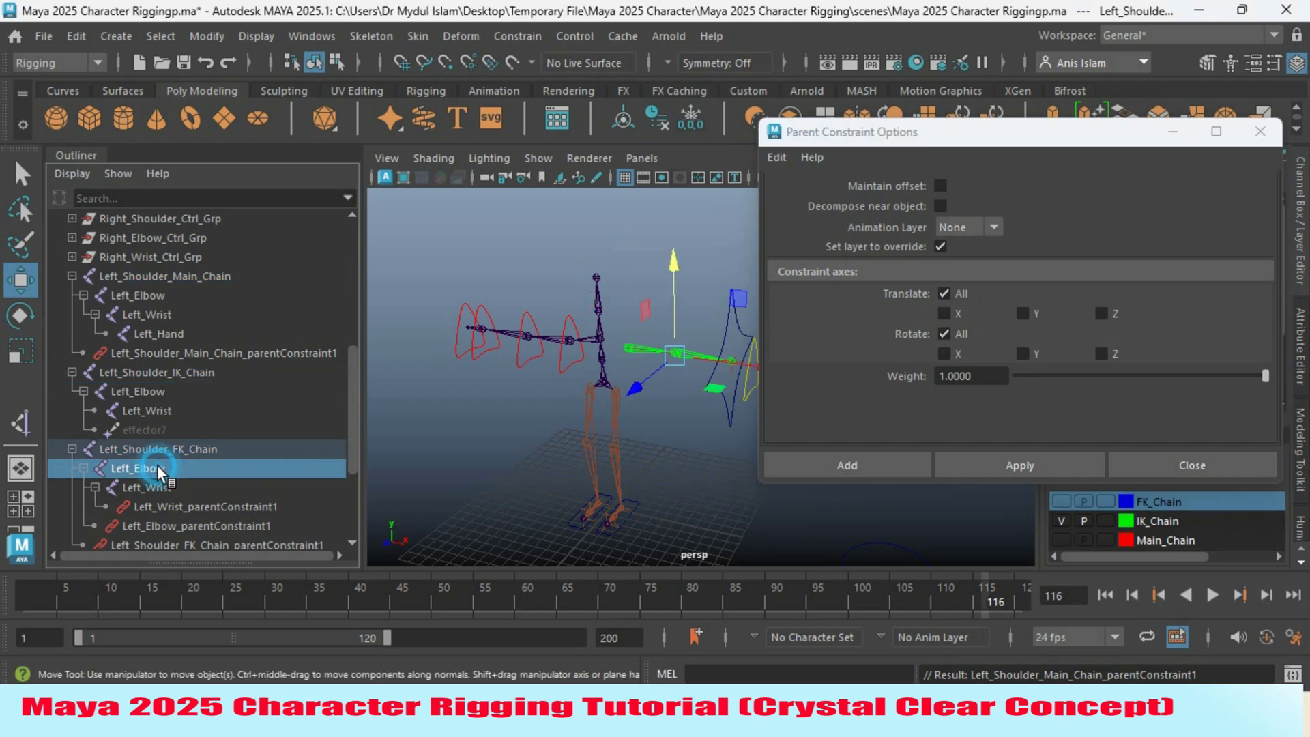
pyautogui.keyDown('ctrl'); pyautogui.click(141, 392); pyautogui.keyUp('ctrl')
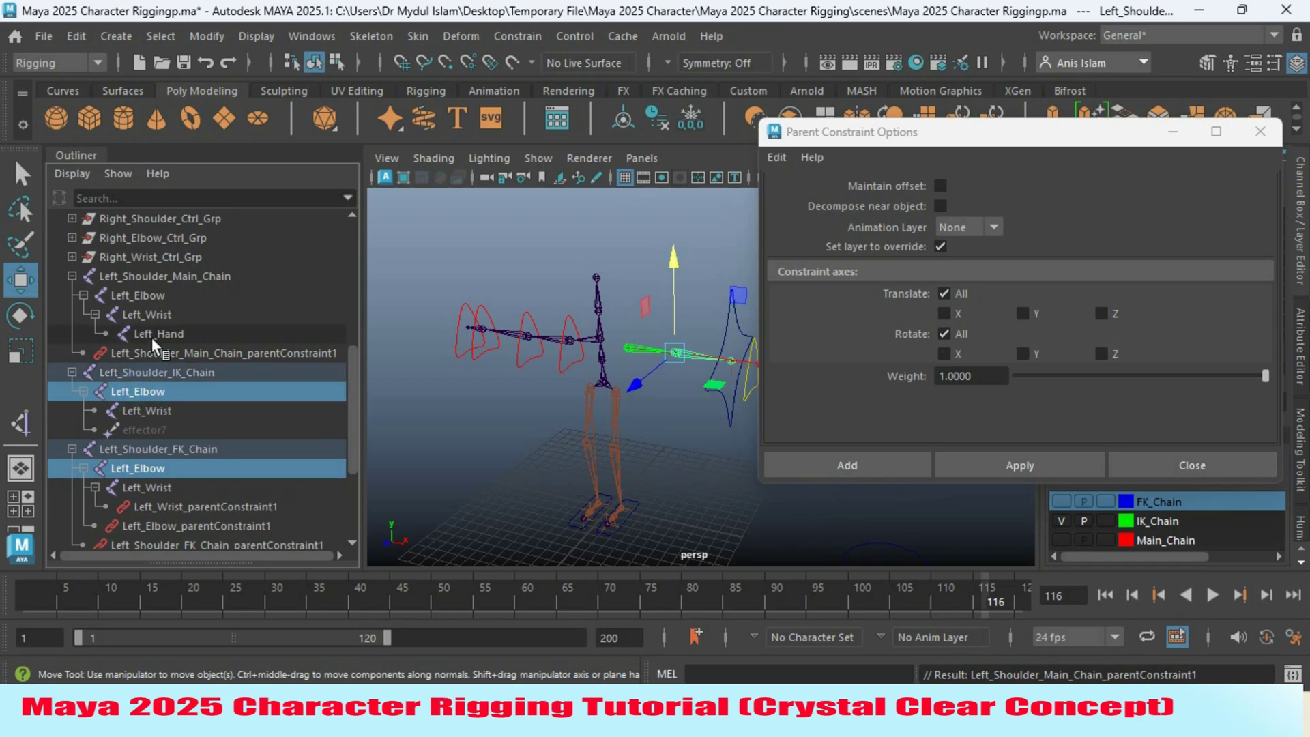
pyautogui.keyDown('ctrl'); pyautogui.click(159, 293); pyautogui.keyUp('ctrl')
pyautogui.click(979, 468)
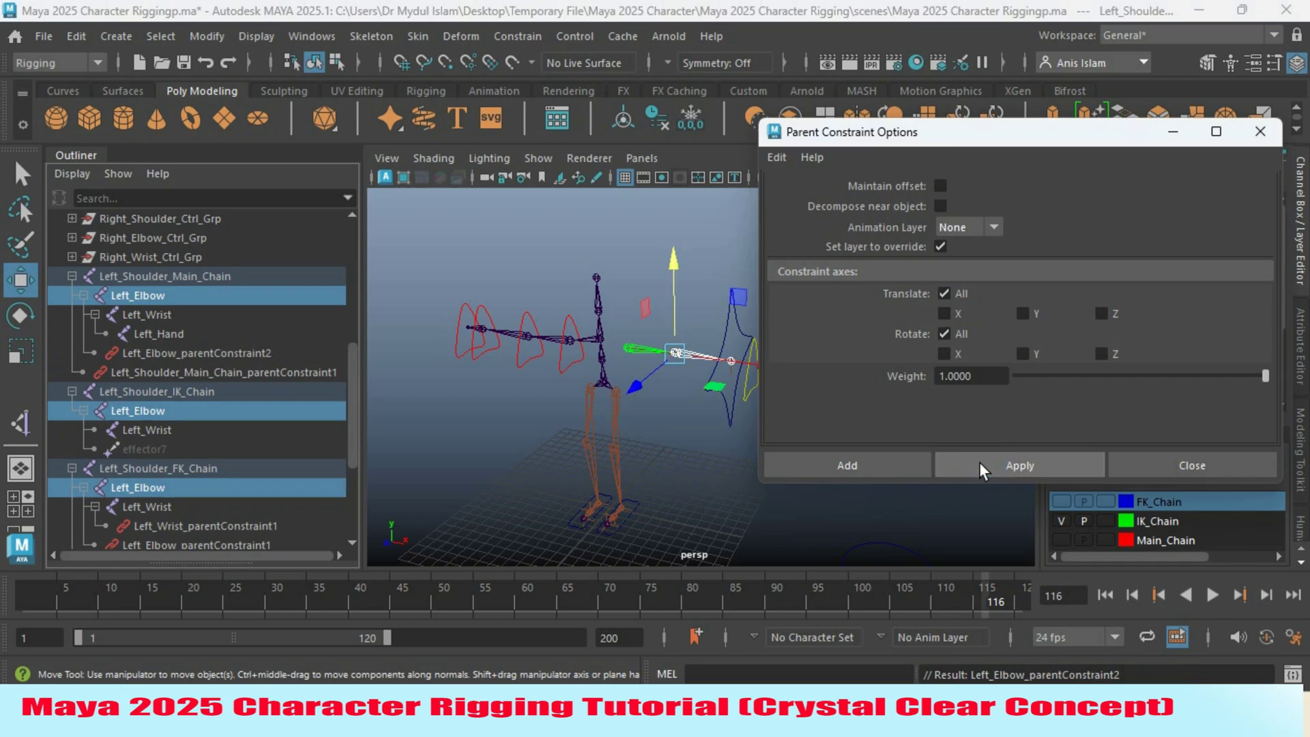
# Parent-constrain the main chain's Left_Wrist joint to the FK and IK Left_Wrist joints, and close the constraint options
pyautogui.click(164, 506)
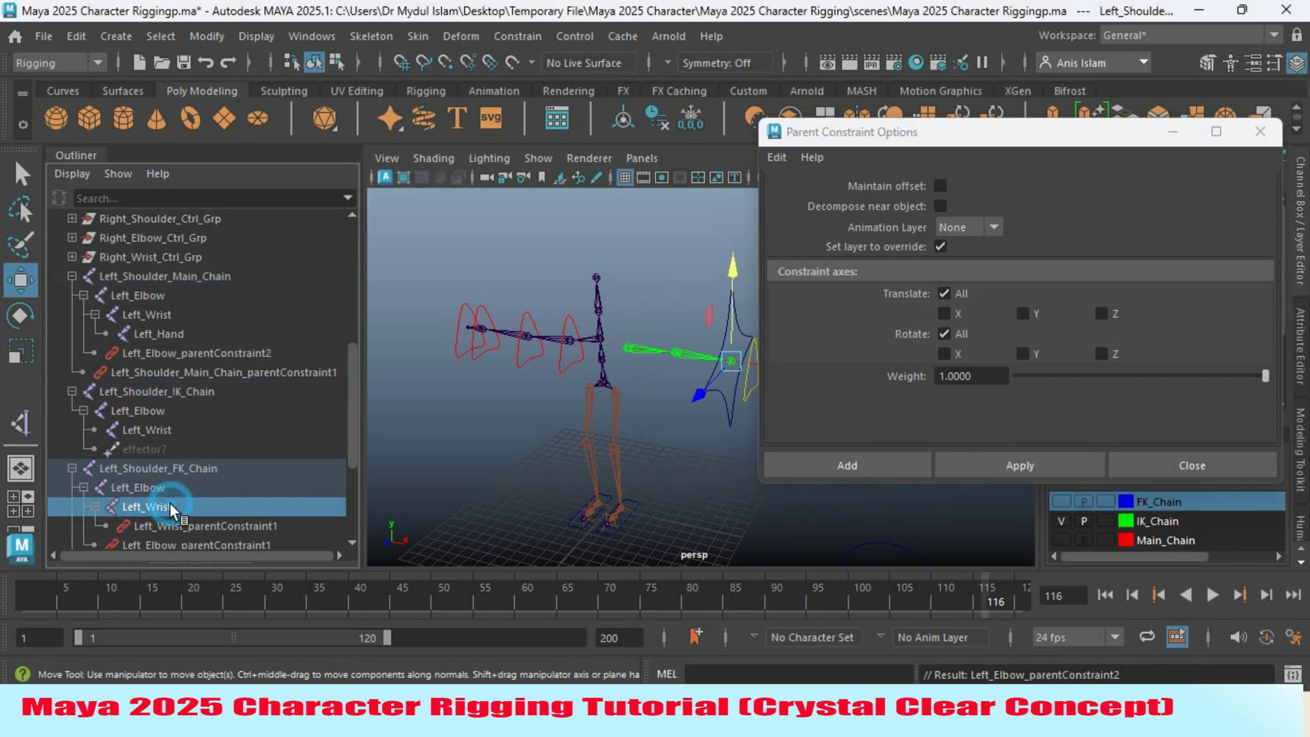
pyautogui.keyDown('ctrl'); pyautogui.click(161, 430); pyautogui.keyUp('ctrl')
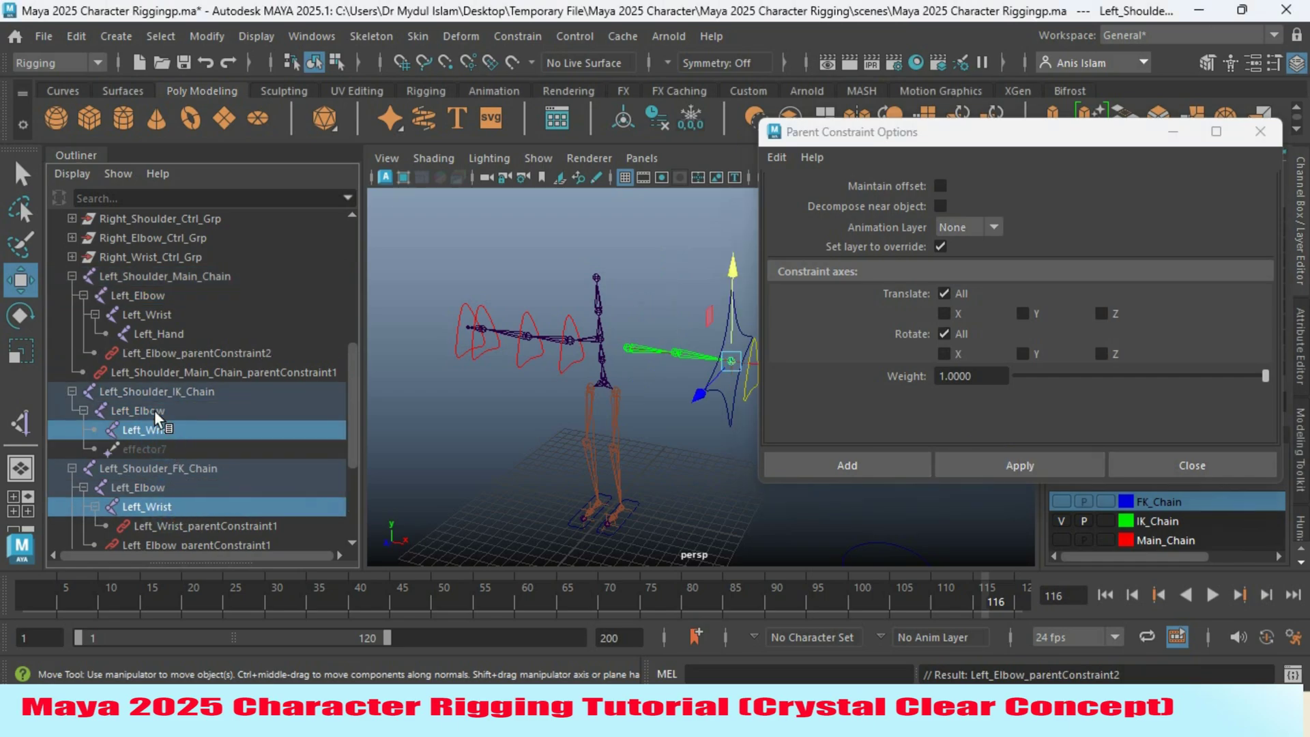
pyautogui.keyDown('ctrl'); pyautogui.click(157, 314); pyautogui.keyUp('ctrl')
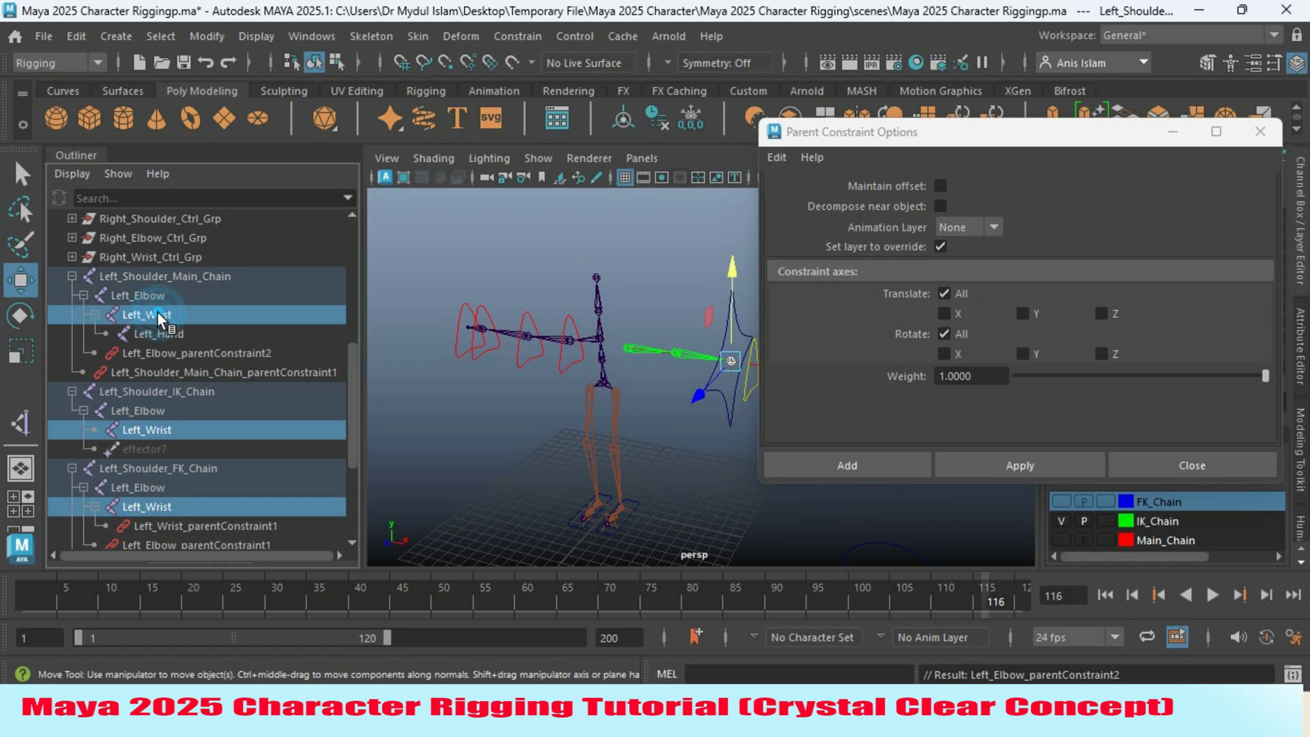
pyautogui.click(995, 462)
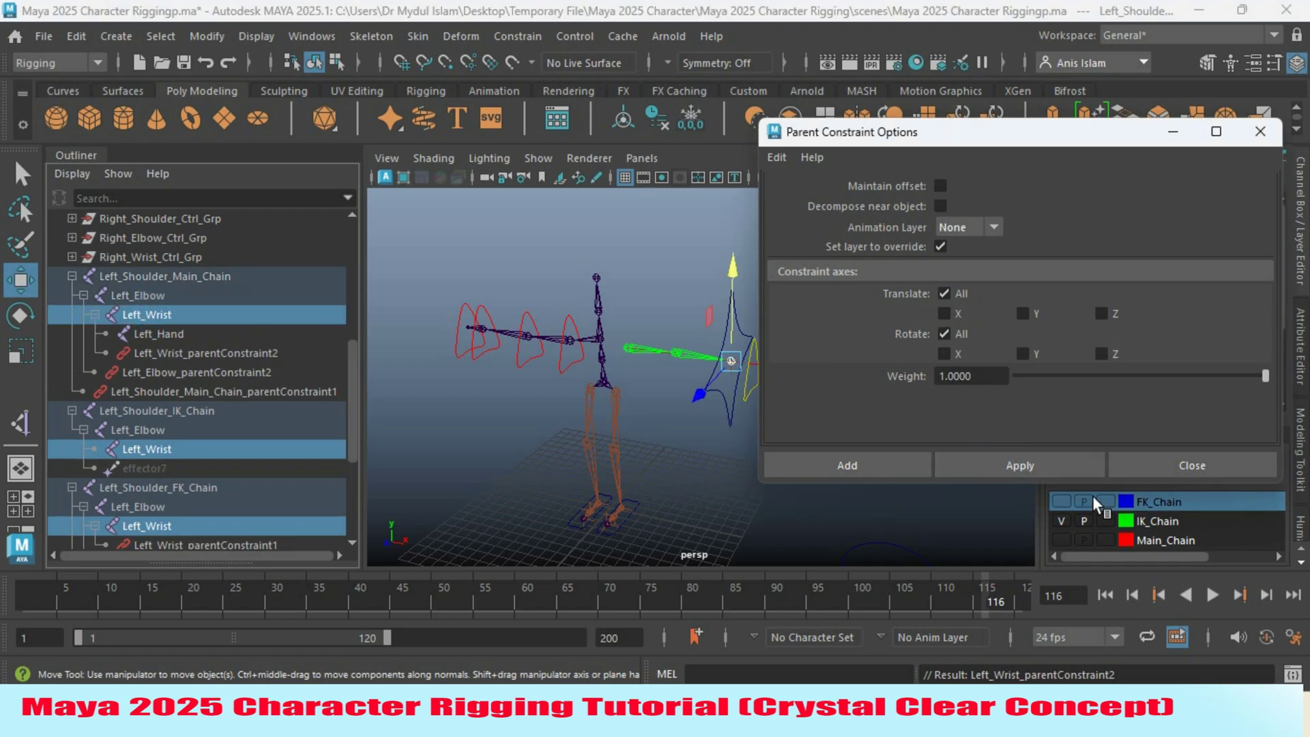
pyautogui.click(1169, 467)
# Rename the L curve under typeMesh1Curves1 as "Left IK FK switch"
pyautogui.moveTo(350, 402); pyautogui.dragTo(347, 471)
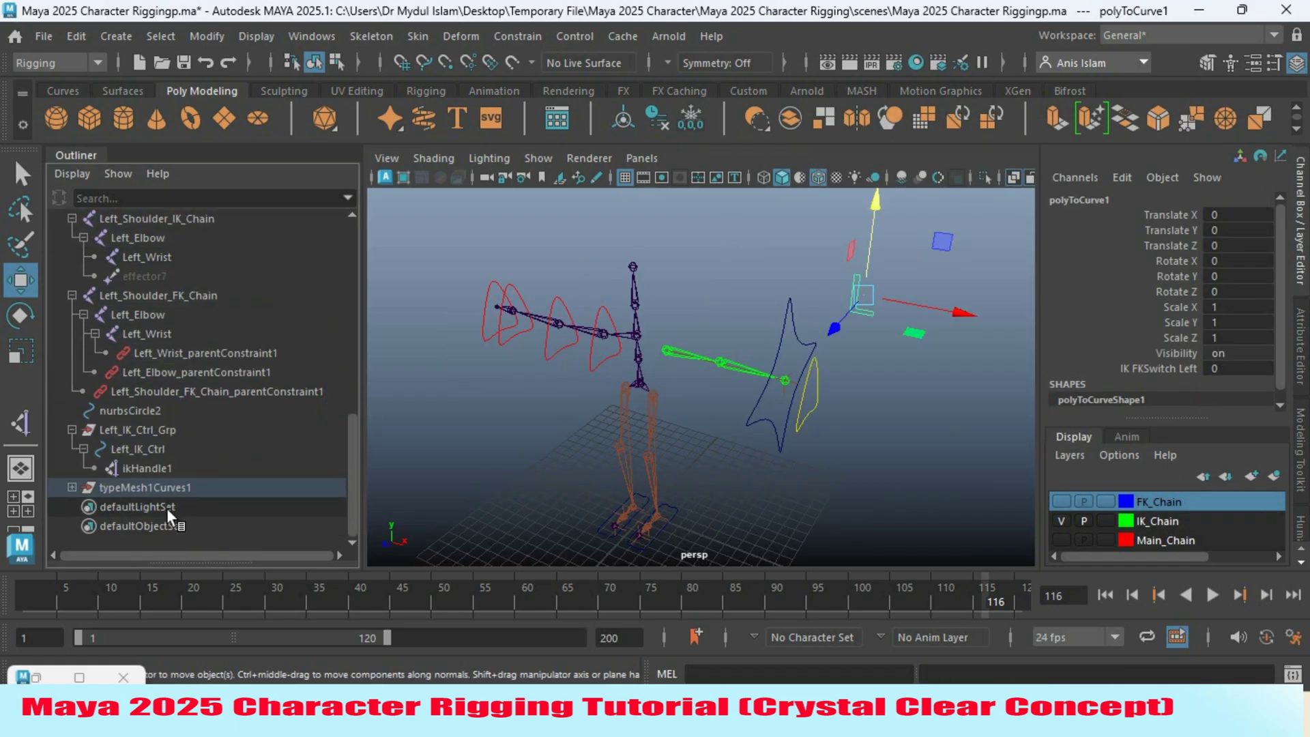
pyautogui.click(72, 487)
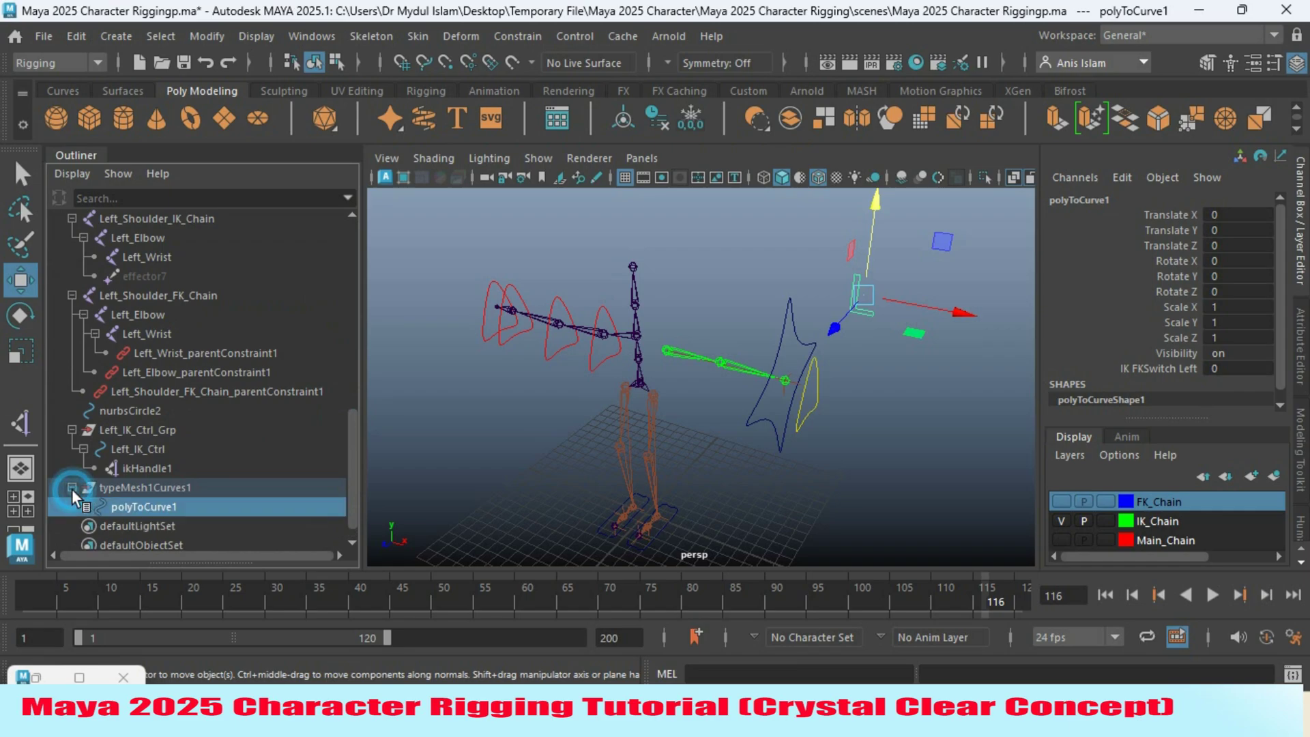
pyautogui.doubleClick(139, 506)
pyautogui.write('L')
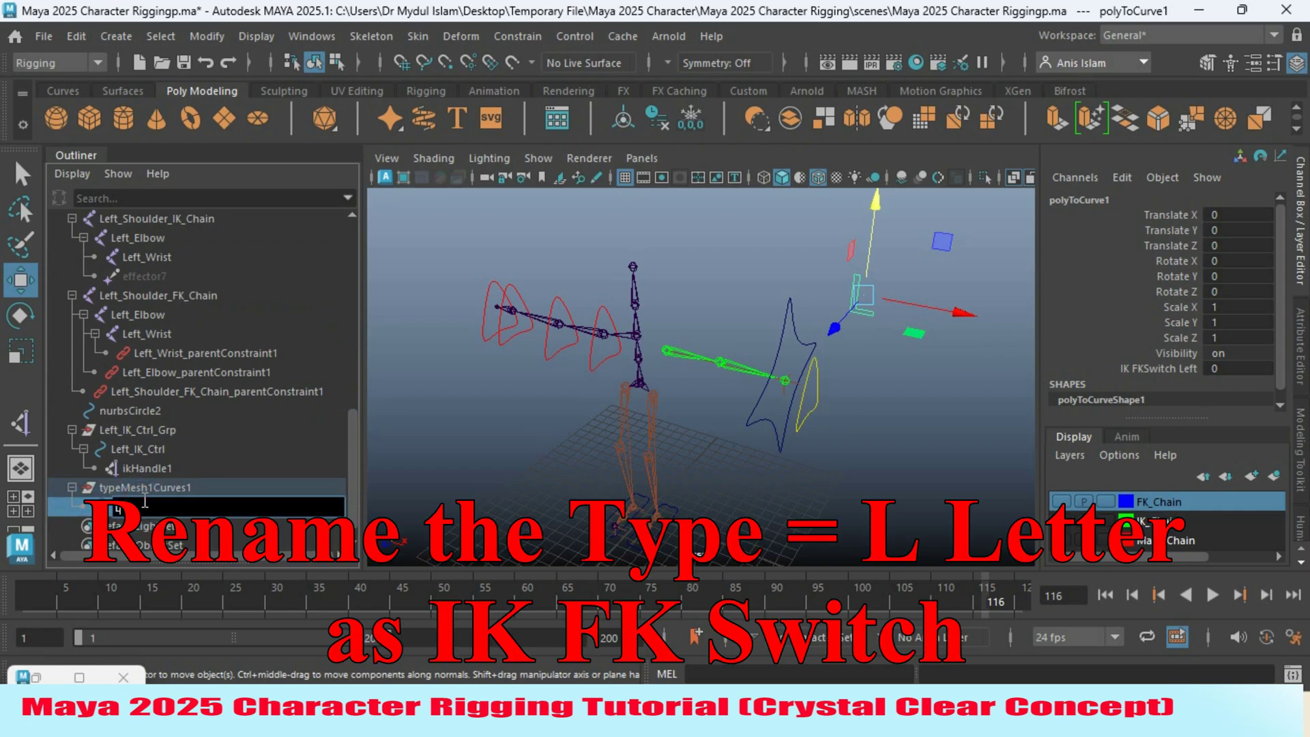
pyautogui.write('eft IK FK switch')
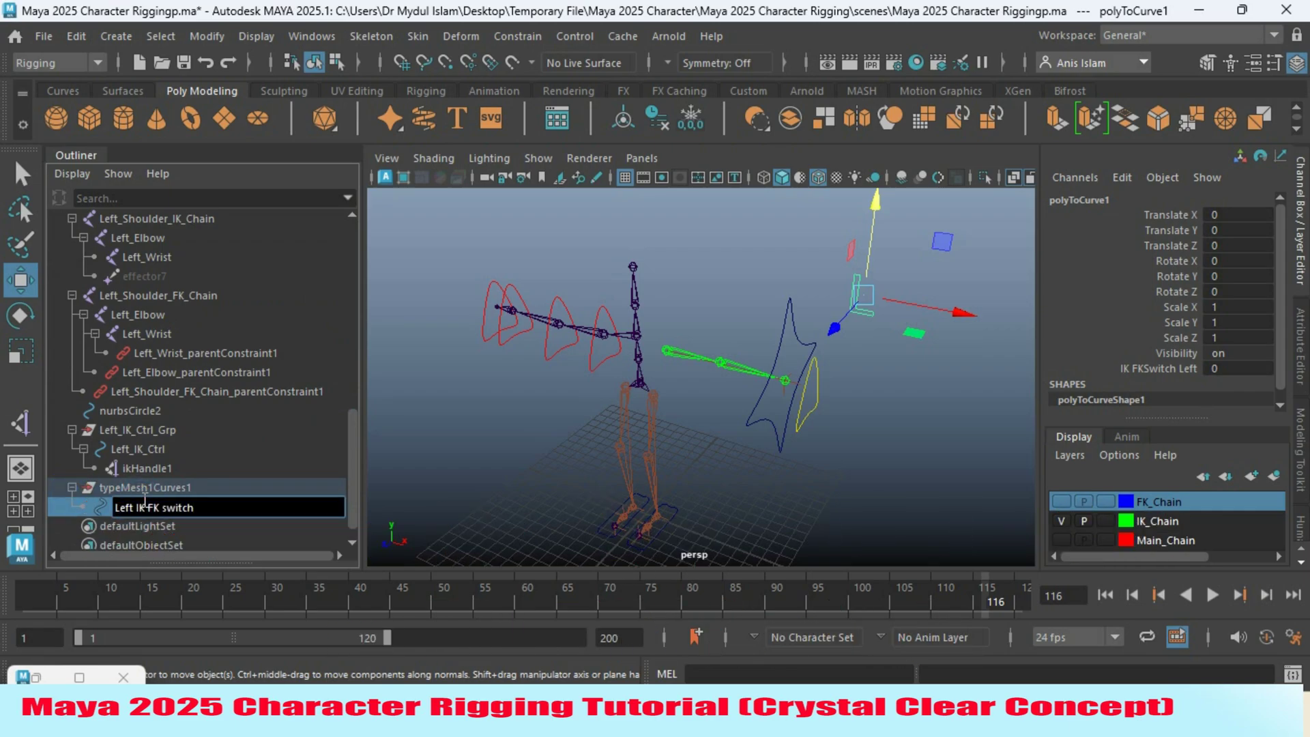
pyautogui.press('Return')
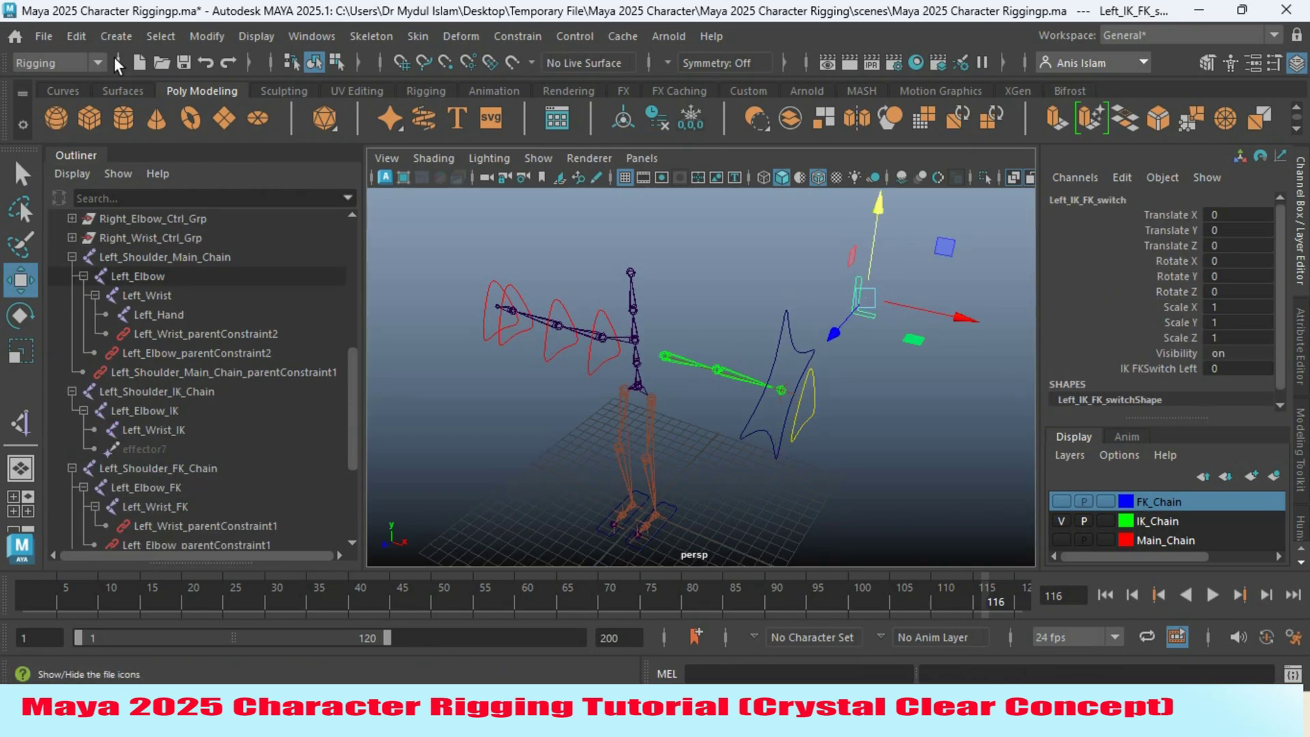
# Open the Node Editor, add the Left_IK_FK_switch node to the graph and remove its shape node
pyautogui.click(317, 42)
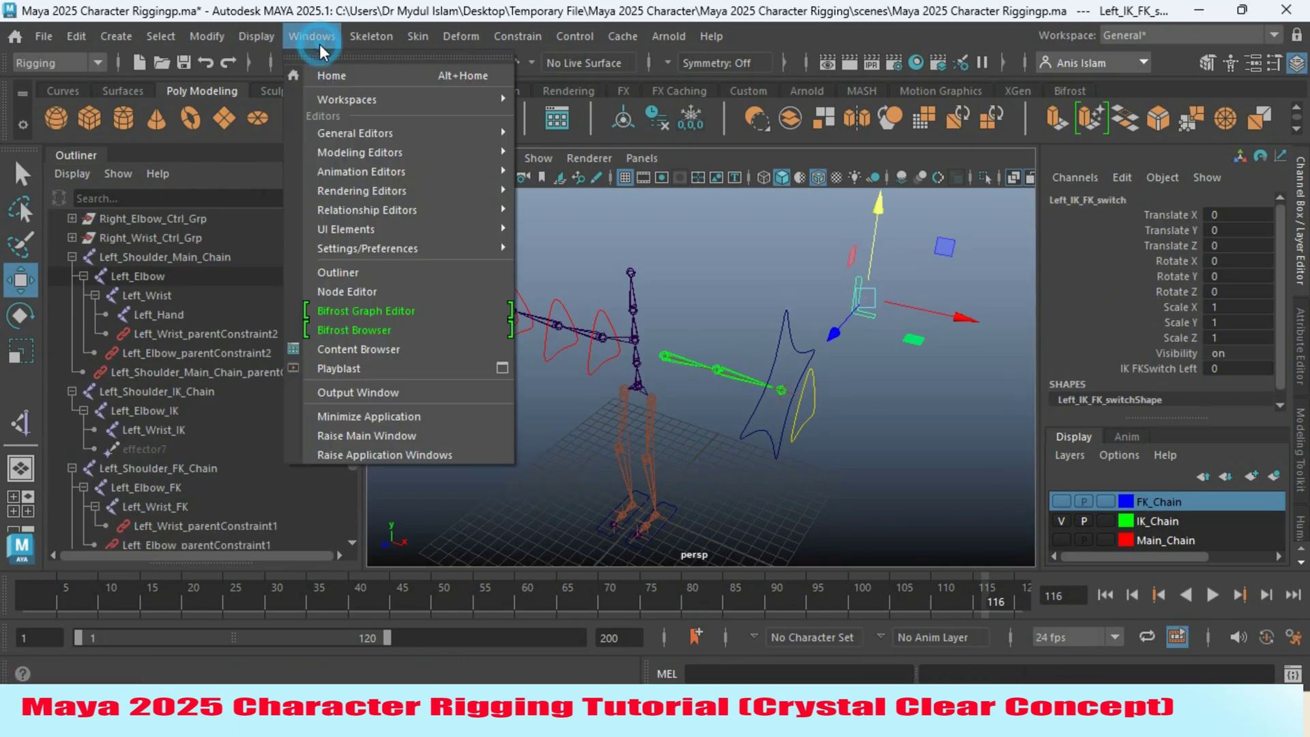
pyautogui.click(360, 292)
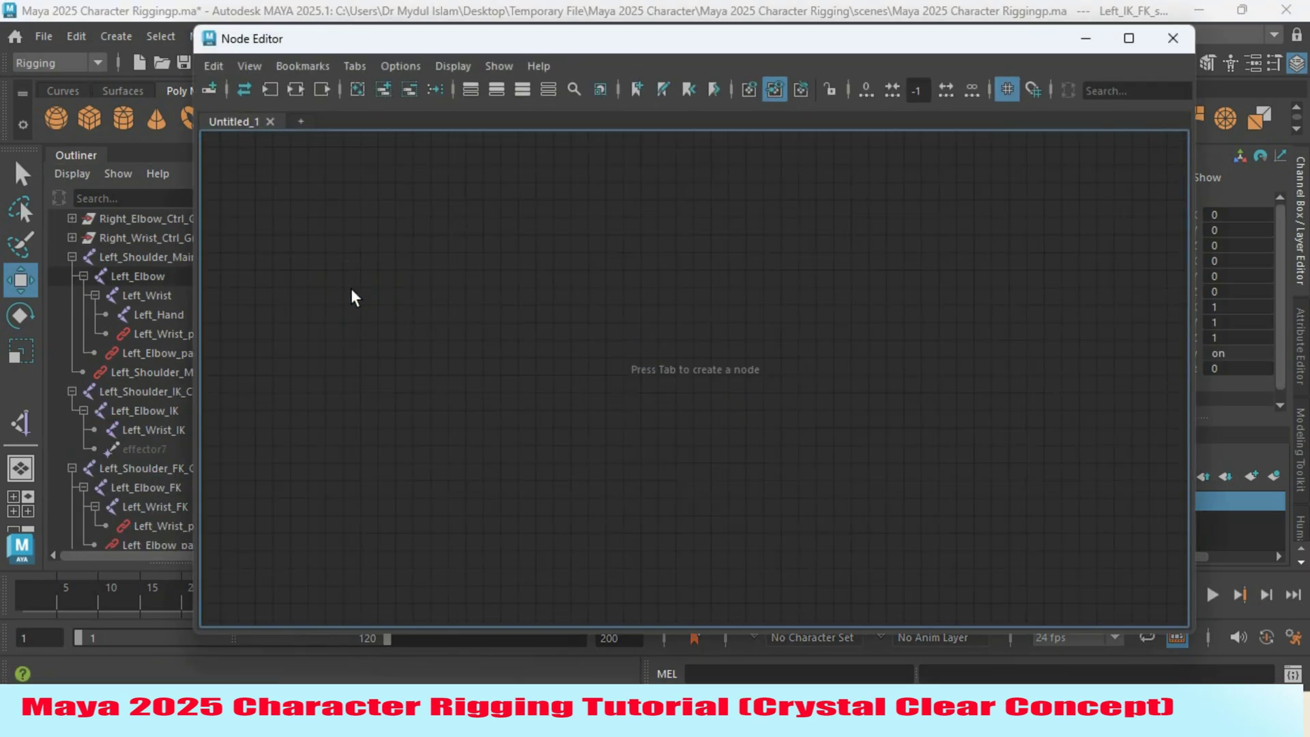
pyautogui.click(386, 88)
pyautogui.moveTo(665, 302); pyautogui.dragTo(282, 209)
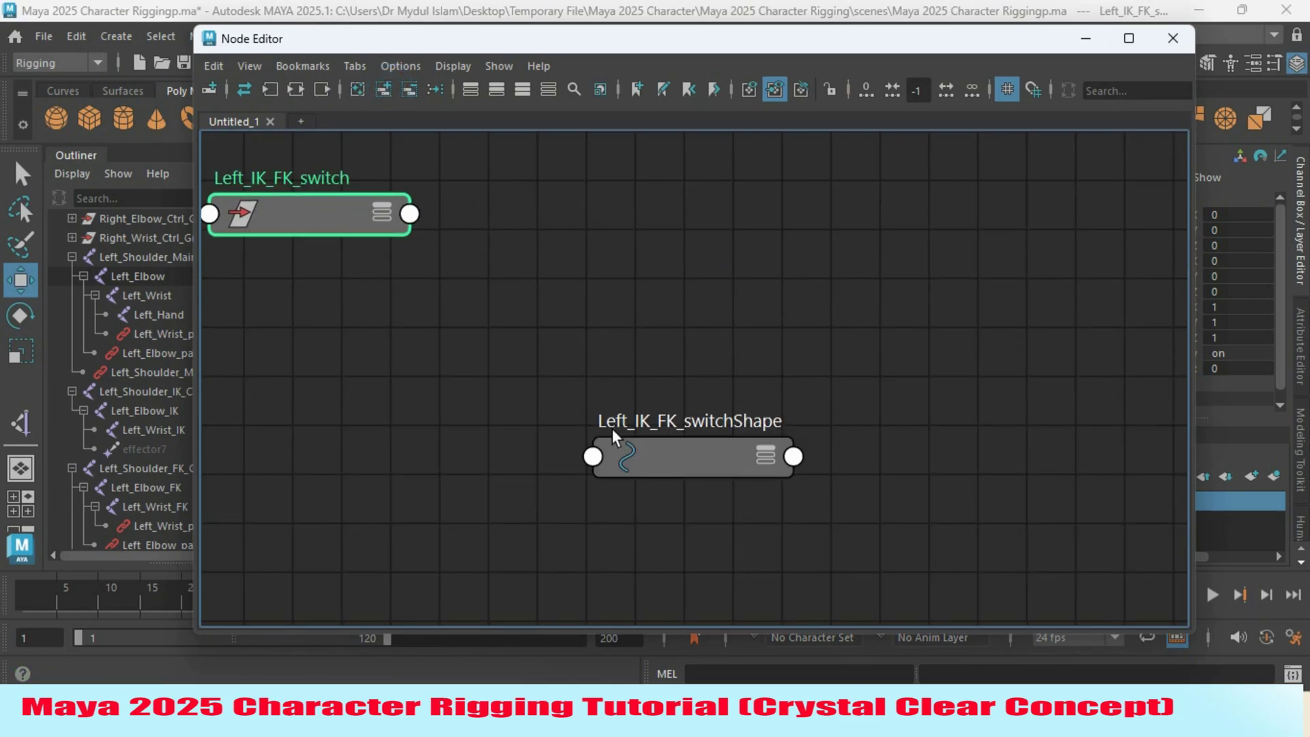
pyautogui.click(644, 453)
pyautogui.click(409, 88)
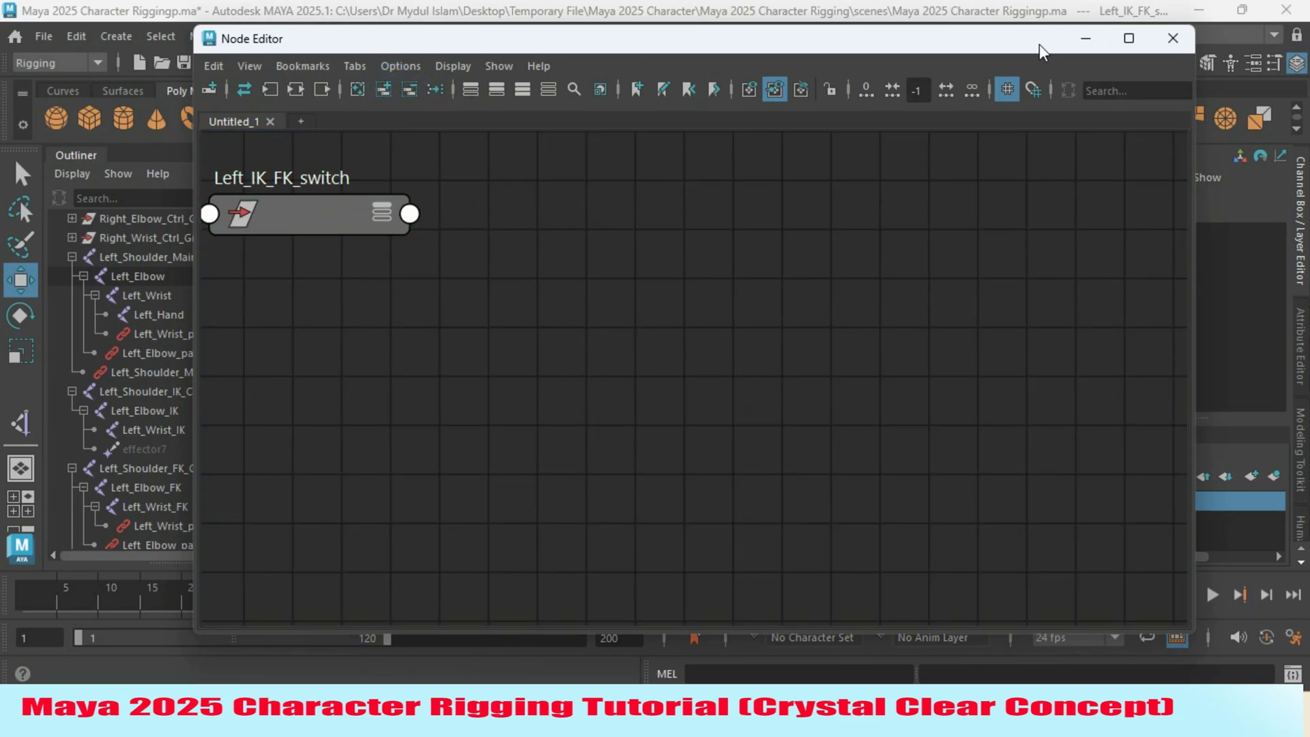
# Add the main chain's shoulder, elbow and wrist parent constraints to the Node Editor graph
pyautogui.click(1085, 38)
pyautogui.moveTo(235, 410); pyautogui.dragTo(241, 448)
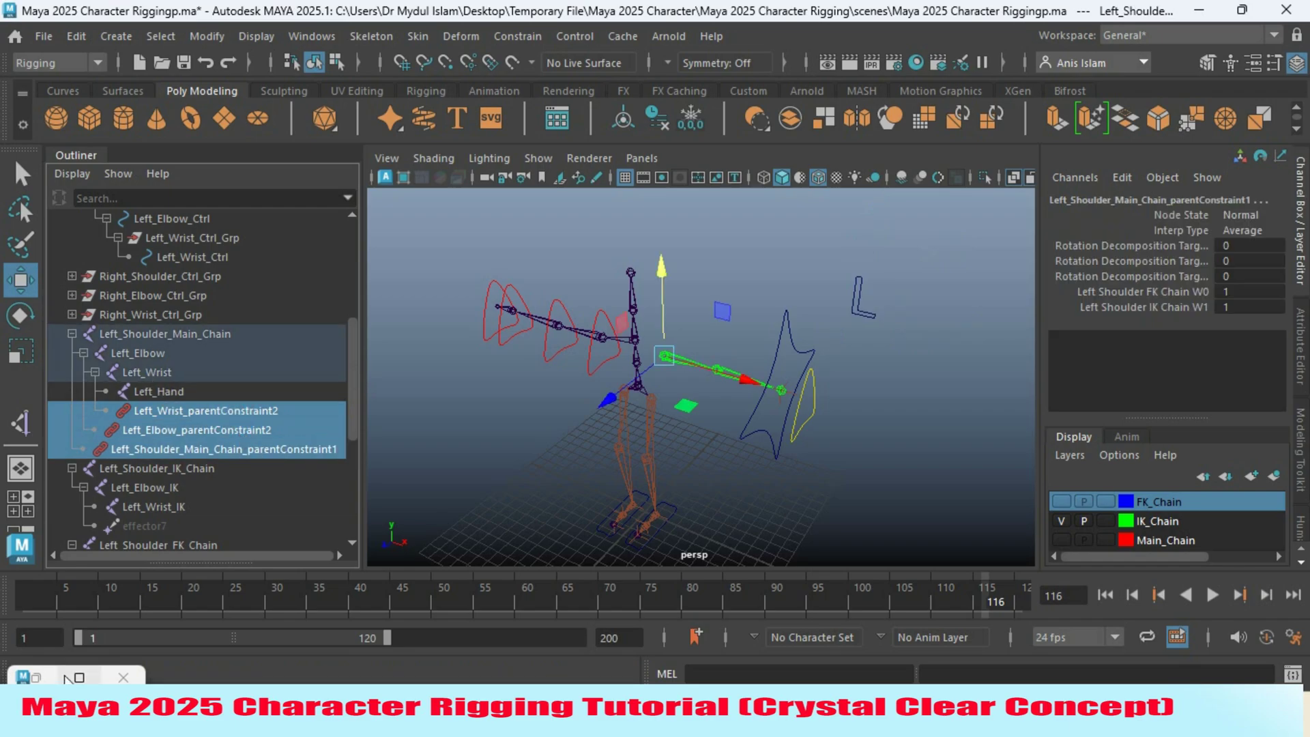
pyautogui.click(35, 676)
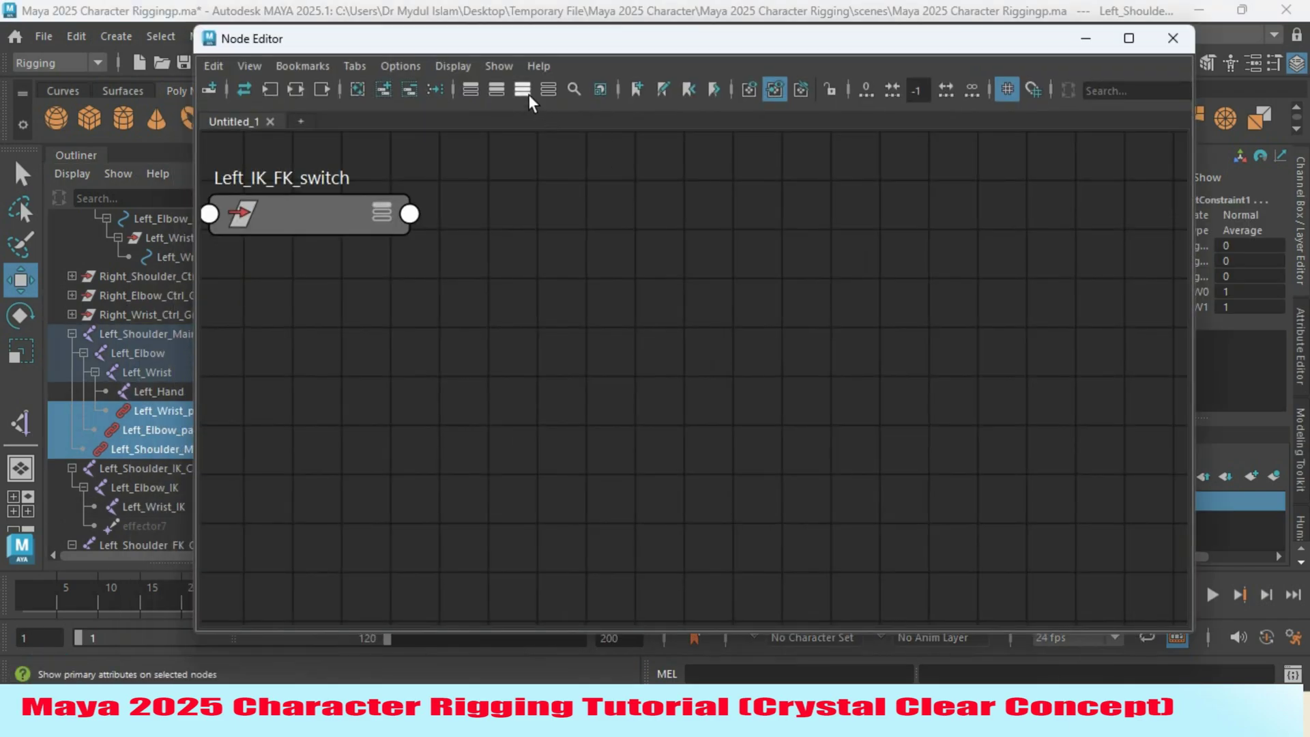
pyautogui.click(386, 87)
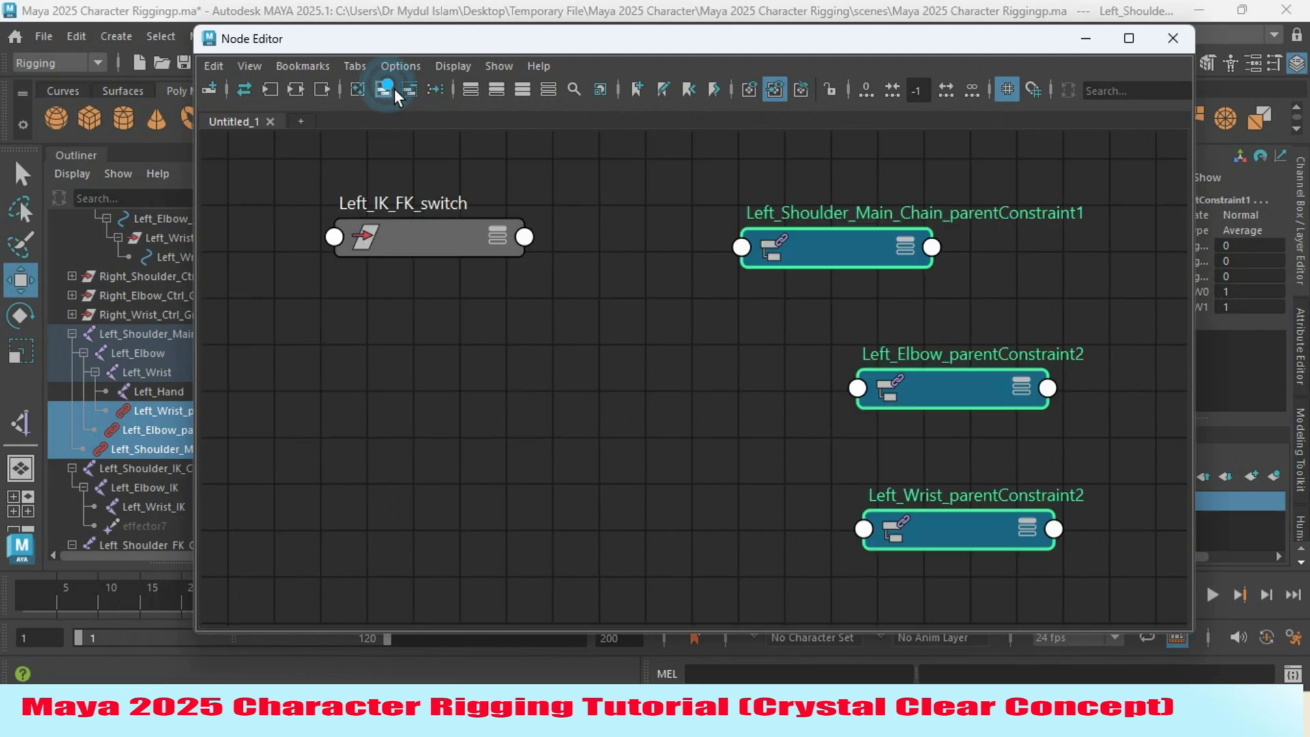
# Arrange the switch node and the three parent constraint nodes in a row and expand all four to show their attributes
pyautogui.moveTo(471, 251); pyautogui.dragTo(409, 232)
pyautogui.moveTo(850, 254); pyautogui.dragTo(596, 218)
pyautogui.moveTo(955, 392); pyautogui.dragTo(839, 226)
pyautogui.moveTo(955, 532); pyautogui.dragTo(1057, 240)
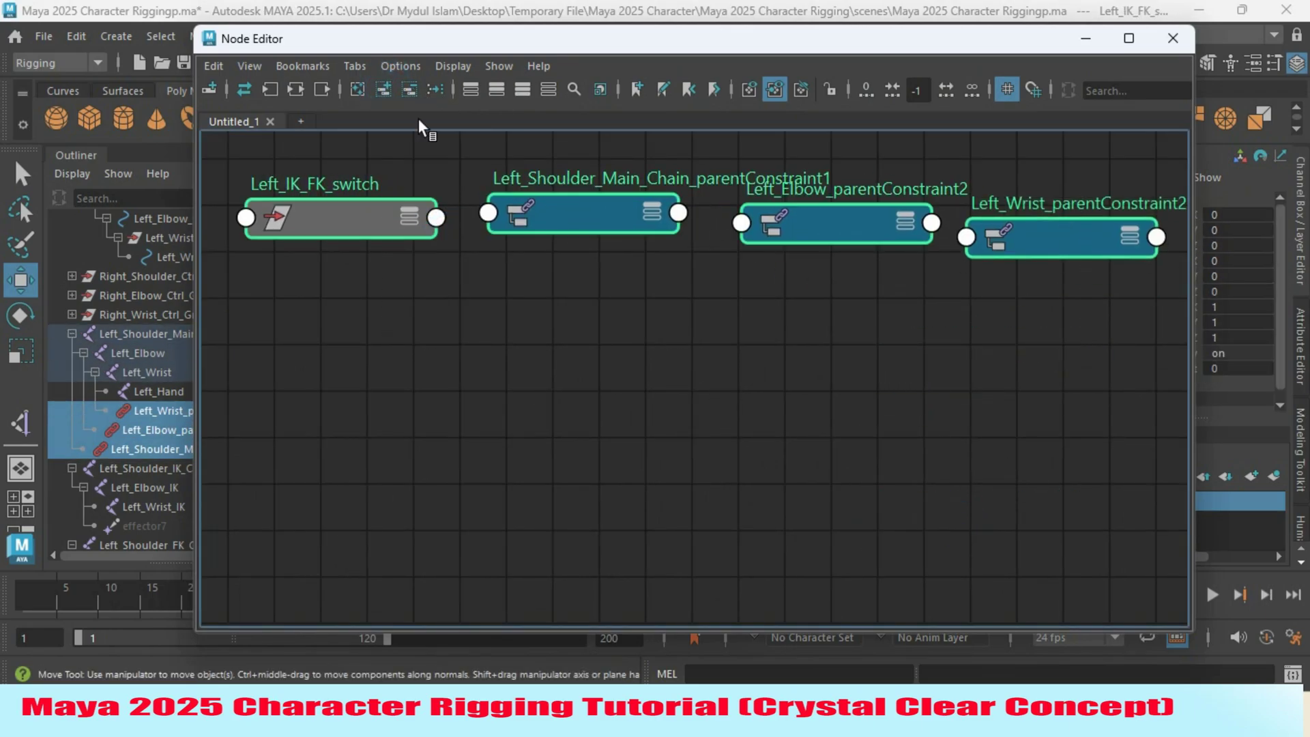
pyautogui.click(520, 92)
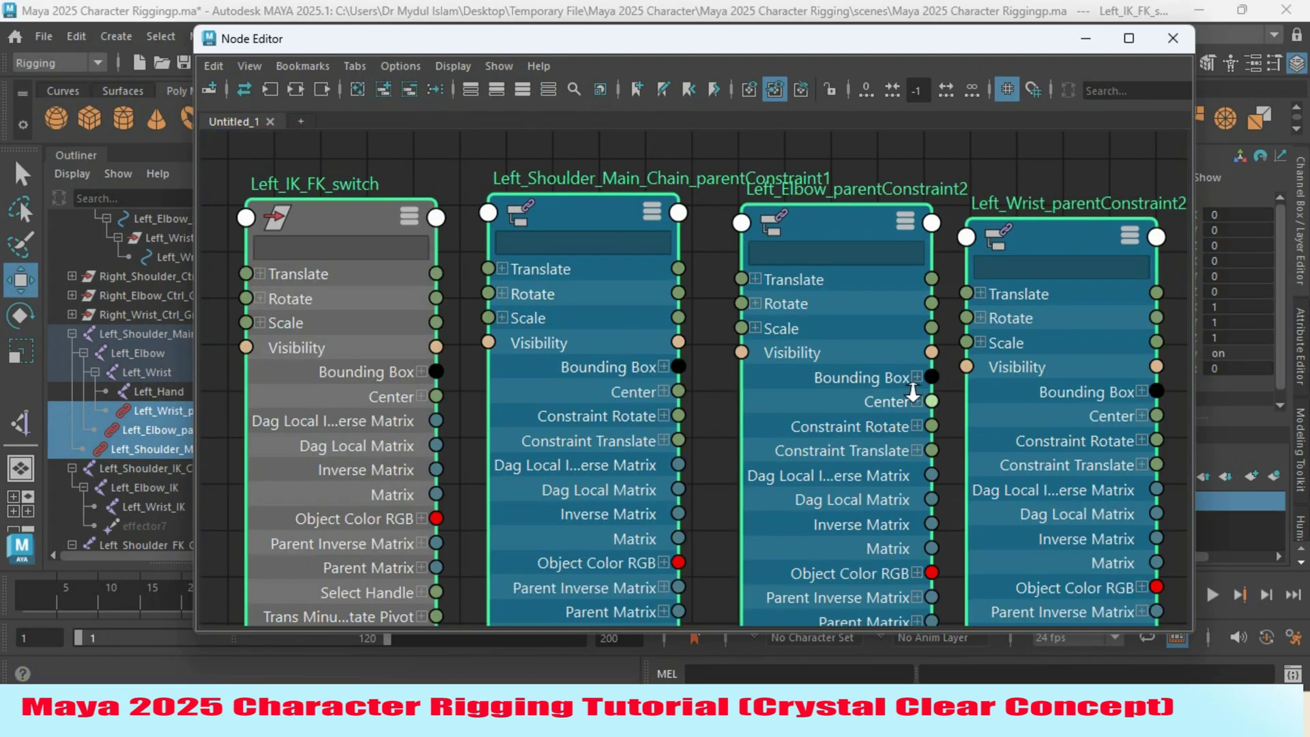
# Connect the switch node's IK FKSwitch Left attribute to the W1 weights of the shoulder, elbow and wrist parent constraints
pyautogui.scroll(-3, 934, 392)
pyautogui.click(710, 358)
pyautogui.keyDown('alt'); pyautogui.moveTo(710, 359); pyautogui.dragTo(464, 221, button='middle'); pyautogui.keyUp('alt')
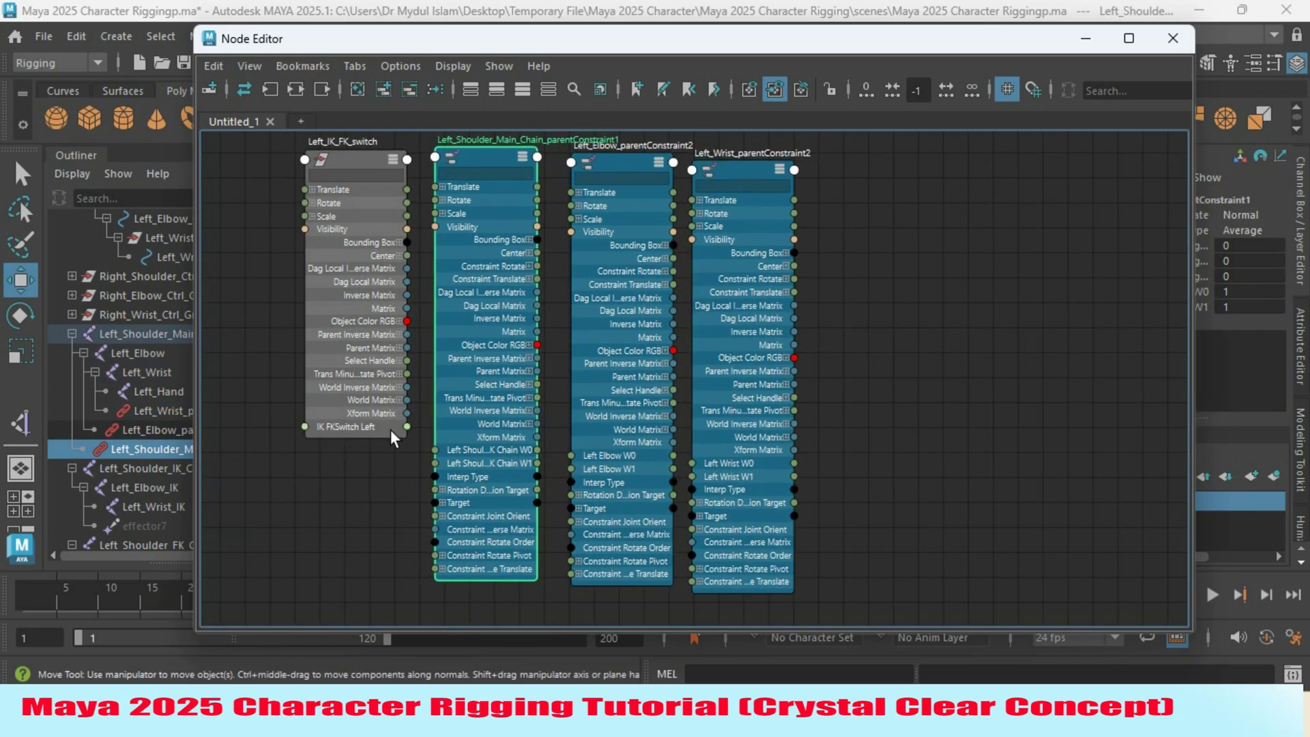
pyautogui.moveTo(407, 426); pyautogui.dragTo(402, 463)
pyautogui.moveTo(395, 466); pyautogui.dragTo(579, 469)
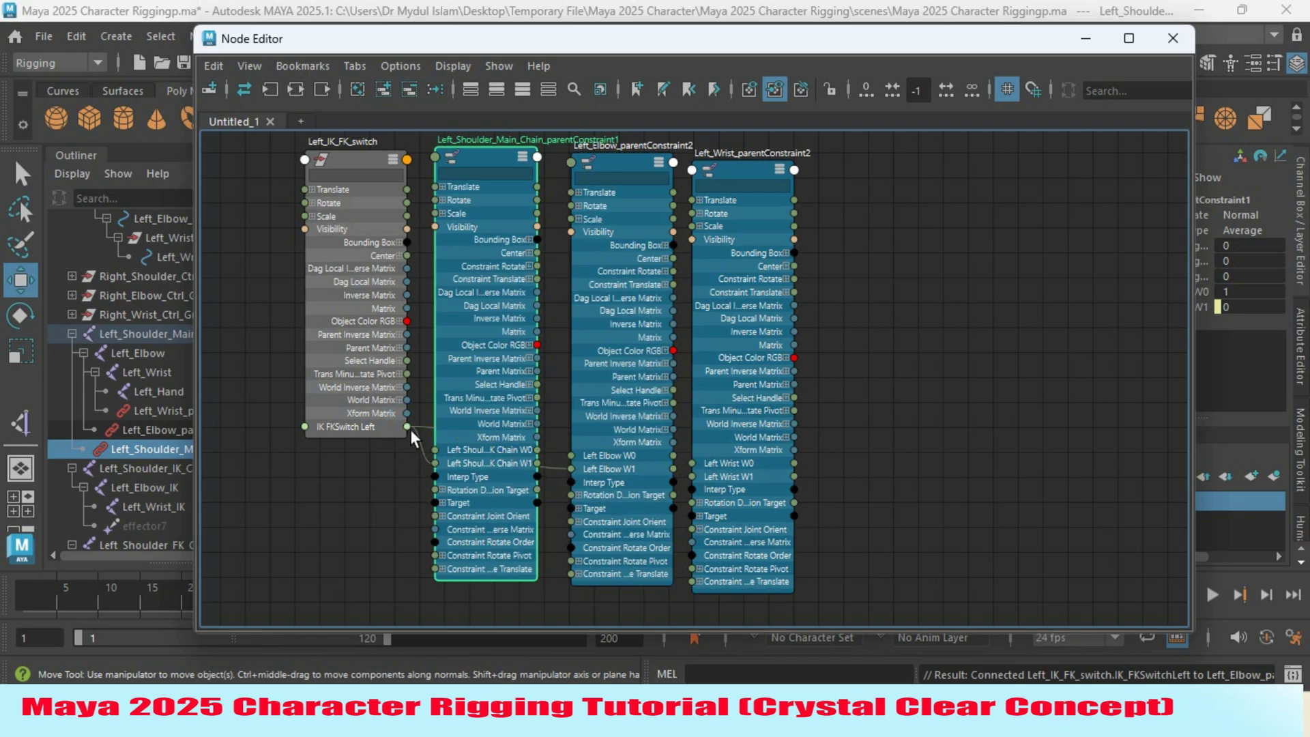
pyautogui.moveTo(407, 426); pyautogui.dragTo(693, 477)
pyautogui.scroll(-1, 887, 392)
# Create a reverse node, expand its Input and Output attributes, and place it below the Left_IK_FK_switch node
pyautogui.click(817, 336)
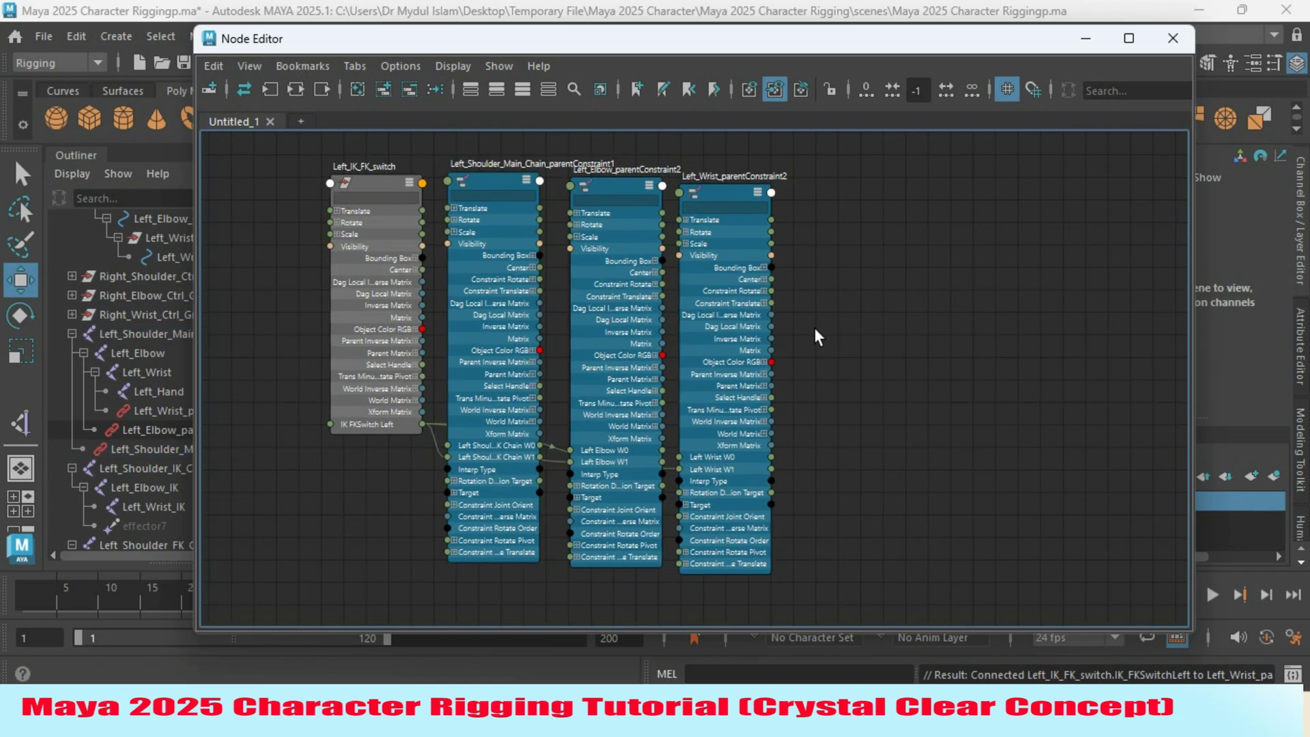
pyautogui.press('Tab')
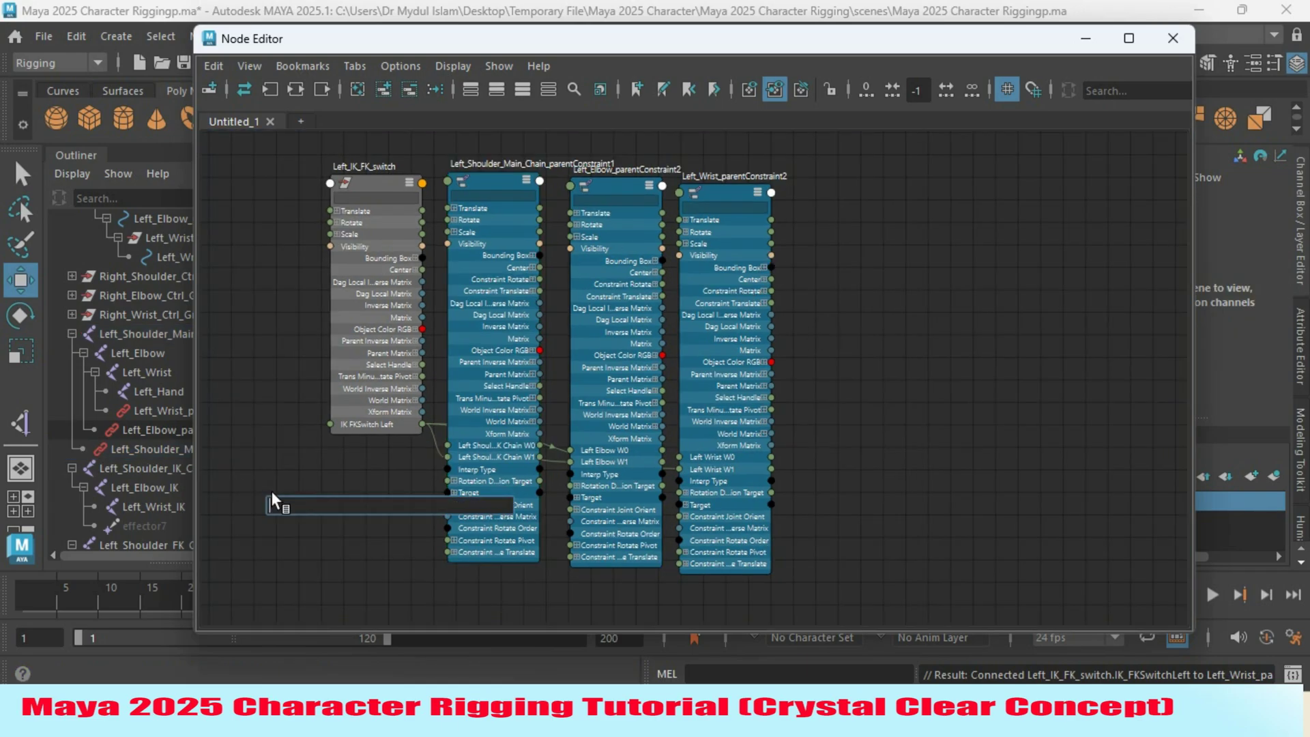
pyautogui.write('re')
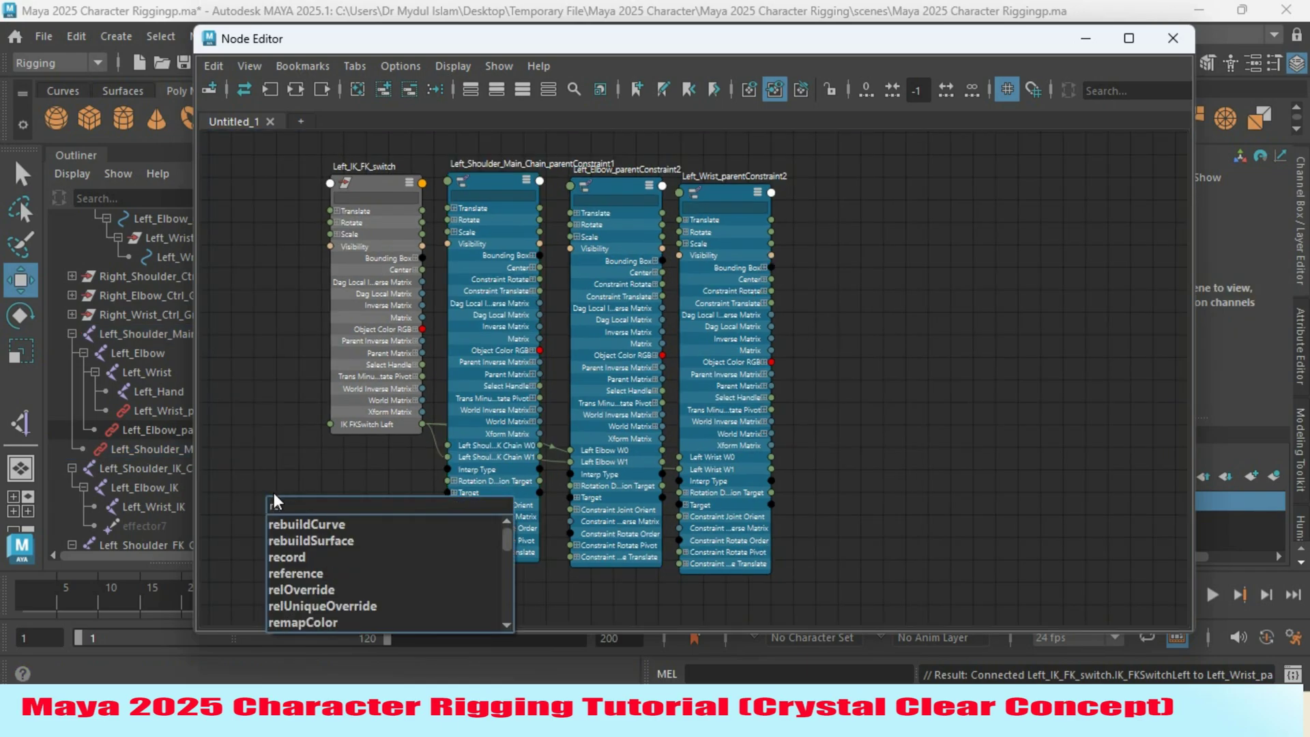
pyautogui.write('ve')
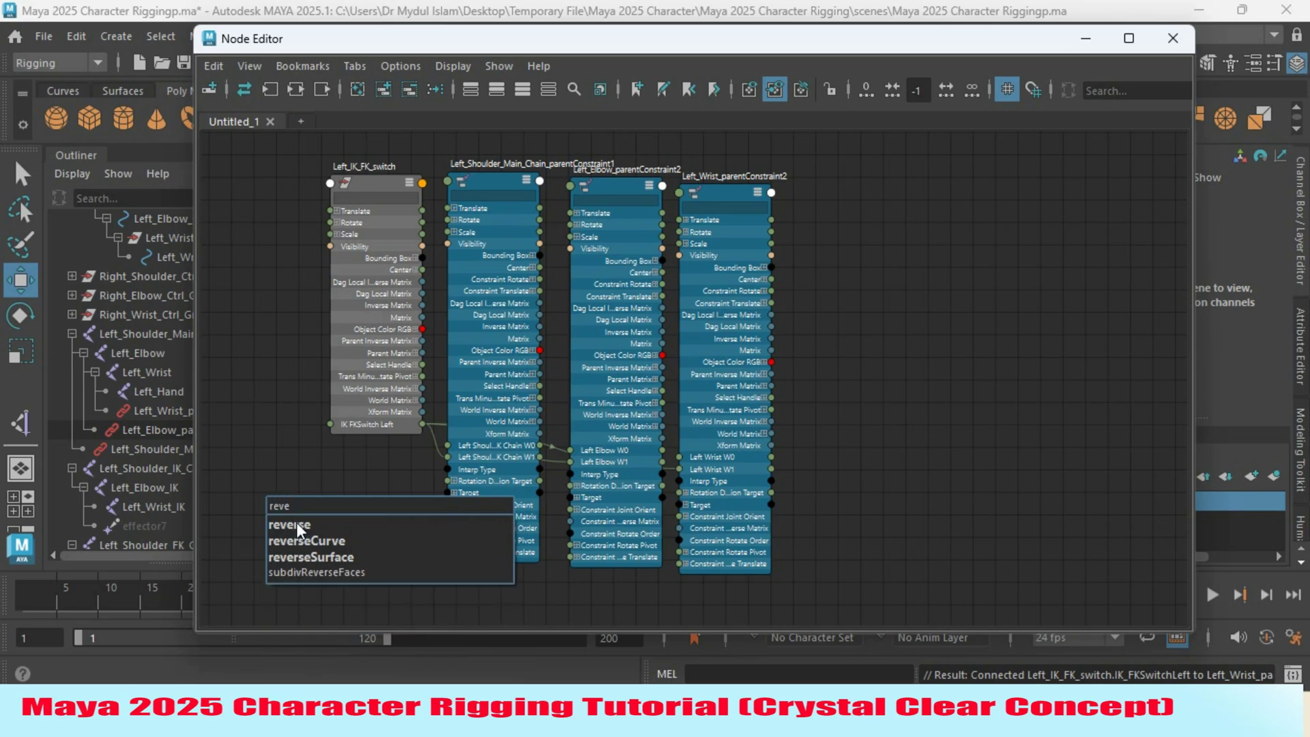
pyautogui.click(296, 524)
pyautogui.click(520, 90)
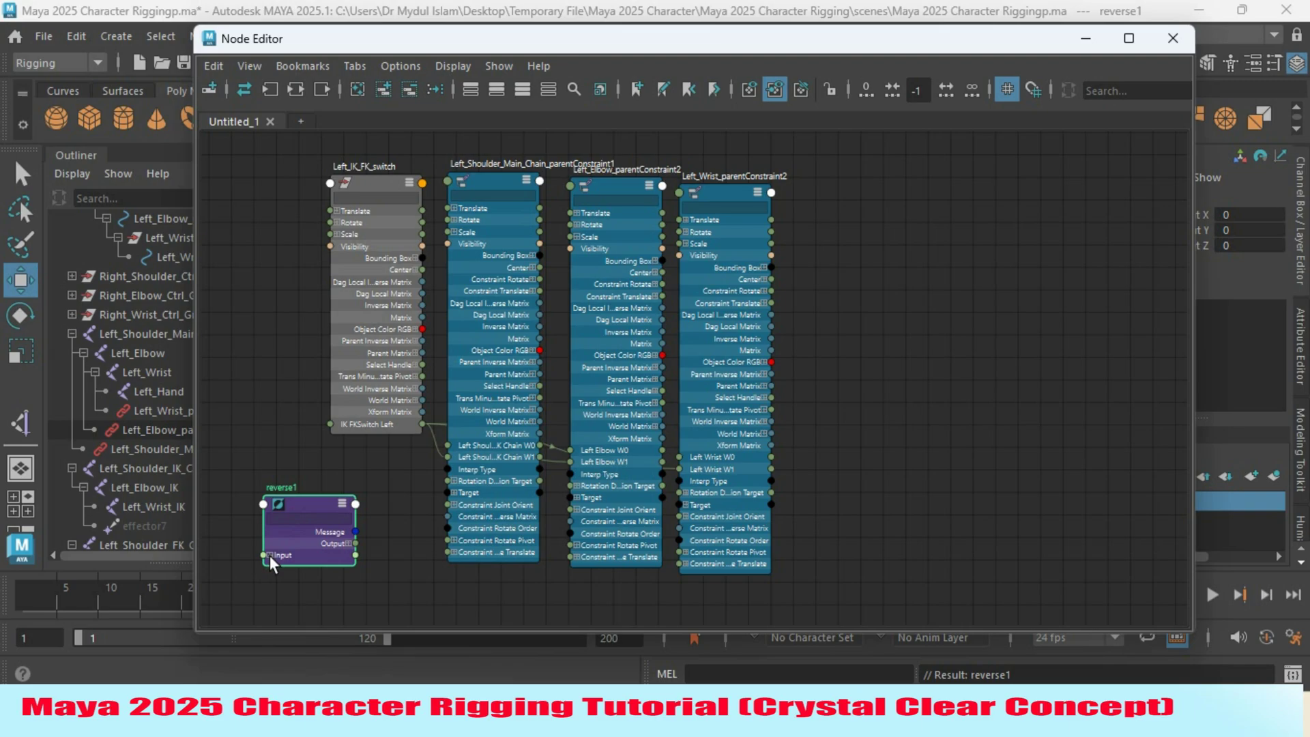
pyautogui.click(269, 555)
pyautogui.click(347, 545)
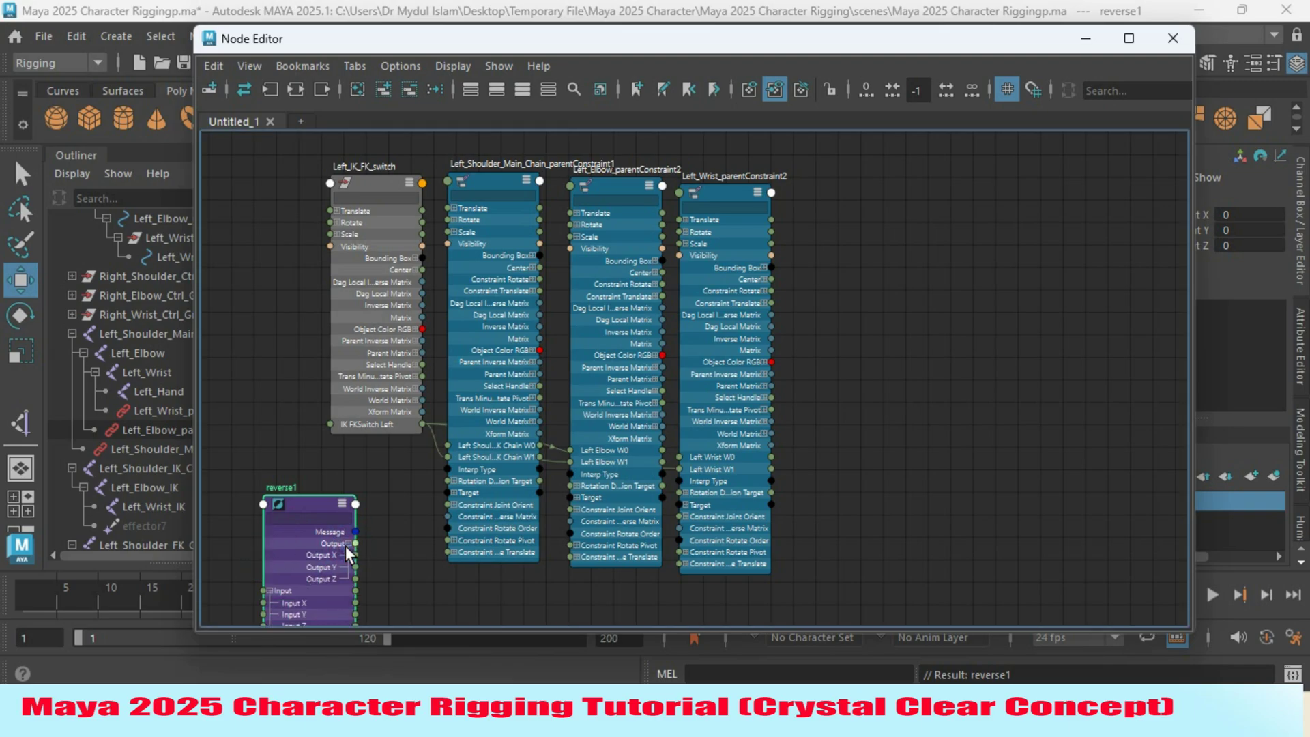
pyautogui.moveTo(320, 503); pyautogui.dragTo(380, 478)
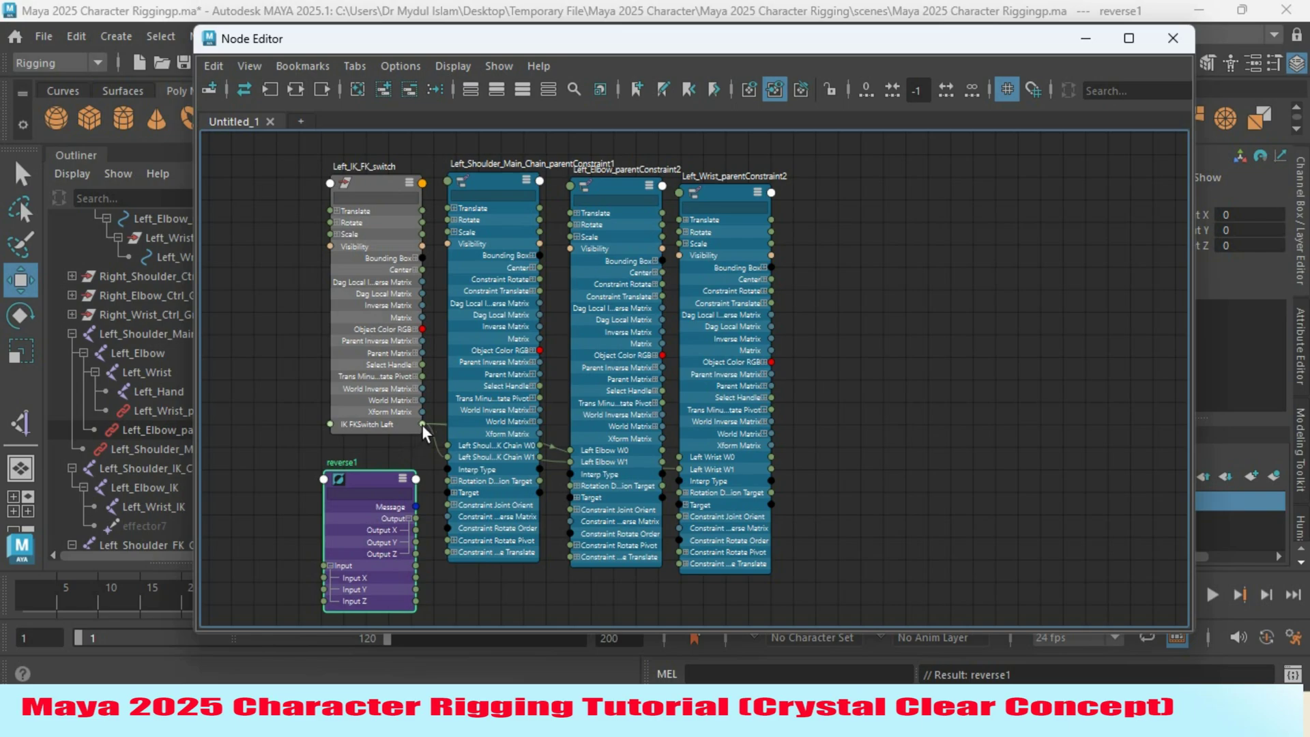
# Connect IK FKSwitch Left to the reverse node's Input X, and its Output X to the W0 weights of all three parent constraints
pyautogui.moveTo(421, 425); pyautogui.dragTo(328, 576)
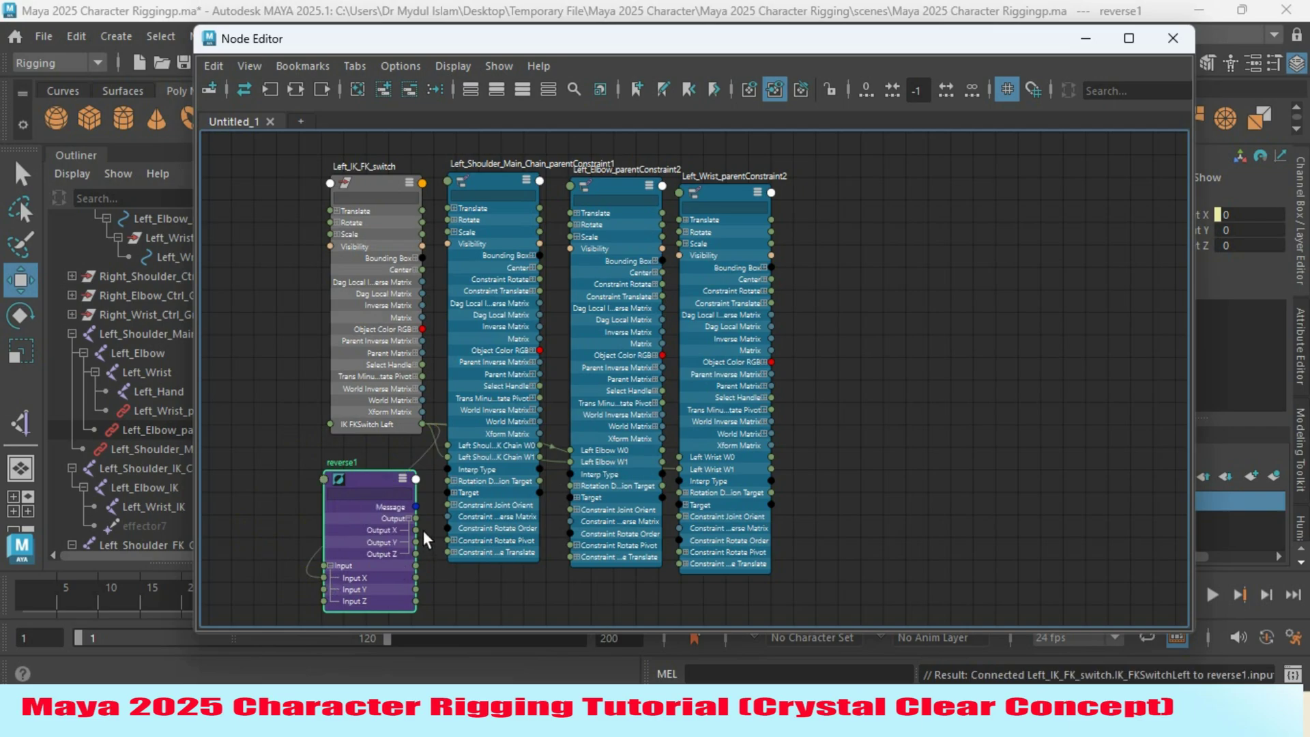
pyautogui.moveTo(416, 530); pyautogui.dragTo(449, 441)
pyautogui.moveTo(416, 530); pyautogui.dragTo(570, 444)
pyautogui.moveTo(415, 530); pyautogui.dragTo(678, 457)
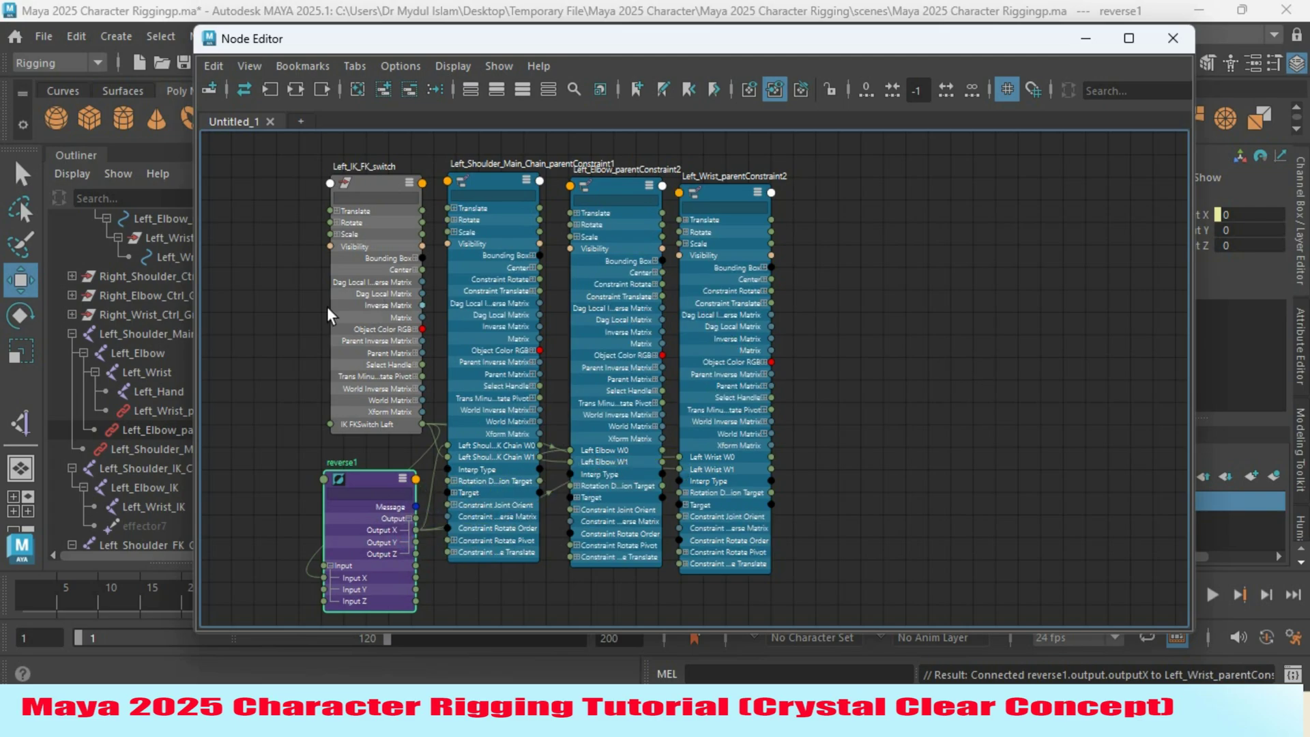
# Minimize the Node Editor and make the FK_Chain and Main_Chain layers visible
pyautogui.click(1085, 39)
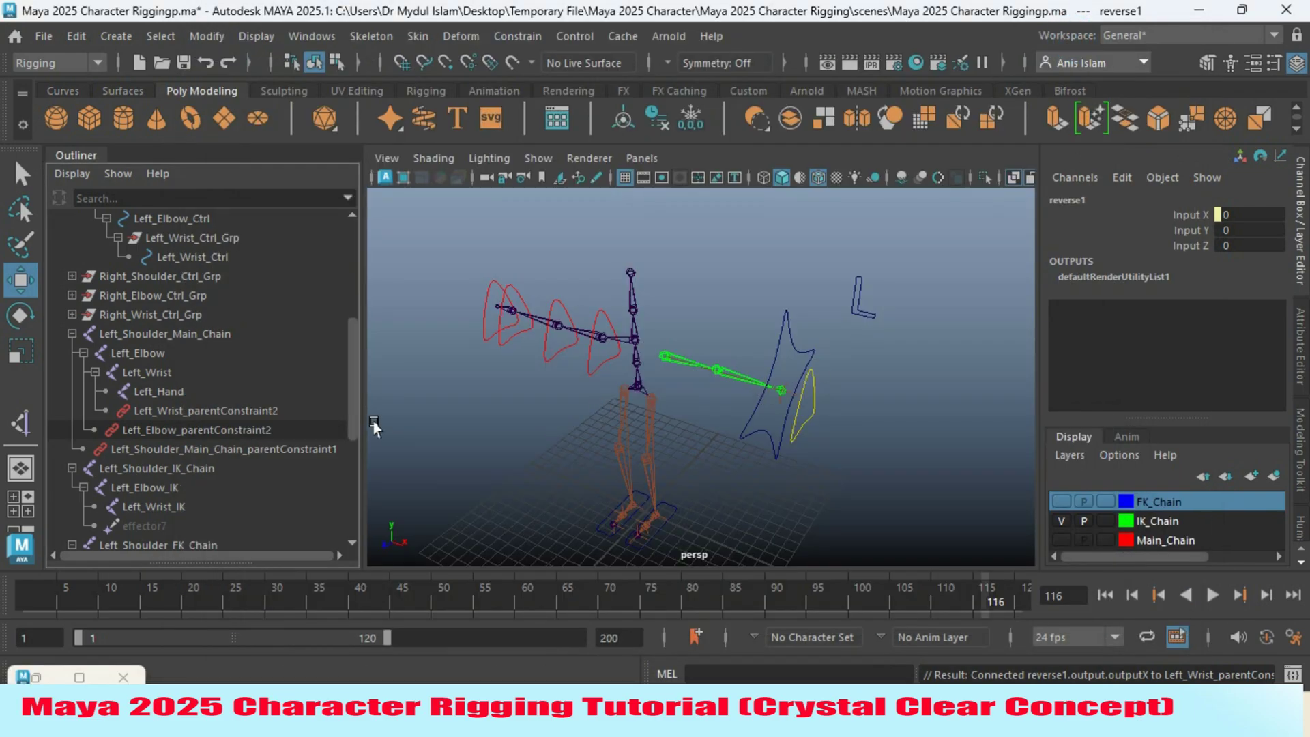
pyautogui.click(1061, 501)
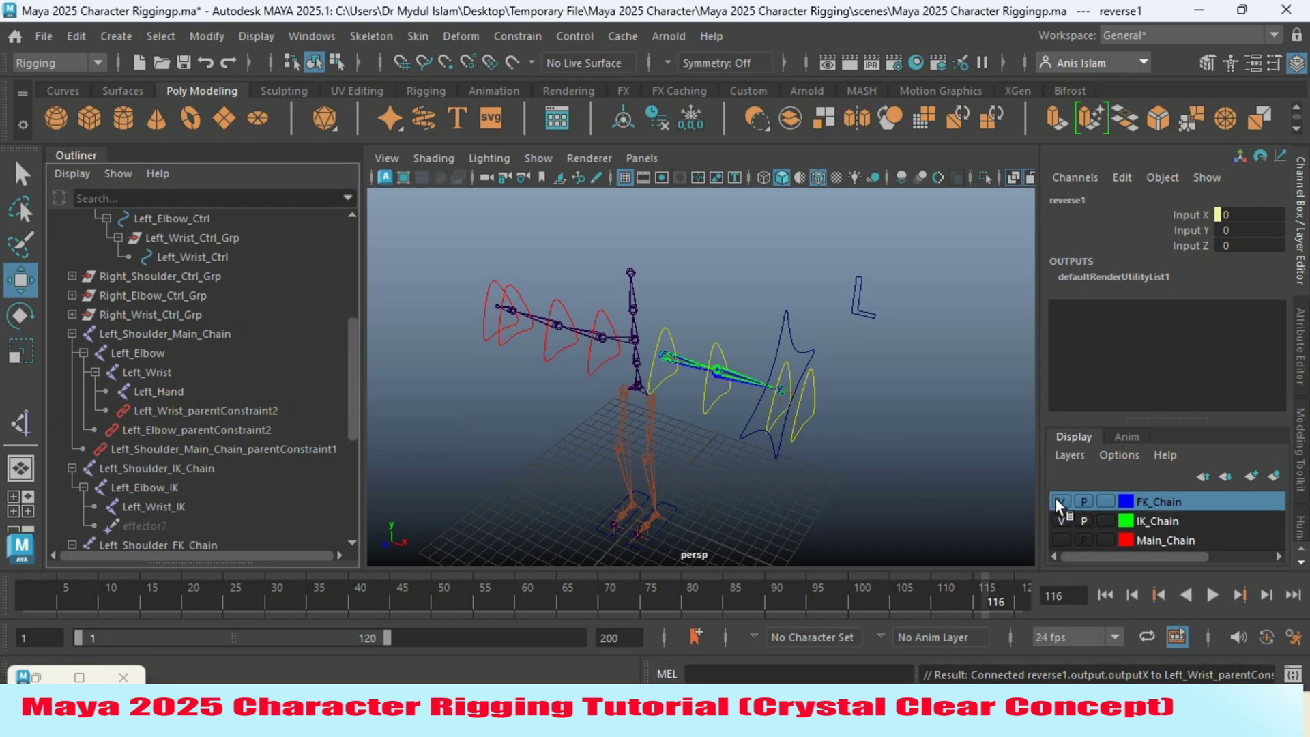
pyautogui.click(1062, 540)
pyautogui.keyDown('alt'); pyautogui.moveTo(822, 503); pyautogui.dragTo(851, 453); pyautogui.keyUp('alt')
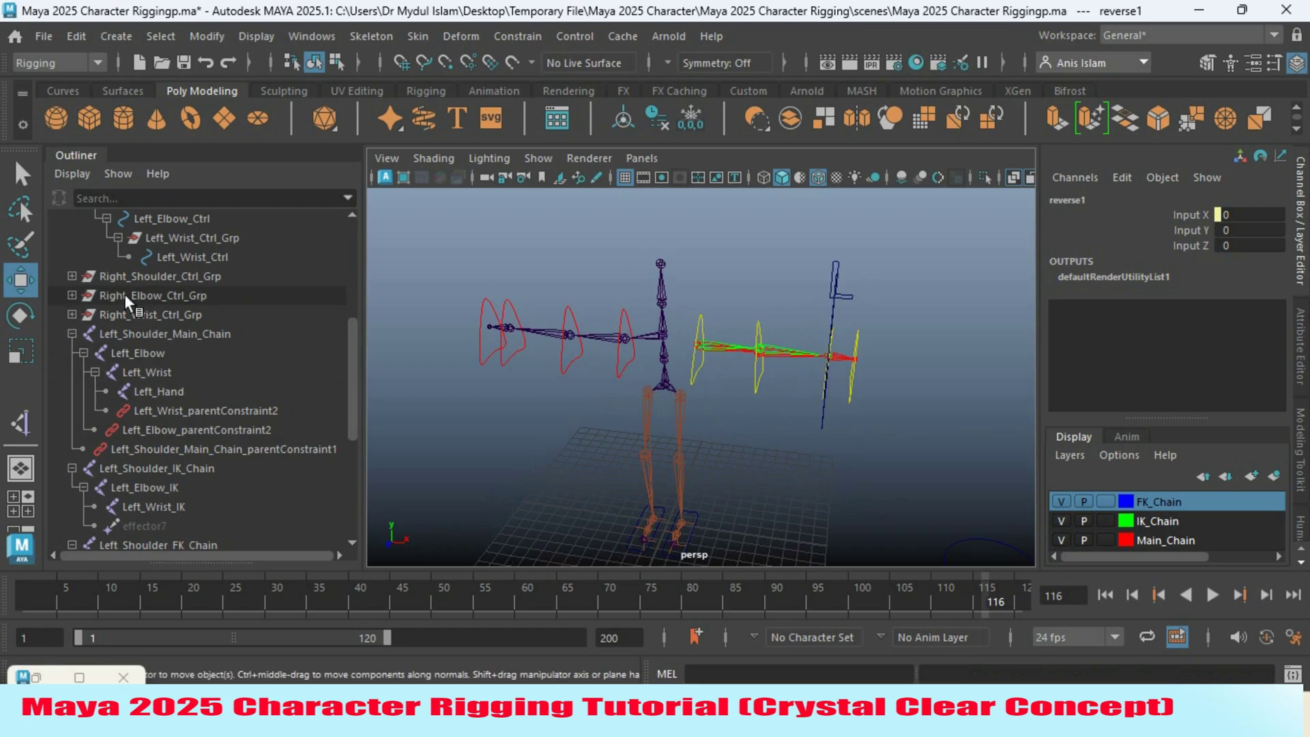
# Add Left_Shoulder_Ctrl_Grp to the Node Editor graph and connect the reverse node's Output X to its Visibility
pyautogui.moveTo(355, 408); pyautogui.dragTo(350, 370)
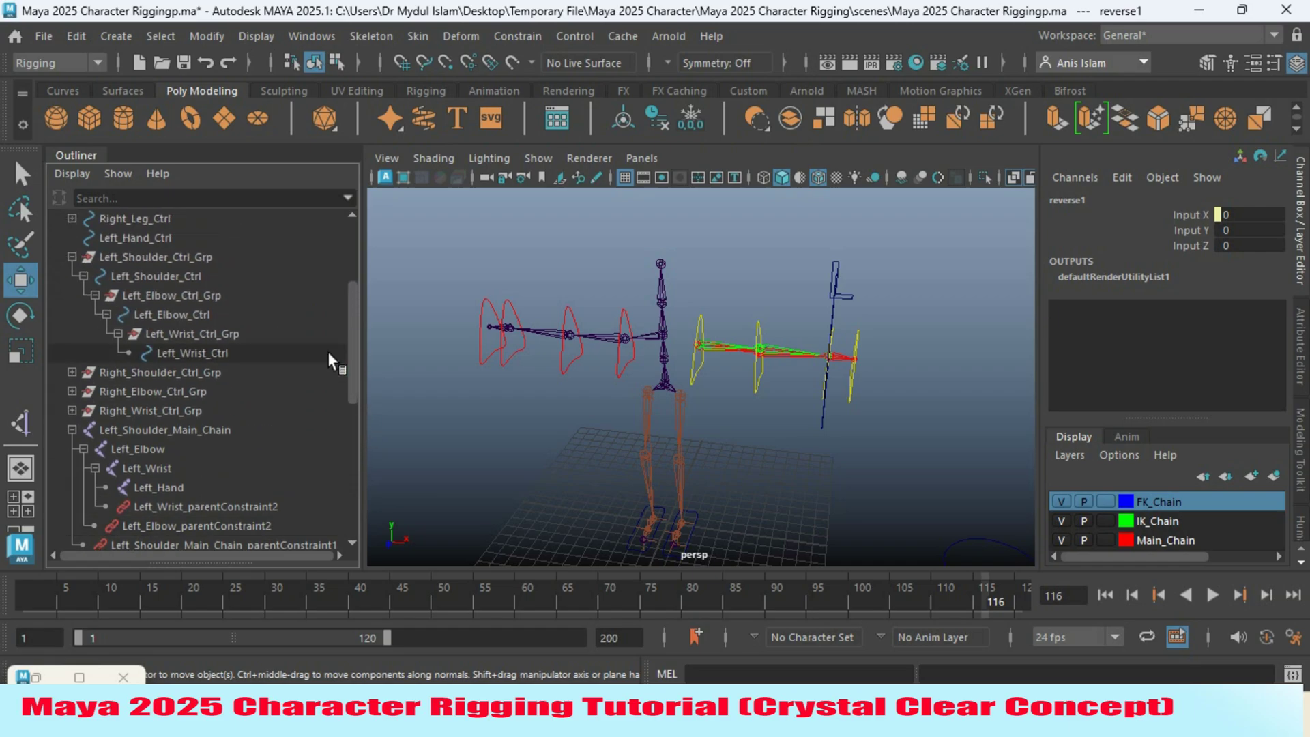
pyautogui.click(174, 257)
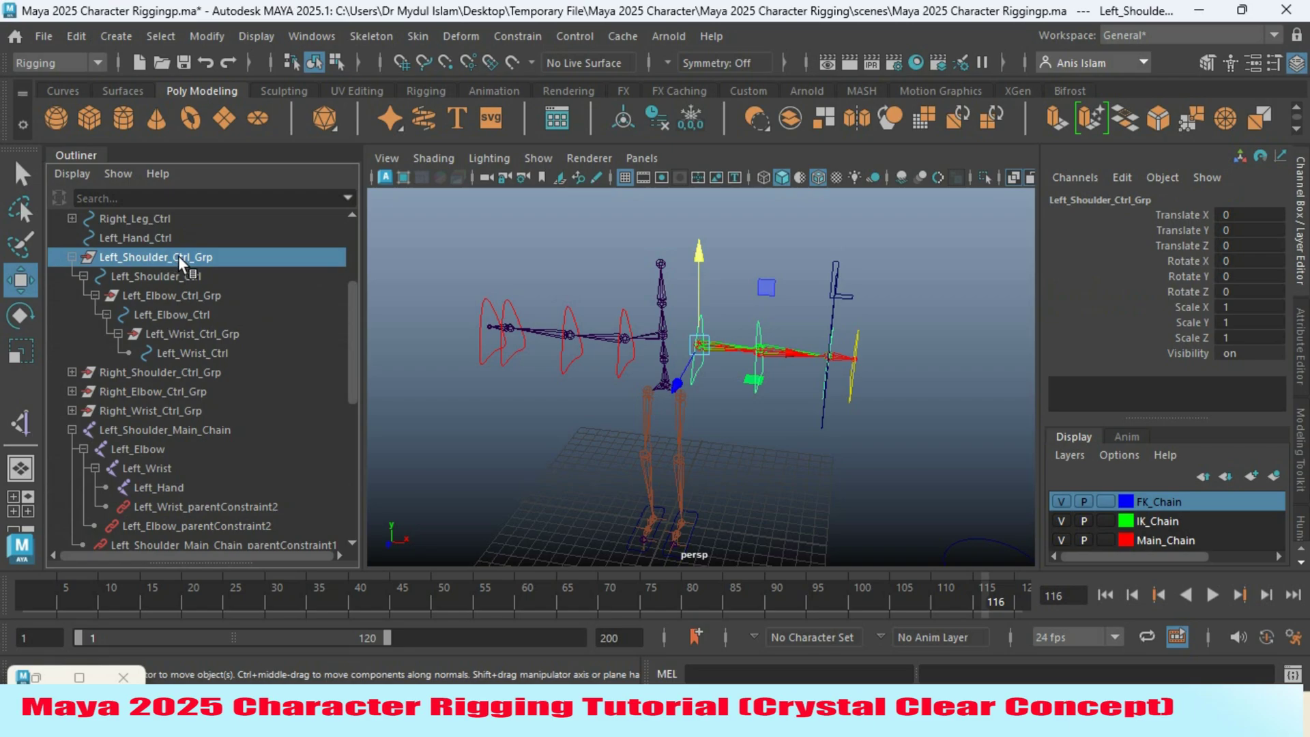
pyautogui.click(36, 676)
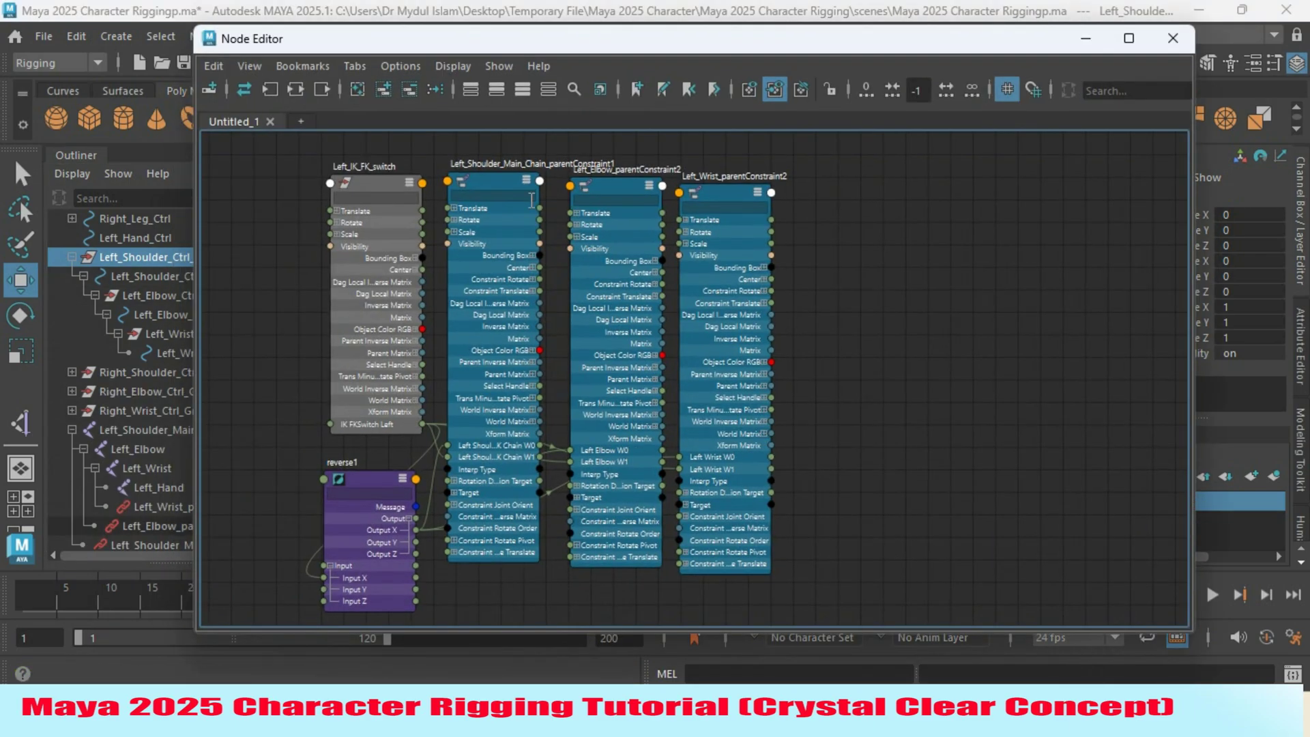
pyautogui.click(383, 90)
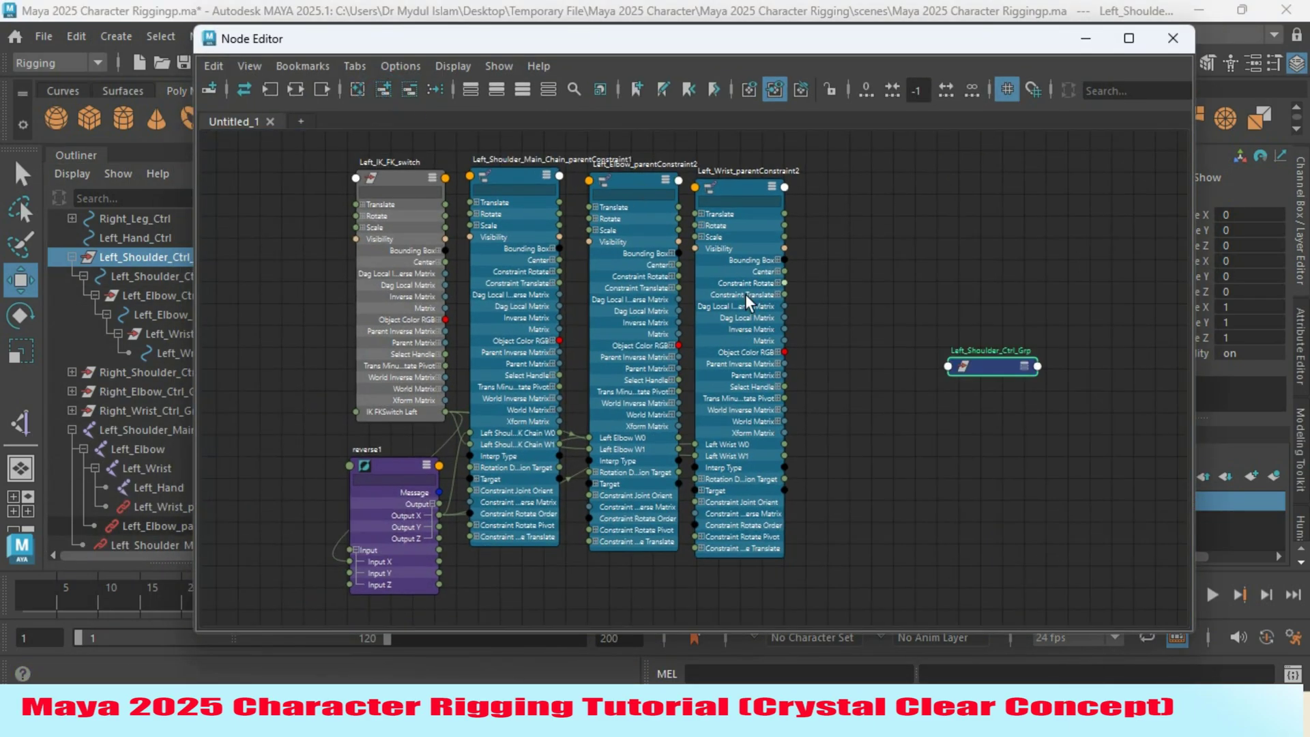
pyautogui.moveTo(998, 368); pyautogui.dragTo(966, 278)
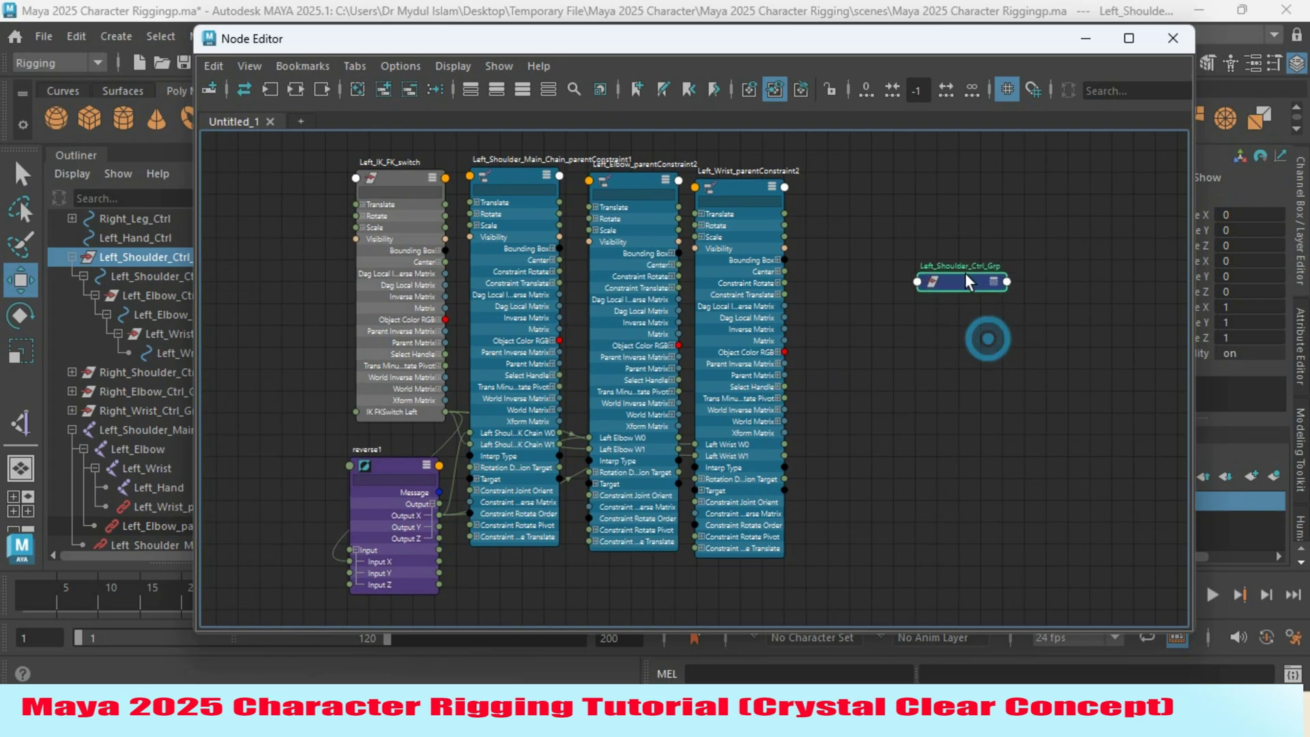
pyautogui.click(524, 92)
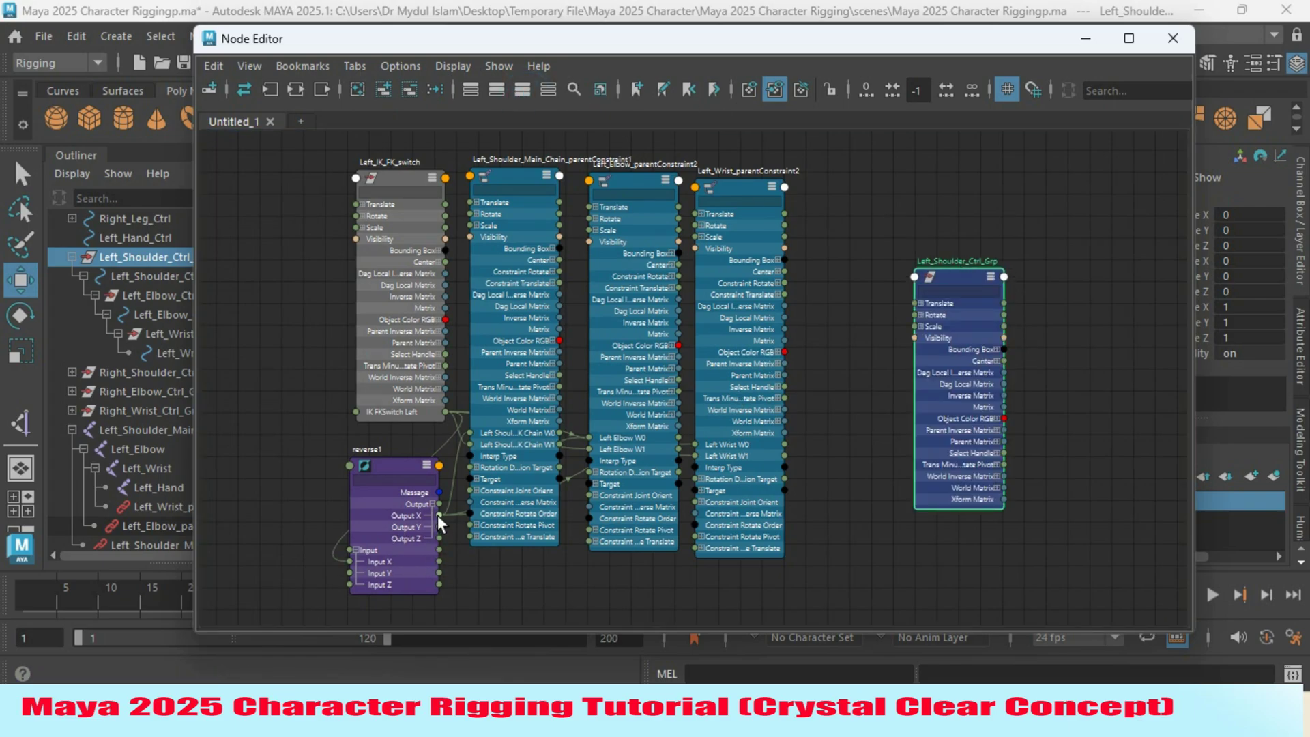
pyautogui.moveTo(437, 514)
pyautogui.moveTo(437, 514); pyautogui.dragTo(915, 337)
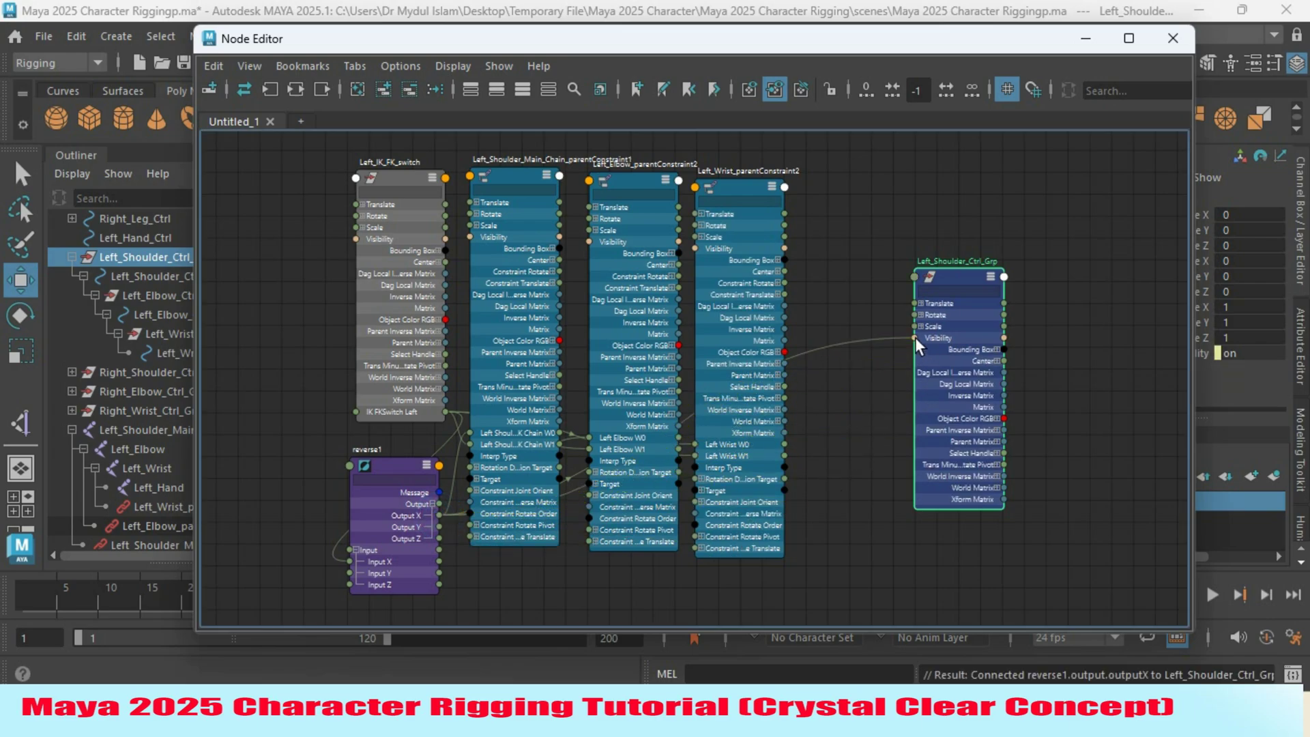
# Add Left_IK_Ctrl_Grp to the Node Editor graph and connect the switch node's IK FKSwitch Left attribute to its Visibility
pyautogui.click(1085, 38)
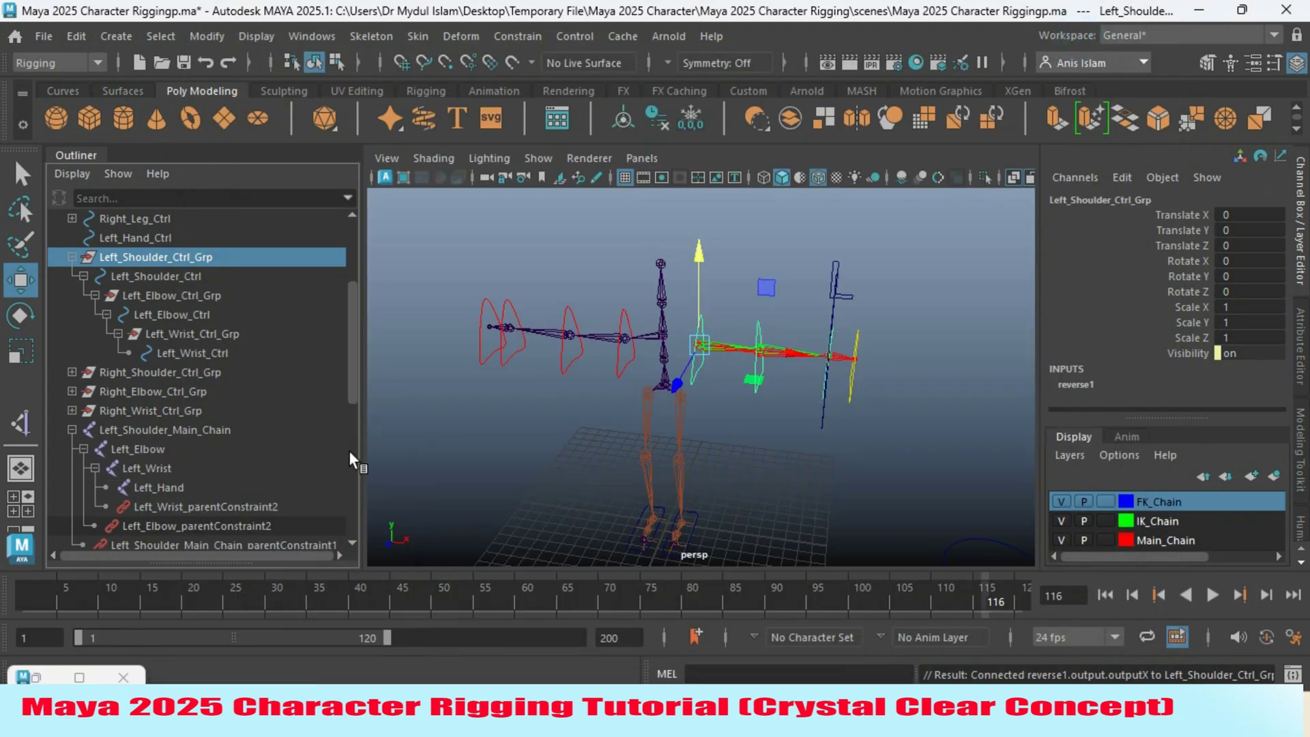
pyautogui.moveTo(350, 362); pyautogui.dragTo(350, 486)
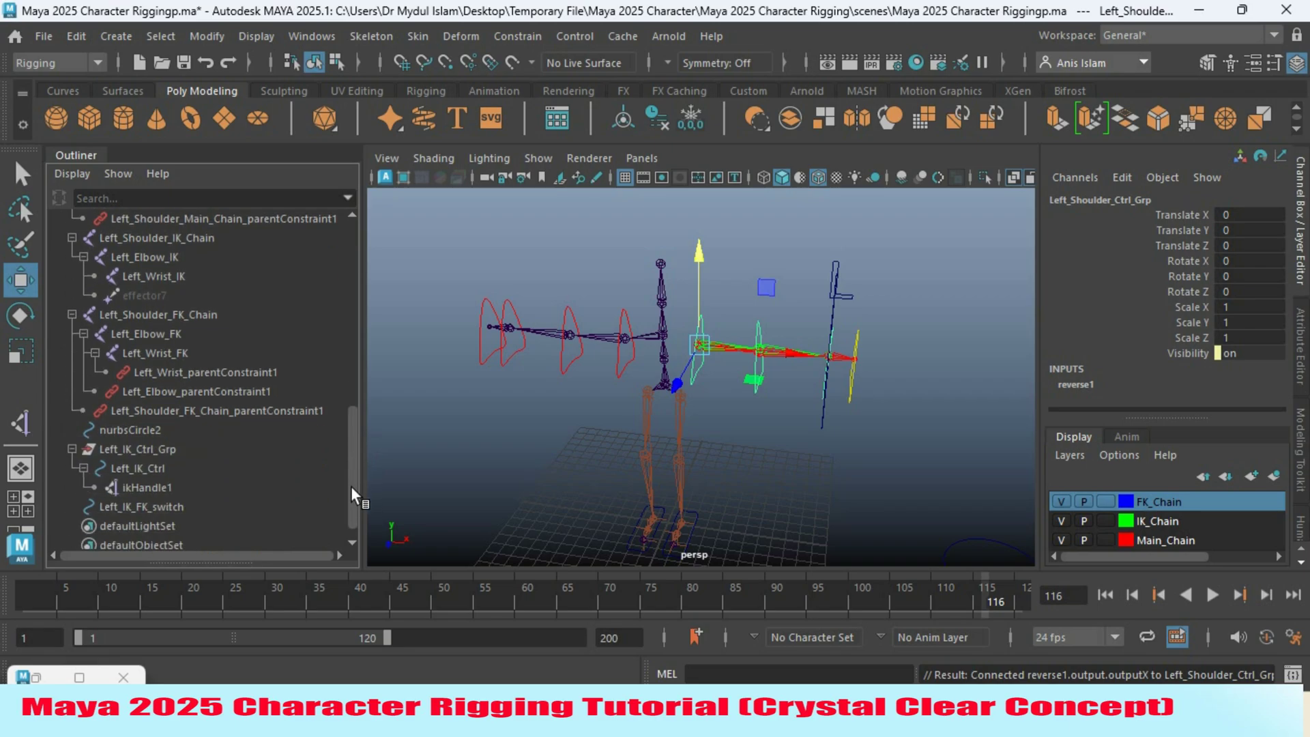
pyautogui.click(162, 452)
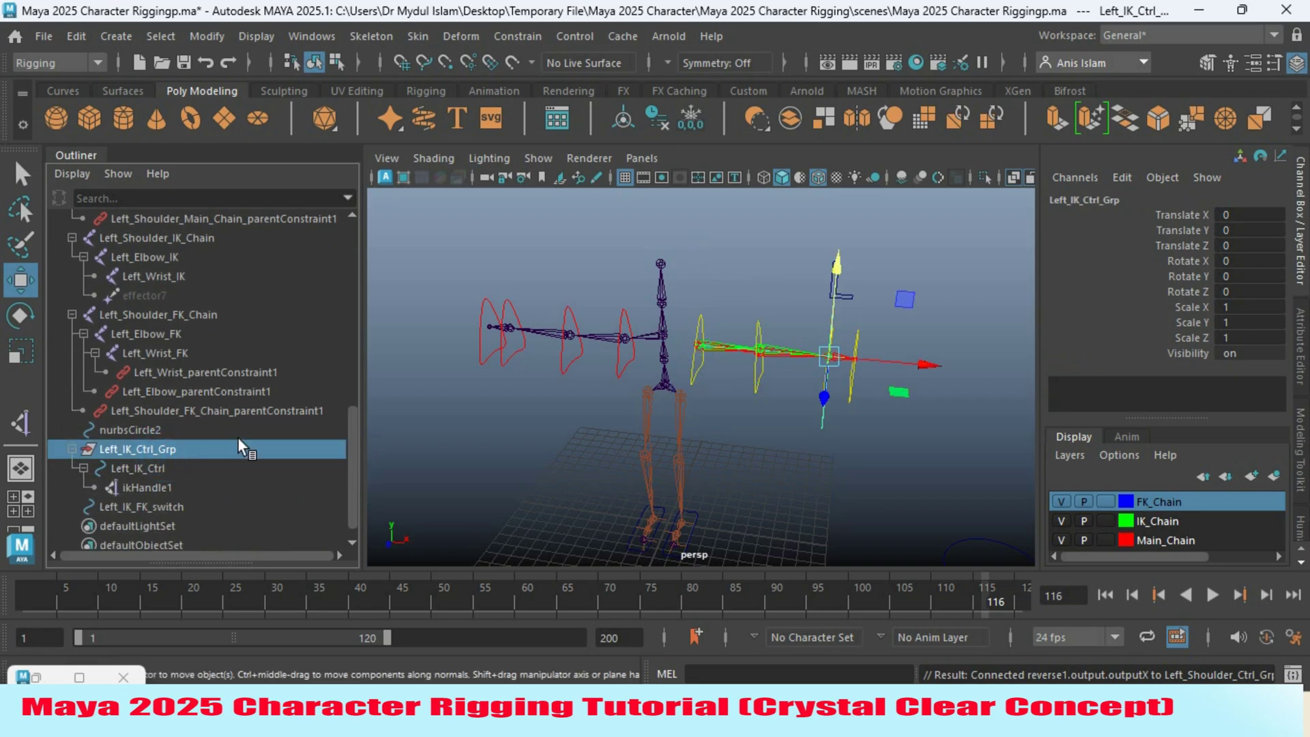
pyautogui.click(35, 676)
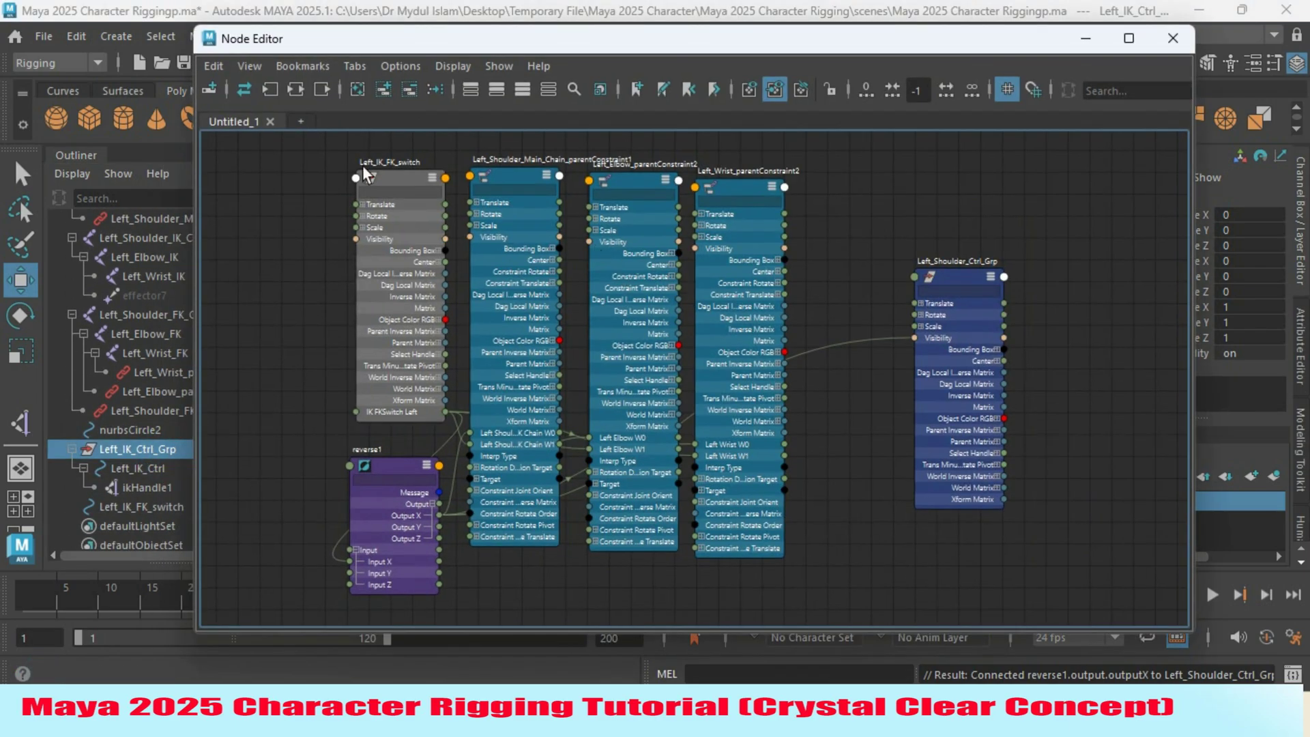
pyautogui.click(383, 89)
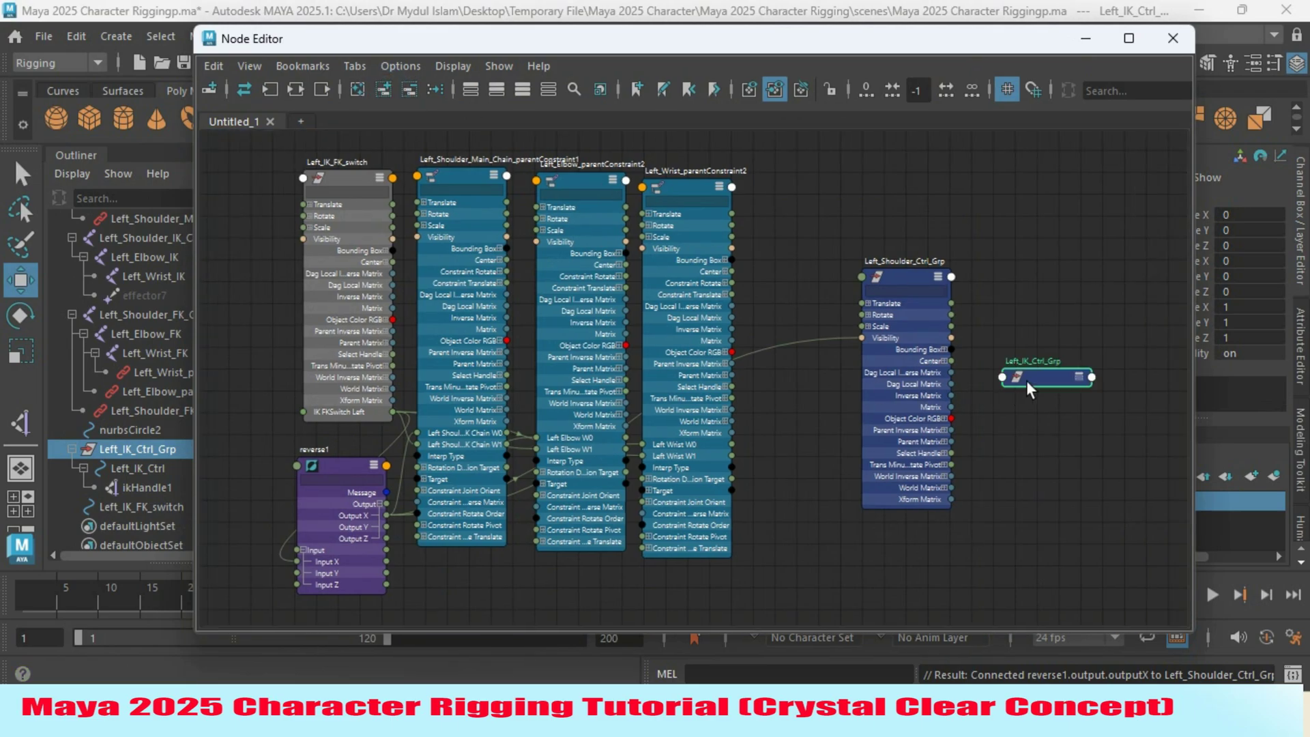
pyautogui.moveTo(1017, 275); pyautogui.dragTo(1015, 244)
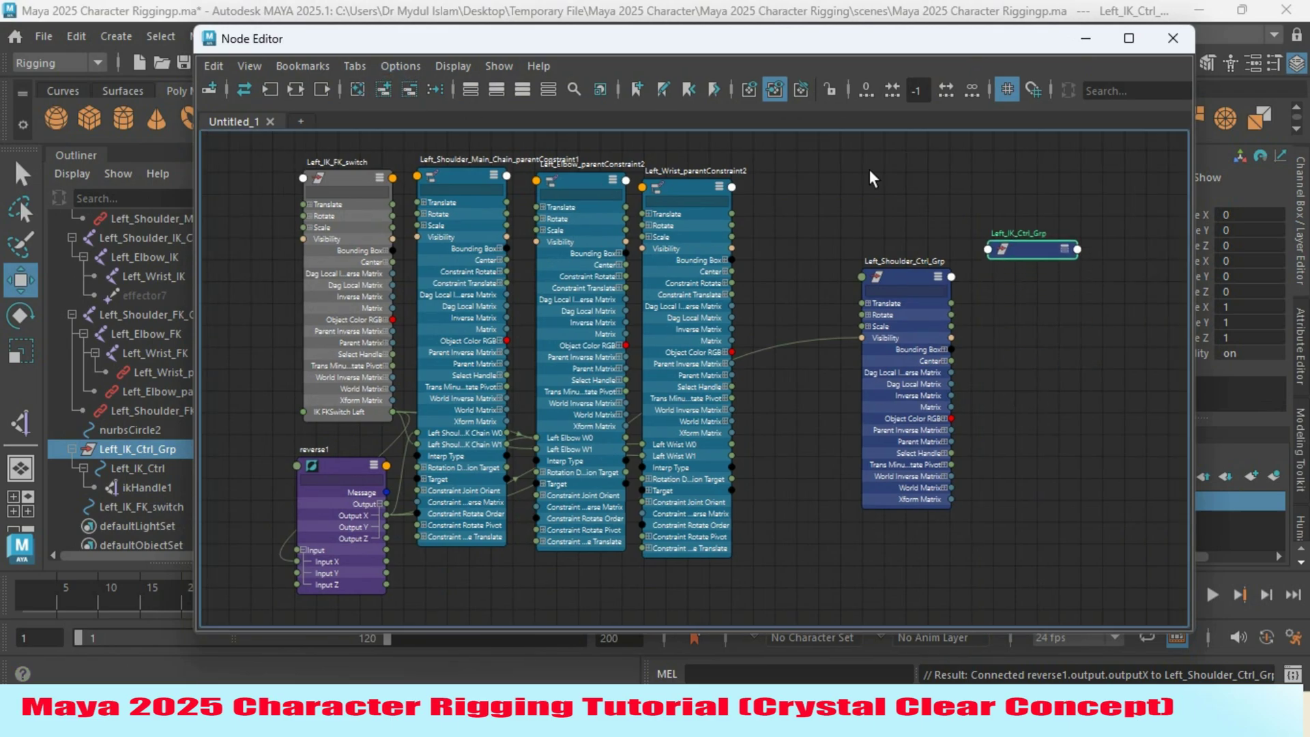
pyautogui.click(513, 92)
pyautogui.moveTo(392, 413); pyautogui.dragTo(997, 309)
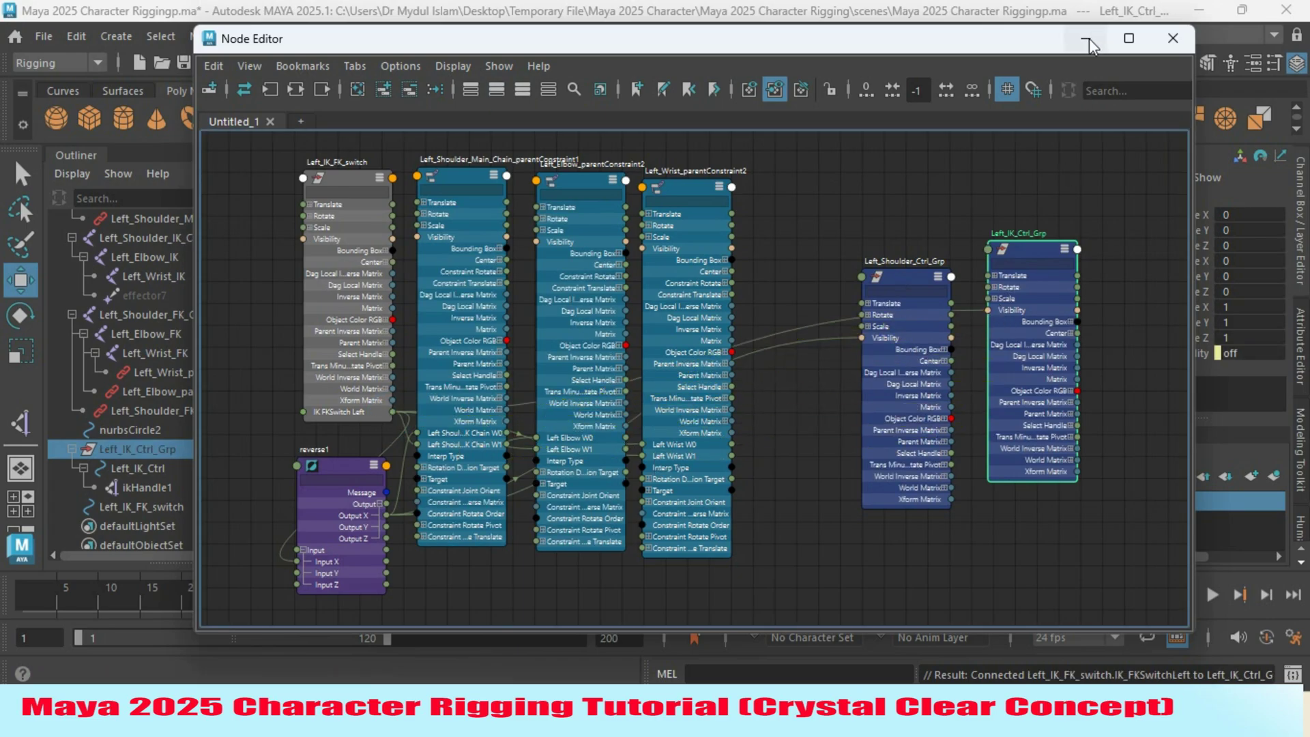
# Minimize the Node Editor and test the L-shaped switch control by setting its IK FKSwitch Left attribute to 1
pyautogui.click(1087, 41)
pyautogui.keyDown('alt'); pyautogui.moveTo(809, 399); pyautogui.dragTo(751, 414); pyautogui.keyUp('alt')
pyautogui.keyDown('alt'); pyautogui.moveTo(851, 424); pyautogui.dragTo(838, 315); pyautogui.keyUp('alt')
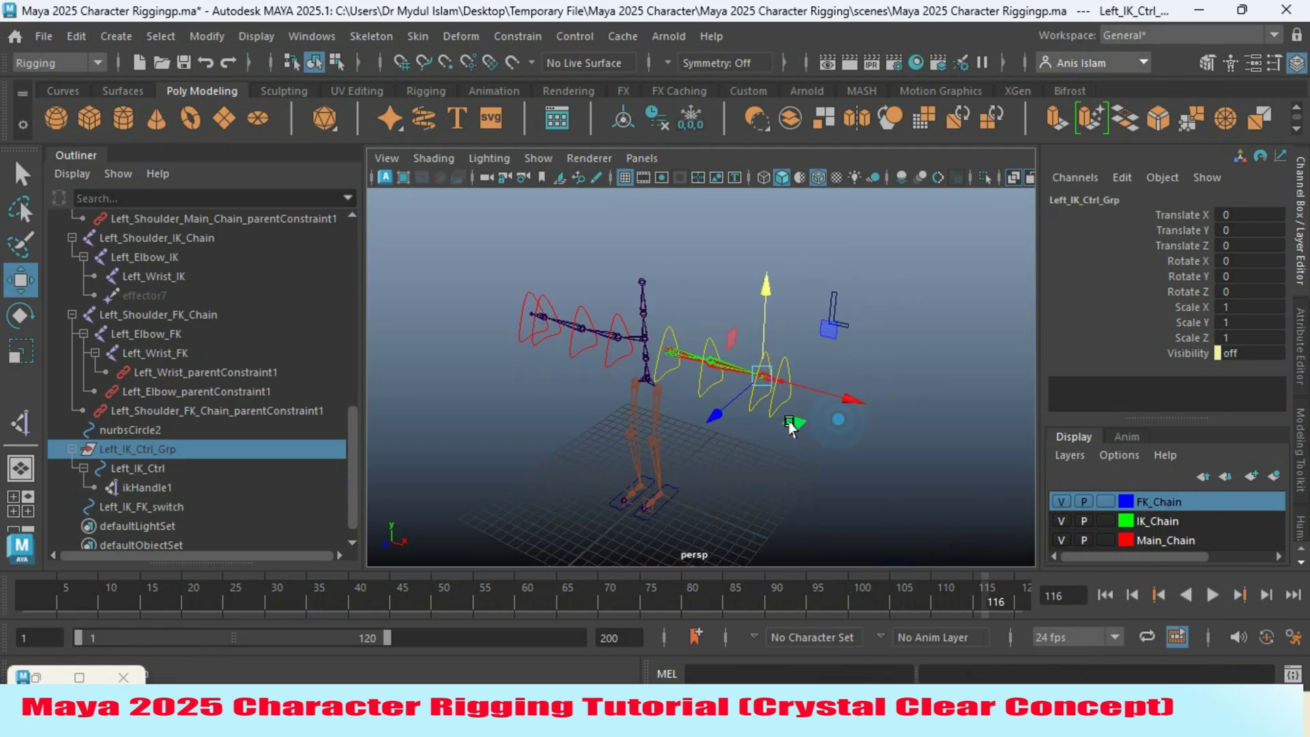
pyautogui.click(832, 299)
pyautogui.keyDown('alt'); pyautogui.moveTo(791, 423); pyautogui.dragTo(769, 430); pyautogui.keyUp('alt')
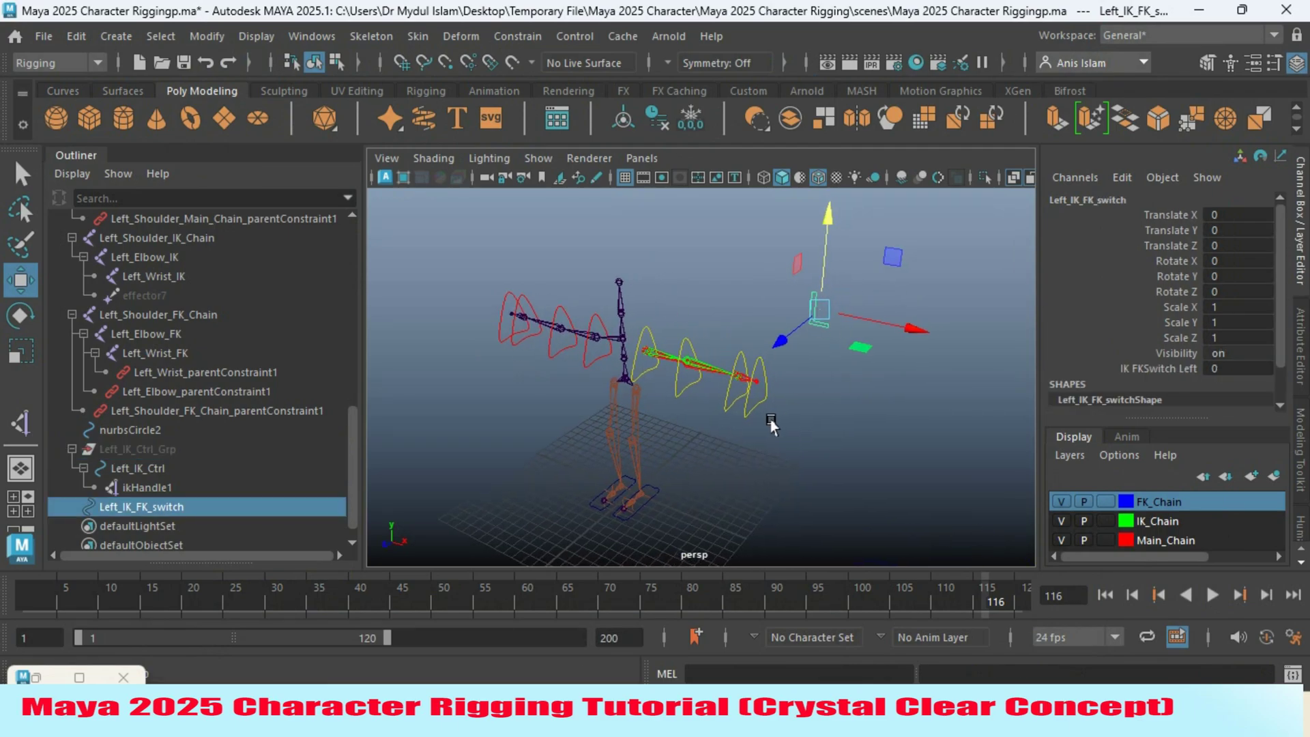
pyautogui.click(1163, 368)
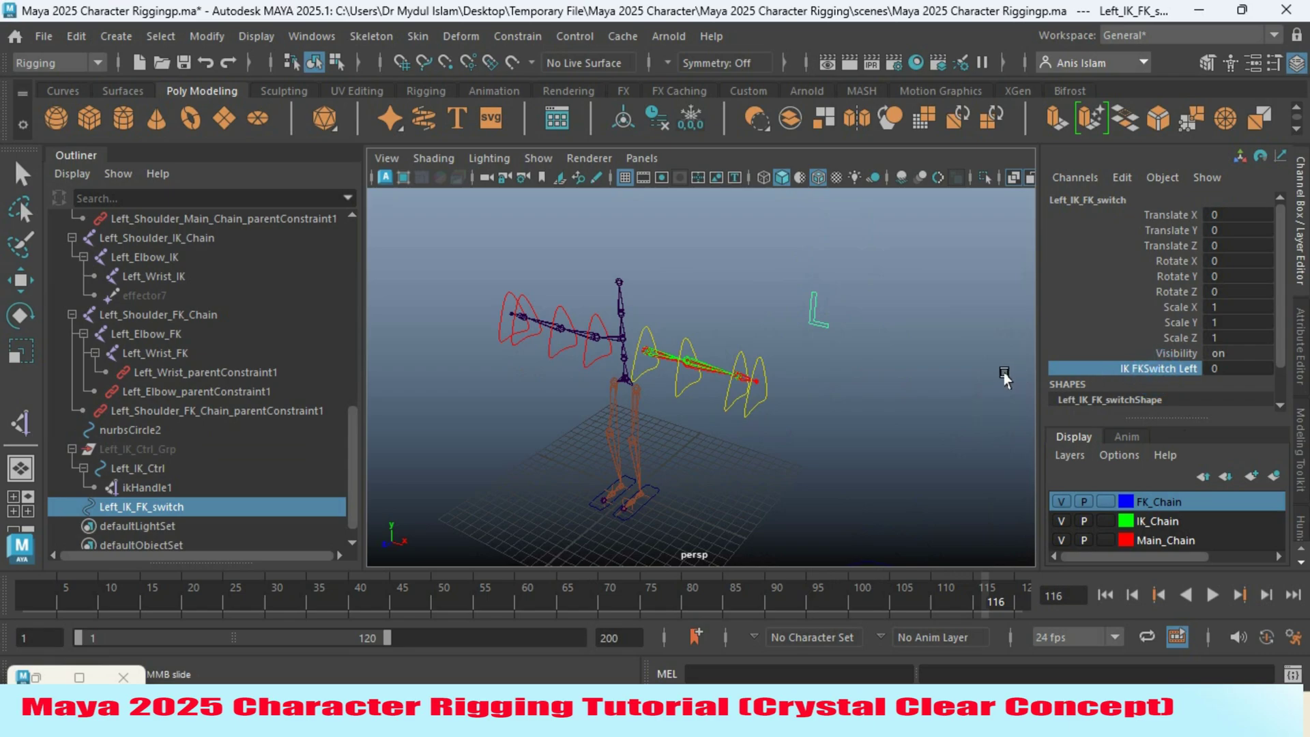
pyautogui.moveTo(959, 365); pyautogui.dragTo(1027, 413, button='middle')
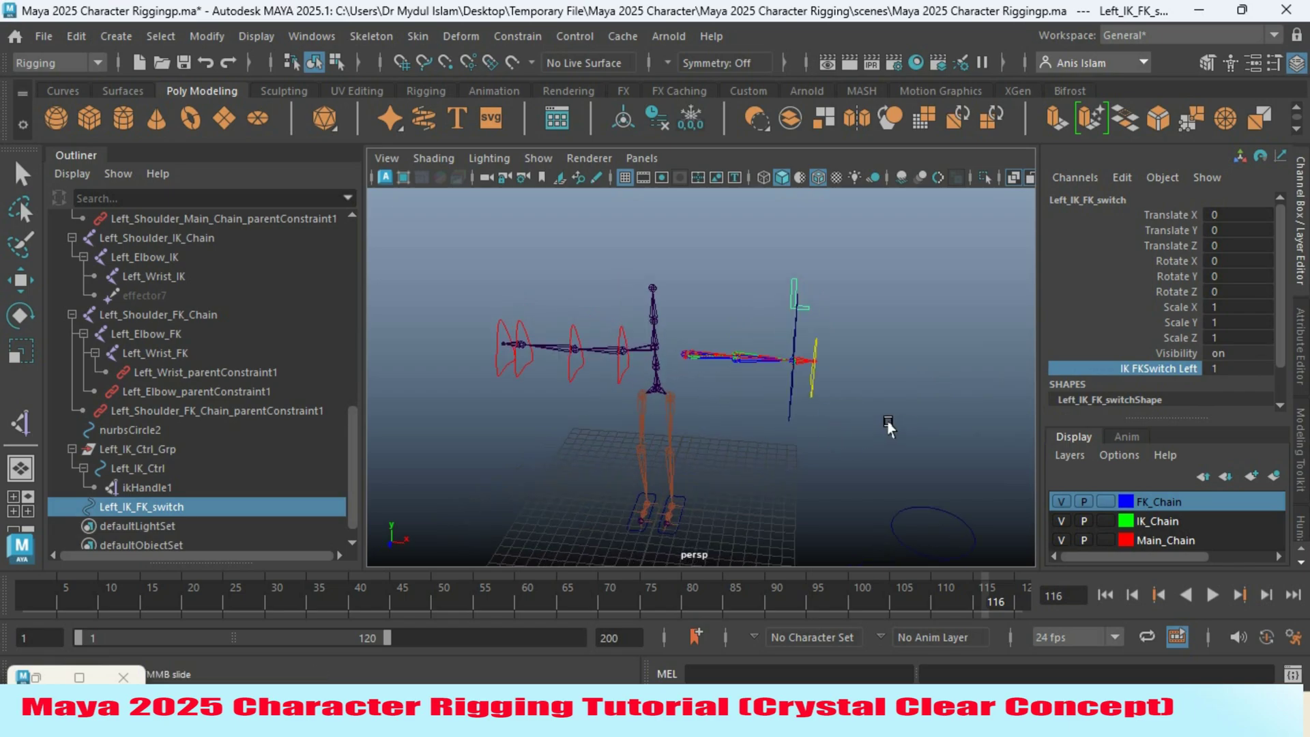